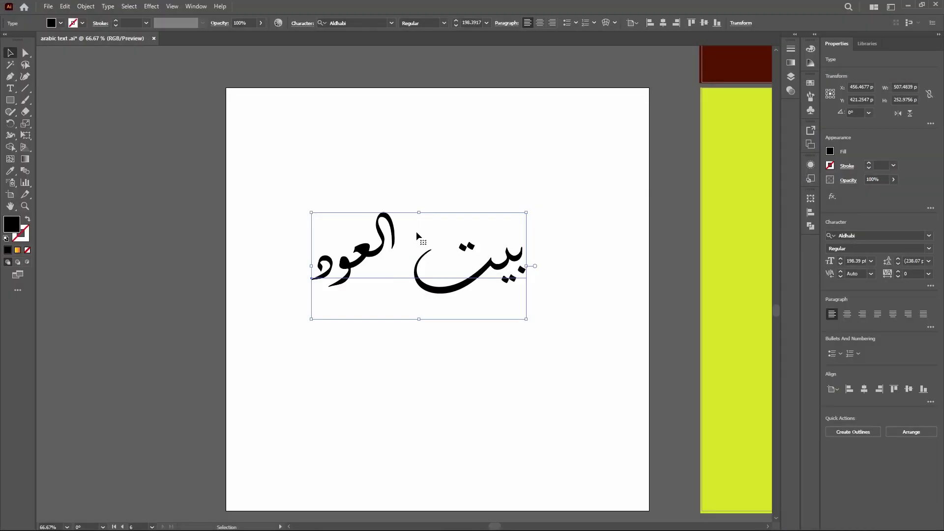
# Convert the Arabic phrase to outlines and ungroup the letters.
pyautogui.rightClick(430, 234)
pyautogui.click(458, 332)
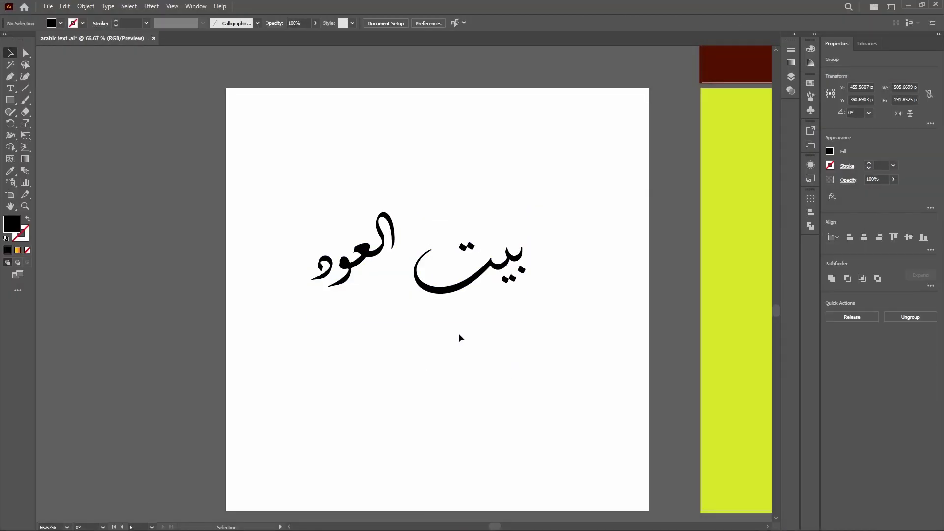
pyautogui.moveTo(545, 218); pyautogui.dragTo(482, 269)
pyautogui.moveTo(406, 316); pyautogui.dragTo(388, 305)
pyautogui.rightClick(492, 276)
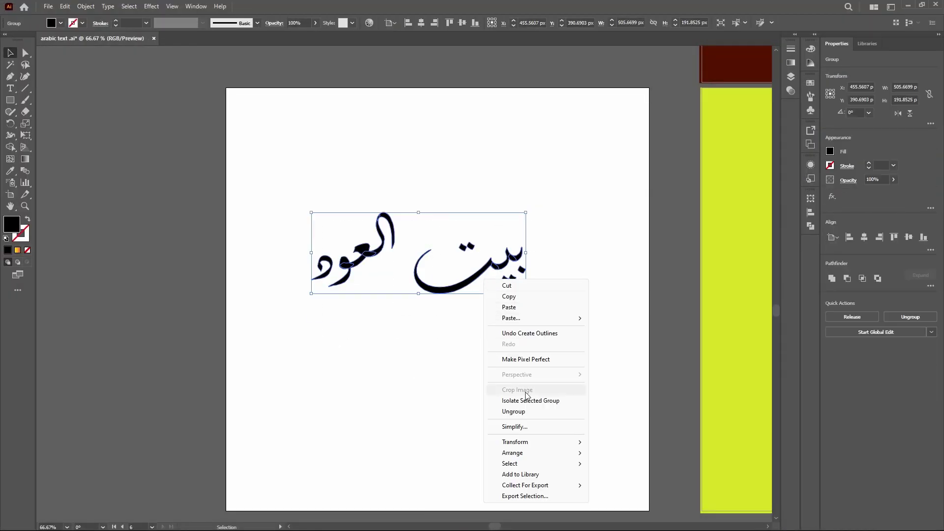
pyautogui.click(531, 415)
# Move بيت to the upper right and shift العود down and to the right.
pyautogui.click(543, 247)
pyautogui.moveTo(467, 284); pyautogui.dragTo(576, 169)
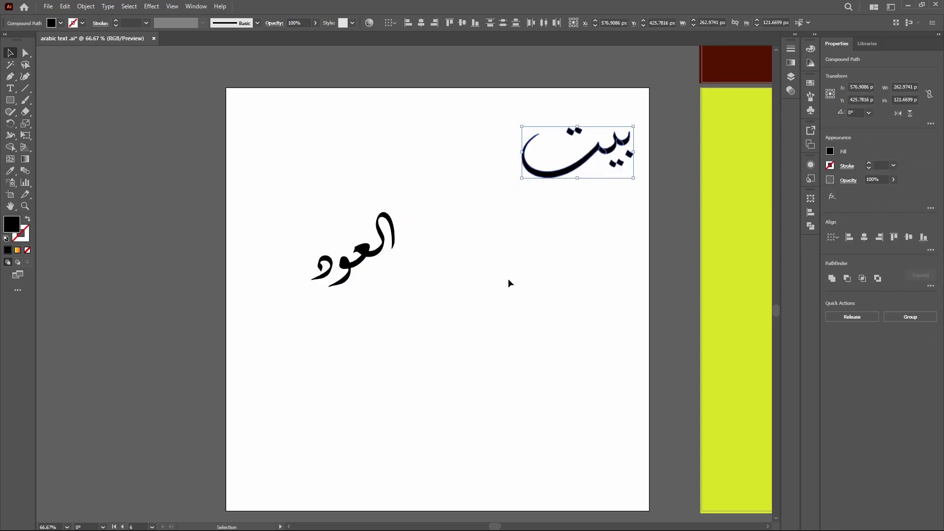
pyautogui.moveTo(508, 278); pyautogui.dragTo(293, 309)
pyautogui.moveTo(379, 264); pyautogui.dragTo(407, 299)
pyautogui.click(477, 349)
# Move the alef up-left, lift the ع upward, and shift the د up-left.
pyautogui.scroll(1, 451, 326)
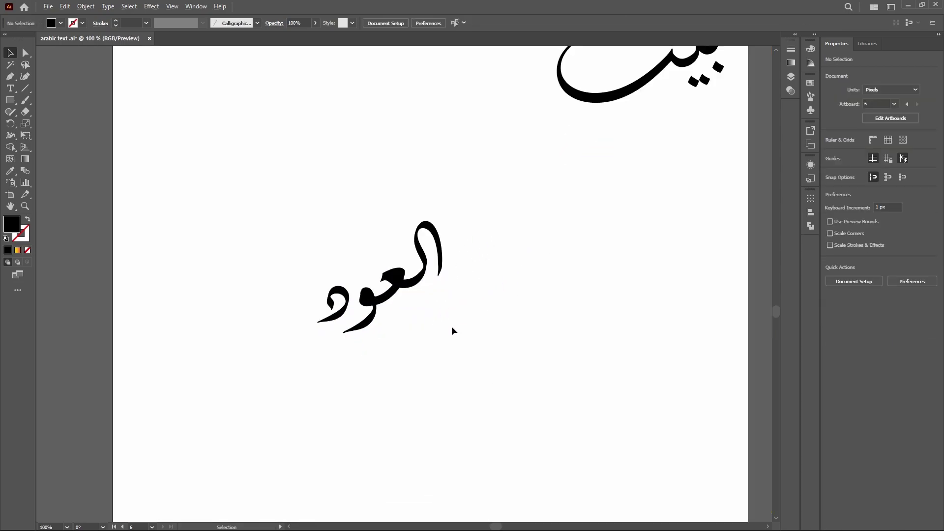
pyautogui.moveTo(421, 255)
pyautogui.mouseDown()
pyautogui.moveTo(407, 229)
pyautogui.moveTo(241, 181)
pyautogui.mouseUp()
pyautogui.click(512, 344)
pyautogui.moveTo(399, 270); pyautogui.dragTo(404, 187)
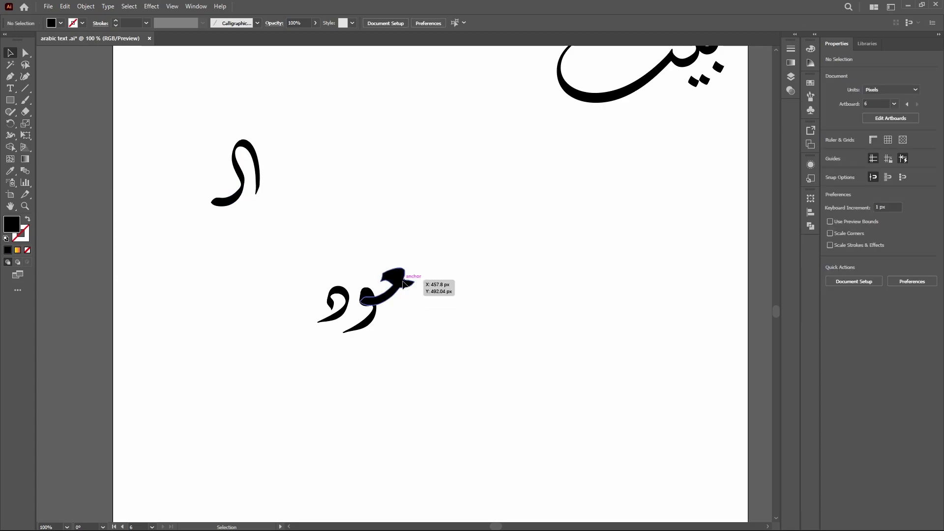
pyautogui.click(354, 255)
pyautogui.click(338, 314)
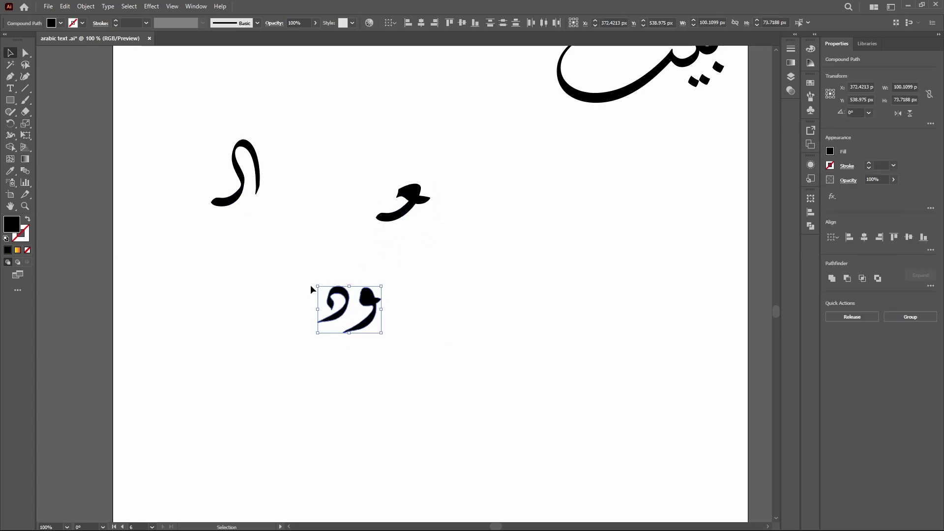
pyautogui.moveTo(312, 289); pyautogui.dragTo(288, 271)
# Move the و and د pair together down and to the right.
pyautogui.click(405, 335)
pyautogui.moveTo(383, 285); pyautogui.dragTo(429, 317)
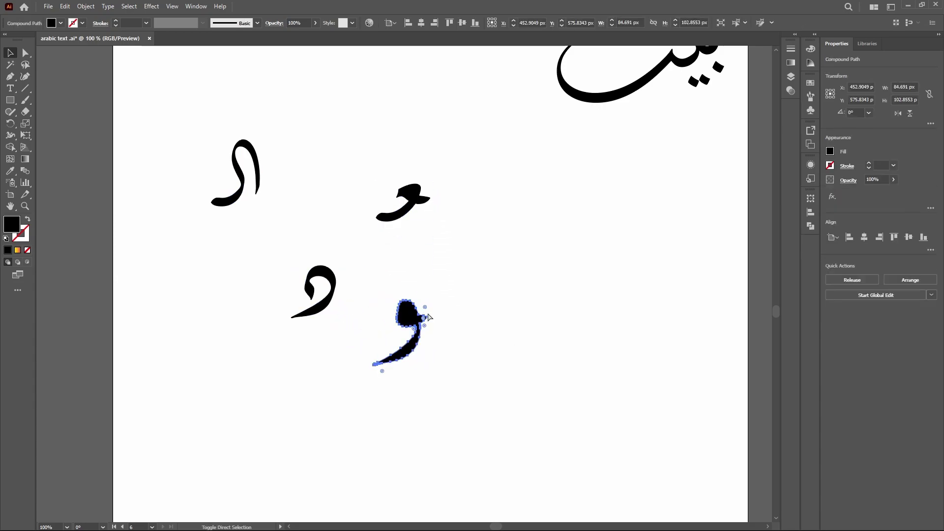
pyautogui.click(445, 296)
pyautogui.hotkey('ctrl', 'z')
pyautogui.moveTo(275, 257); pyautogui.dragTo(428, 347)
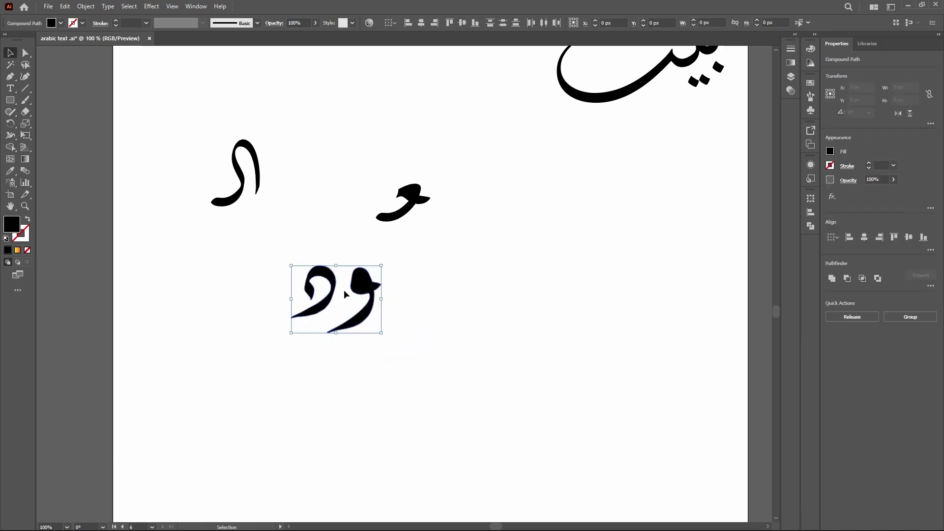
pyautogui.moveTo(360, 284)
pyautogui.mouseDown()
pyautogui.moveTo(386, 317)
pyautogui.moveTo(396, 313)
pyautogui.mouseUp()
pyautogui.click(482, 320)
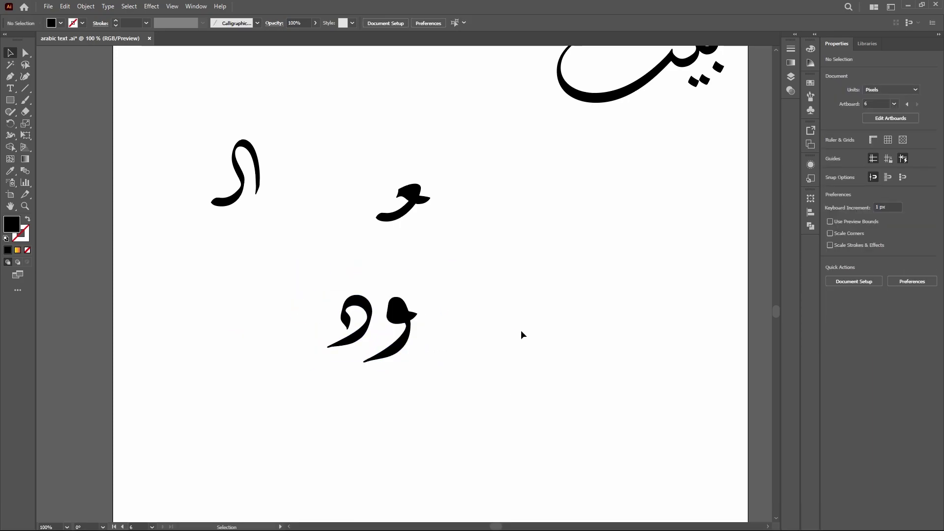
pyautogui.click(542, 279)
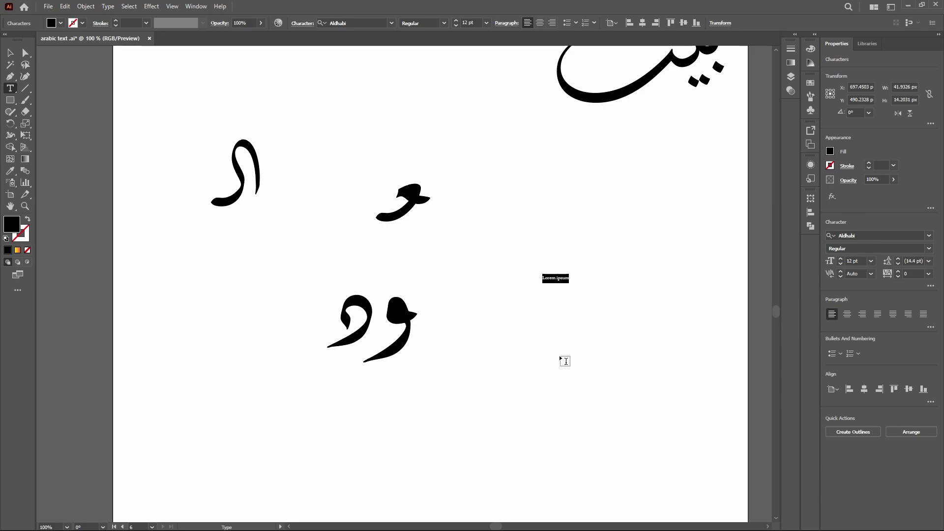
# Type the letter ع as new text using the On-Screen Keyboard.
pyautogui.click(701, 519)
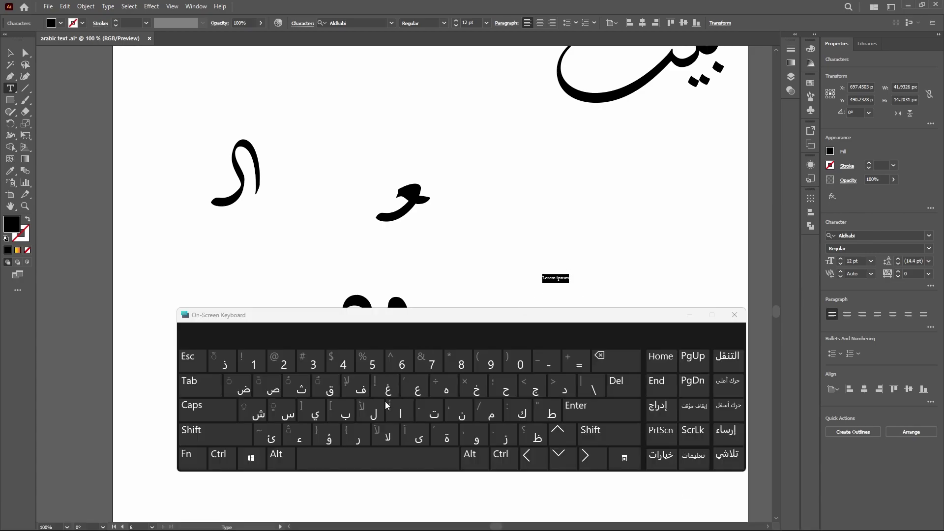
pyautogui.click(417, 388)
pyautogui.click(690, 314)
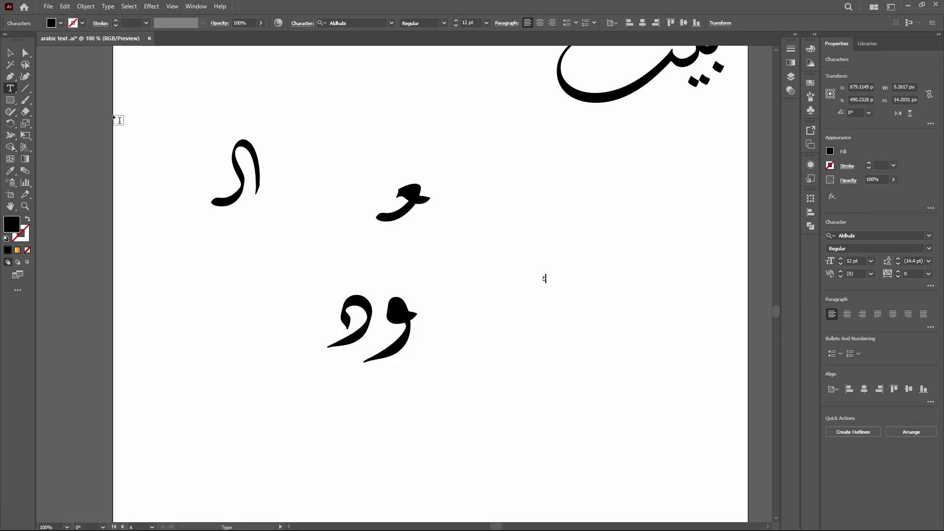
pyautogui.click(12, 55)
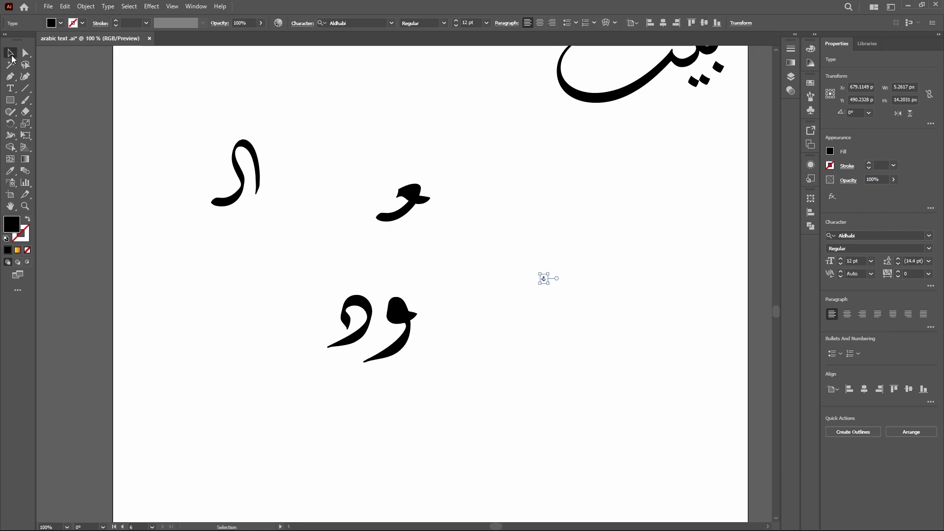
# Scale the ع text up and place it beside the و د pair.
pyautogui.moveTo(539, 273); pyautogui.dragTo(511, 242)
pyautogui.click(531, 268)
pyautogui.click(539, 276)
pyautogui.moveTo(544, 276); pyautogui.dragTo(517, 207)
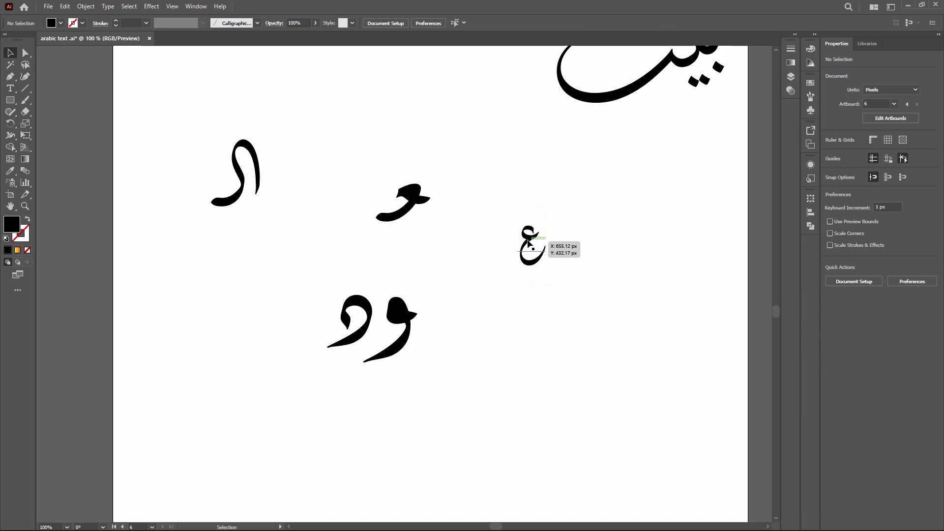
pyautogui.moveTo(532, 245); pyautogui.dragTo(498, 300)
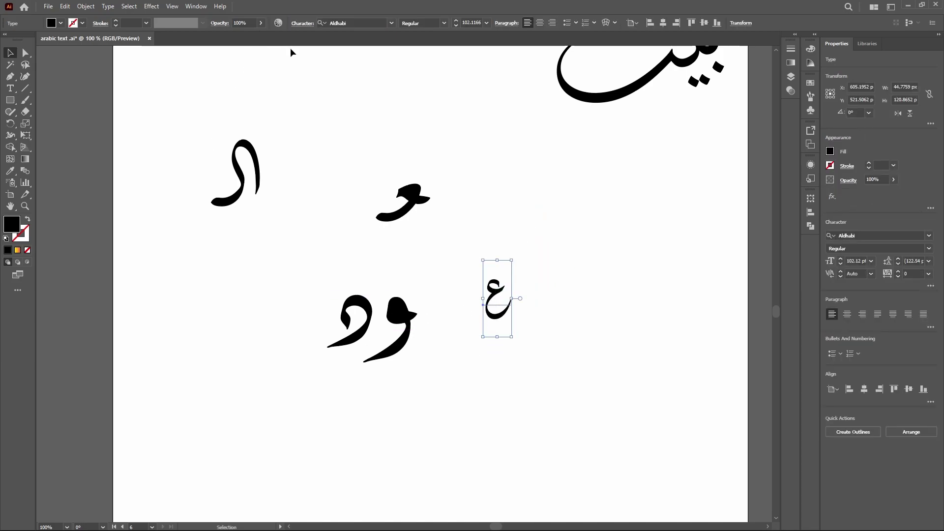
# Reselect the ع and look through the available font families.
pyautogui.click(278, 23)
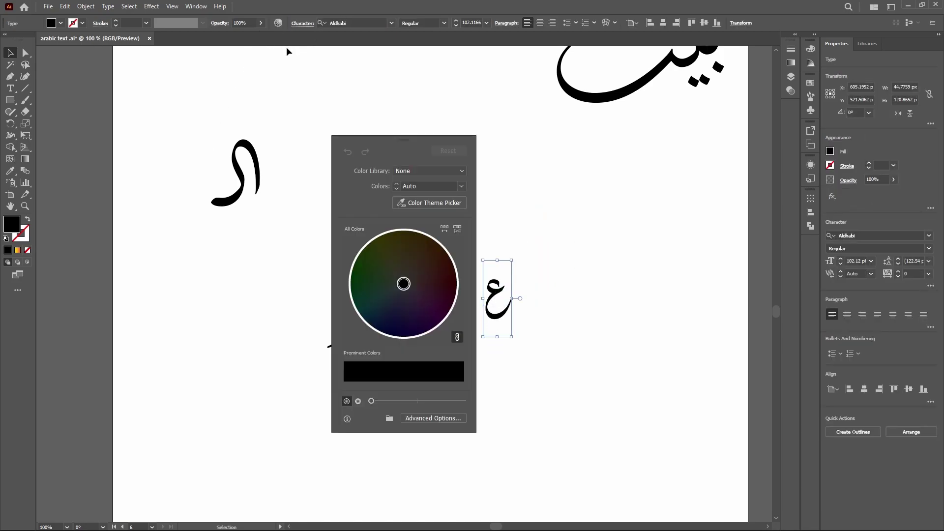
pyautogui.click(282, 141)
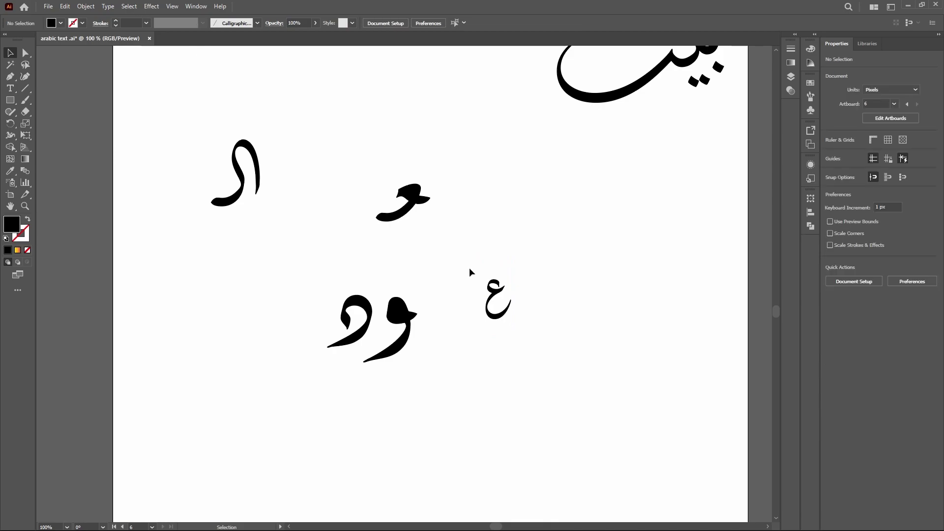
pyautogui.click(495, 300)
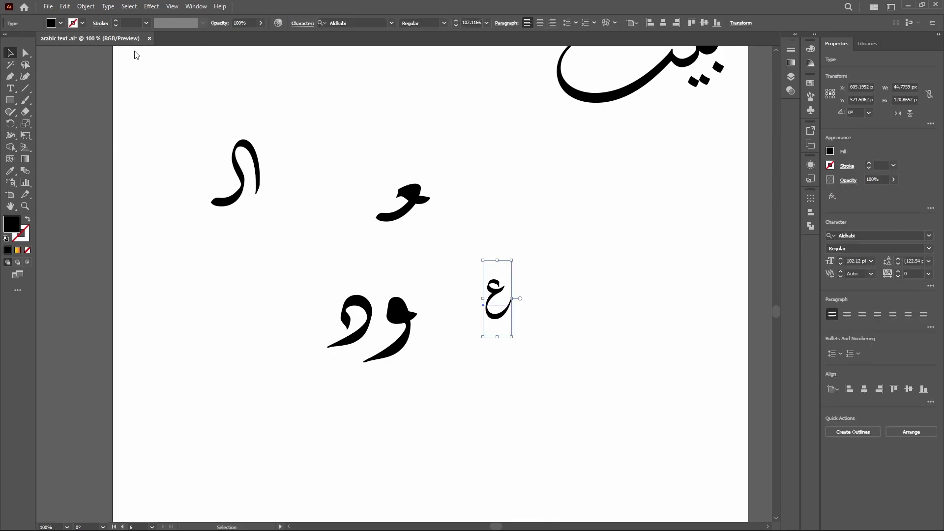
pyautogui.click(394, 24)
# Show the Glyphs panel, enlarged with bigger previews, scrolled toward the ع forms.
pyautogui.click(107, 7)
pyautogui.click(125, 65)
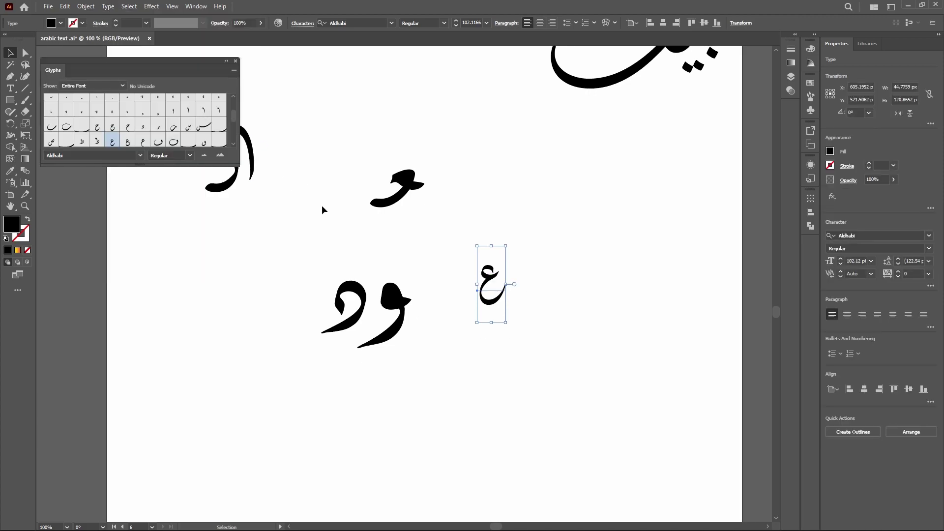
pyautogui.moveTo(185, 67); pyautogui.dragTo(255, 125)
pyautogui.moveTo(311, 225); pyautogui.dragTo(499, 405)
pyautogui.click(480, 391)
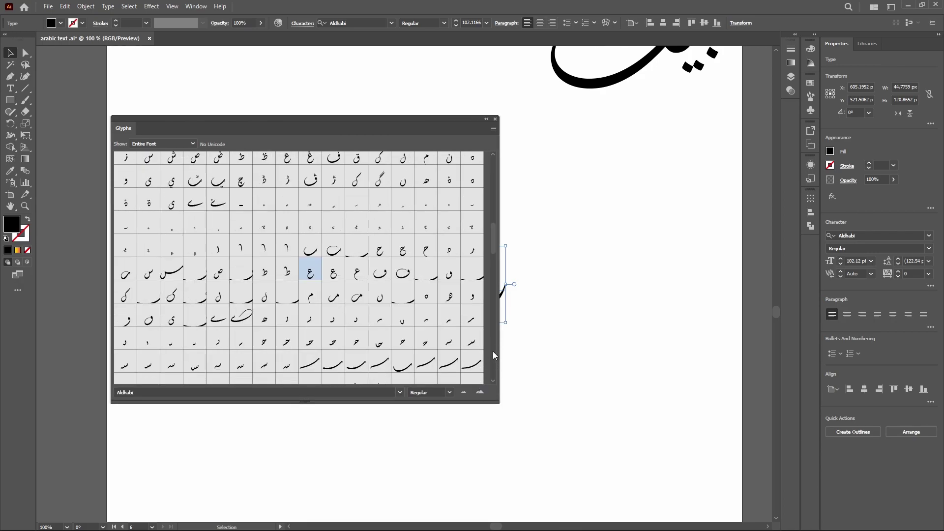
pyautogui.click(480, 392)
pyautogui.scroll(-3, 491, 218)
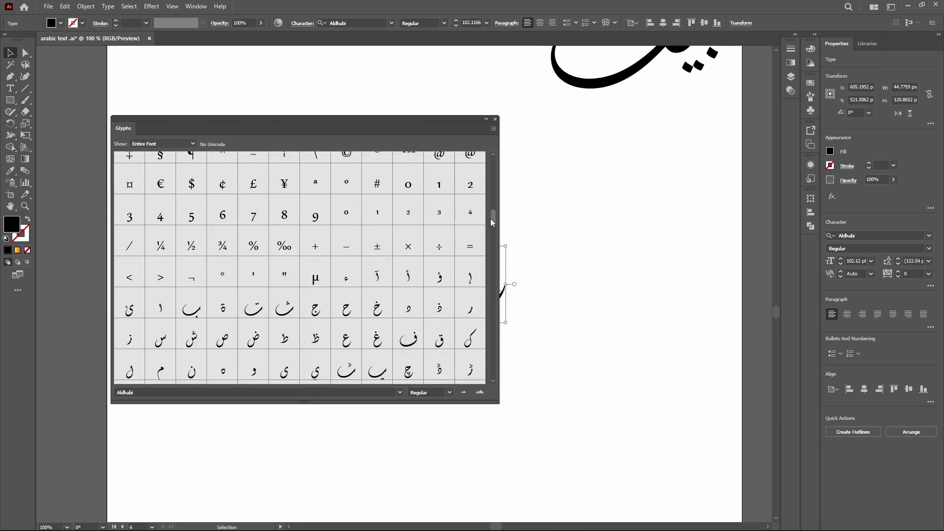
pyautogui.scroll(-2, 490, 223)
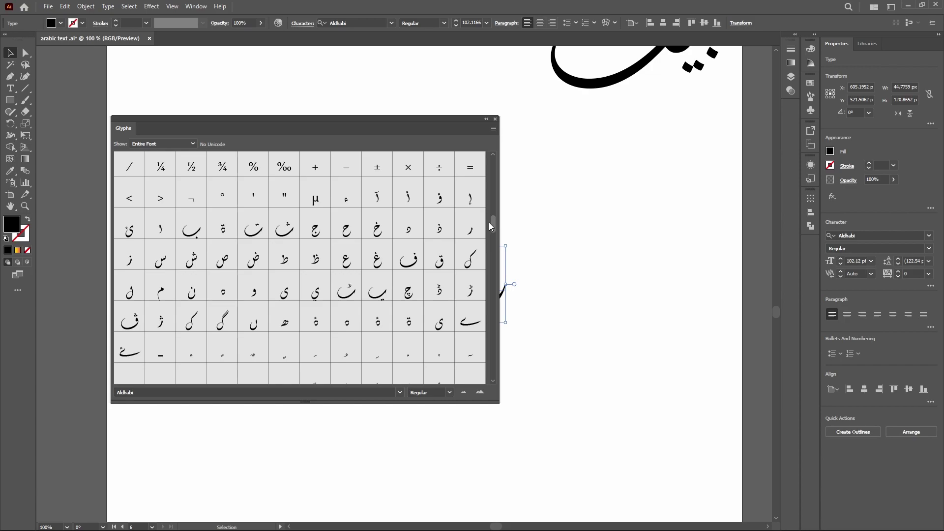
# Swap the ع for an alternate Aldhabi ع form and move the panel aside.
pyautogui.moveTo(489, 222); pyautogui.dragTo(493, 240)
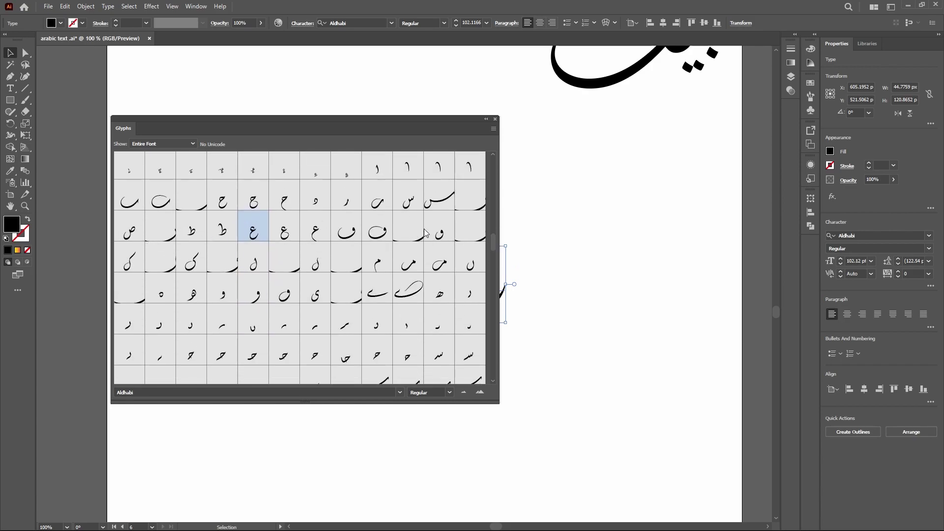
pyautogui.moveTo(495, 249); pyautogui.dragTo(495, 264)
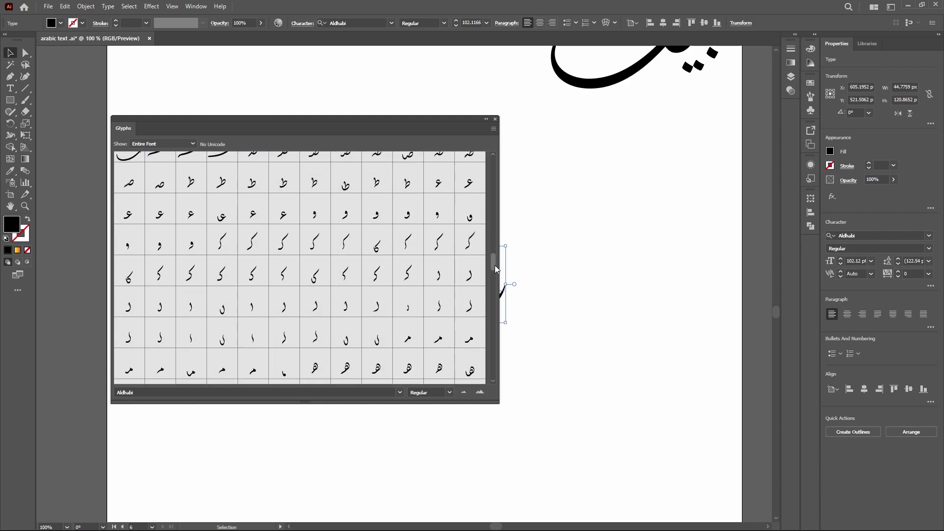
pyautogui.click(192, 220)
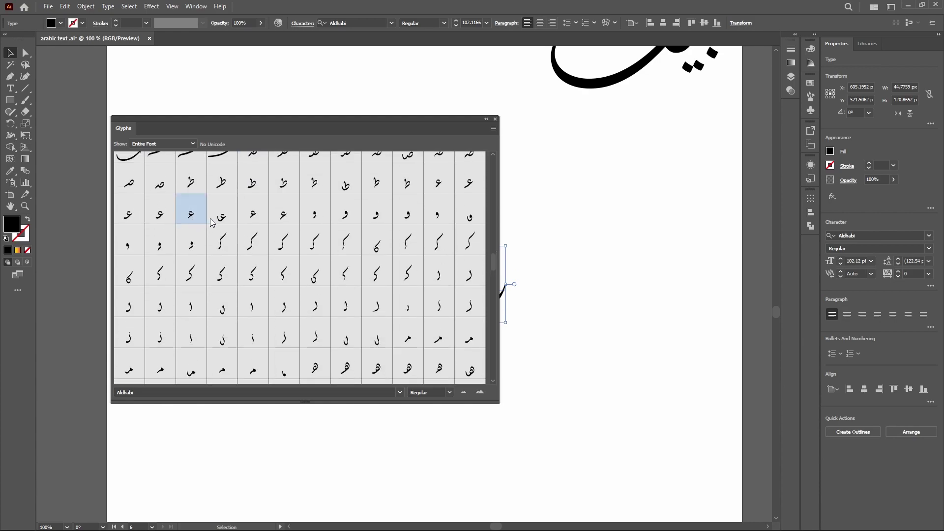
pyautogui.click(162, 215)
pyautogui.moveTo(409, 131); pyautogui.dragTo(328, 130)
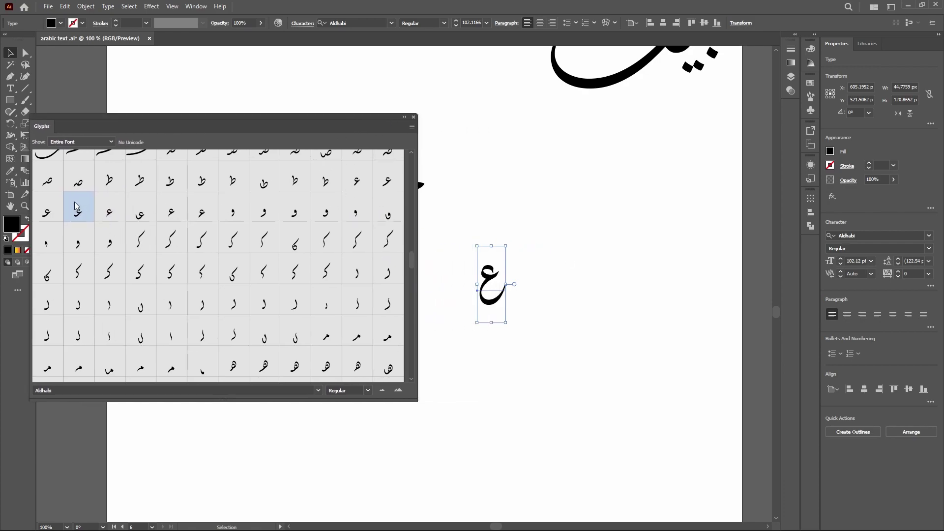
pyautogui.click(452, 278)
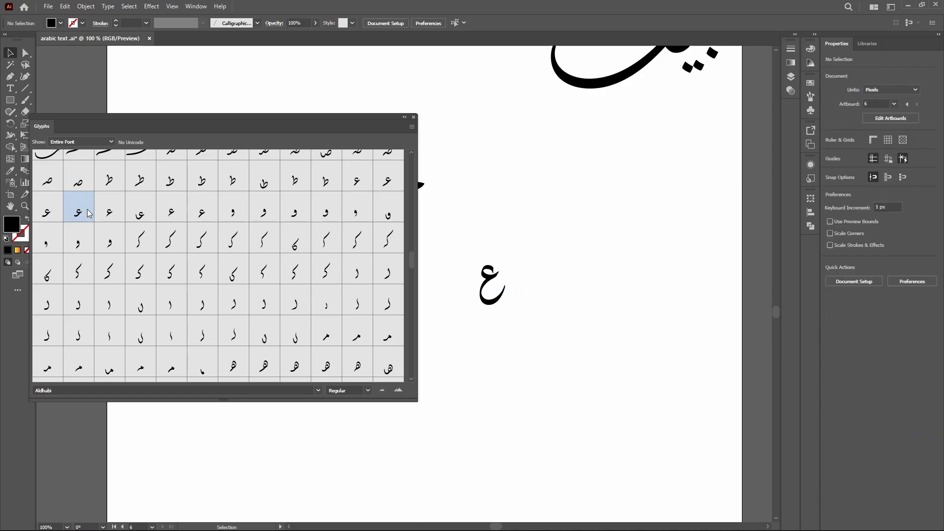
# Create two text frames beside the ع and insert ع and ف glyphs.
pyautogui.press('t')
pyautogui.moveTo(563, 261); pyautogui.dragTo(603, 311)
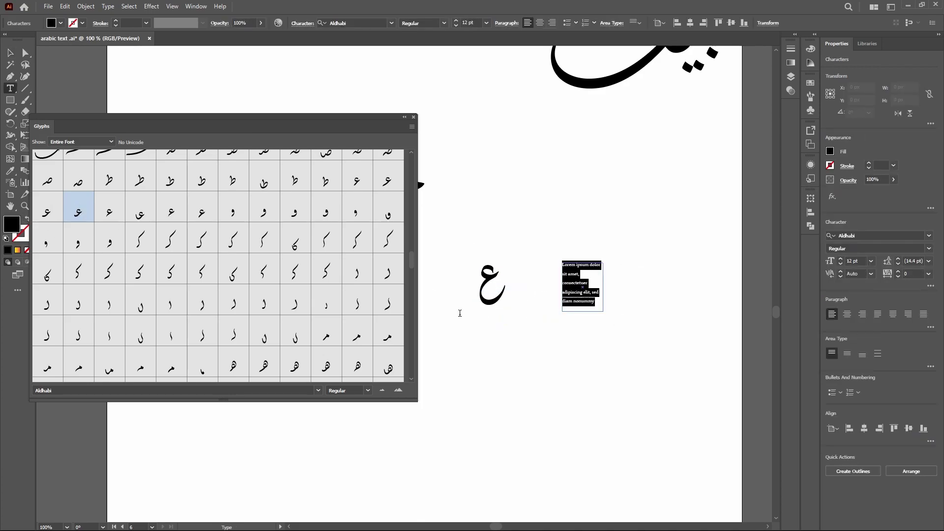
pyautogui.doubleClick(86, 218)
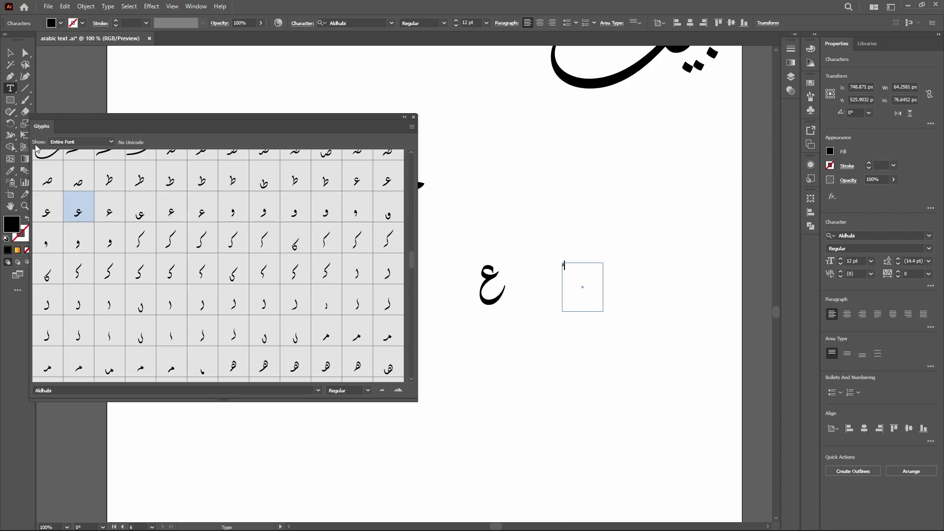
pyautogui.moveTo(526, 338); pyautogui.dragTo(545, 356)
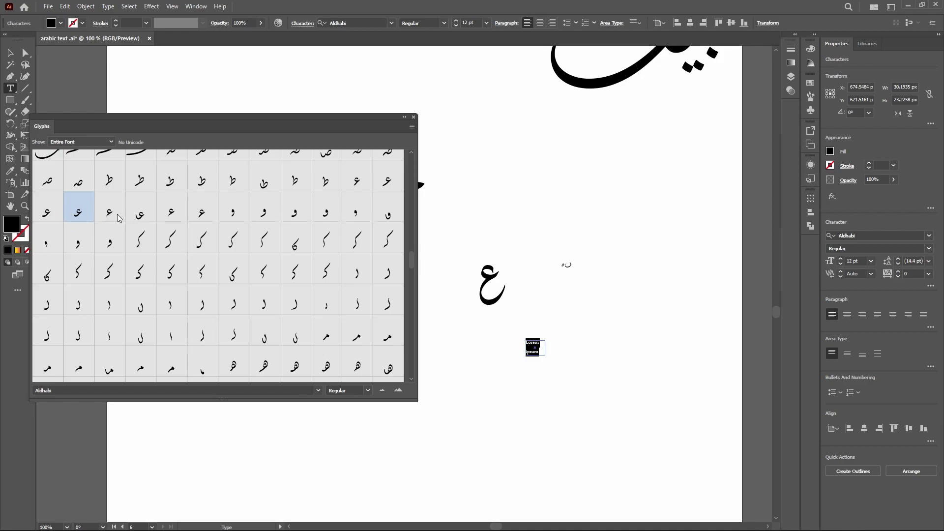
pyautogui.doubleClick(59, 219)
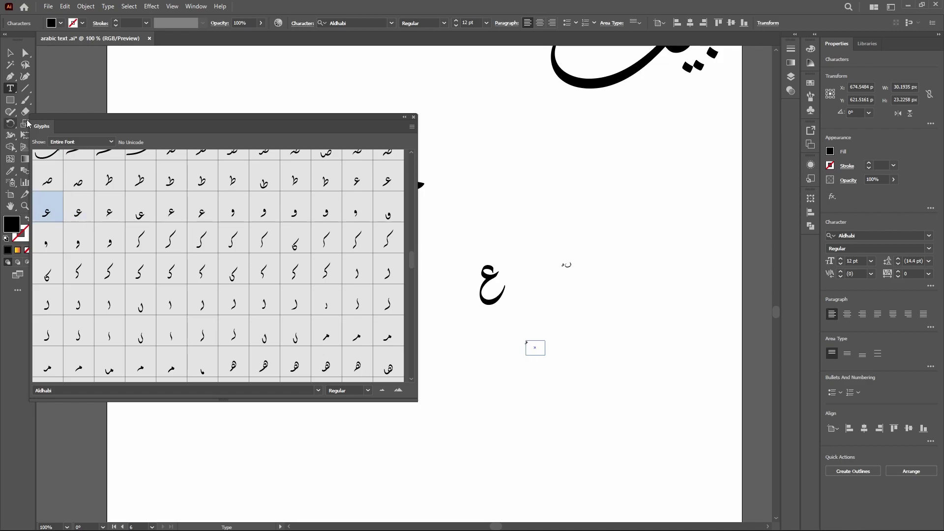
pyautogui.click(414, 117)
# Resize the small ف frame and choose a new font size for it.
pyautogui.press('Escape')
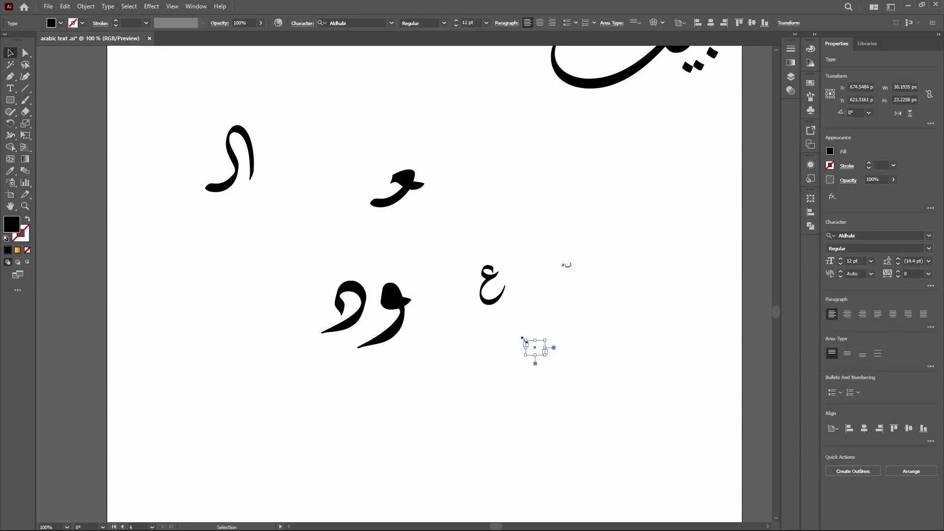
pyautogui.moveTo(526, 340)
pyautogui.mouseDown()
pyautogui.moveTo(372, 303)
pyautogui.moveTo(526, 340)
pyautogui.mouseUp()
pyautogui.click(487, 23)
pyautogui.click(494, 116)
pyautogui.click(610, 221)
pyautogui.moveTo(610, 221); pyautogui.dragTo(535, 358)
# Enlarge the empty text frame and set its text to 72 pt.
pyautogui.click(578, 262)
pyautogui.moveTo(560, 265); pyautogui.dragTo(552, 254)
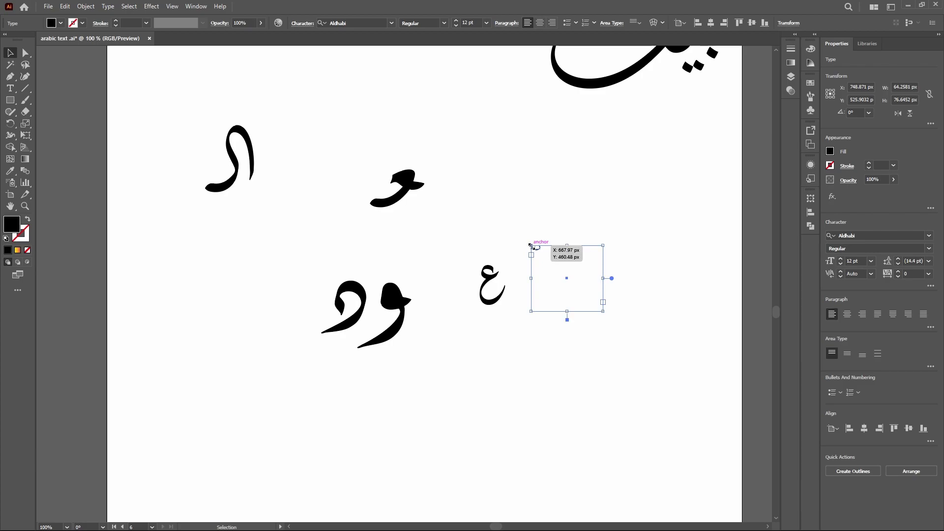
pyautogui.doubleClick(557, 257)
pyautogui.click(557, 257)
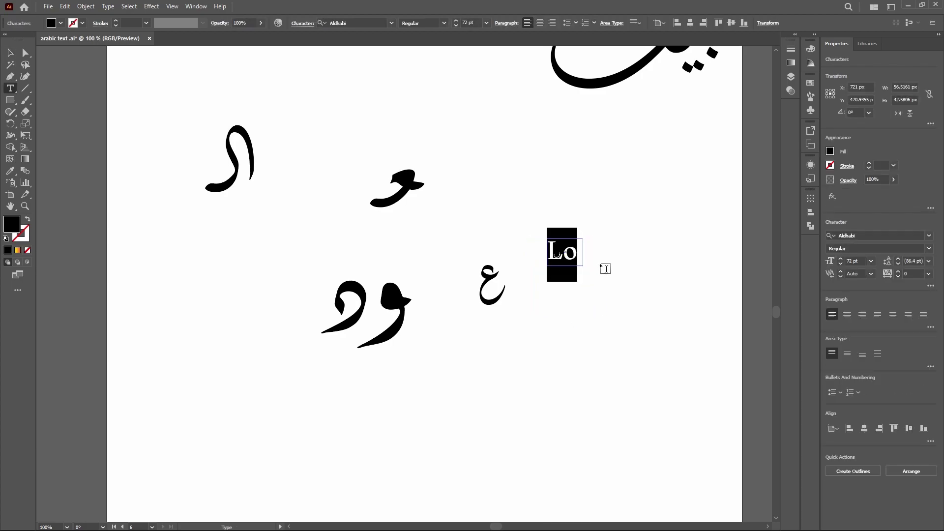
# Remove the placeholder text, convert the ف to outlines, and enlarge it.
pyautogui.click(10, 52)
pyautogui.hotkey('ctrl', 'z')
pyautogui.rightClick(587, 295)
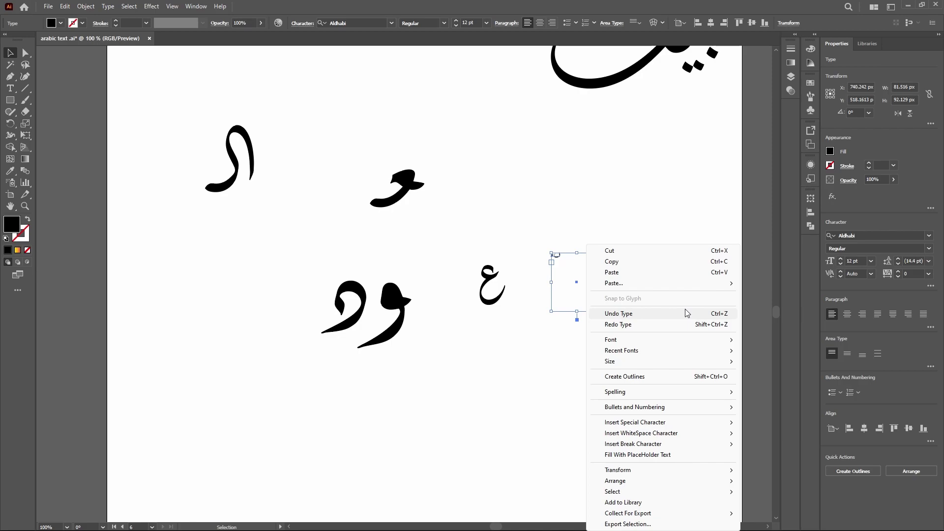
pyautogui.click(681, 382)
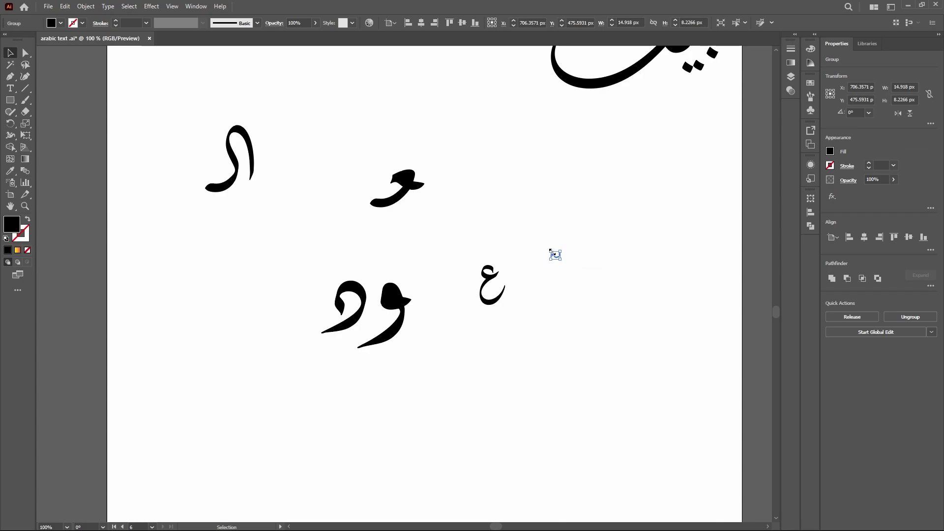
pyautogui.moveTo(553, 257)
pyautogui.mouseDown()
pyautogui.moveTo(495, 212)
pyautogui.moveTo(305, 154)
pyautogui.mouseUp()
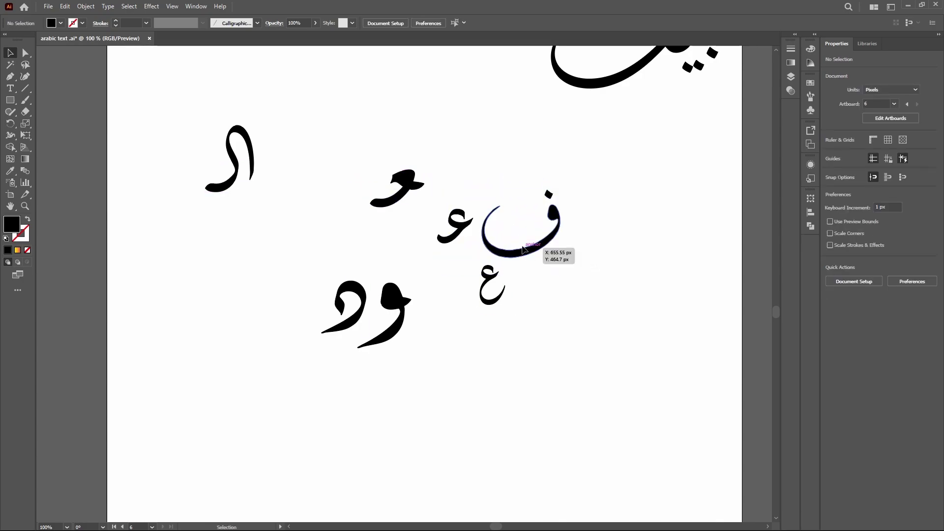
# Scale the ف up, move its bowl right, and join the large ع to و.
pyautogui.moveTo(648, 186); pyautogui.dragTo(525, 217)
pyautogui.click(628, 306)
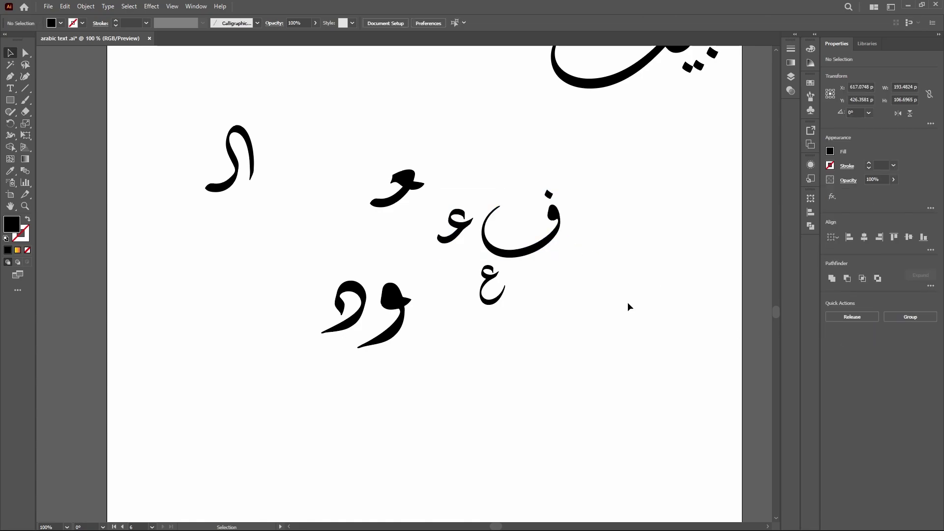
pyautogui.moveTo(521, 255); pyautogui.dragTo(632, 250)
pyautogui.moveTo(471, 220)
pyautogui.mouseDown()
pyautogui.moveTo(435, 278)
pyautogui.moveTo(444, 252)
pyautogui.mouseUp()
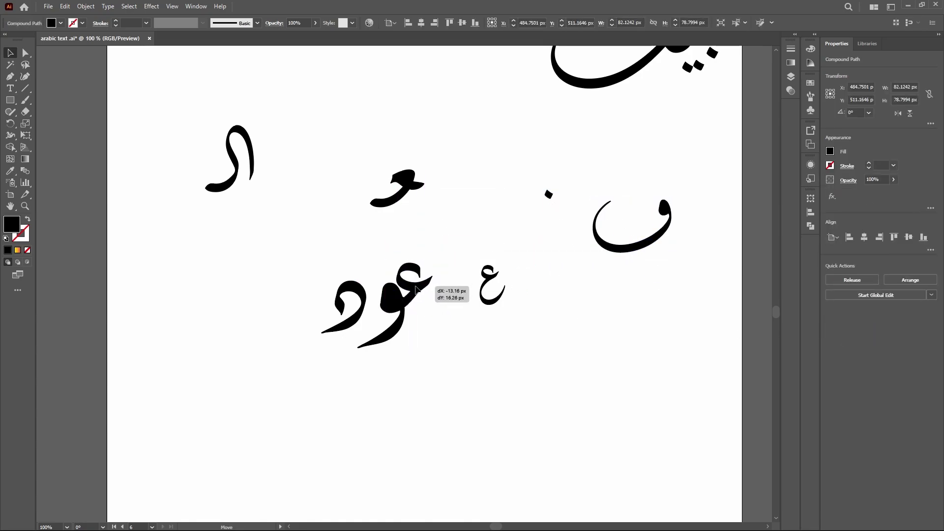
pyautogui.click(490, 342)
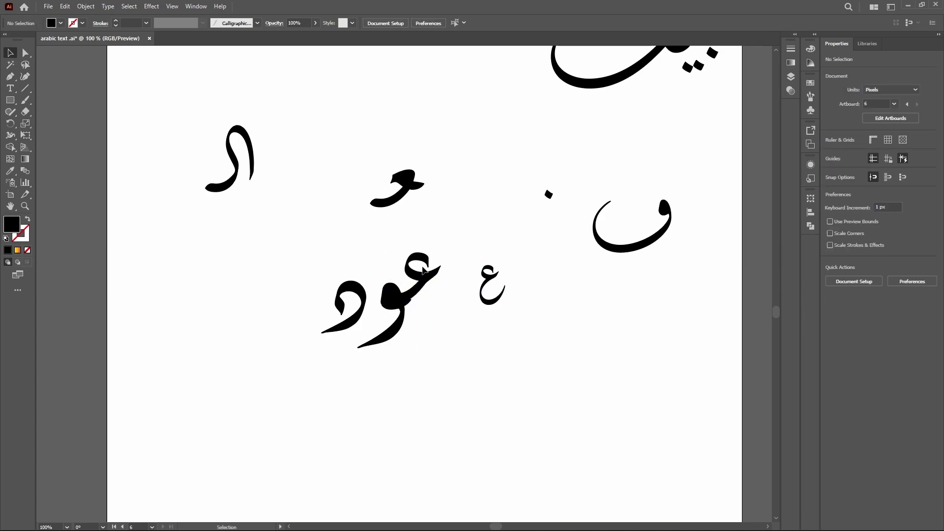
pyautogui.moveTo(425, 281); pyautogui.dragTo(427, 284)
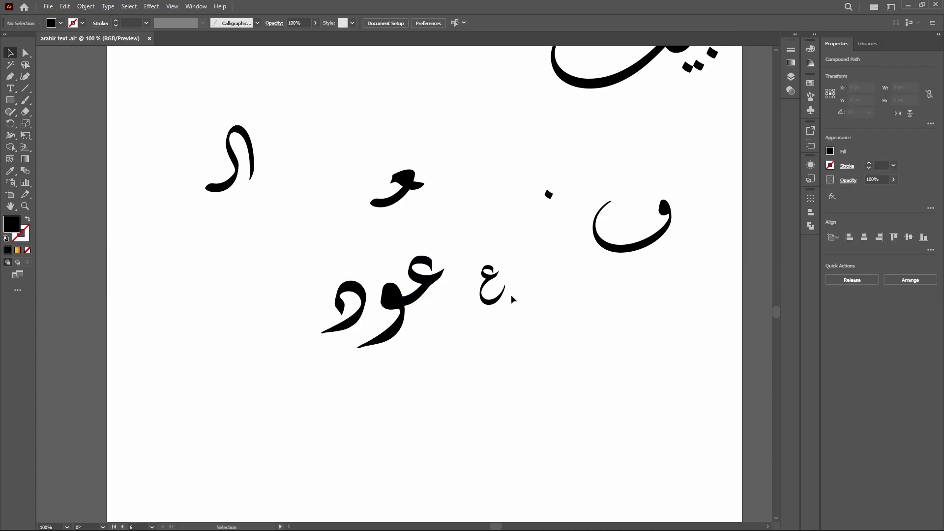
# Delete the spare small ع and move the عود word down and left.
pyautogui.click(492, 295)
pyautogui.press('Delete')
pyautogui.moveTo(500, 527); pyautogui.dragTo(498, 528)
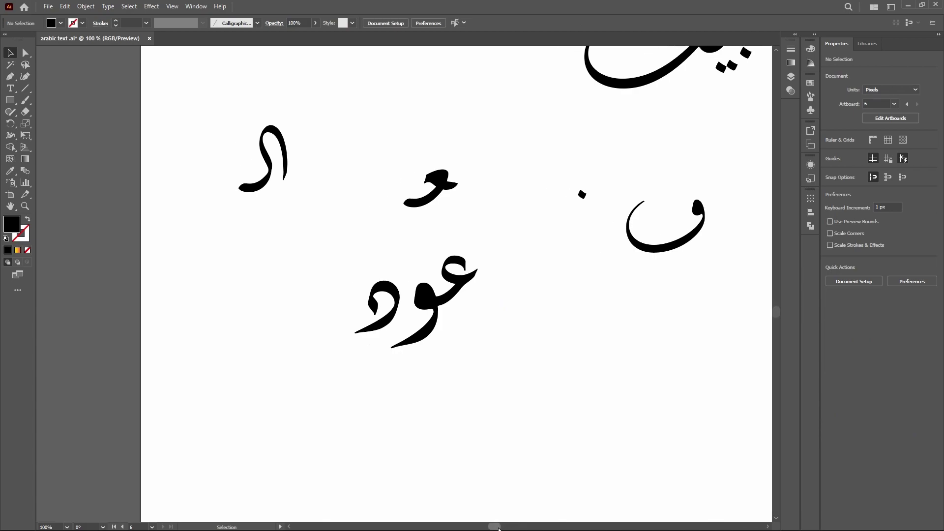
pyautogui.click(455, 315)
pyautogui.click(549, 300)
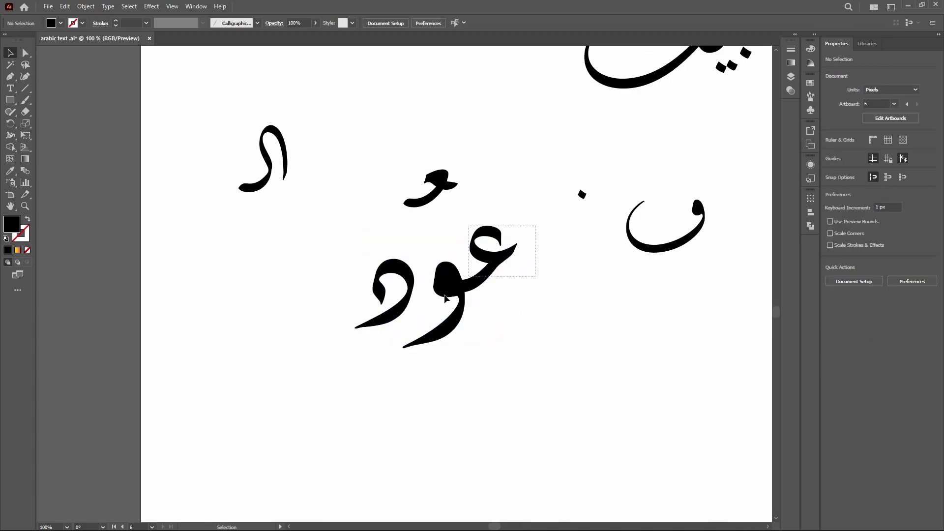
pyautogui.moveTo(440, 292); pyautogui.dragTo(424, 324)
# Try several calligraphic brush strokes beside the word, undoing each attempt.
pyautogui.moveTo(504, 247); pyautogui.dragTo(534, 197)
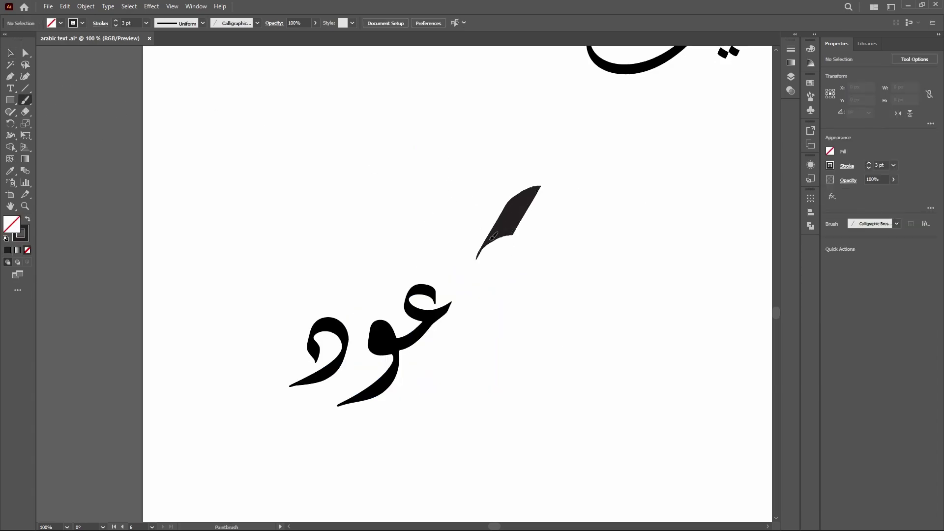
pyautogui.hotkey('ctrl', 'z')
pyautogui.moveTo(452, 218); pyautogui.dragTo(522, 289)
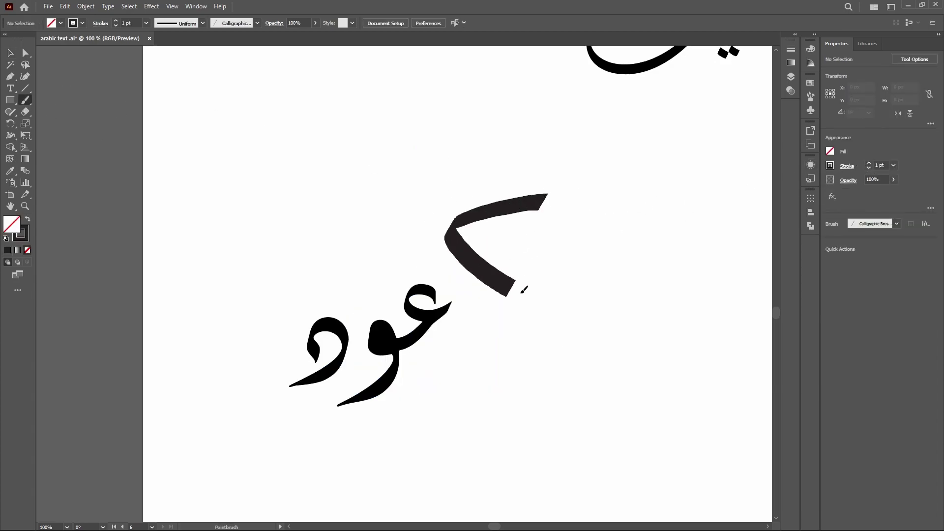
pyautogui.hotkey('ctrl', 'z')
pyautogui.moveTo(518, 201); pyautogui.dragTo(516, 315)
pyautogui.hotkey('ctrl', 'z')
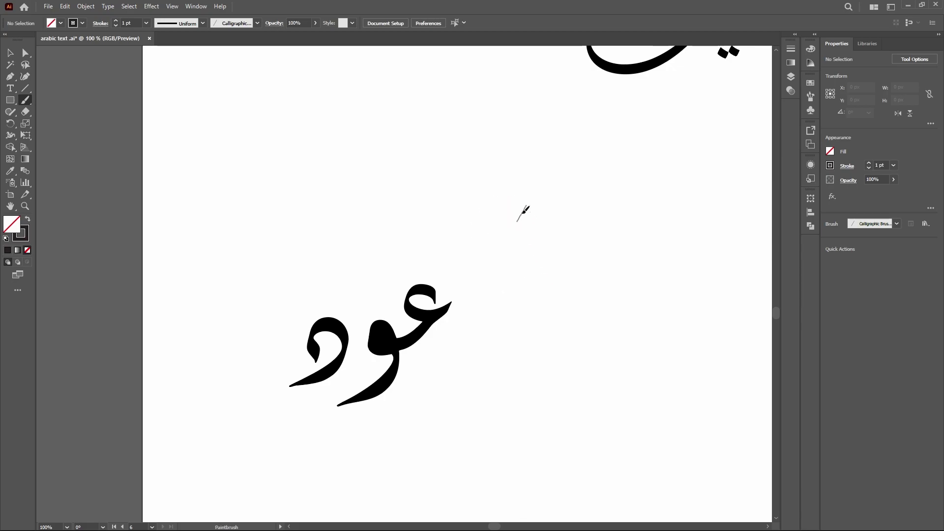
pyautogui.moveTo(525, 202); pyautogui.dragTo(472, 411)
pyautogui.hotkey('ctrl', 'z')
pyautogui.moveTo(499, 187); pyautogui.dragTo(516, 284)
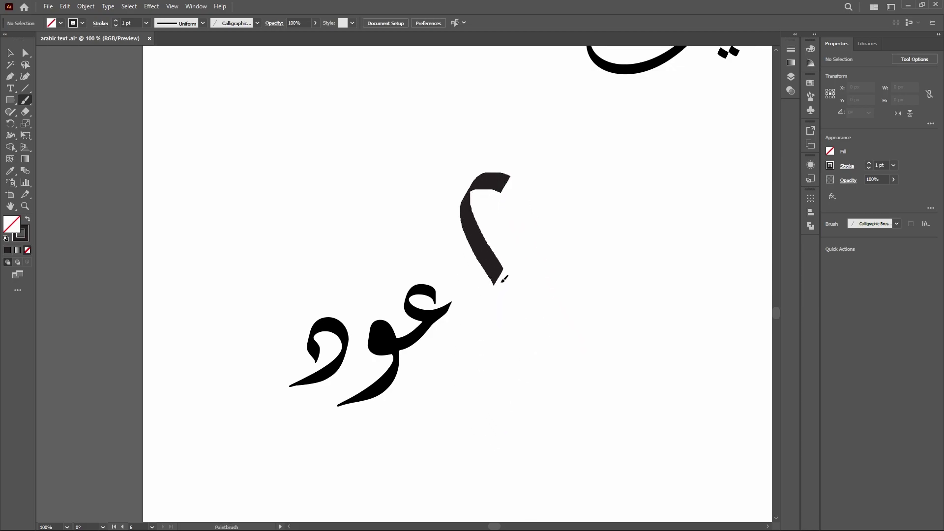
pyautogui.hotkey('ctrl', 'z')
pyautogui.moveTo(540, 224)
pyautogui.mouseDown()
pyautogui.moveTo(478, 182)
pyautogui.moveTo(526, 290)
pyautogui.mouseUp()
pyautogui.hotkey('ctrl', 'z')
pyautogui.hotkey('ctrl', 'z')
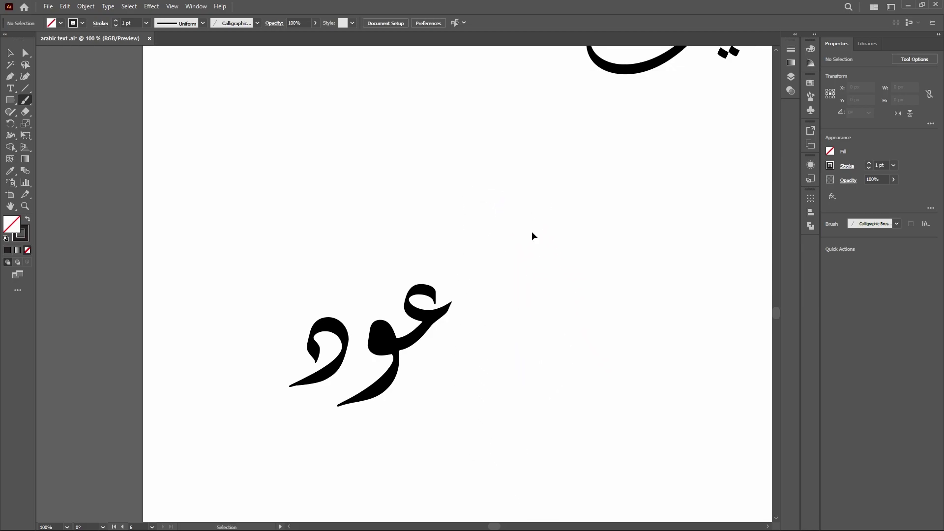
pyautogui.moveTo(473, 245); pyautogui.dragTo(524, 306)
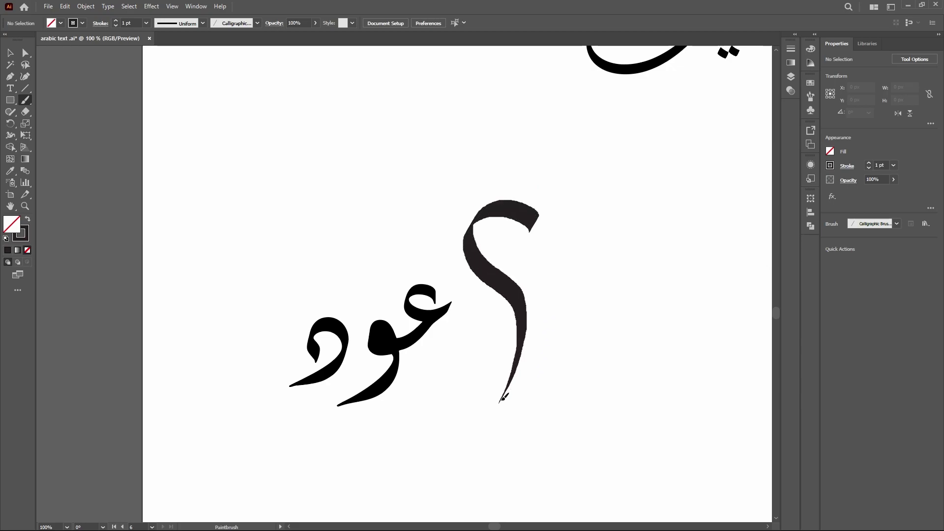
pyautogui.moveTo(457, 442); pyautogui.dragTo(453, 447)
pyautogui.hotkey('ctrl', 'z')
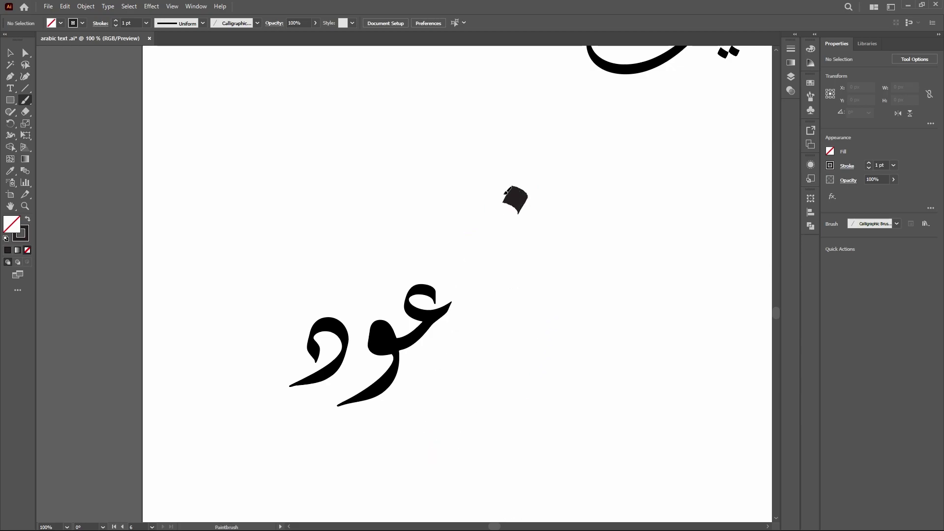
pyautogui.hotkey('ctrl', 'z')
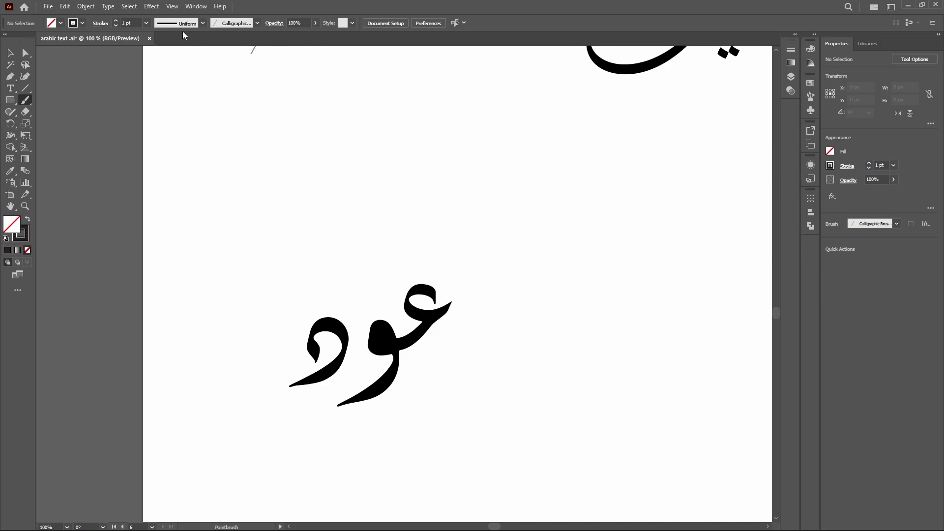
# Switch to the 45° Calligraphic brush and test thick tall strokes right of عود.
pyautogui.click(257, 23)
pyautogui.click(223, 69)
pyautogui.moveTo(570, 262); pyautogui.dragTo(497, 446)
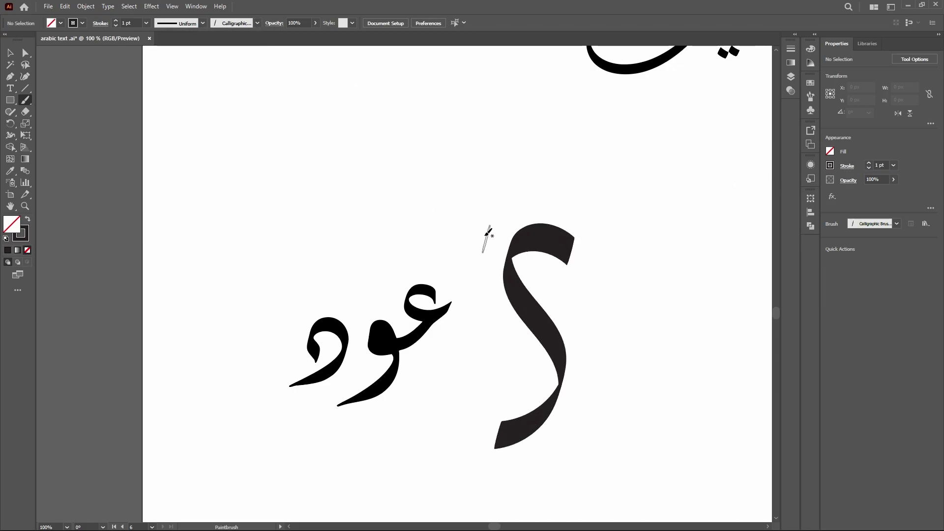
pyautogui.click(257, 23)
pyautogui.press('Escape')
pyautogui.hotkey('ctrl', 'z')
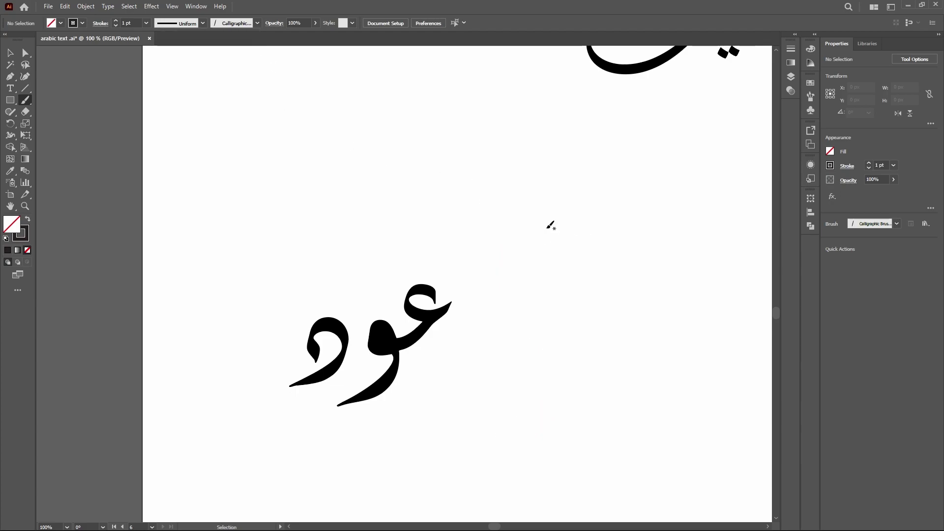
pyautogui.moveTo(550, 231)
pyautogui.mouseDown()
pyautogui.moveTo(490, 213)
pyautogui.moveTo(531, 337)
pyautogui.moveTo(494, 433)
pyautogui.mouseUp()
pyautogui.hotkey('ctrl', 'z')
# Paint a curved stroke sweeping into a long downward tail right of عود.
pyautogui.moveTo(571, 282)
pyautogui.mouseDown()
pyautogui.moveTo(563, 238)
pyautogui.moveTo(513, 241)
pyautogui.mouseUp()
pyautogui.moveTo(509, 291)
pyautogui.mouseDown()
pyautogui.moveTo(517, 380)
pyautogui.moveTo(488, 464)
pyautogui.moveTo(436, 481)
pyautogui.mouseUp()
pyautogui.moveTo(480, 283)
pyautogui.mouseDown()
pyautogui.moveTo(466, 395)
pyautogui.moveTo(421, 369)
pyautogui.mouseUp()
pyautogui.click(12, 57)
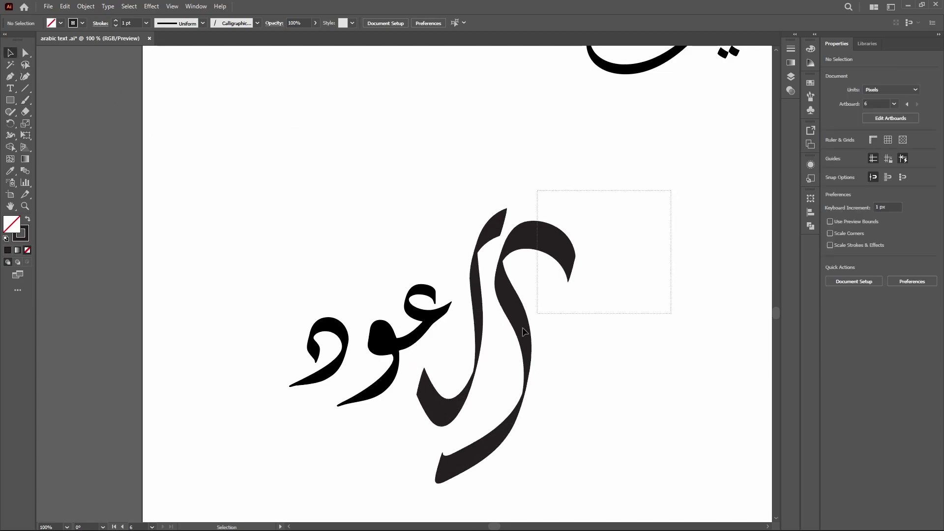
pyautogui.hotkey('ctrl', 'z')
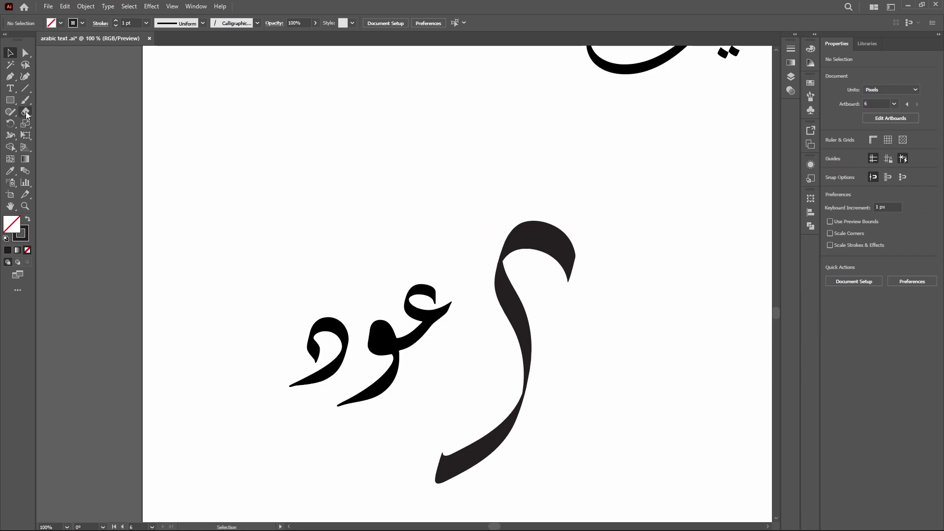
# Try several calligraphic brush strokes for the large curved lam beside عود, undoing unsatisfactory ones.
pyautogui.click(25, 100)
pyautogui.moveTo(501, 202)
pyautogui.mouseDown()
pyautogui.moveTo(434, 411)
pyautogui.moveTo(431, 355)
pyautogui.mouseUp()
pyautogui.hotkey('ctrl', 'z')
pyautogui.moveTo(502, 203); pyautogui.dragTo(432, 428)
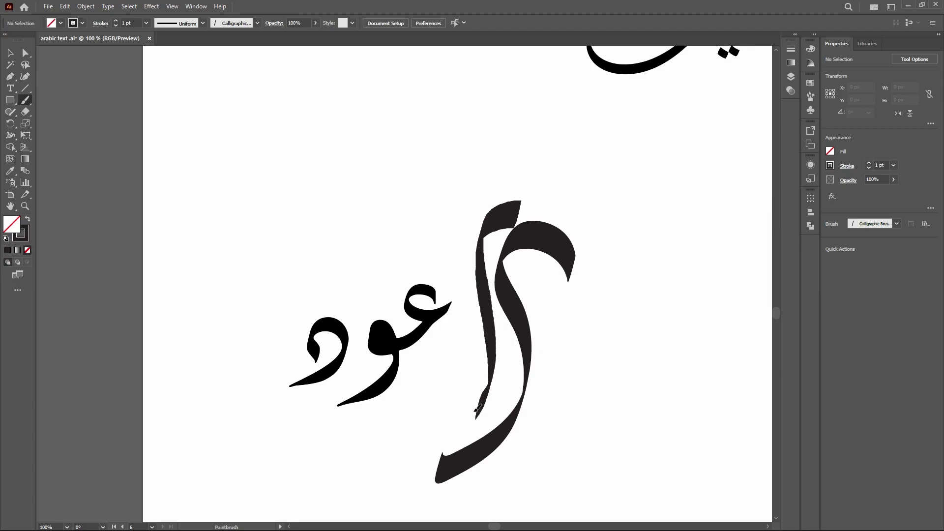
pyautogui.hotkey('ctrl', 'z')
pyautogui.hotkey('ctrl', 'z')
pyautogui.moveTo(548, 199); pyautogui.dragTo(450, 398)
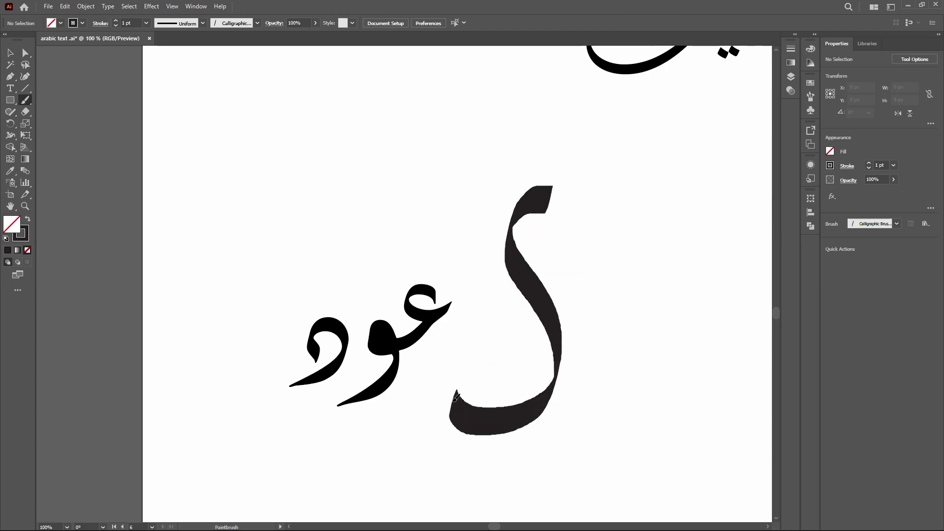
pyautogui.moveTo(514, 188); pyautogui.dragTo(504, 376)
pyautogui.hotkey('ctrl', 'z')
pyautogui.hotkey('ctrl', 'z')
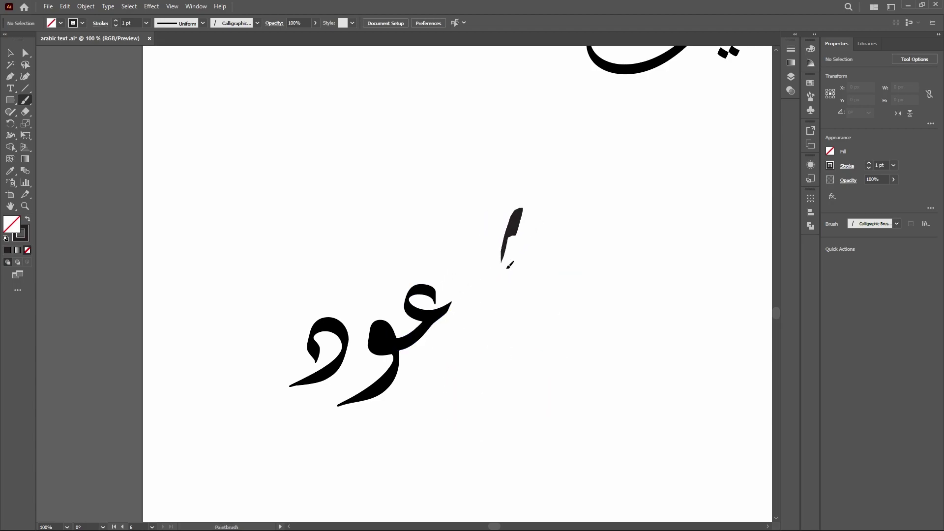
pyautogui.moveTo(512, 209); pyautogui.dragTo(512, 403)
pyautogui.hotkey('ctrl', 'z')
pyautogui.moveTo(543, 253); pyautogui.dragTo(443, 381)
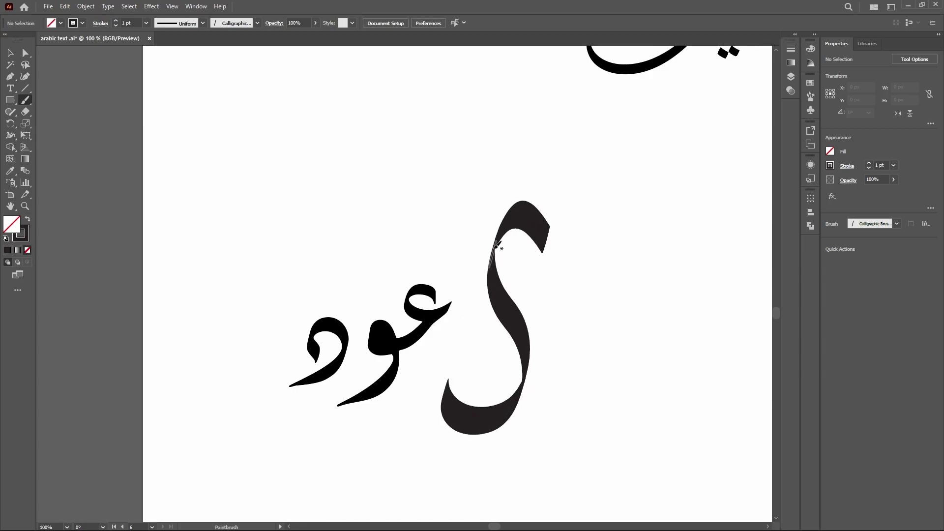
pyautogui.moveTo(497, 200); pyautogui.dragTo(444, 327)
pyautogui.moveTo(338, 311); pyautogui.dragTo(338, 290)
pyautogui.hotkey('ctrl', 'z')
pyautogui.hotkey('ctrl', 'z')
pyautogui.hotkey('ctrl', 'z')
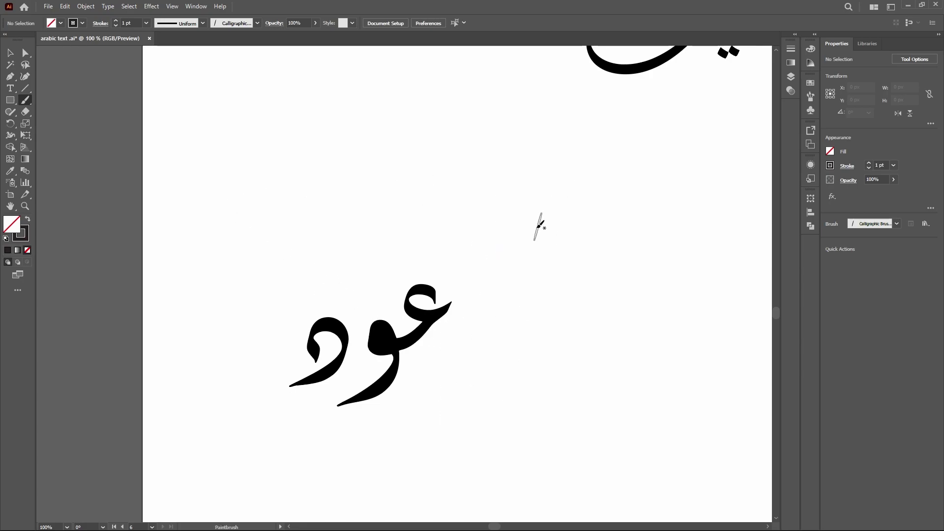
pyautogui.moveTo(530, 203)
pyautogui.mouseDown()
pyautogui.moveTo(525, 336)
pyautogui.moveTo(450, 451)
pyautogui.mouseUp()
pyautogui.hotkey('ctrl', 'z')
# Brush a tall alif and paired dal-like strokes on the right, then remove them.
pyautogui.moveTo(576, 204); pyautogui.dragTo(510, 385)
pyautogui.moveTo(552, 190); pyautogui.dragTo(530, 351)
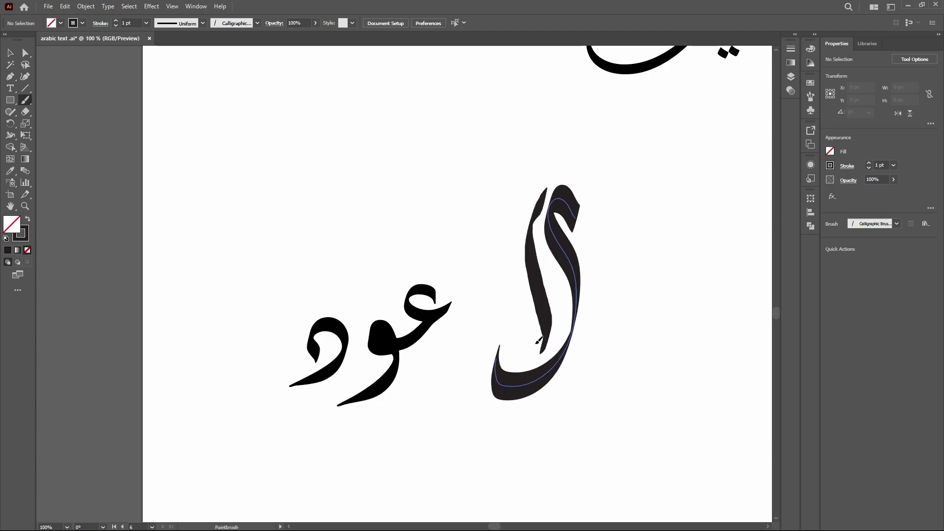
pyautogui.hotkey('ctrl', 'z')
pyautogui.hotkey('ctrl', 'z')
pyautogui.moveTo(512, 231); pyautogui.dragTo(481, 234)
pyautogui.hotkey('ctrl', 'z')
pyautogui.moveTo(597, 248); pyautogui.dragTo(500, 391)
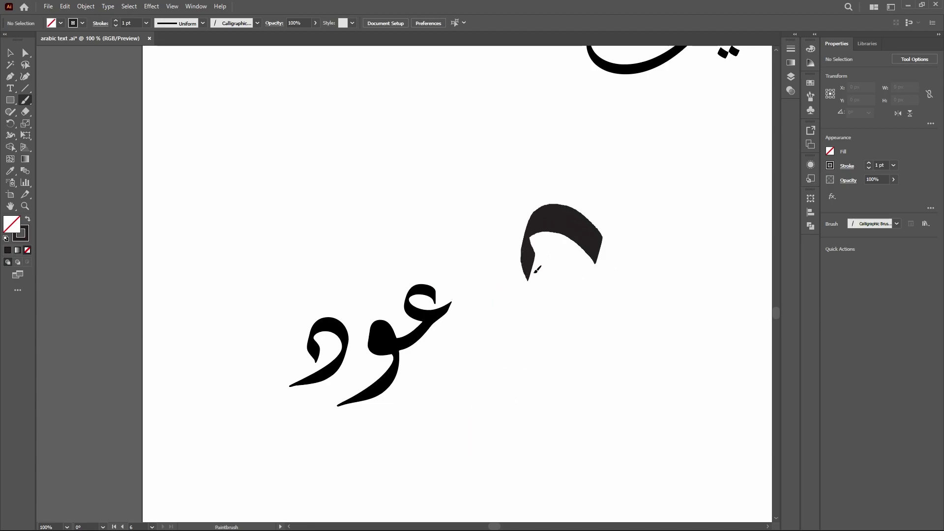
pyautogui.moveTo(531, 188); pyautogui.dragTo(484, 330)
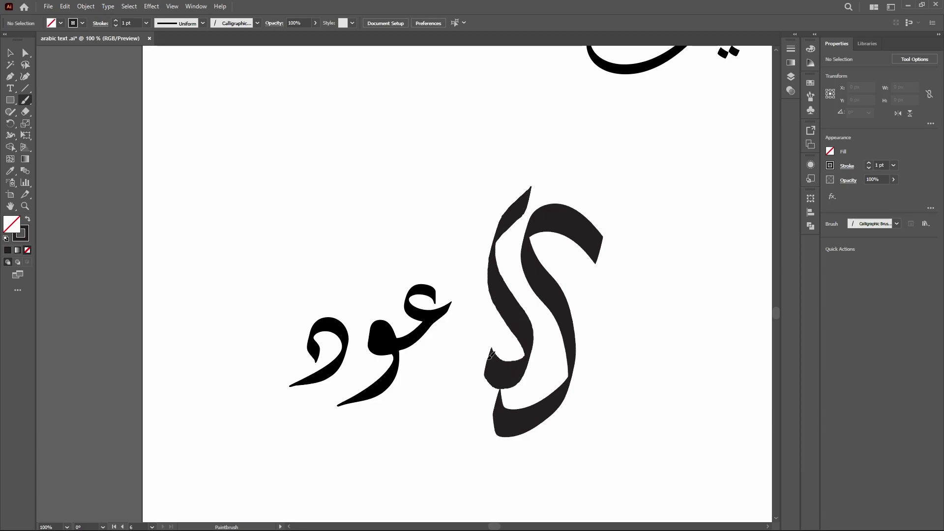
pyautogui.press('v')
pyautogui.hotkey('ctrl', 'z')
pyautogui.hotkey('ctrl', 'z')
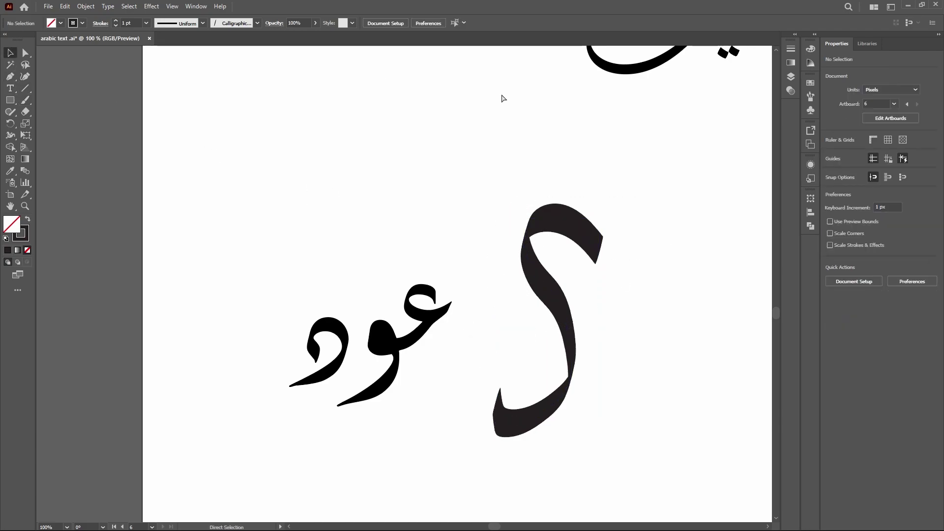
pyautogui.hotkey('ctrl', 'z')
pyautogui.press('b')
# Brush the final large curved lam stroke and a long alef beside it.
pyautogui.moveTo(519, 170); pyautogui.dragTo(465, 450)
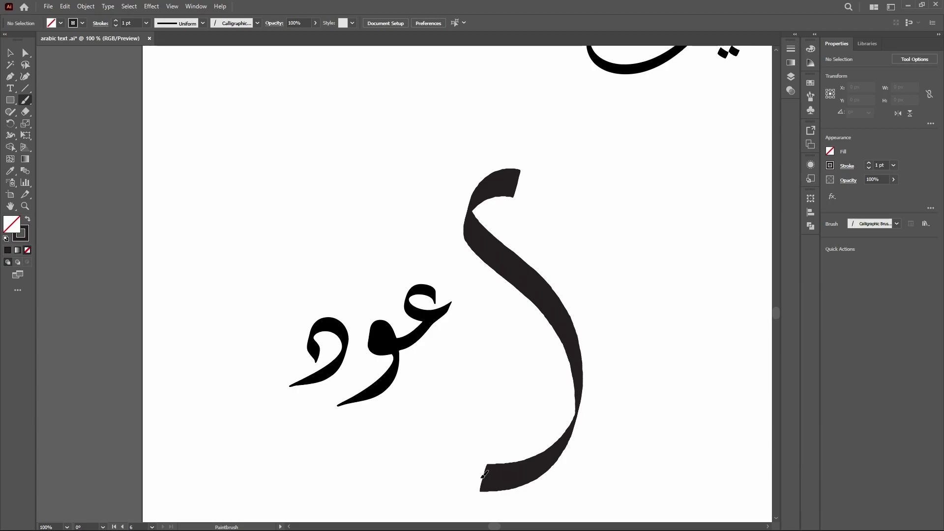
pyautogui.moveTo(458, 175)
pyautogui.mouseDown()
pyautogui.moveTo(443, 261)
pyautogui.moveTo(465, 411)
pyautogui.mouseUp()
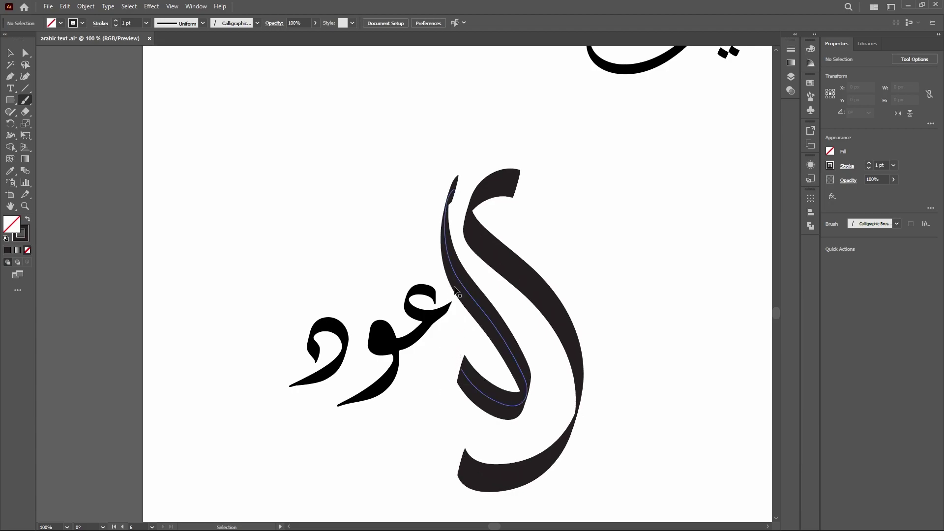
pyautogui.hotkey('ctrl', 'z')
pyautogui.moveTo(462, 185)
pyautogui.mouseDown()
pyautogui.moveTo(460, 413)
pyautogui.moveTo(445, 373)
pyautogui.mouseUp()
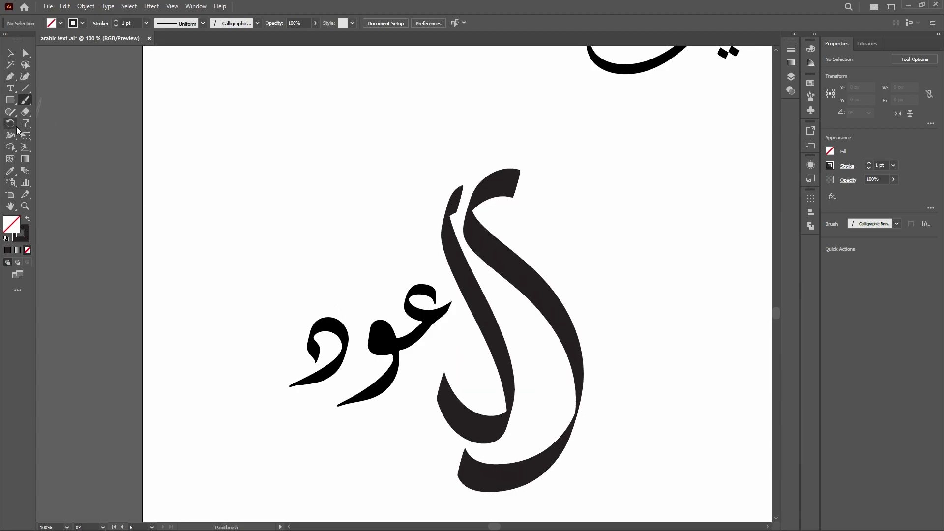
# Resize the alef-lam brush strokes and move them up and left toward عود.
pyautogui.click(10, 53)
pyautogui.moveTo(515, 189); pyautogui.dragTo(615, 339)
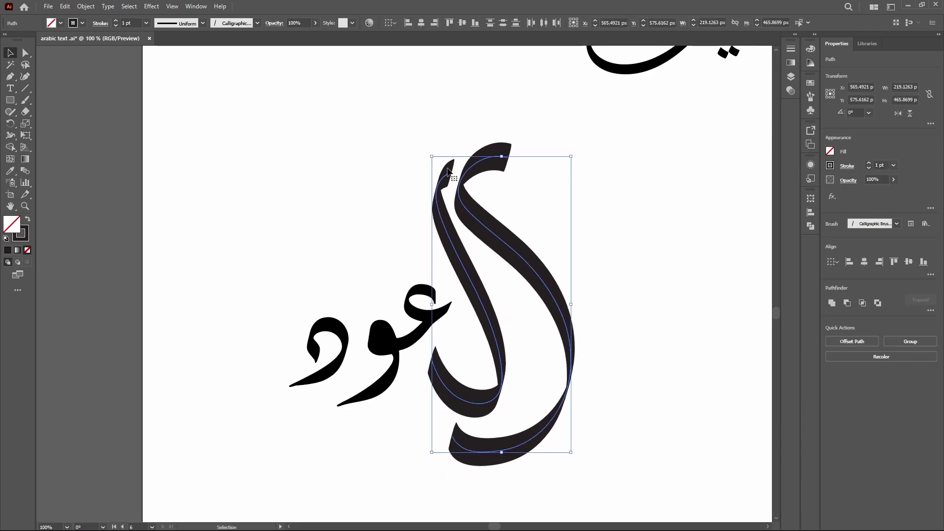
pyautogui.moveTo(437, 169); pyautogui.dragTo(473, 198)
pyautogui.moveTo(472, 248); pyautogui.dragTo(437, 160)
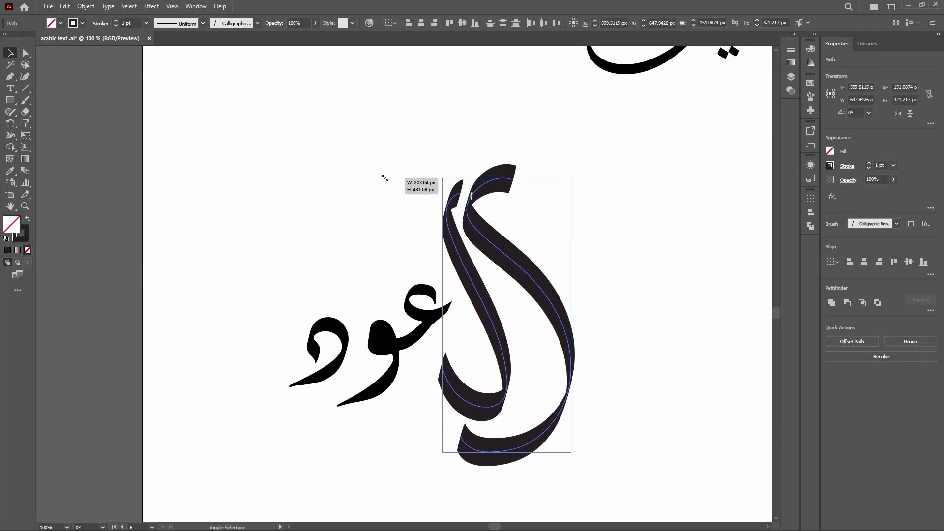
pyautogui.click(428, 162)
pyautogui.click(480, 284)
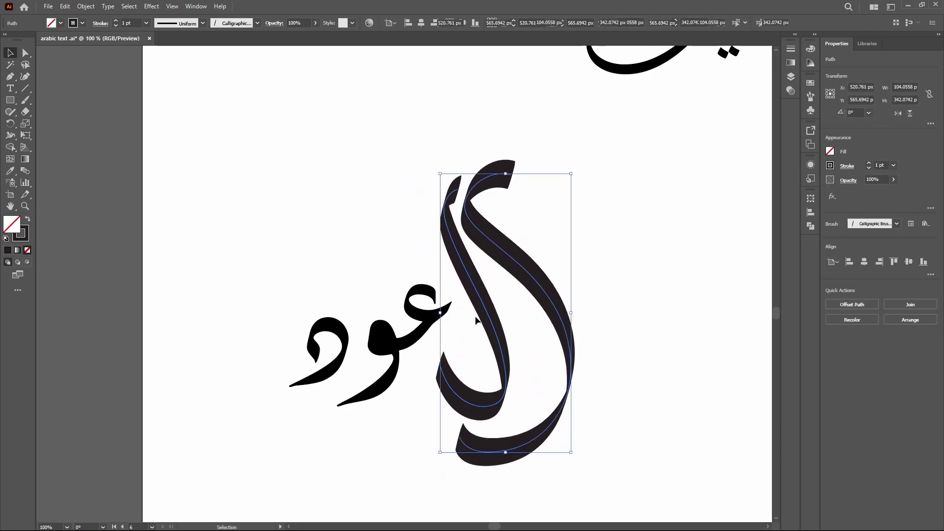
pyautogui.moveTo(479, 306); pyautogui.dragTo(410, 287)
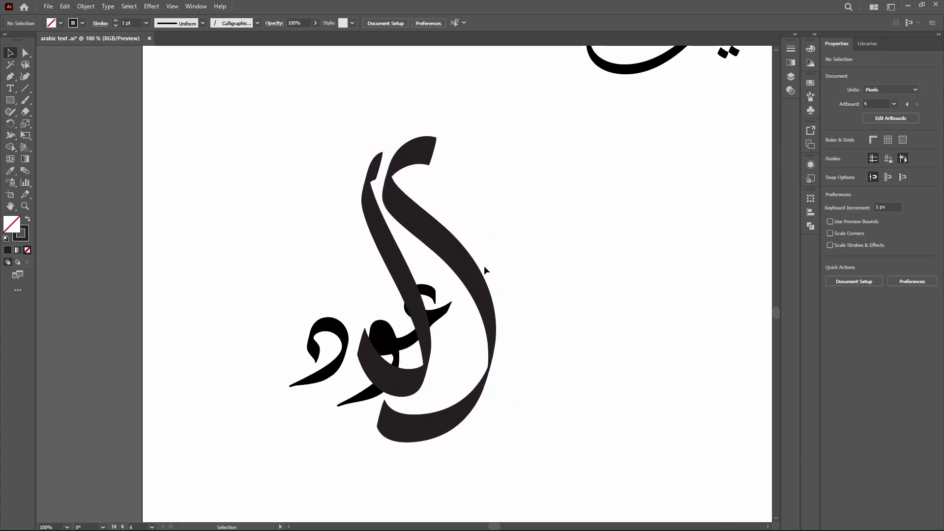
# Set the alef-lam brush strokes' stroke colour to solid black.
pyautogui.click(653, 256)
pyautogui.hotkey('ctrl', 'z')
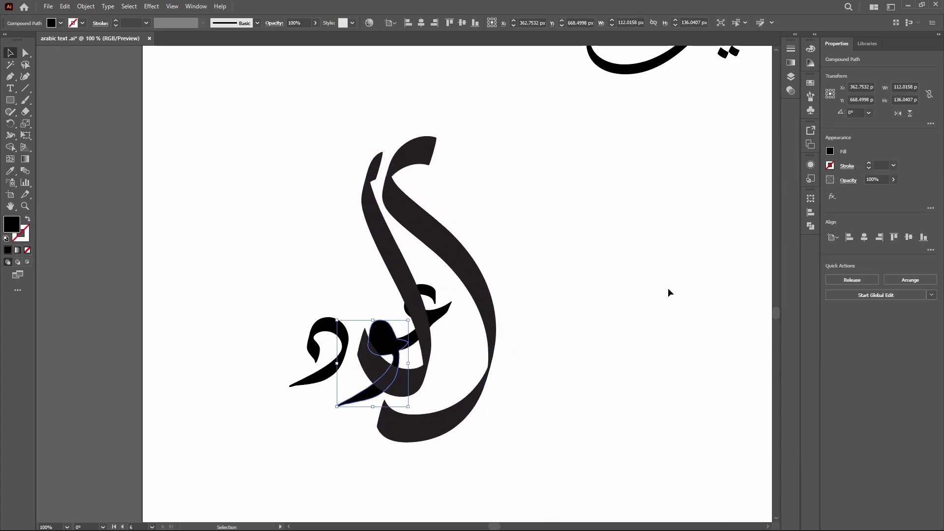
pyautogui.click(348, 261)
pyautogui.click(378, 245)
pyautogui.click(830, 166)
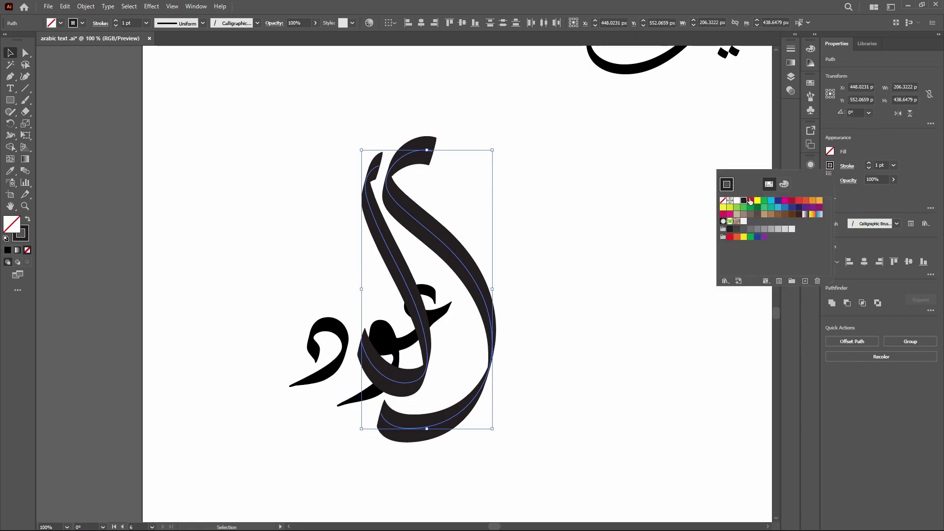
pyautogui.click(729, 204)
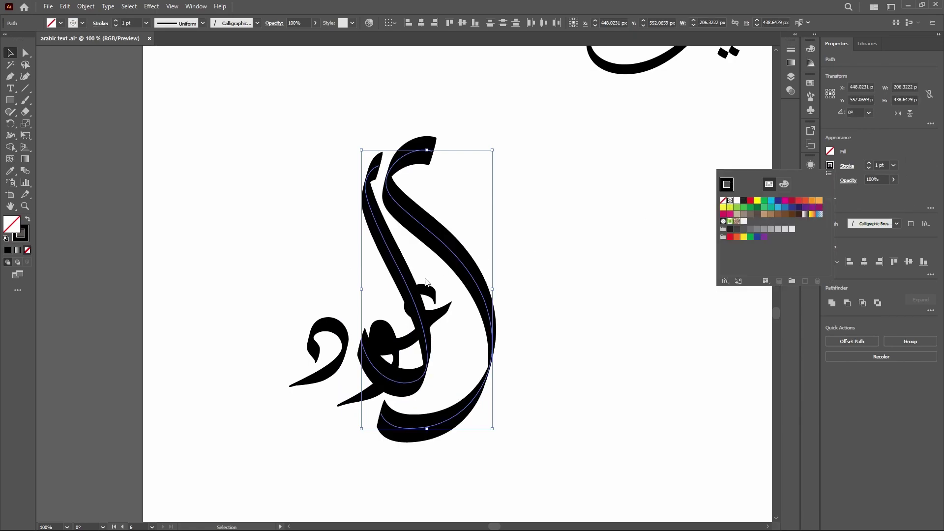
pyautogui.click(651, 273)
# Slide the black strokes right and down against عود, then zoom out.
pyautogui.moveTo(397, 232); pyautogui.dragTo(439, 232)
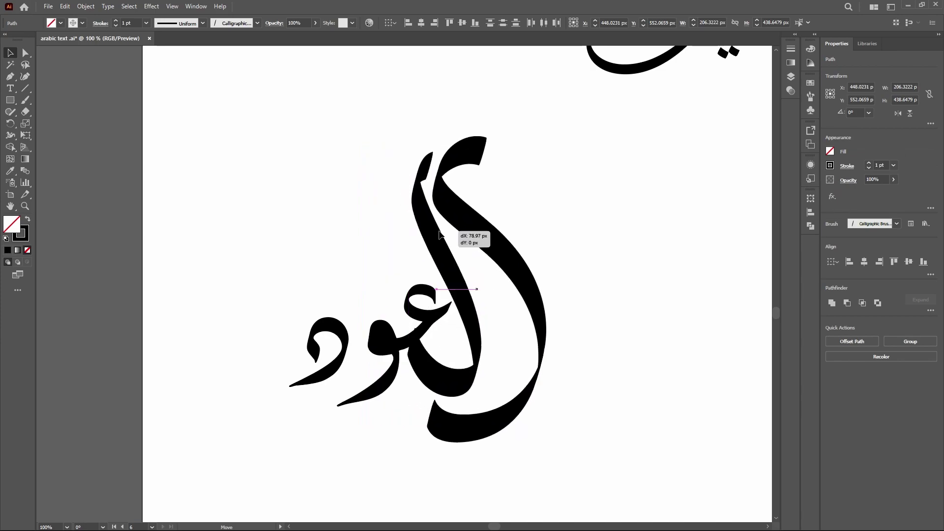
pyautogui.moveTo(438, 231); pyautogui.dragTo(438, 254)
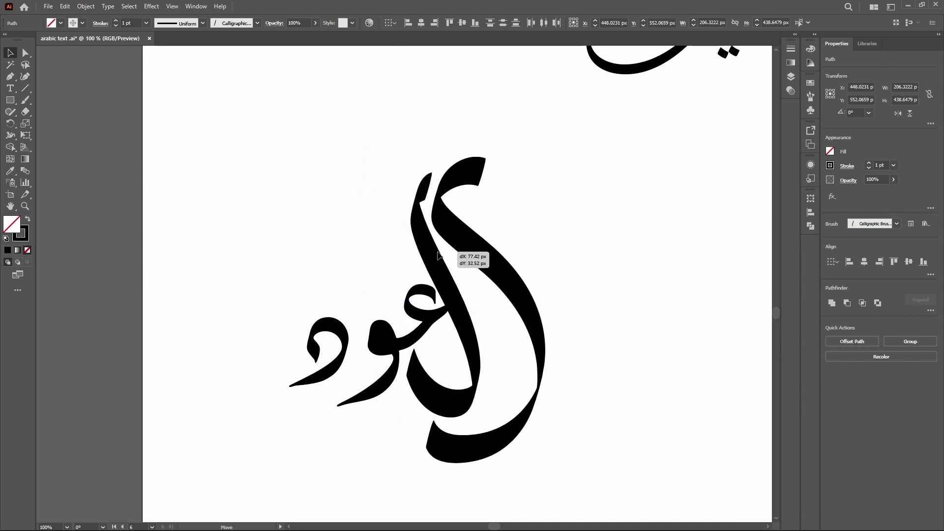
pyautogui.click(647, 220)
pyautogui.scroll(1, 709, 152)
# Draw a text frame beside عود and type the letter ه.
pyautogui.scroll(-2, 638, 185)
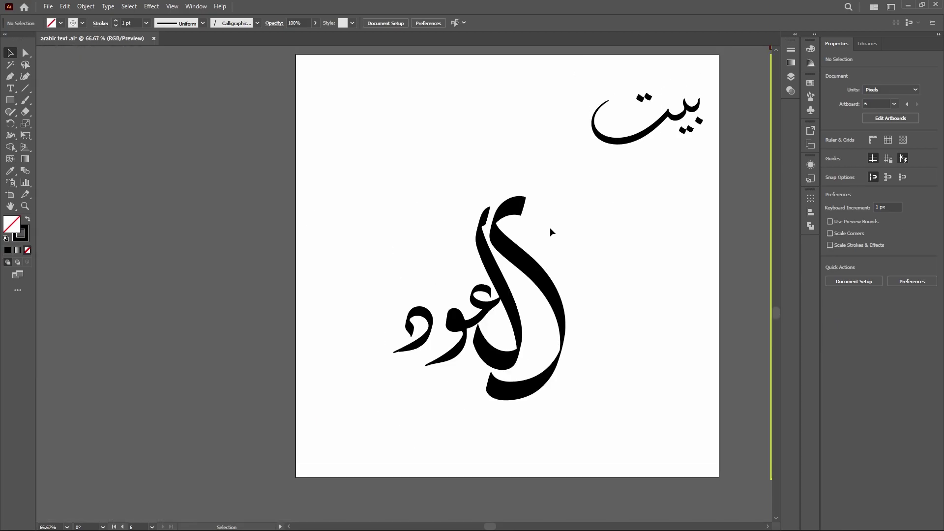
pyautogui.scroll(1, 549, 231)
pyautogui.press('t')
pyautogui.moveTo(458, 197); pyautogui.dragTo(671, 419)
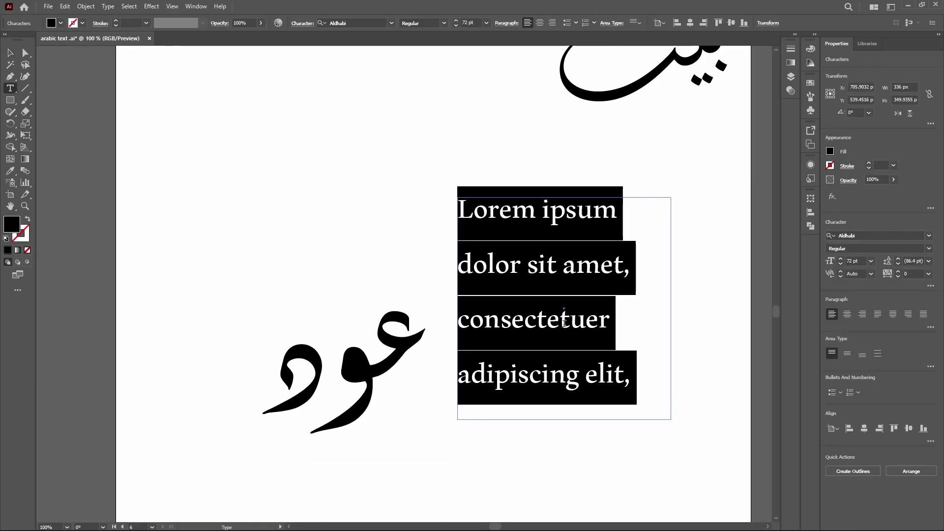
pyautogui.write('ه')
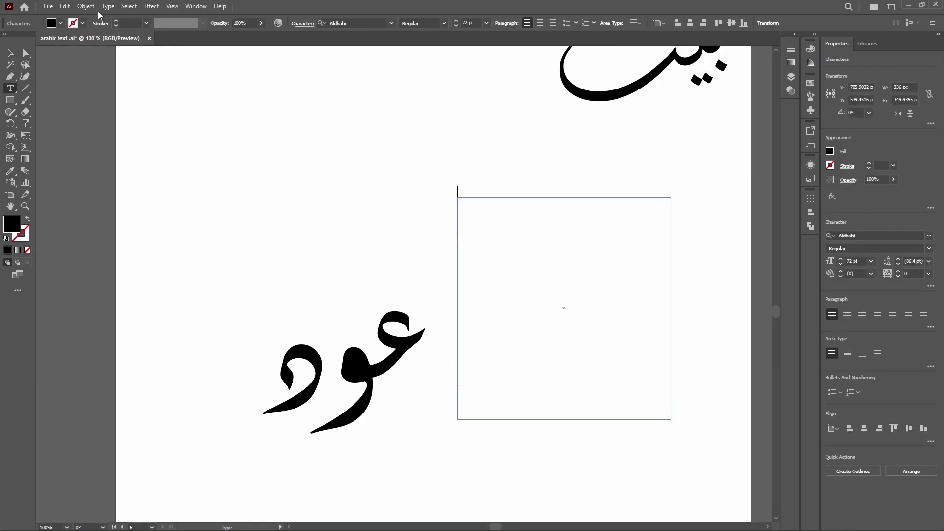
# Insert alef and lam glyphs from the Aldhabi glyph set into the text frame.
pyautogui.click(107, 6)
pyautogui.click(139, 68)
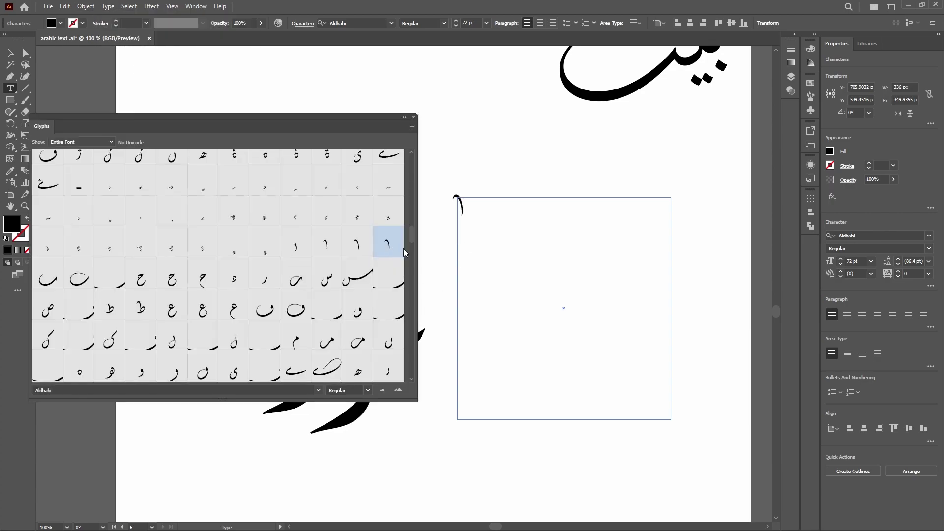
pyautogui.moveTo(410, 232)
pyautogui.mouseDown()
pyautogui.moveTo(413, 222)
pyautogui.moveTo(421, 259)
pyautogui.mouseUp()
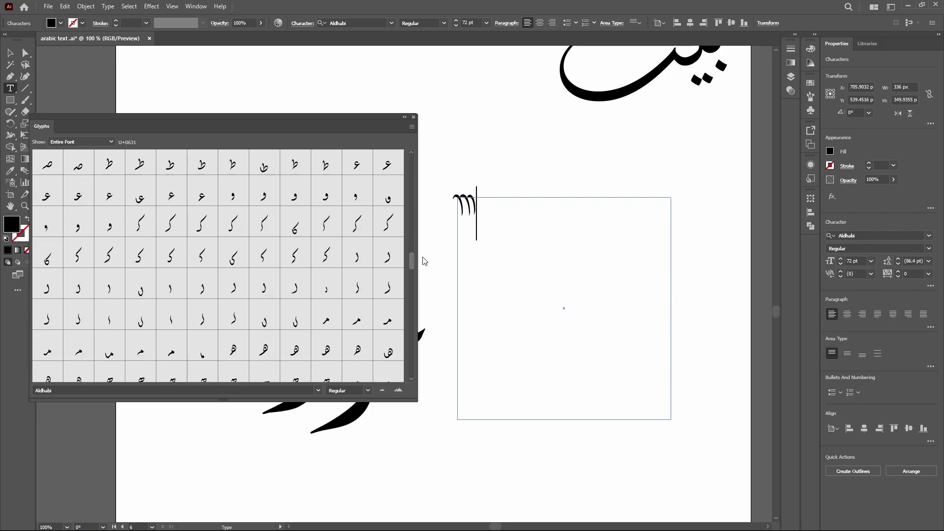
pyautogui.doubleClick(202, 276)
pyautogui.scroll(-1, 286, 293)
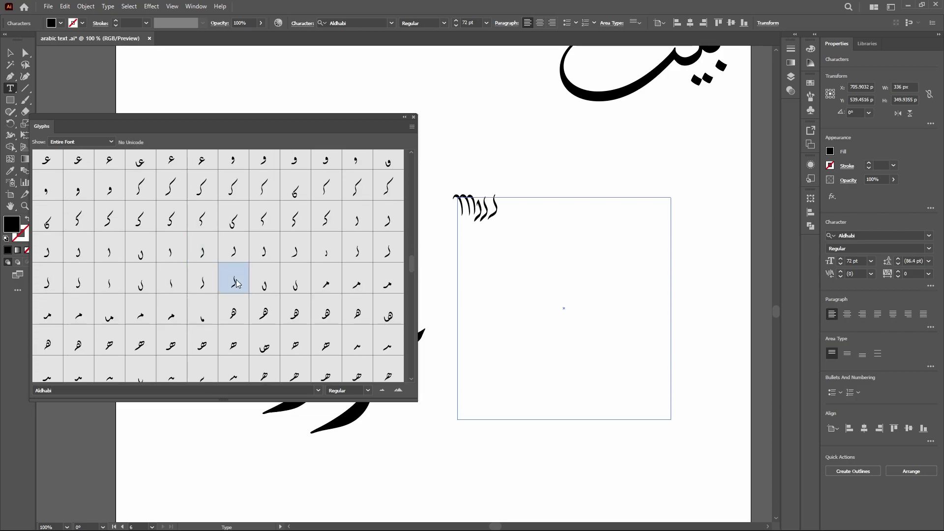
pyautogui.doubleClick(146, 279)
pyautogui.scroll(-2, 191, 295)
pyautogui.scroll(-1, 132, 238)
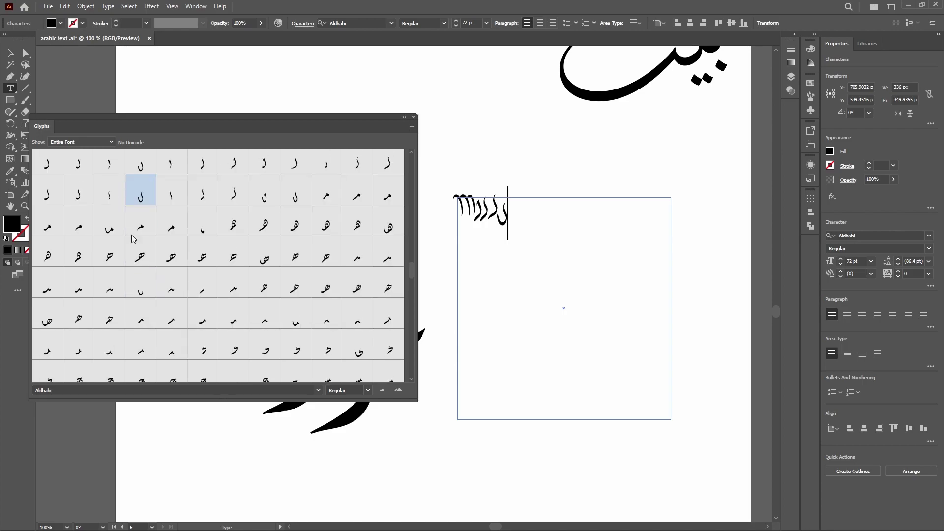
pyautogui.click(413, 121)
pyautogui.press('Escape')
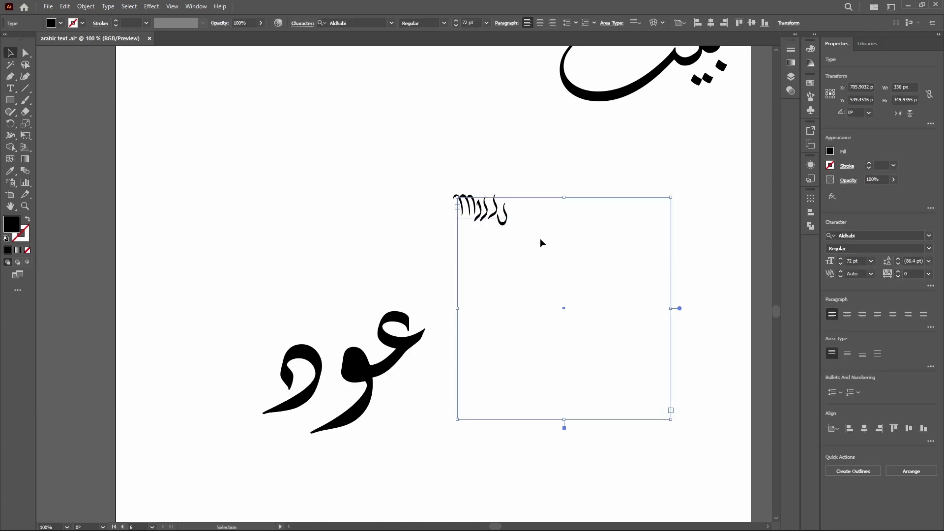
# Convert the glyph text to outlines, enlarge it, and place a taller alef beside عود.
pyautogui.rightClick(540, 238)
pyautogui.click(617, 368)
pyautogui.moveTo(508, 225); pyautogui.dragTo(621, 364)
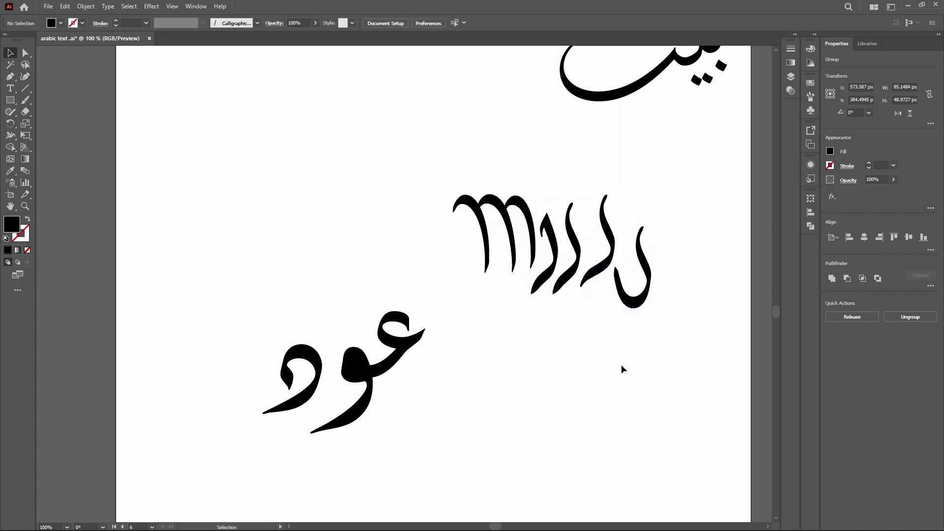
pyautogui.click(543, 299)
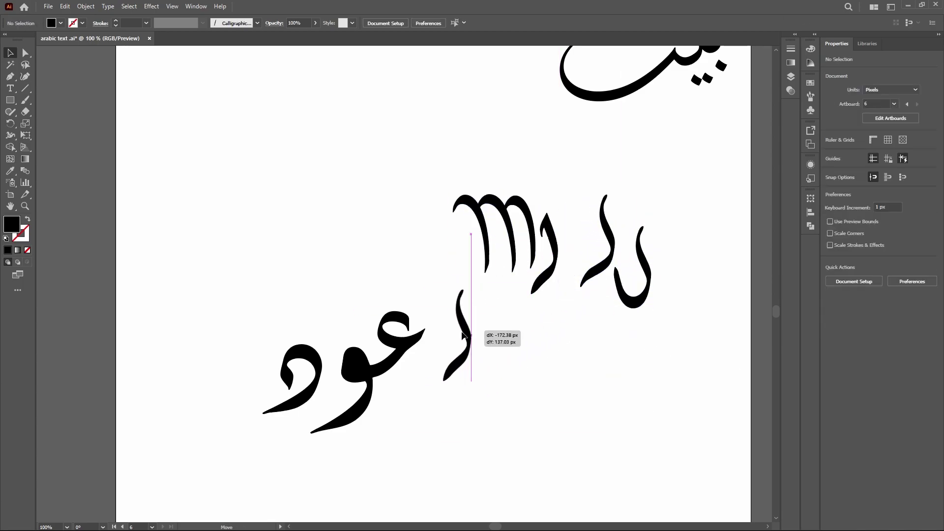
pyautogui.moveTo(462, 336); pyautogui.dragTo(433, 352)
pyautogui.moveTo(438, 306); pyautogui.dragTo(598, 194)
pyautogui.moveTo(437, 276)
pyautogui.mouseDown()
pyautogui.moveTo(391, 289)
pyautogui.moveTo(431, 278)
pyautogui.mouseUp()
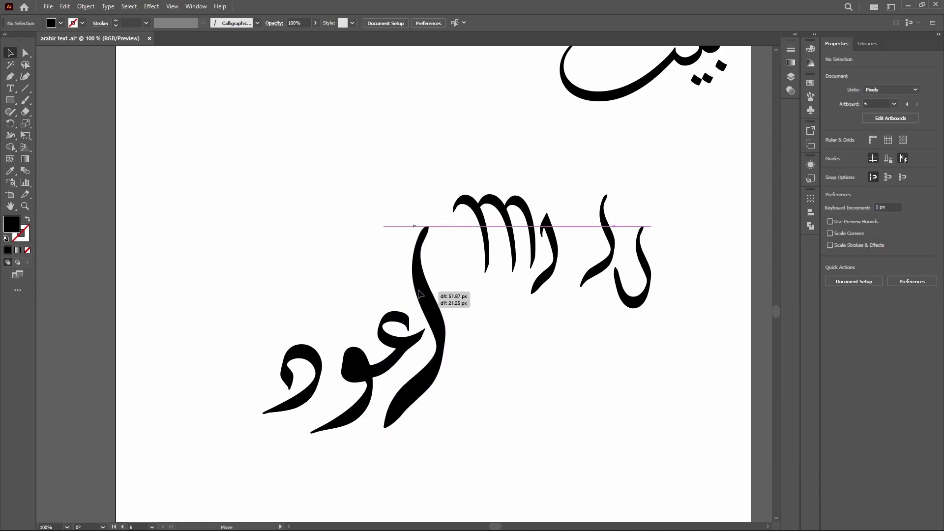
pyautogui.click(472, 295)
# Place a second tall alef beside عود, tilt the left one about 16° and shrink it.
pyautogui.moveTo(609, 236)
pyautogui.mouseDown()
pyautogui.moveTo(390, 240)
pyautogui.moveTo(513, 144)
pyautogui.mouseUp()
pyautogui.moveTo(418, 220)
pyautogui.mouseDown()
pyautogui.moveTo(402, 294)
pyautogui.moveTo(460, 295)
pyautogui.mouseUp()
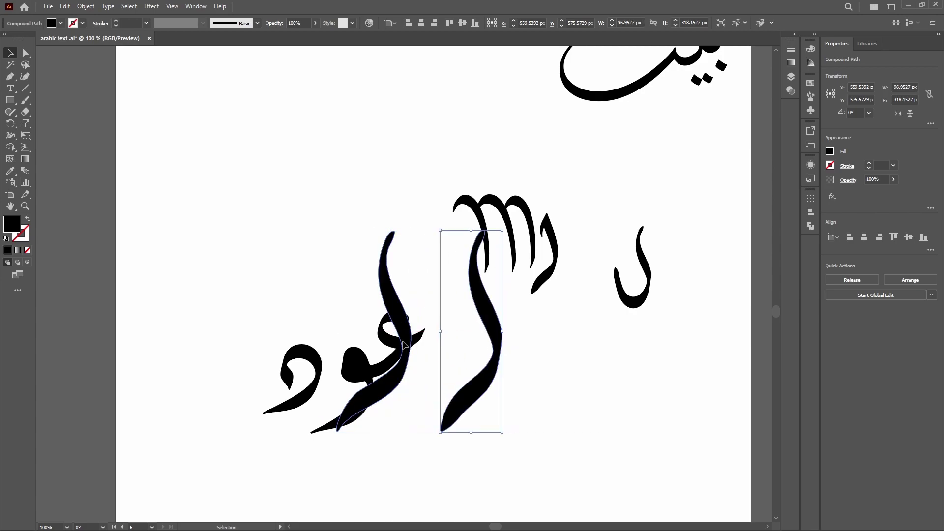
pyautogui.moveTo(416, 355); pyautogui.dragTo(433, 363)
pyautogui.moveTo(438, 235)
pyautogui.mouseDown()
pyautogui.moveTo(408, 227)
pyautogui.moveTo(369, 239)
pyautogui.moveTo(389, 244)
pyautogui.mouseUp()
pyautogui.moveTo(381, 304); pyautogui.dragTo(379, 297)
pyautogui.moveTo(387, 239); pyautogui.dragTo(372, 256)
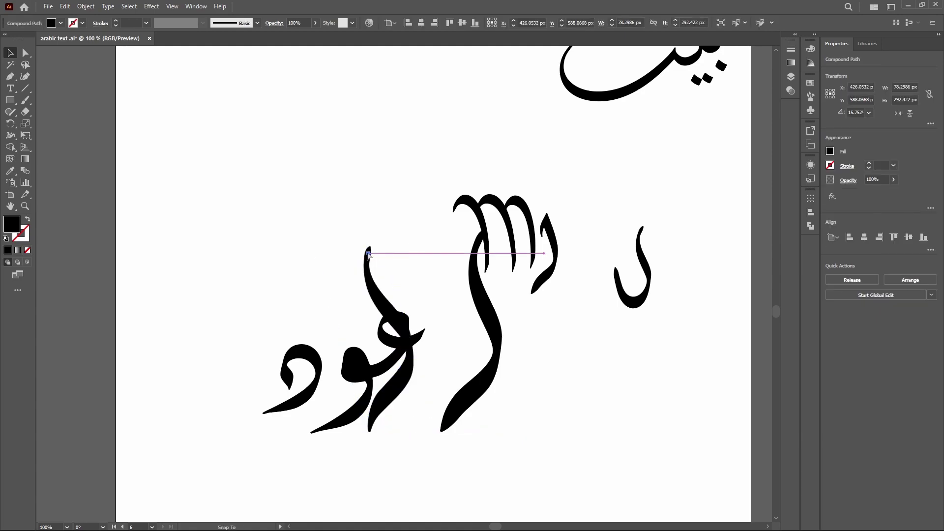
pyautogui.click(368, 255)
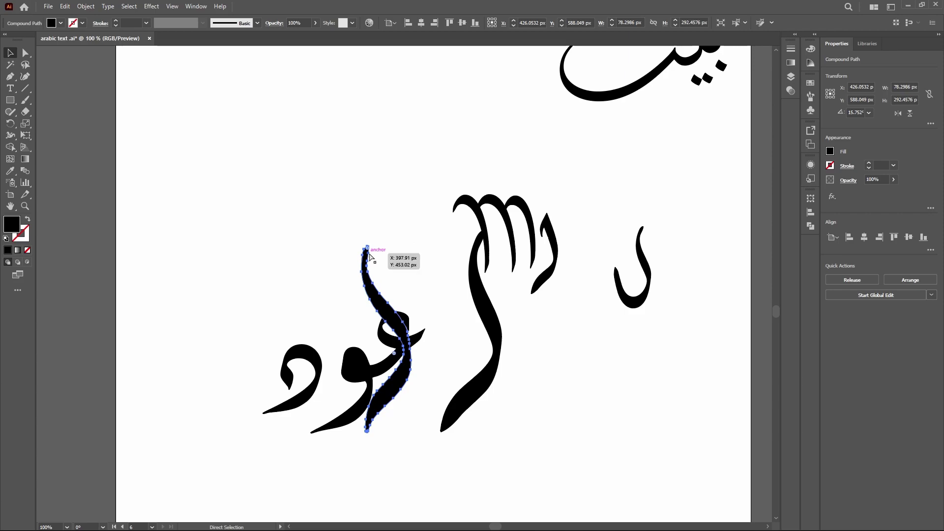
pyautogui.click(368, 251)
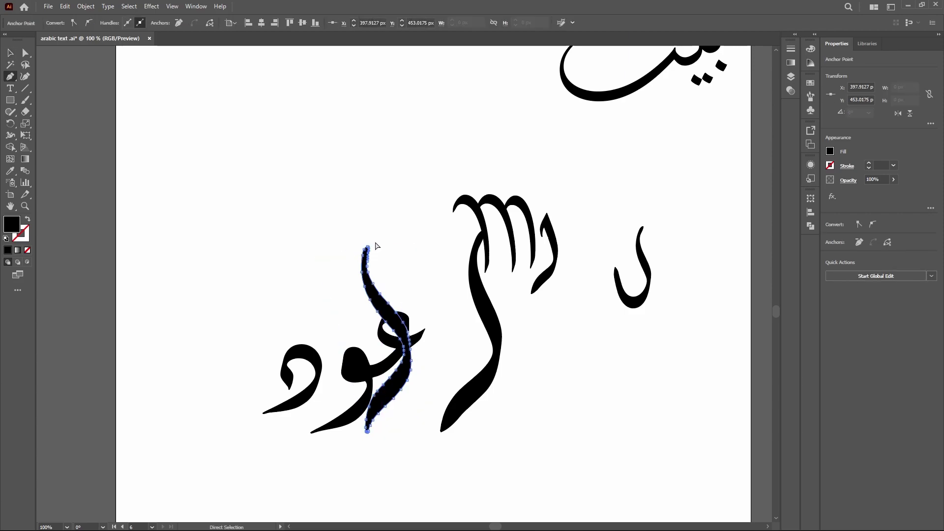
pyautogui.hotkey('ctrl', 'z')
pyautogui.click(368, 250)
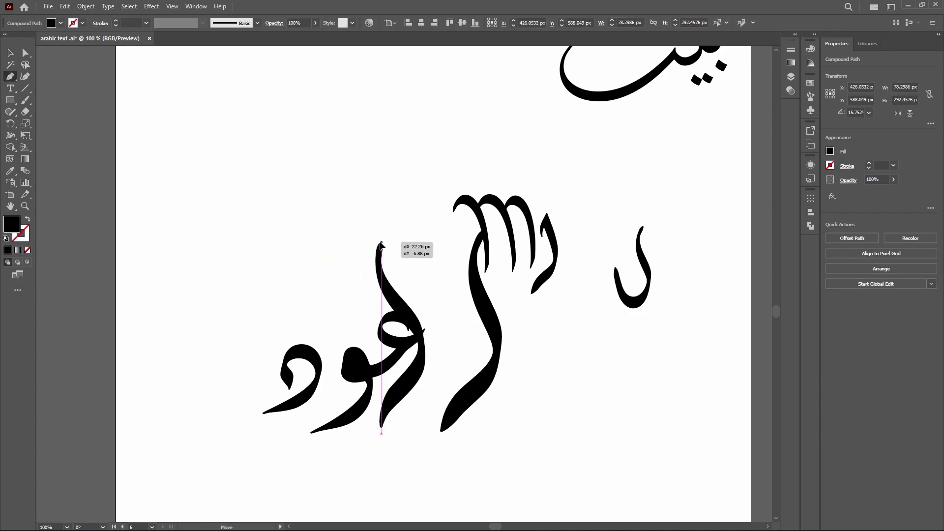
pyautogui.click(368, 249)
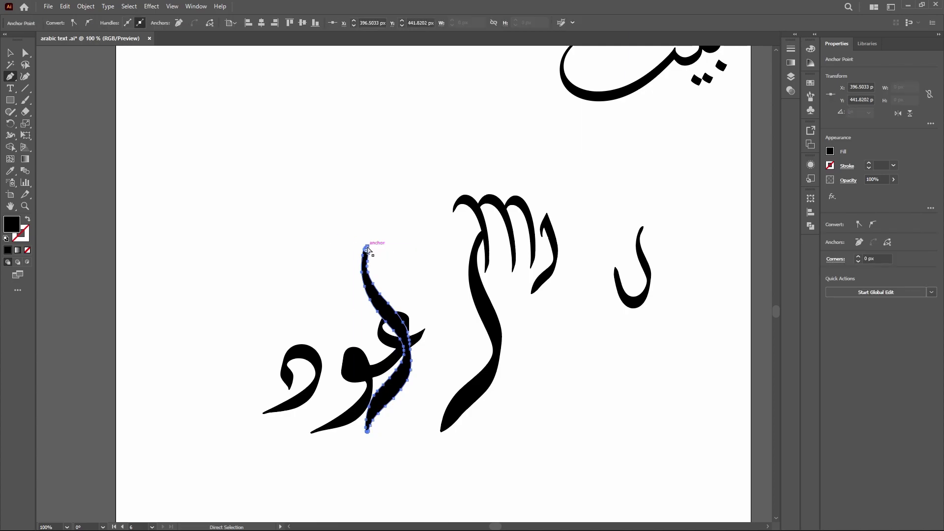
pyautogui.moveTo(386, 230); pyautogui.dragTo(385, 226)
pyautogui.hotkey('ctrl', 'z')
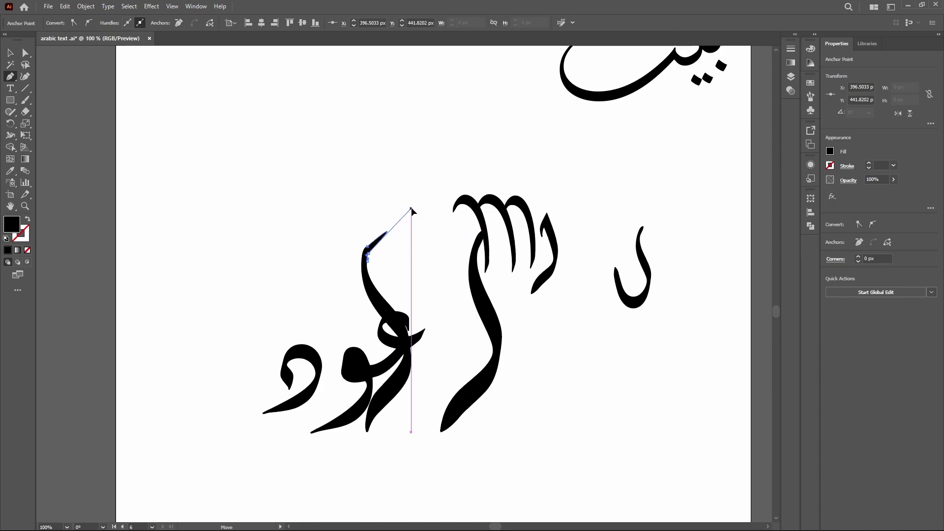
pyautogui.press('v')
pyautogui.click(421, 281)
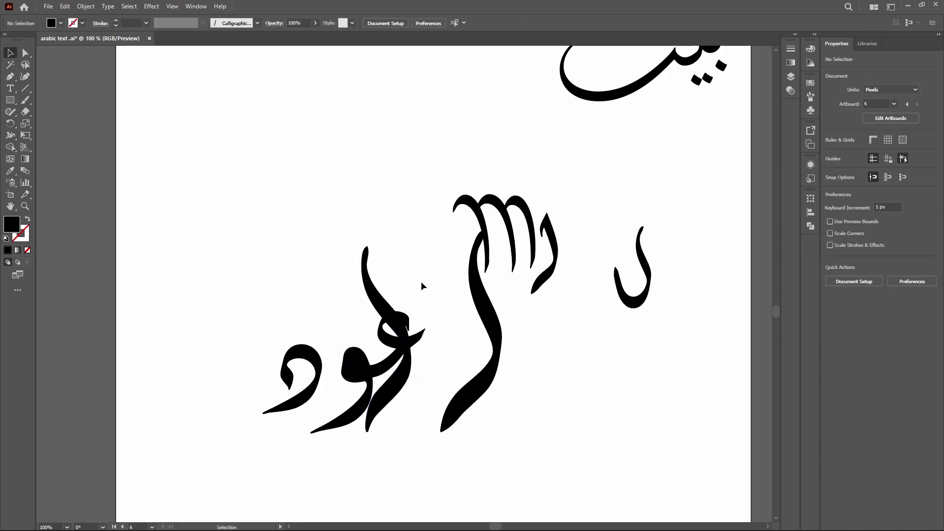
pyautogui.click(369, 254)
pyautogui.moveTo(369, 254)
pyautogui.mouseDown()
pyautogui.moveTo(441, 280)
pyautogui.moveTo(442, 294)
pyautogui.mouseUp()
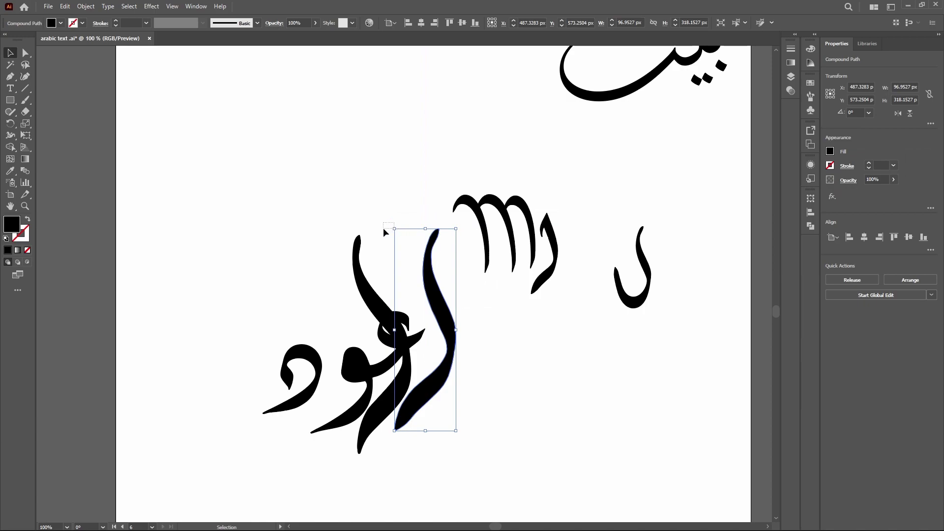
# Pull the ل stroke up out of the cluster and shift the two tall alefs right and down.
pyautogui.moveTo(479, 219); pyautogui.dragTo(383, 168)
pyautogui.rightClick(383, 167)
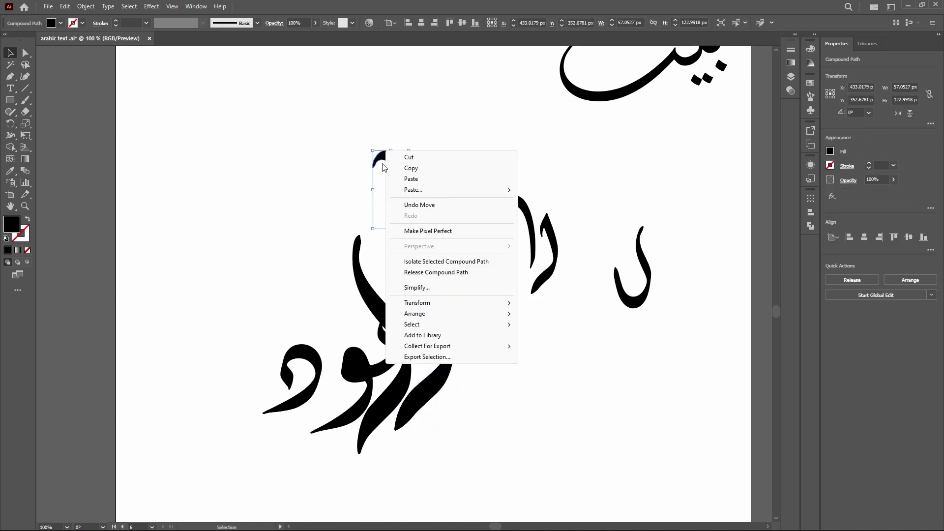
pyautogui.click(412, 277)
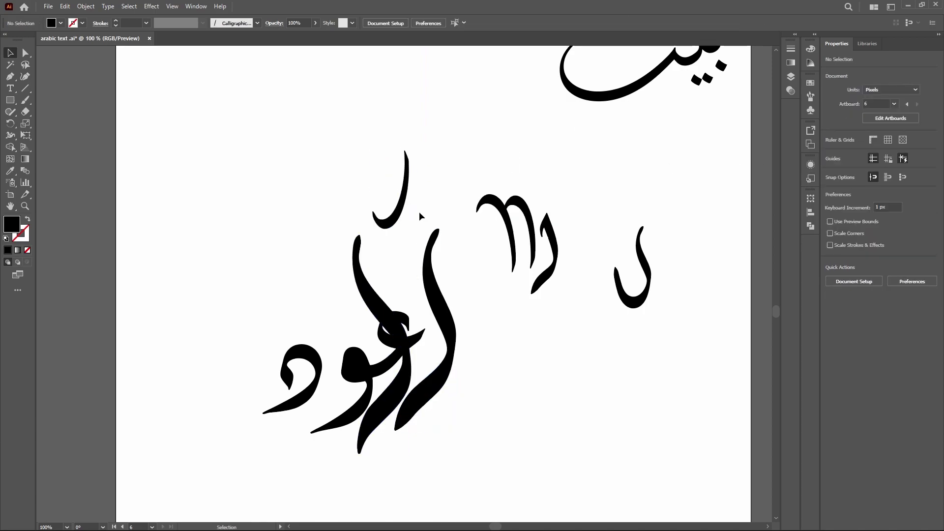
pyautogui.moveTo(433, 288); pyautogui.dragTo(595, 332)
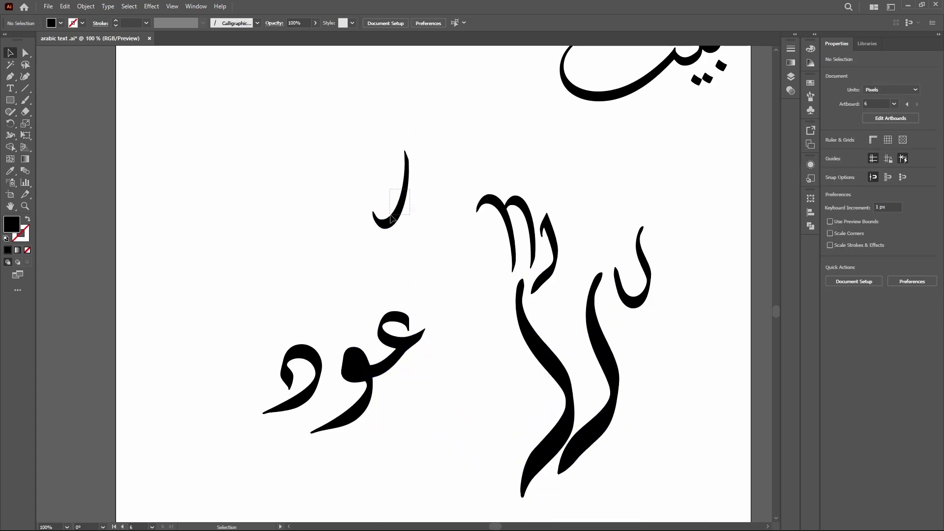
pyautogui.click(408, 150)
pyautogui.moveTo(408, 150); pyautogui.dragTo(419, 356)
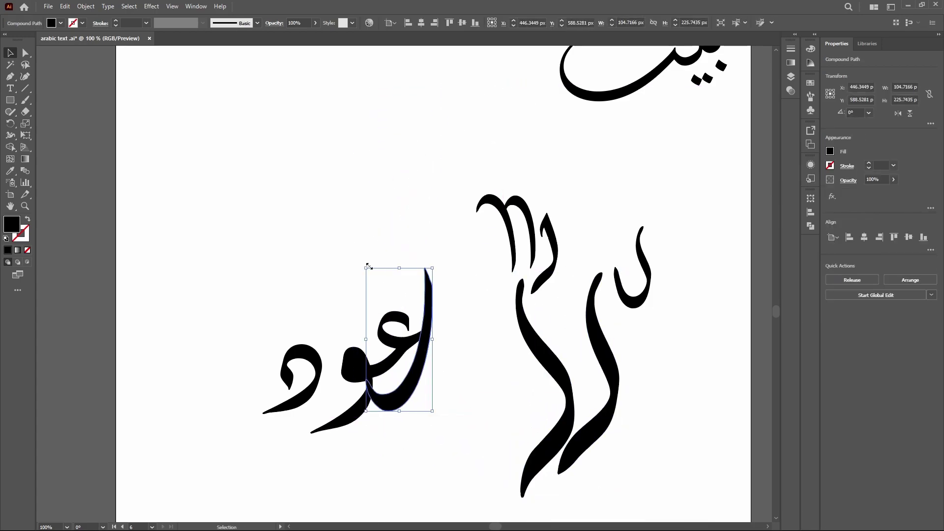
pyautogui.moveTo(368, 266); pyautogui.dragTo(422, 307)
pyautogui.hotkey('ctrl', 'z')
pyautogui.moveTo(437, 275); pyautogui.dragTo(456, 271)
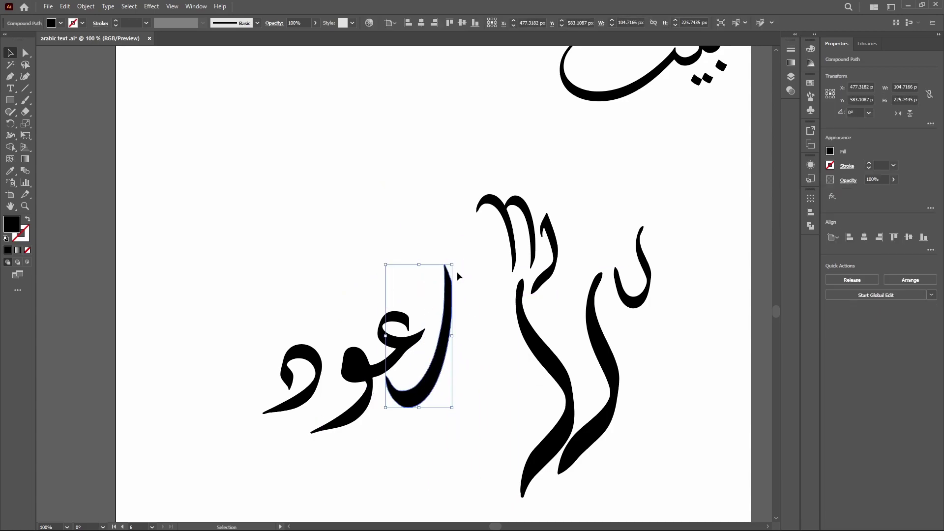
pyautogui.hotkey('ctrl', 'z')
pyautogui.hotkey('ctrl', 'z')
pyautogui.hotkey('ctrl', 'z')
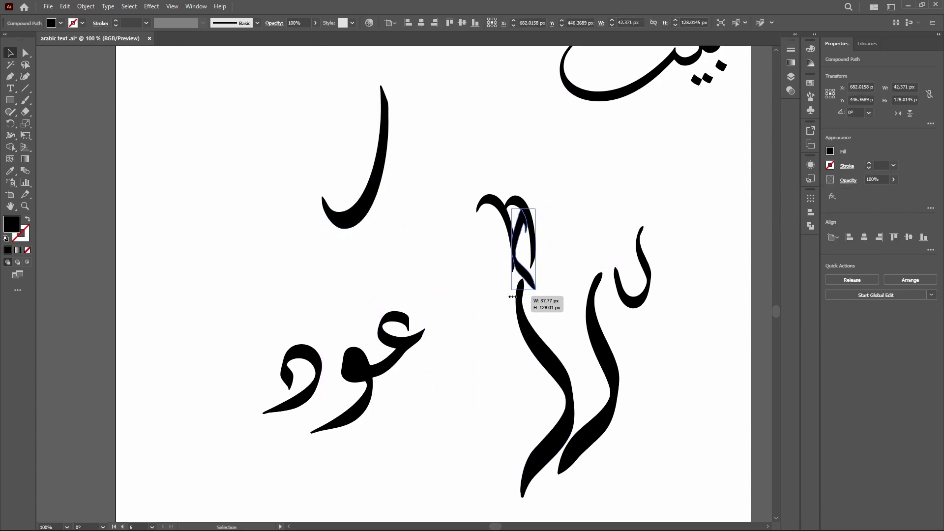
# Scale the thin alef to about triple height beside عود, tilted about 7°.
pyautogui.moveTo(555, 217)
pyautogui.mouseDown()
pyautogui.moveTo(429, 308)
pyautogui.moveTo(481, 169)
pyautogui.mouseUp()
pyautogui.moveTo(460, 238)
pyautogui.mouseDown()
pyautogui.moveTo(424, 288)
pyautogui.moveTo(450, 288)
pyautogui.mouseUp()
pyautogui.moveTo(595, 369); pyautogui.dragTo(394, 341)
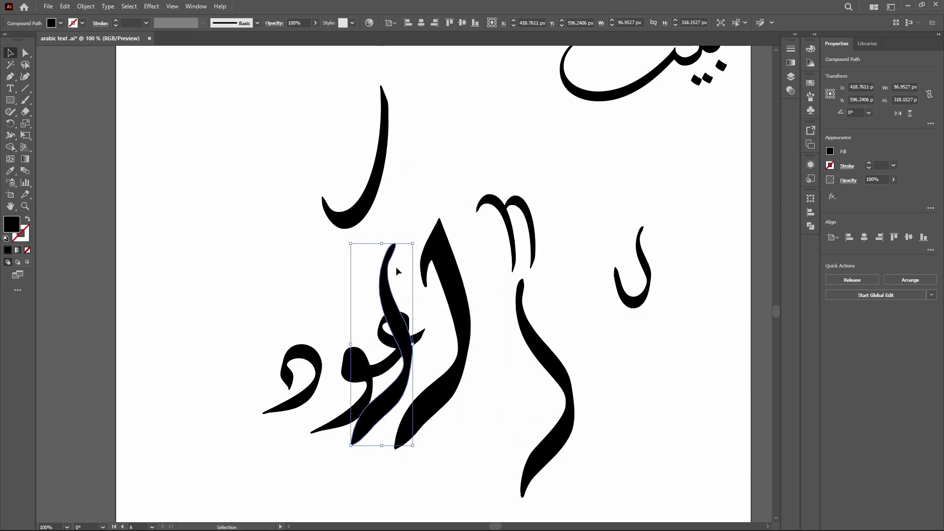
pyautogui.moveTo(349, 239); pyautogui.dragTo(332, 246)
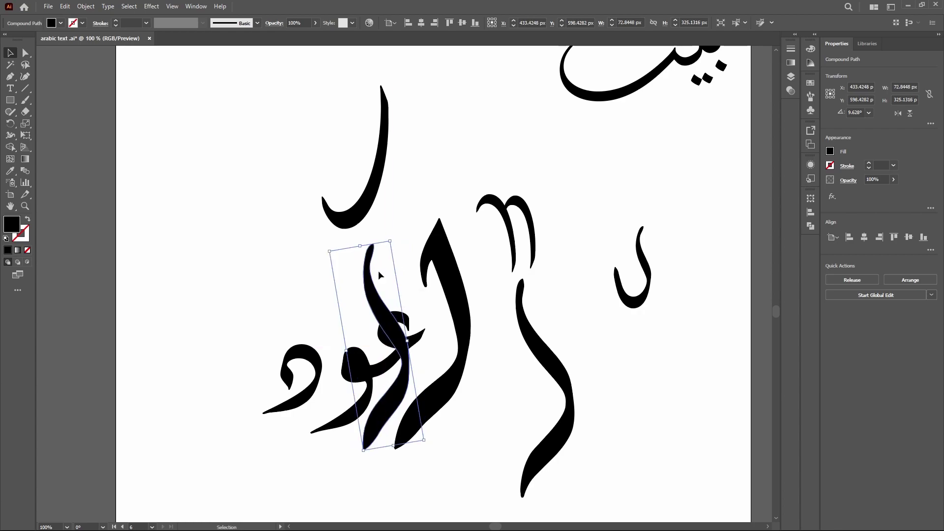
pyautogui.moveTo(372, 295); pyautogui.dragTo(377, 288)
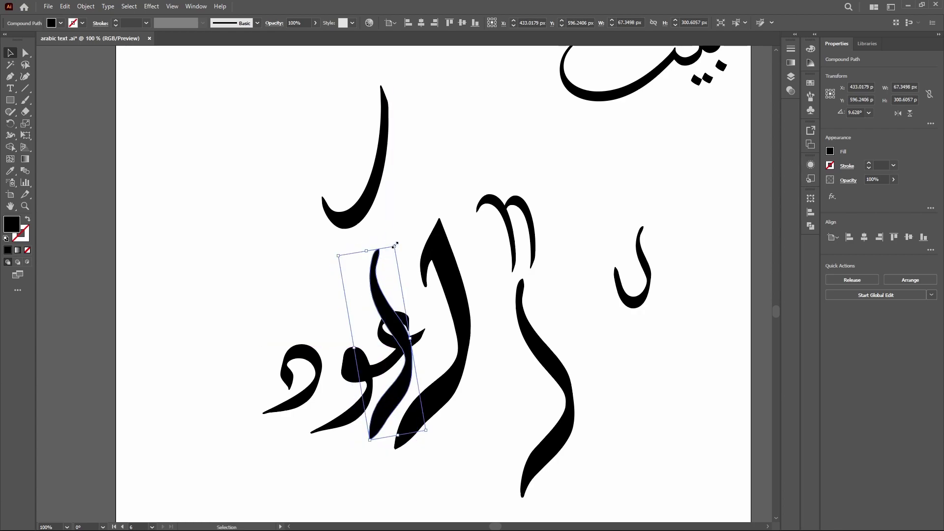
pyautogui.moveTo(397, 242); pyautogui.dragTo(391, 242)
pyautogui.moveTo(379, 278); pyautogui.dragTo(377, 278)
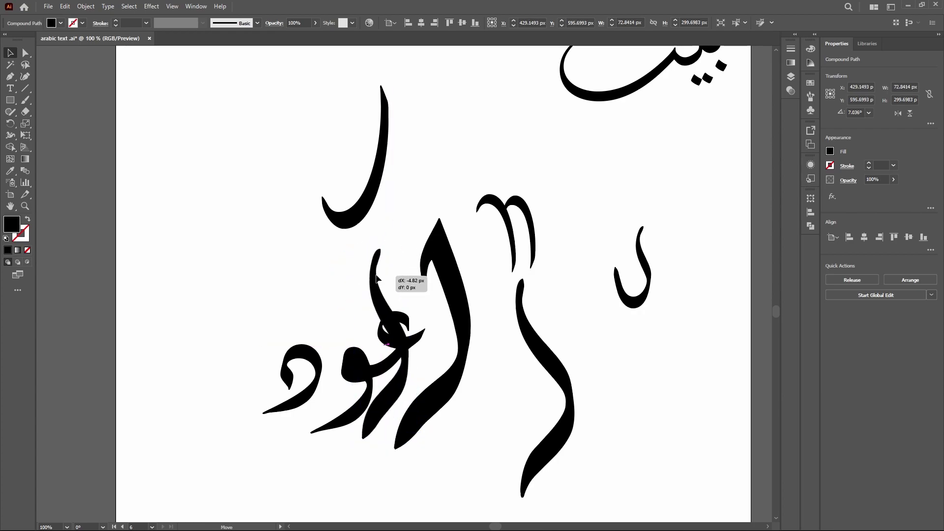
# Give the selected stroke a pure black fill with no outline colour.
pyautogui.click(830, 151)
pyautogui.click(723, 186)
pyautogui.click(831, 165)
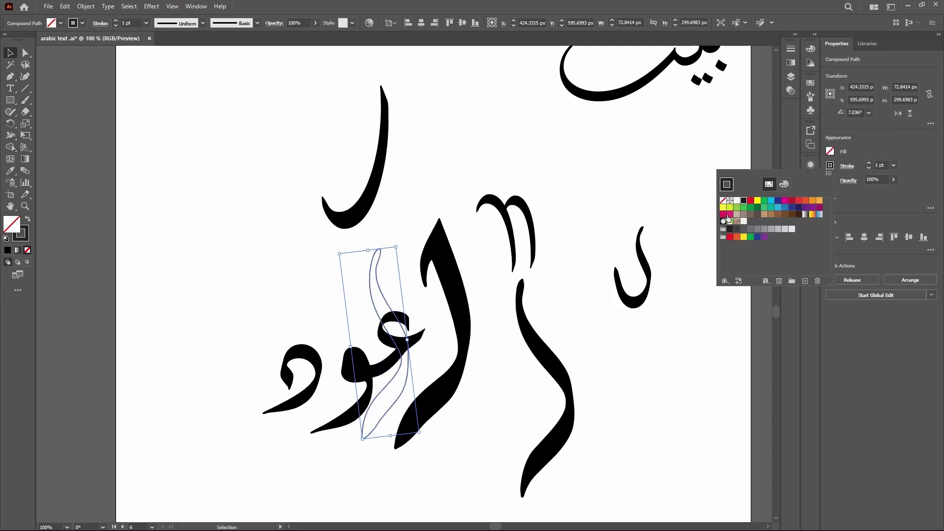
pyautogui.click(723, 201)
pyautogui.click(830, 152)
pyautogui.click(729, 207)
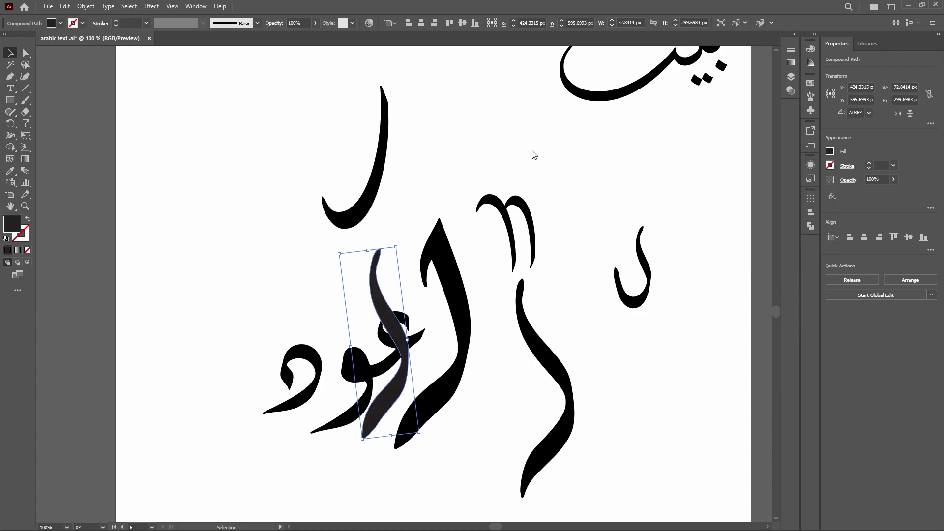
pyautogui.click(830, 165)
pyautogui.click(724, 213)
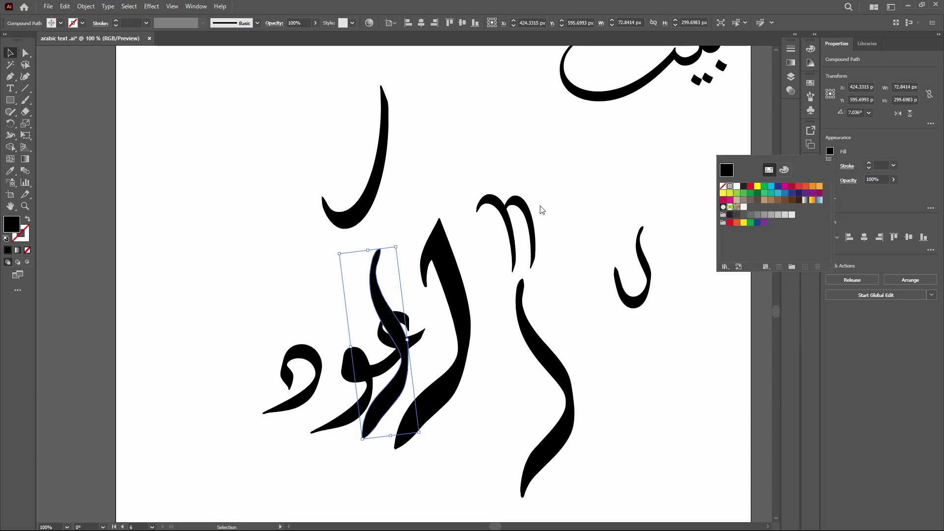
pyautogui.click(404, 238)
pyautogui.click(386, 285)
# Stretch the left alef taller and move the big alef up-right, tilted about 7°.
pyautogui.moveTo(396, 246)
pyautogui.mouseDown()
pyautogui.moveTo(395, 215)
pyautogui.moveTo(412, 214)
pyautogui.mouseUp()
pyautogui.click(411, 214)
pyautogui.moveTo(474, 332); pyautogui.dragTo(662, 214)
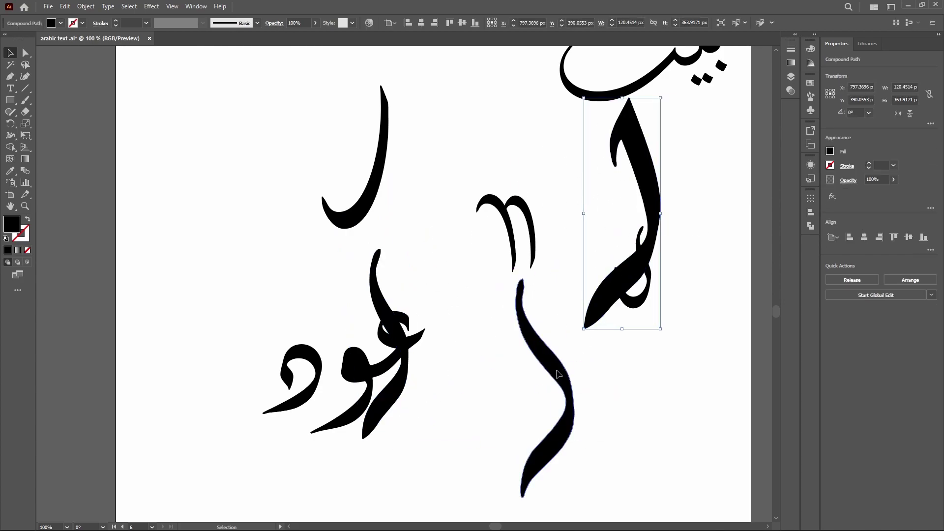
pyautogui.moveTo(551, 374); pyautogui.dragTo(430, 327)
pyautogui.moveTo(423, 225)
pyautogui.mouseDown()
pyautogui.moveTo(445, 222)
pyautogui.moveTo(455, 172)
pyautogui.mouseUp()
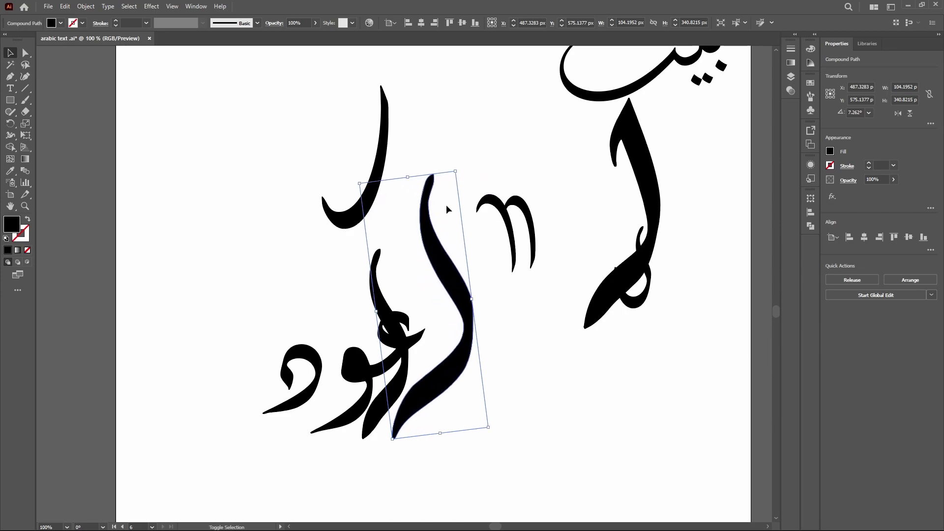
pyautogui.moveTo(440, 253); pyautogui.dragTo(427, 275)
# Raise and reposition the thinner alef, then move the small curved stroke onto the letters.
pyautogui.click(484, 317)
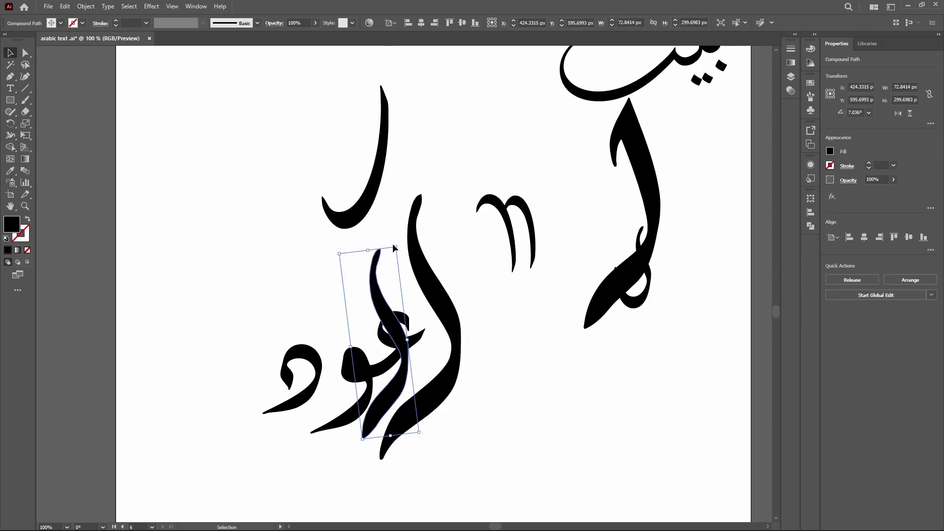
pyautogui.moveTo(393, 243); pyautogui.dragTo(415, 209)
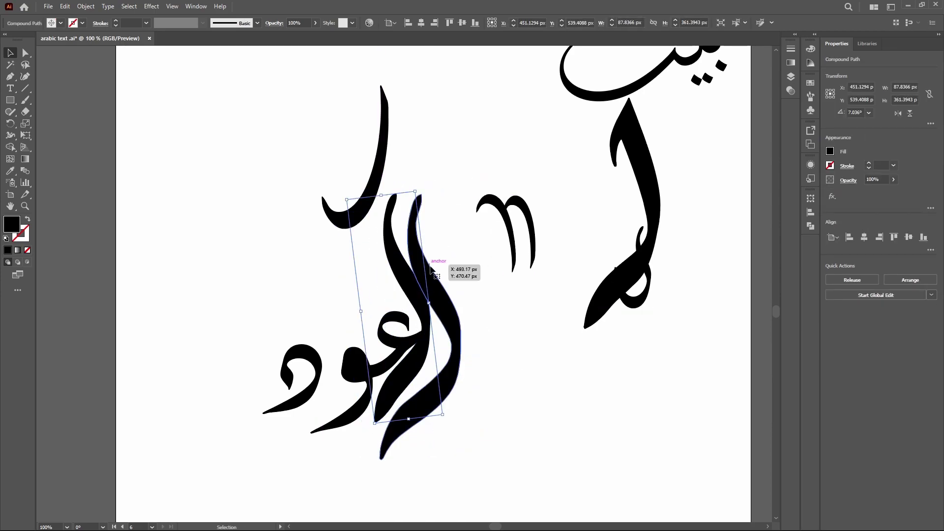
pyautogui.moveTo(437, 292)
pyautogui.mouseDown()
pyautogui.moveTo(440, 282)
pyautogui.moveTo(451, 289)
pyautogui.mouseUp()
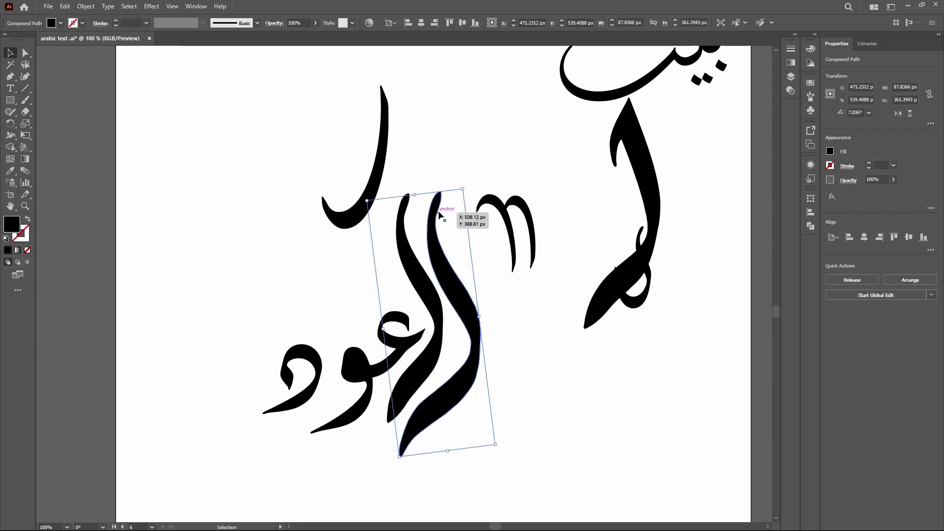
pyautogui.moveTo(476, 196); pyautogui.dragTo(480, 197)
pyautogui.click(480, 359)
pyautogui.moveTo(427, 353)
pyautogui.mouseDown()
pyautogui.moveTo(399, 355)
pyautogui.moveTo(433, 354)
pyautogui.mouseUp()
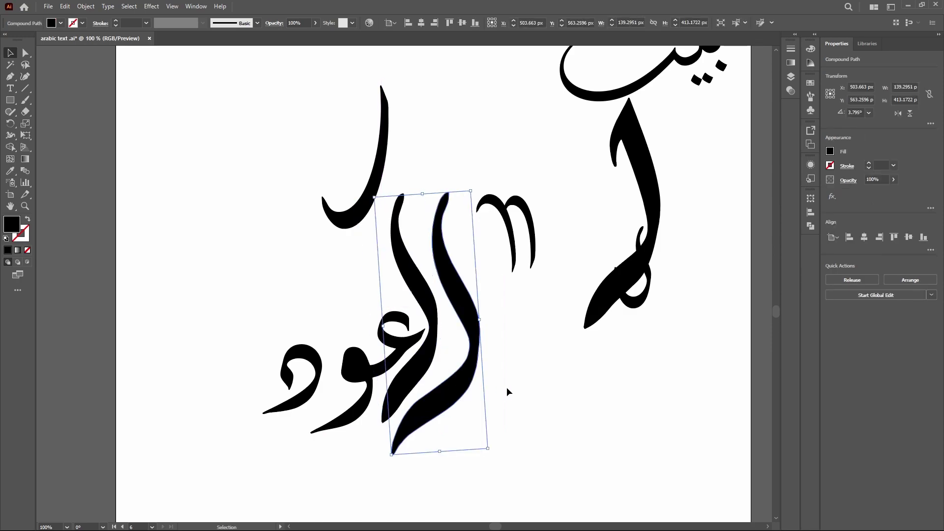
pyautogui.click(510, 390)
pyautogui.moveTo(477, 194); pyautogui.dragTo(323, 250)
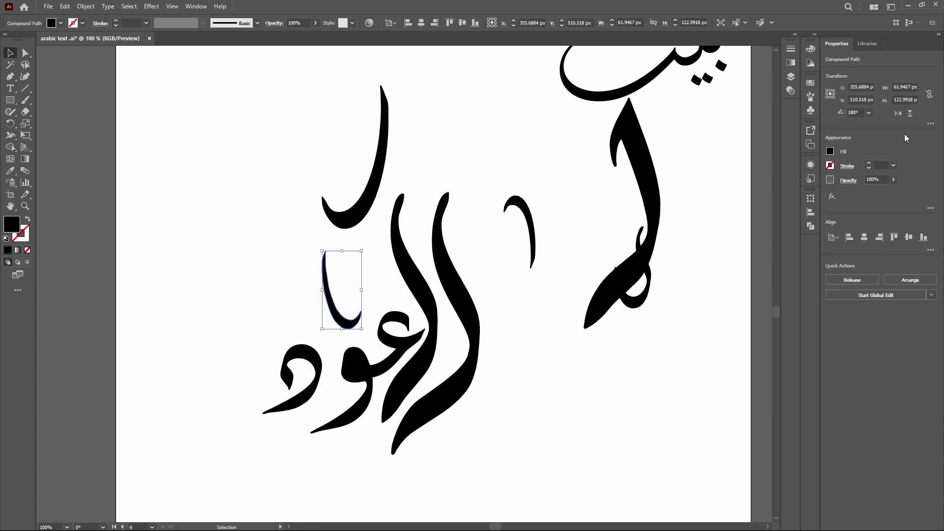
pyautogui.moveTo(361, 300); pyautogui.dragTo(408, 342)
# Shift the tall alef strokes right, then rotate and fit the lam-shaped stroke around عود.
pyautogui.moveTo(420, 294); pyautogui.dragTo(534, 294)
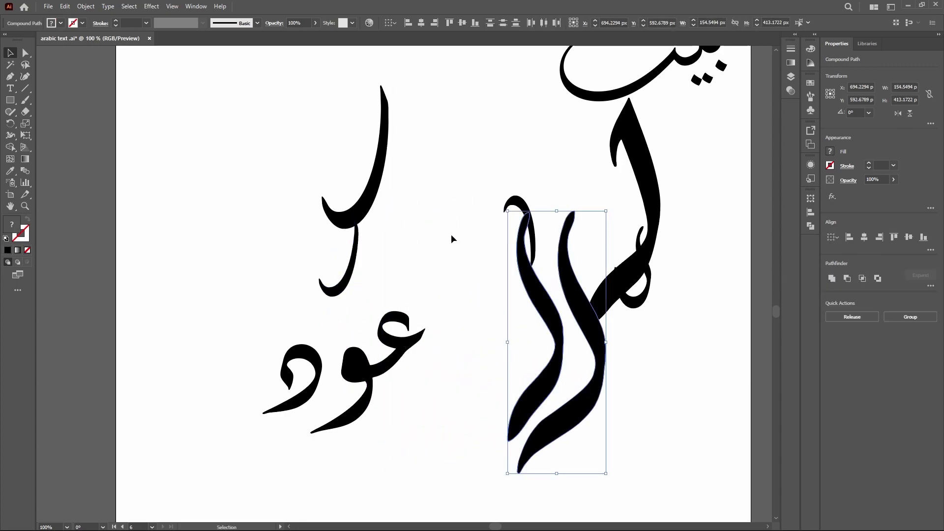
pyautogui.moveTo(358, 221); pyautogui.dragTo(438, 388)
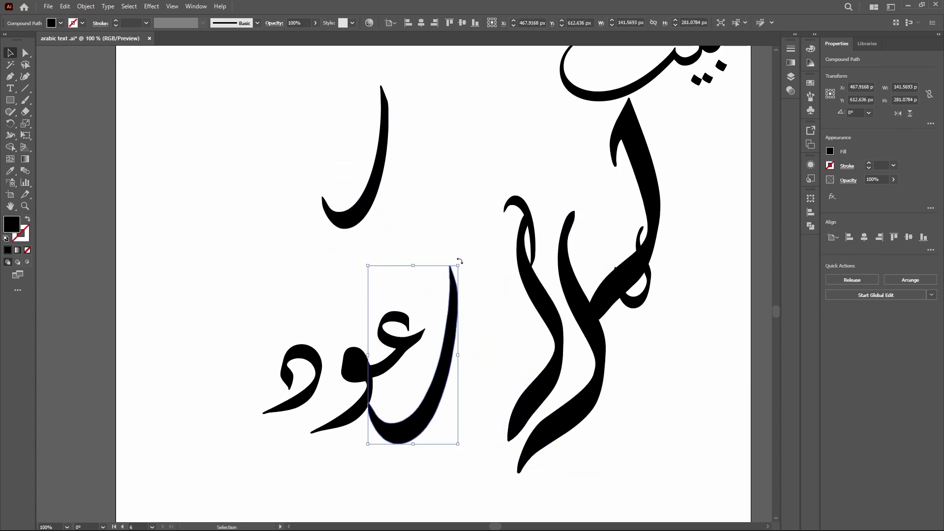
pyautogui.moveTo(460, 261); pyautogui.dragTo(397, 251)
pyautogui.moveTo(408, 300); pyautogui.dragTo(368, 294)
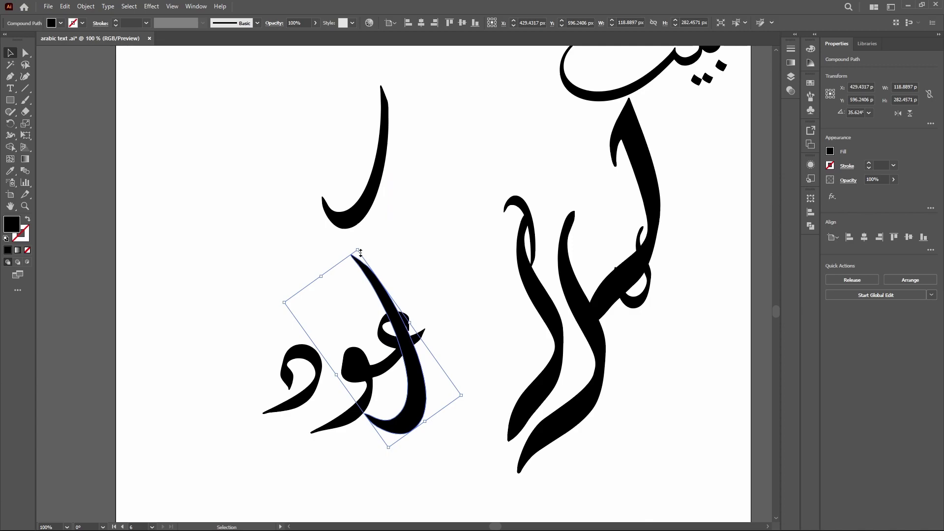
pyautogui.moveTo(358, 250); pyautogui.dragTo(390, 317)
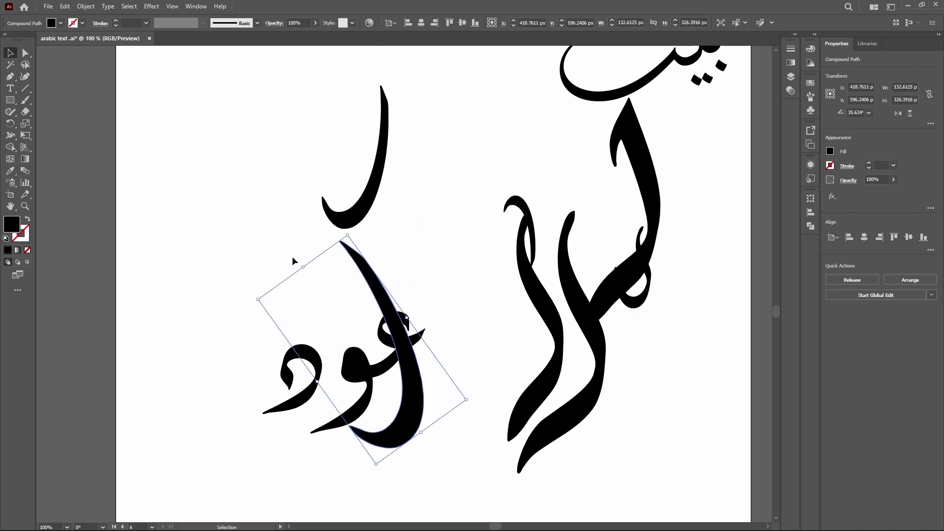
# Stand the alif upright between the two words and discard the unwanted long stroke.
pyautogui.moveTo(293, 261); pyautogui.dragTo(344, 239)
pyautogui.moveTo(374, 354); pyautogui.dragTo(484, 266)
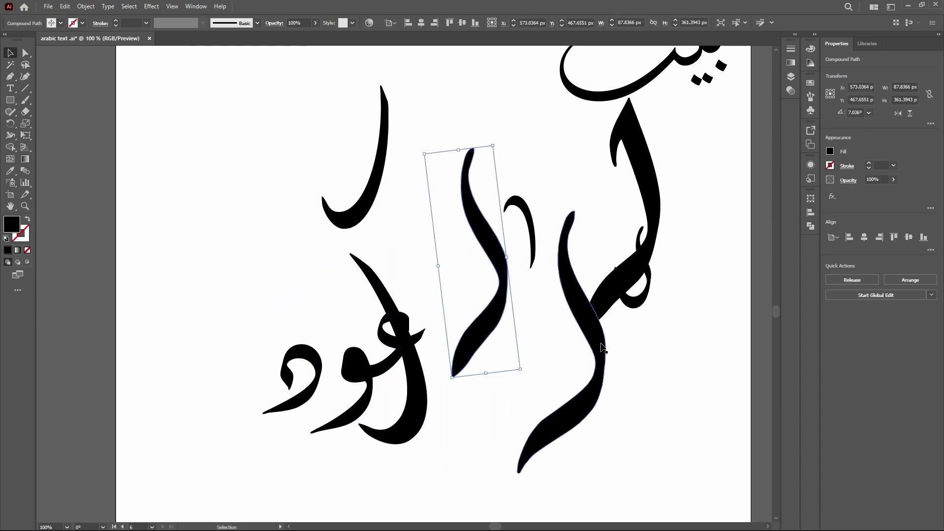
pyautogui.moveTo(603, 348); pyautogui.dragTo(499, 327)
pyautogui.moveTo(466, 219); pyautogui.dragTo(429, 220)
pyautogui.moveTo(442, 300); pyautogui.dragTo(445, 307)
pyautogui.click(514, 337)
pyautogui.moveTo(452, 351); pyautogui.dragTo(447, 348)
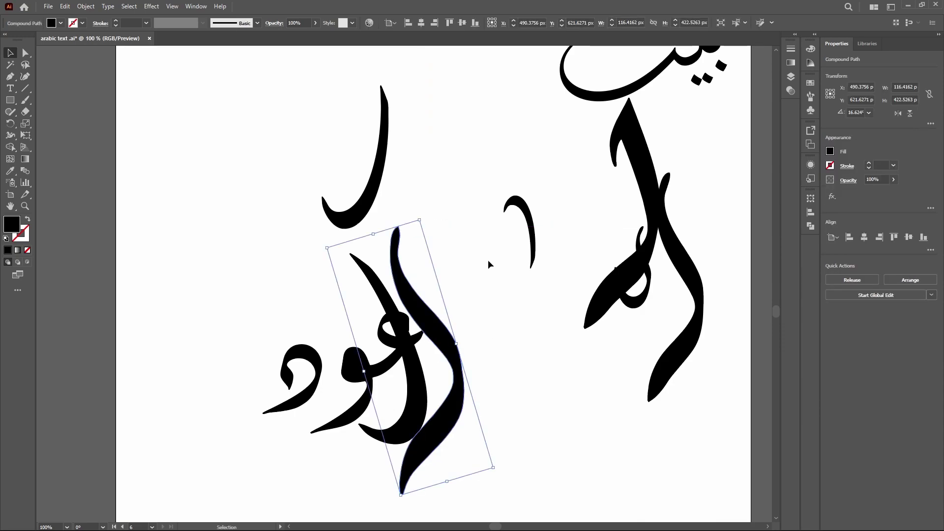
pyautogui.press('Delete')
# Enlarge the small alif and rotate it into a tall curve beside the lower word.
pyautogui.click(532, 246)
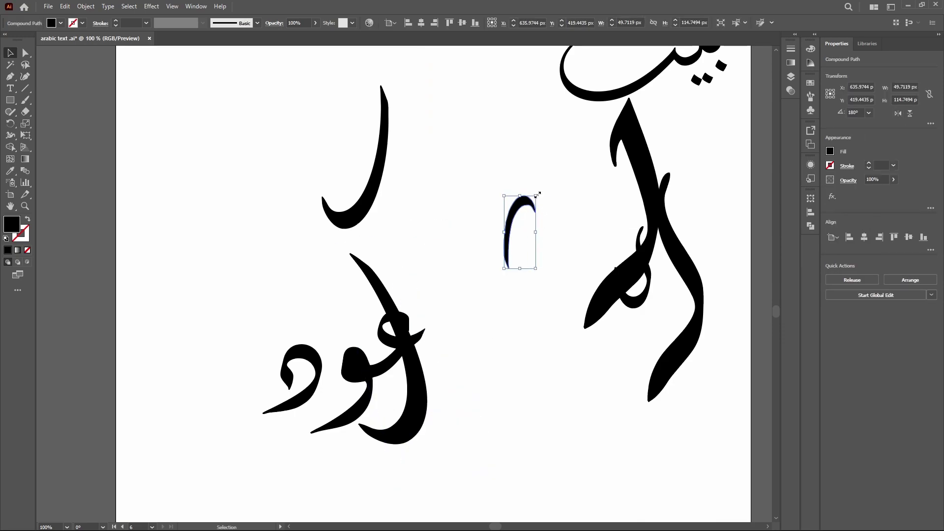
pyautogui.moveTo(537, 195); pyautogui.dragTo(577, 104)
pyautogui.moveTo(560, 147); pyautogui.dragTo(483, 306)
pyautogui.moveTo(512, 256)
pyautogui.mouseDown()
pyautogui.moveTo(482, 250)
pyautogui.moveTo(481, 240)
pyautogui.moveTo(513, 184)
pyautogui.mouseUp()
pyautogui.moveTo(445, 270)
pyautogui.mouseDown()
pyautogui.moveTo(424, 267)
pyautogui.moveTo(430, 274)
pyautogui.mouseUp()
# Delete the tall shape on the right and the leftover stroke.
pyautogui.click(646, 276)
pyautogui.press('Delete')
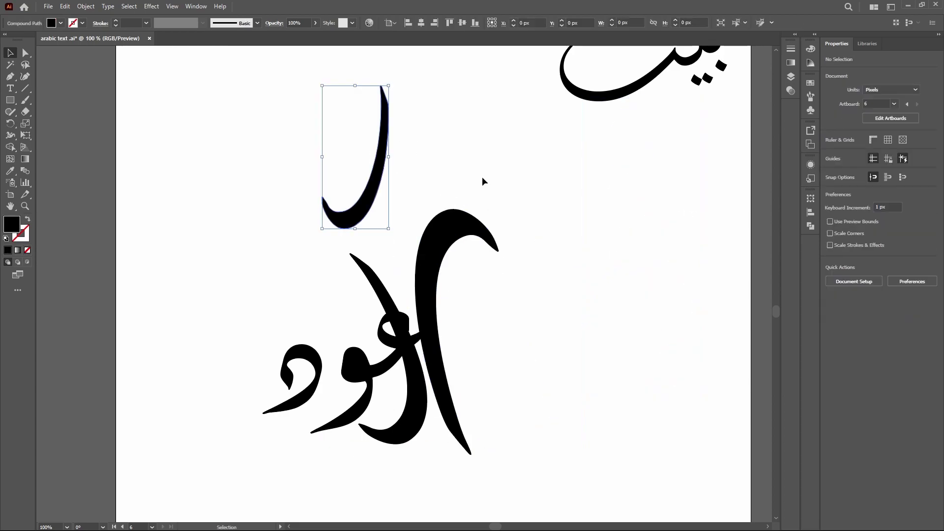
pyautogui.press('Delete')
pyautogui.scroll(2, 645, 134)
pyautogui.click(645, 134)
pyautogui.scroll(-1, 645, 134)
pyautogui.click(677, 157)
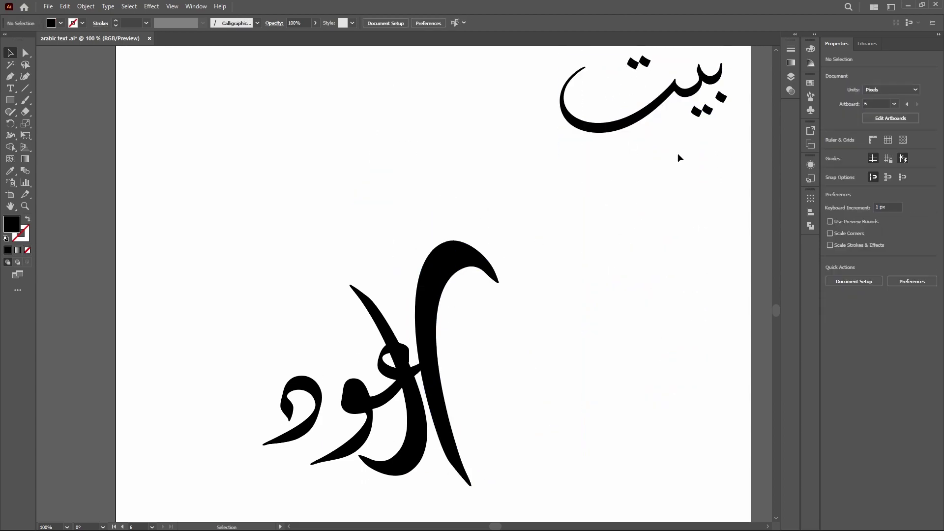
pyautogui.click(709, 114)
pyautogui.click(703, 111)
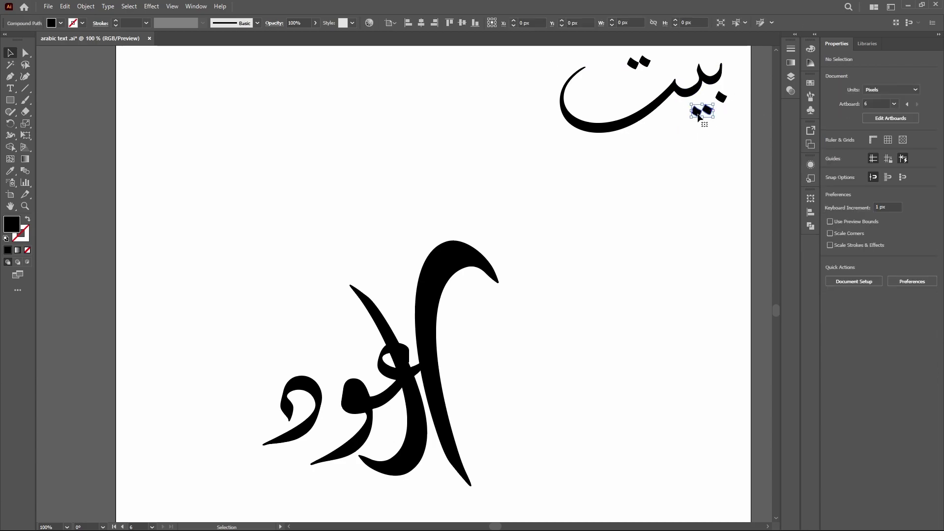
# Lower the dots of بيت and bring the large س onto the main letters, rotated upright.
pyautogui.moveTo(713, 113); pyautogui.dragTo(718, 207)
pyautogui.click(661, 76)
pyautogui.click(638, 65)
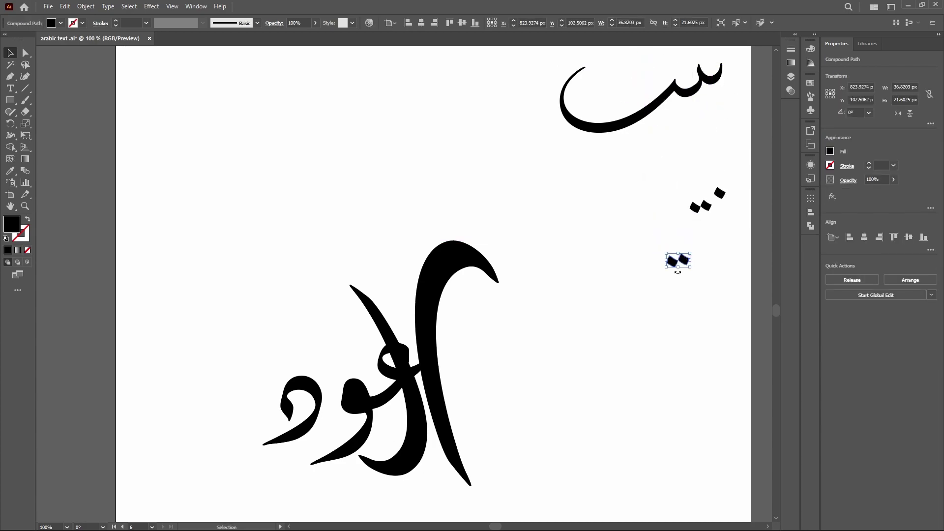
pyautogui.moveTo(637, 139); pyautogui.dragTo(452, 311)
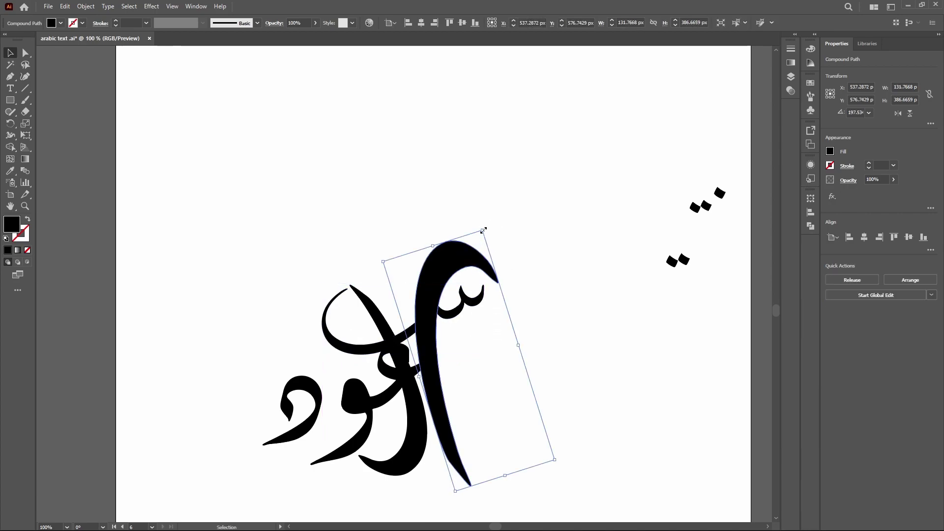
pyautogui.moveTo(483, 230); pyautogui.dragTo(500, 202)
# Enlarge and reposition the ك stroke, shift the large letter, and tilt the tall alef.
pyautogui.moveTo(350, 285); pyautogui.dragTo(348, 268)
pyautogui.click(525, 329)
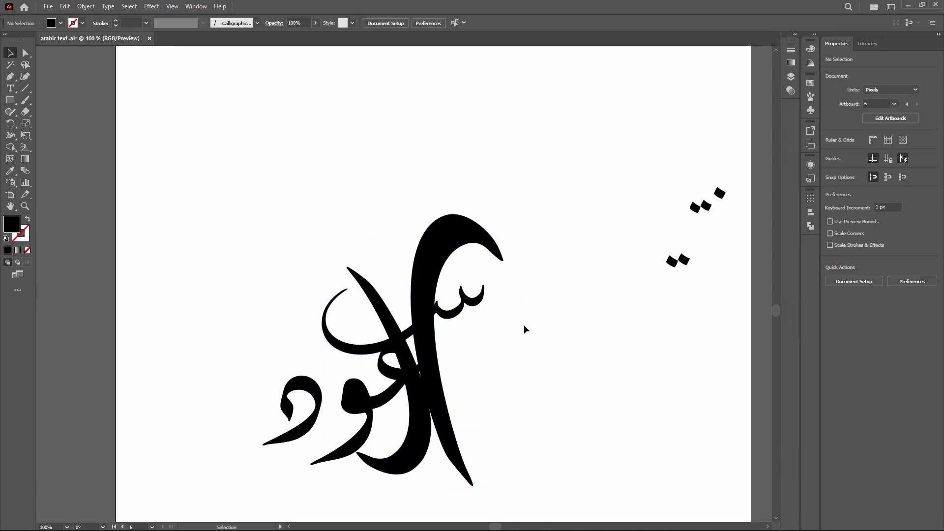
pyautogui.moveTo(442, 334); pyautogui.dragTo(460, 311)
pyautogui.click(491, 361)
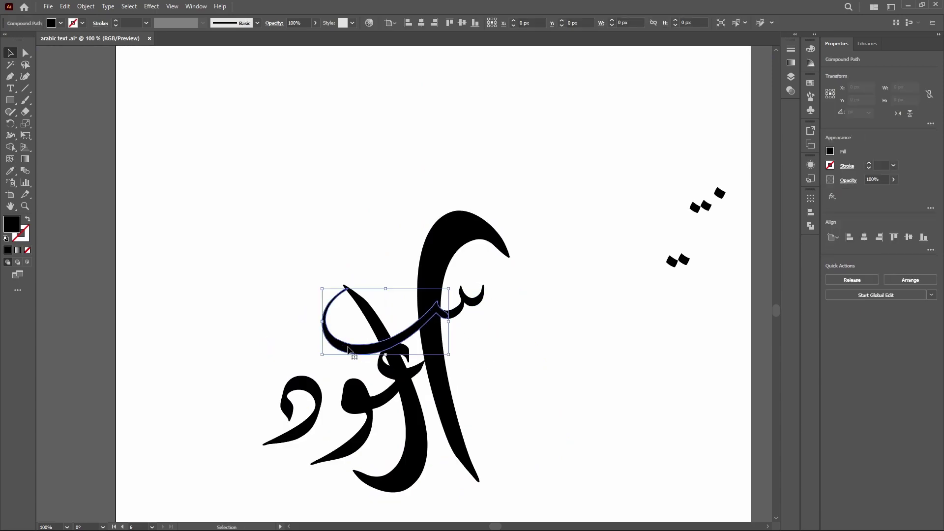
pyautogui.moveTo(413, 335); pyautogui.dragTo(423, 329)
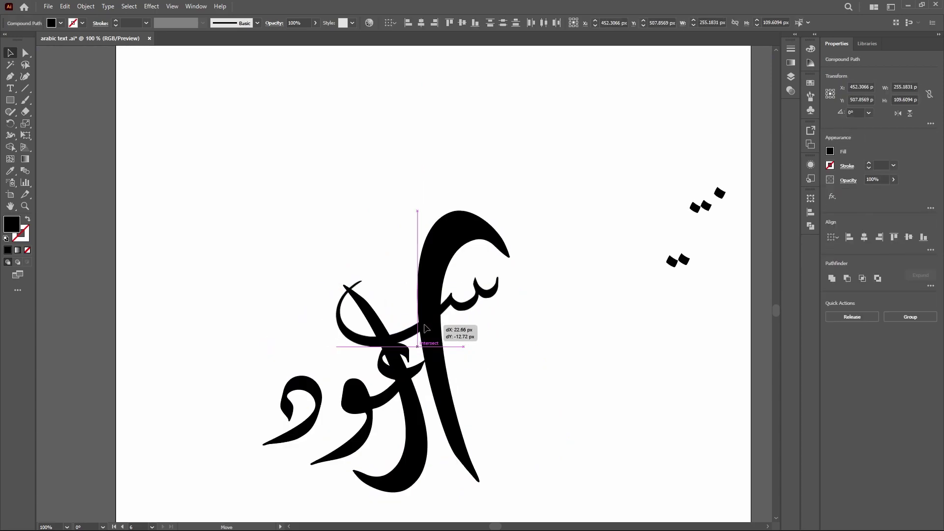
pyautogui.moveTo(334, 274); pyautogui.dragTo(276, 253)
pyautogui.moveTo(401, 318); pyautogui.dragTo(422, 321)
pyautogui.moveTo(460, 232); pyautogui.dragTo(458, 198)
pyautogui.moveTo(379, 211); pyautogui.dragTo(386, 209)
pyautogui.click(507, 294)
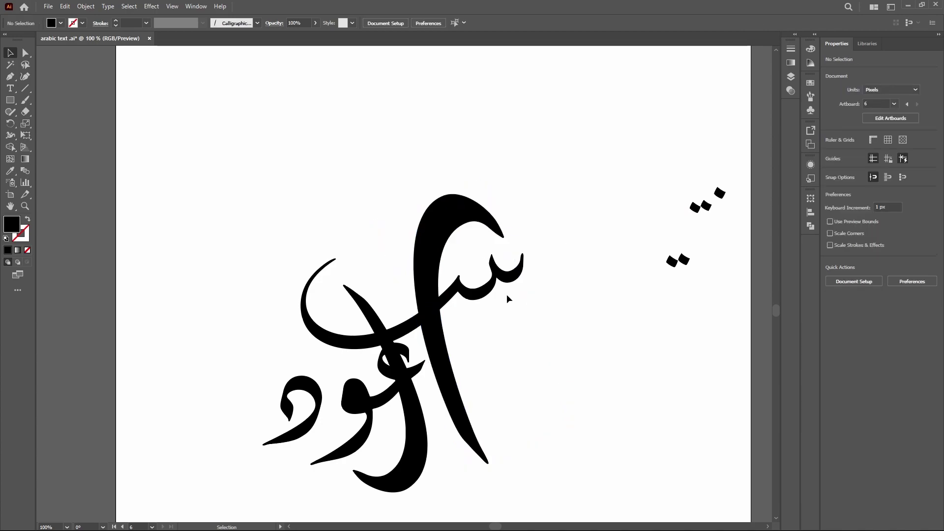
# Move the two-dot mark and the remaining dot in beside the letters.
pyautogui.moveTo(664, 268); pyautogui.dragTo(478, 317)
pyautogui.click(639, 246)
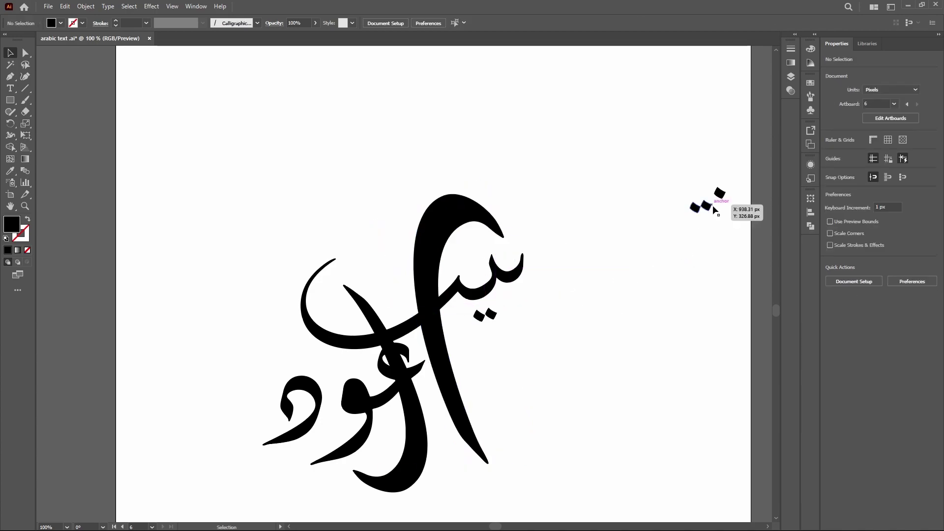
pyautogui.moveTo(338, 298); pyautogui.dragTo(338, 298)
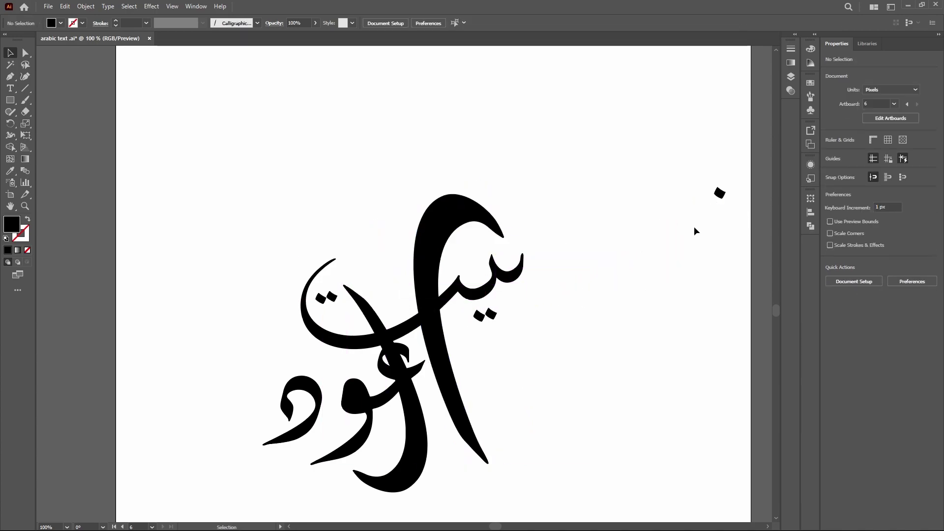
pyautogui.moveTo(719, 193); pyautogui.dragTo(512, 299)
pyautogui.click(585, 278)
pyautogui.scroll(-2, 575, 287)
# Resize the tall alif stroke and nudge it into position.
pyautogui.scroll(-1, 573, 287)
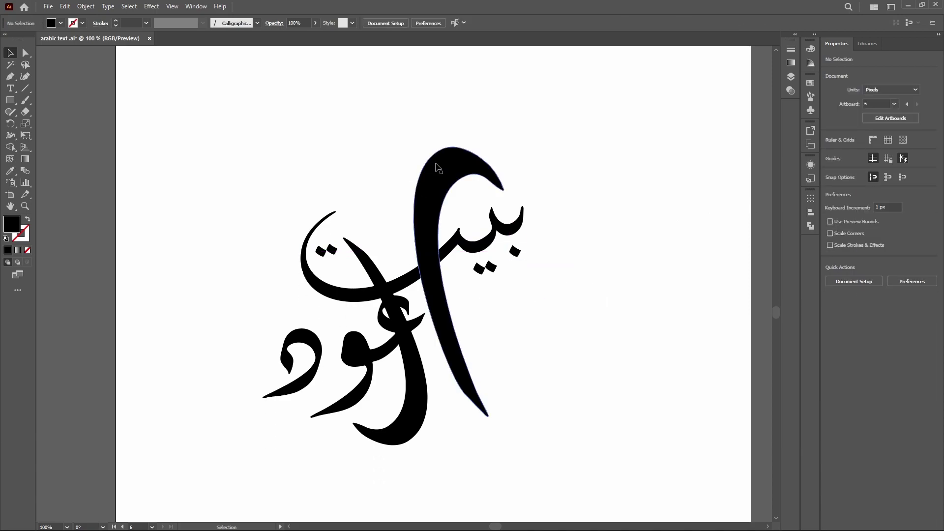
pyautogui.click(442, 157)
pyautogui.moveTo(368, 168); pyautogui.dragTo(343, 177)
pyautogui.click(375, 210)
pyautogui.moveTo(431, 213); pyautogui.dragTo(436, 221)
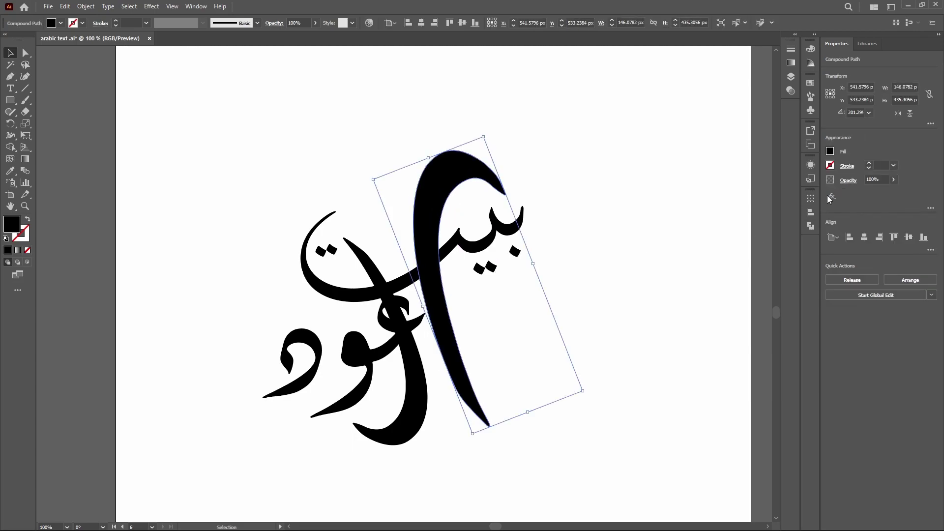
pyautogui.click(566, 172)
pyautogui.click(364, 260)
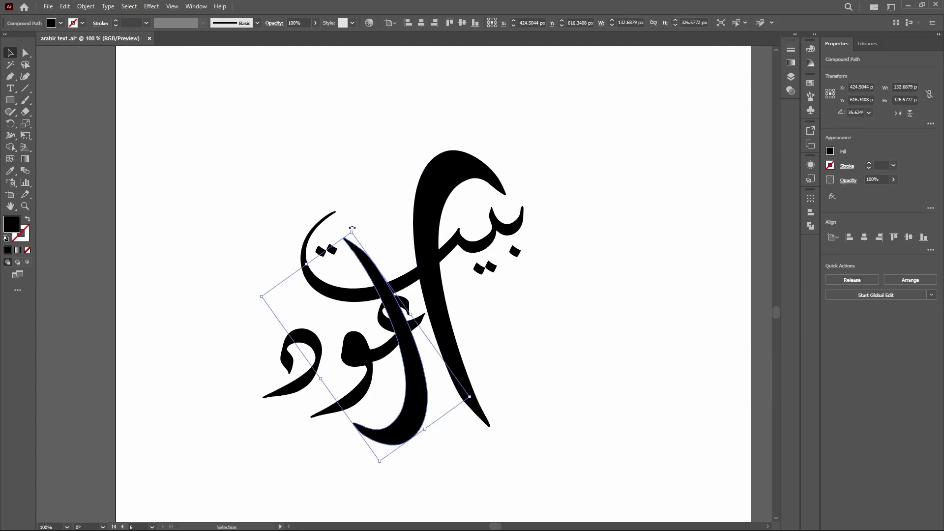
pyautogui.moveTo(371, 266); pyautogui.dragTo(368, 255)
pyautogui.click(561, 299)
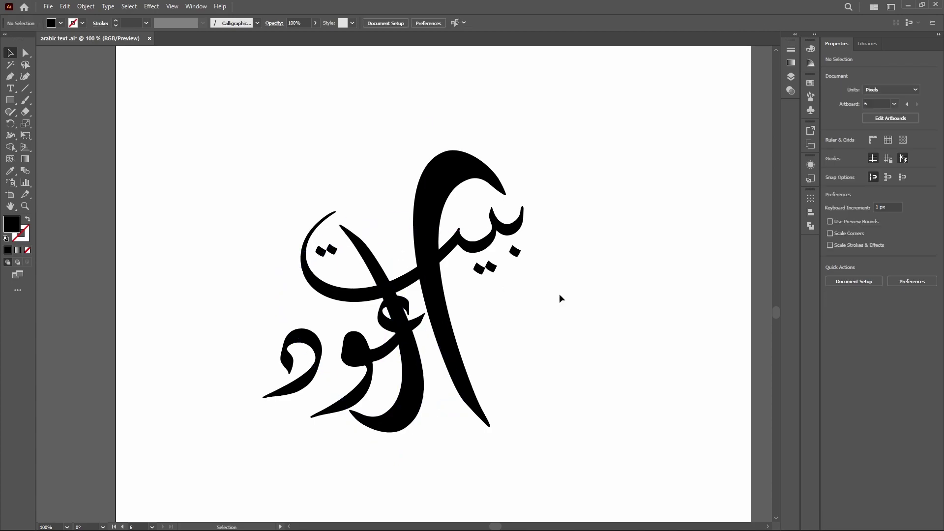
# Isolate the alif path and expose its anchor points for direct editing.
pyautogui.click(435, 185)
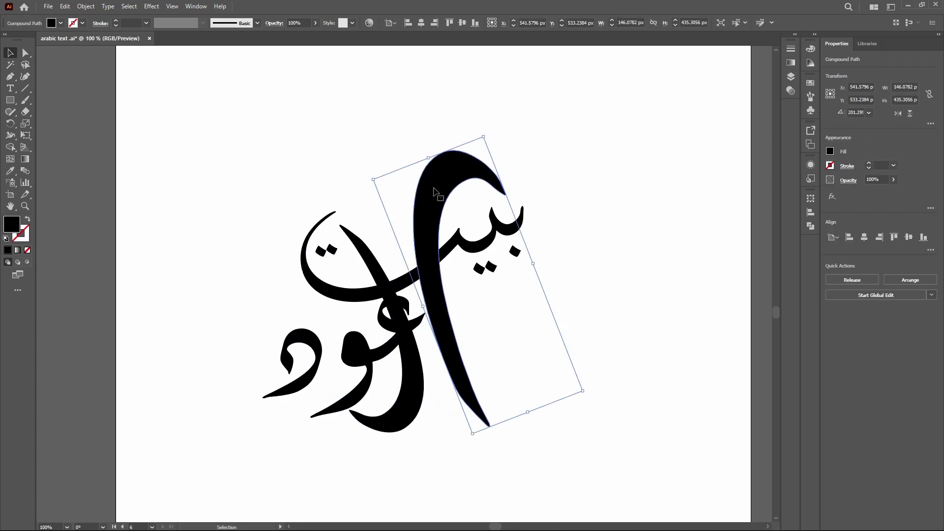
pyautogui.press('a')
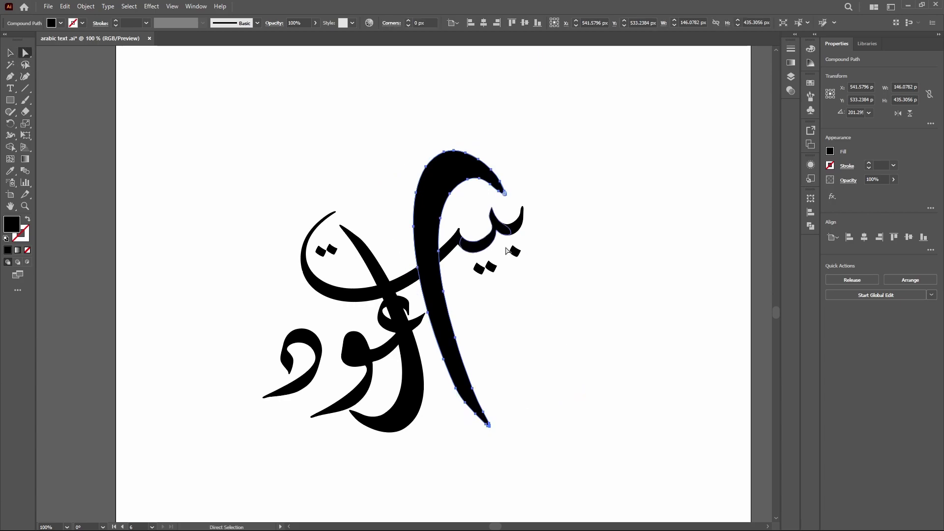
pyautogui.click(451, 195)
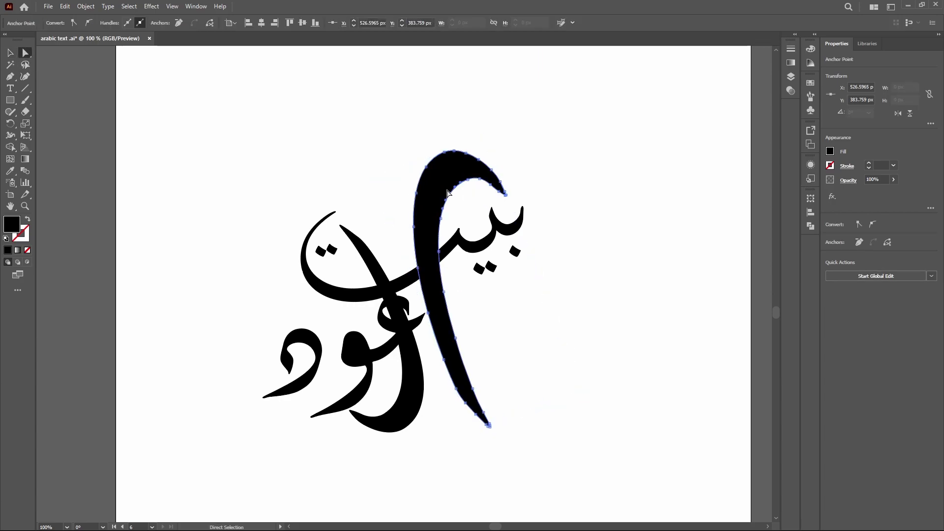
pyautogui.doubleClick(450, 167)
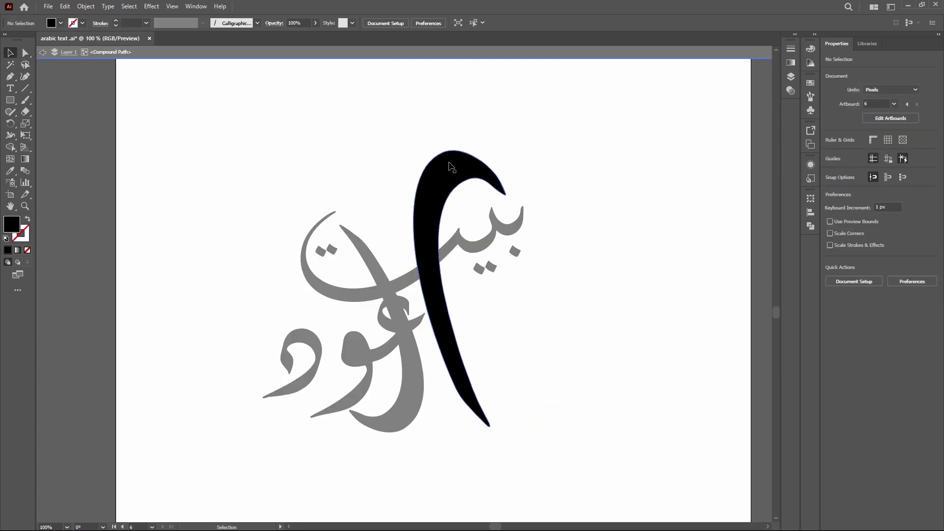
pyautogui.click(484, 173)
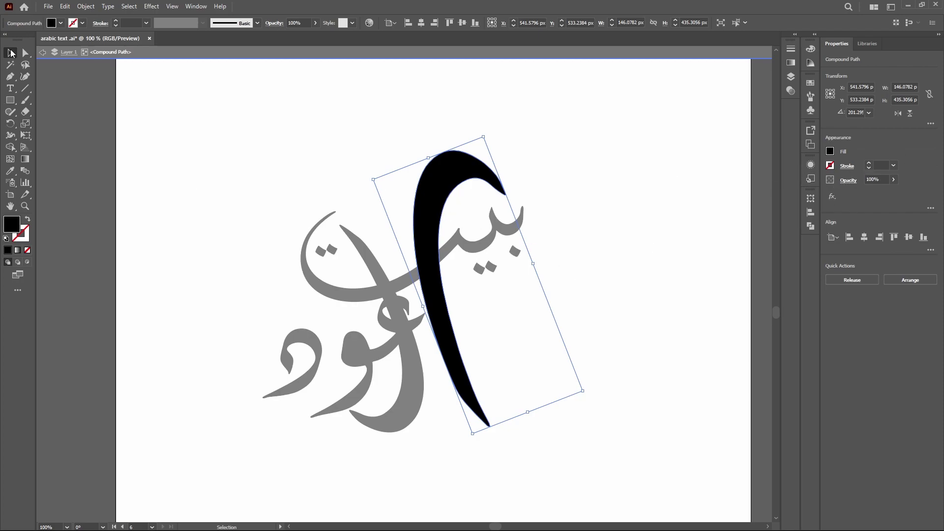
pyautogui.press('ctrl')
pyautogui.press('a')
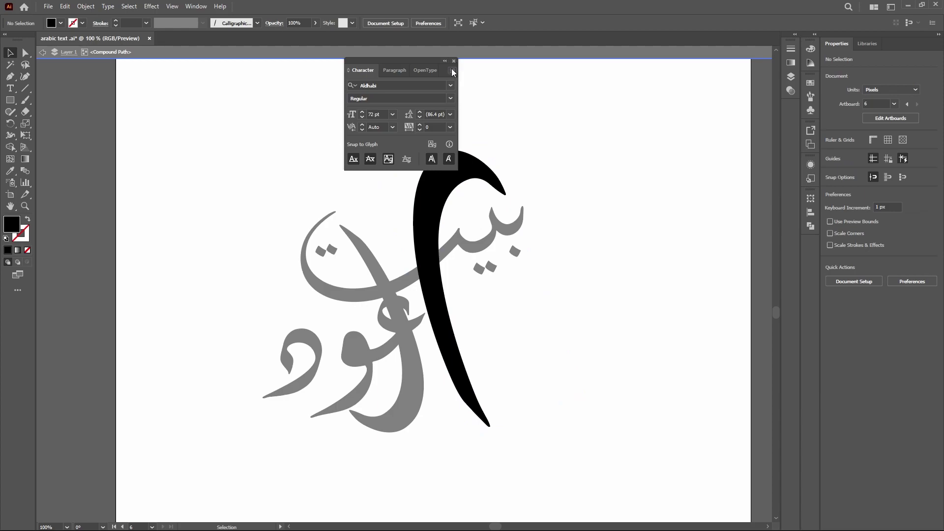
pyautogui.click(454, 60)
# Pull the tall stroke's tip and reshape its inner curve to smooth the notch, then exit isolation.
pyautogui.click(505, 194)
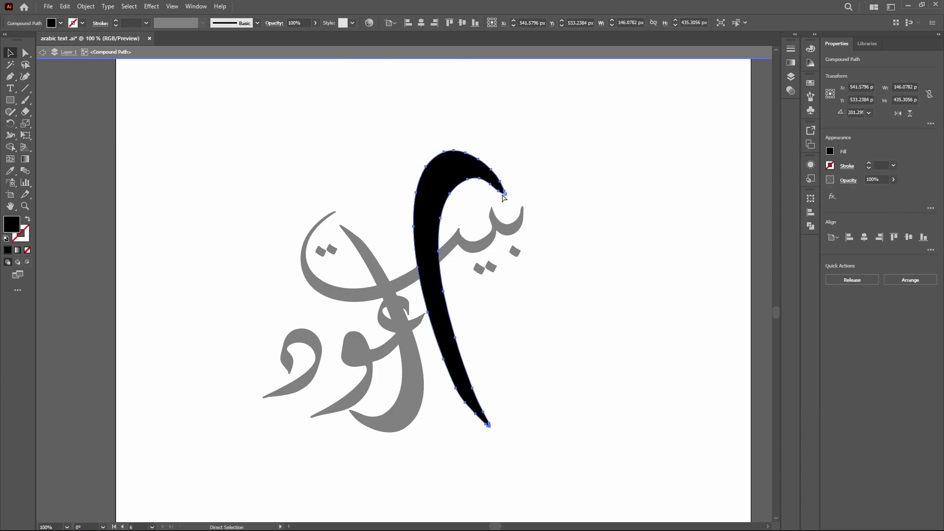
pyautogui.moveTo(501, 195); pyautogui.dragTo(494, 191)
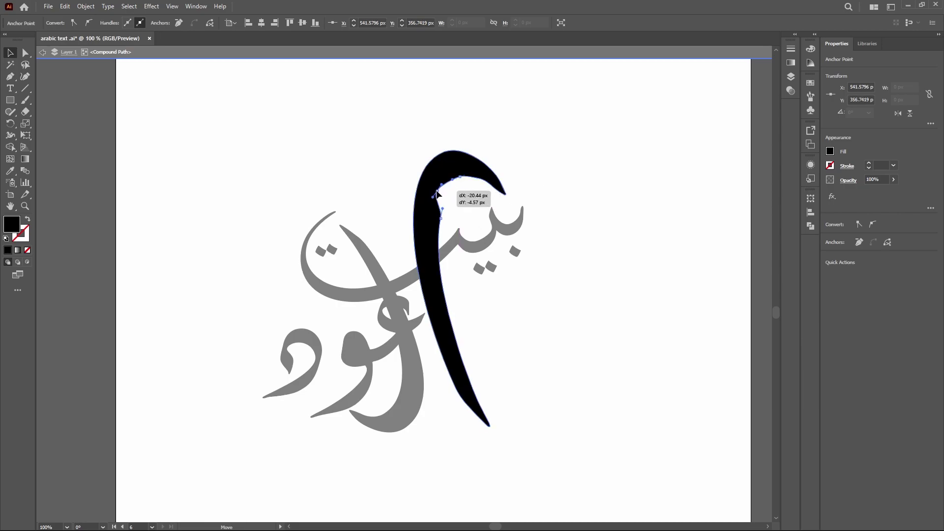
pyautogui.moveTo(471, 185)
pyautogui.mouseDown()
pyautogui.moveTo(434, 197)
pyautogui.moveTo(440, 233)
pyautogui.mouseUp()
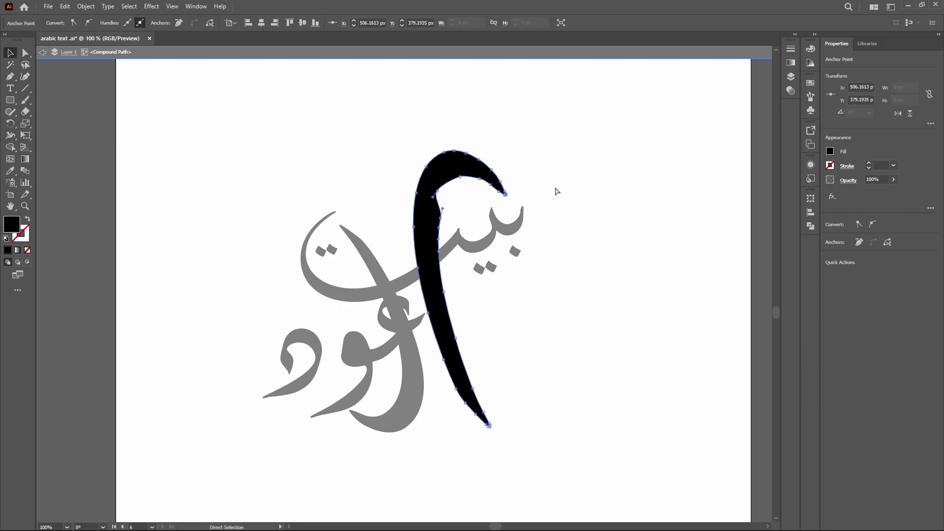
pyautogui.click(561, 186)
pyautogui.press('Escape')
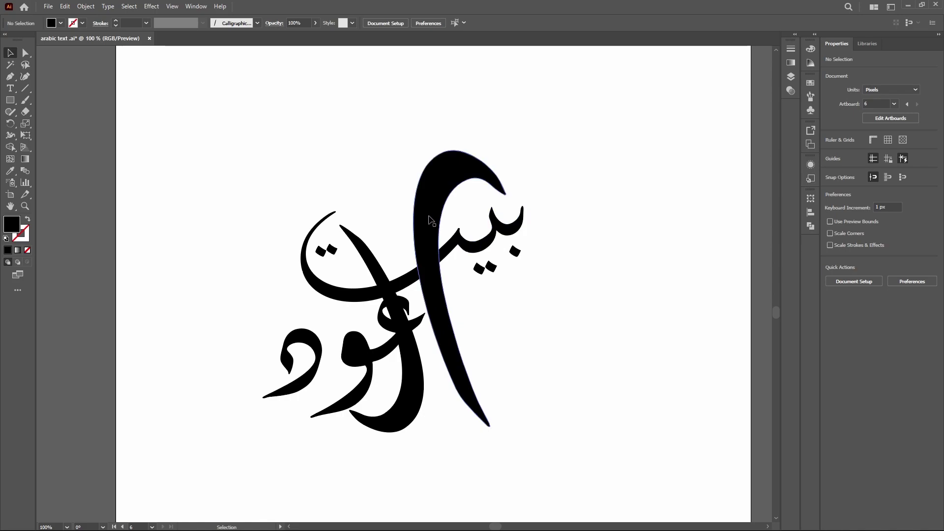
# Paint a tall thin alef stroke and slide it in among the letters.
pyautogui.press('b')
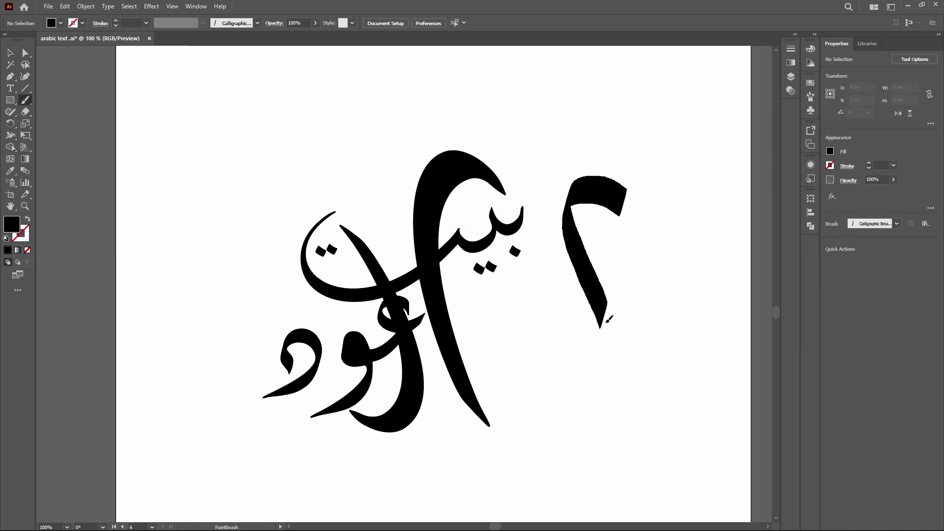
pyautogui.moveTo(622, 192); pyautogui.dragTo(599, 444)
pyautogui.press('v')
pyautogui.moveTo(433, 203); pyautogui.dragTo(674, 235)
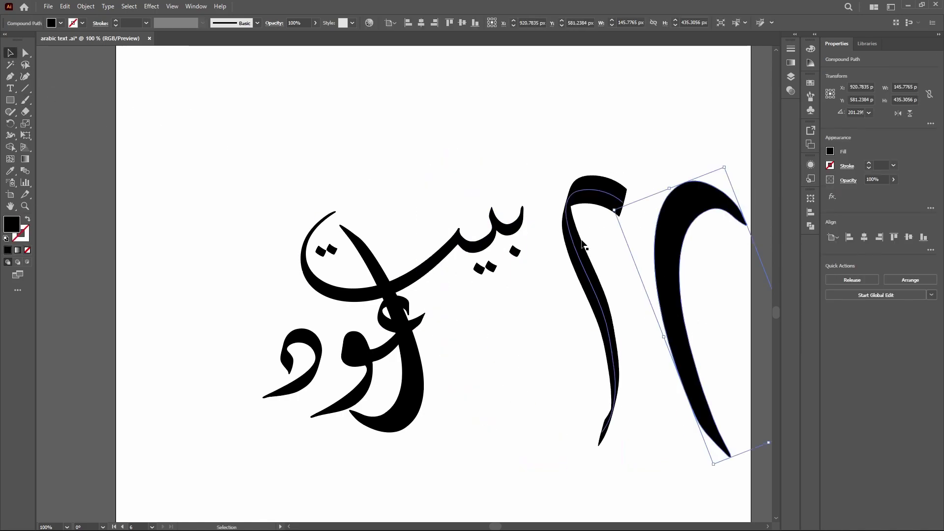
pyautogui.moveTo(580, 256); pyautogui.dragTo(408, 247)
pyautogui.click(493, 328)
# Return the large curved stroke onto the letters and draw a text frame at upper right.
pyautogui.click(432, 339)
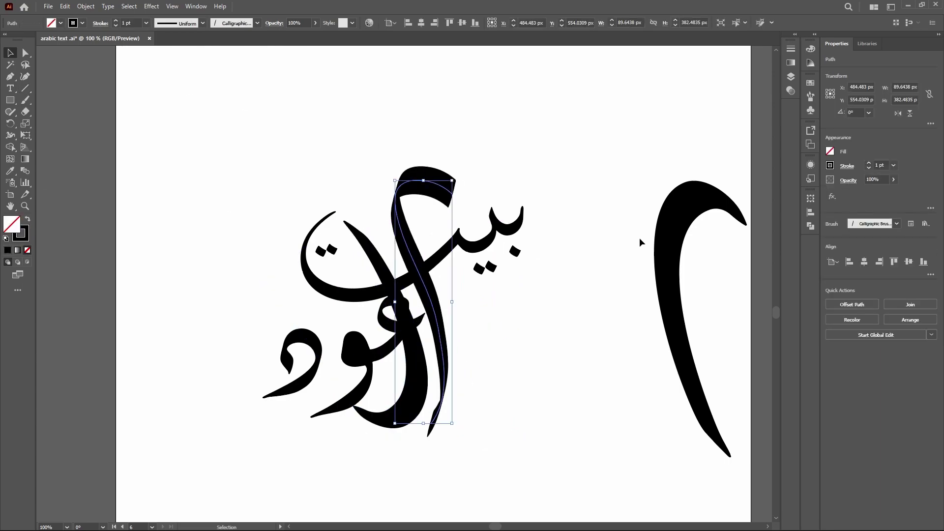
pyautogui.moveTo(662, 241); pyautogui.dragTo(421, 224)
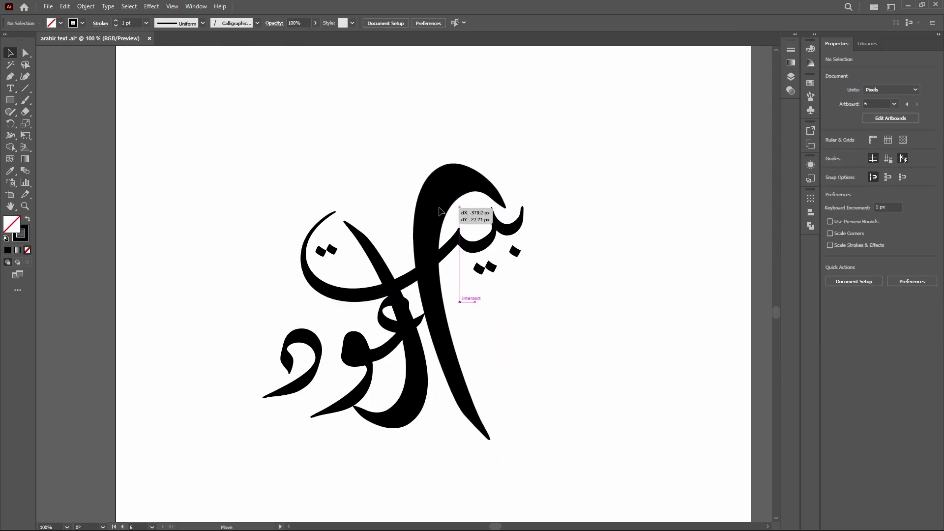
pyautogui.click(604, 181)
pyautogui.press('t')
pyautogui.moveTo(573, 162); pyautogui.dragTo(630, 209)
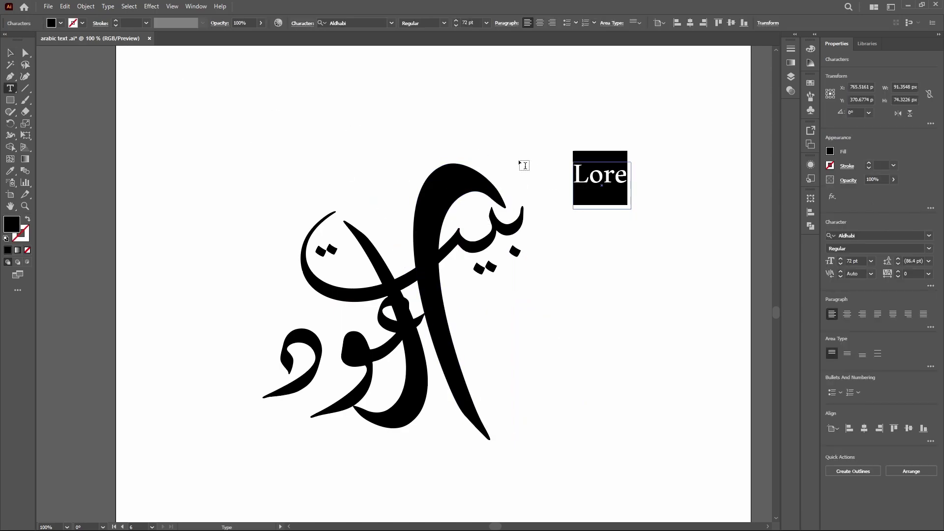
# Type ل into the frame and show the font's glyph set for it.
pyautogui.write('ل')
pyautogui.click(13, 52)
pyautogui.click(592, 188)
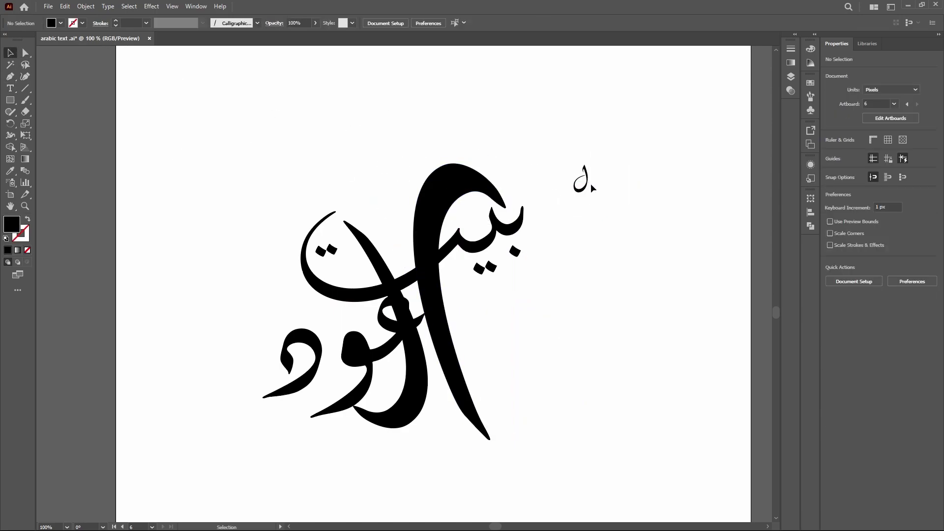
pyautogui.click(599, 186)
pyautogui.click(107, 6)
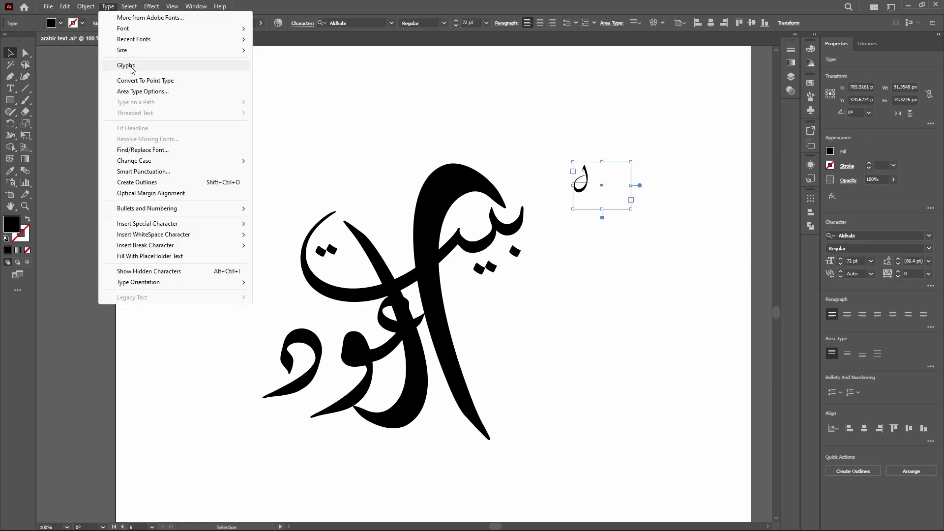
pyautogui.click(121, 66)
# Replace the ل with an alternate Aldhabi letter form from the glyph set.
pyautogui.scroll(3, 104, 247)
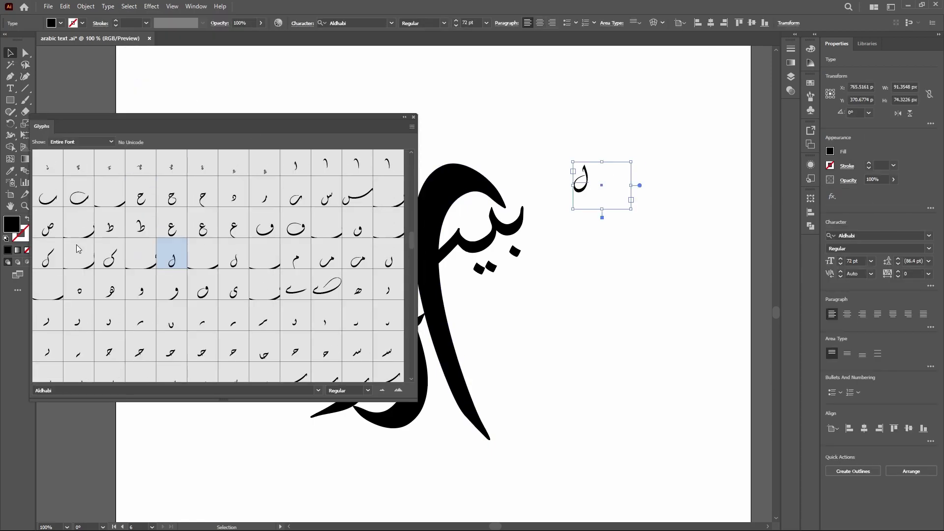
pyautogui.scroll(-5, 217, 281)
pyautogui.scroll(-3, 219, 289)
pyautogui.scroll(-3, 220, 290)
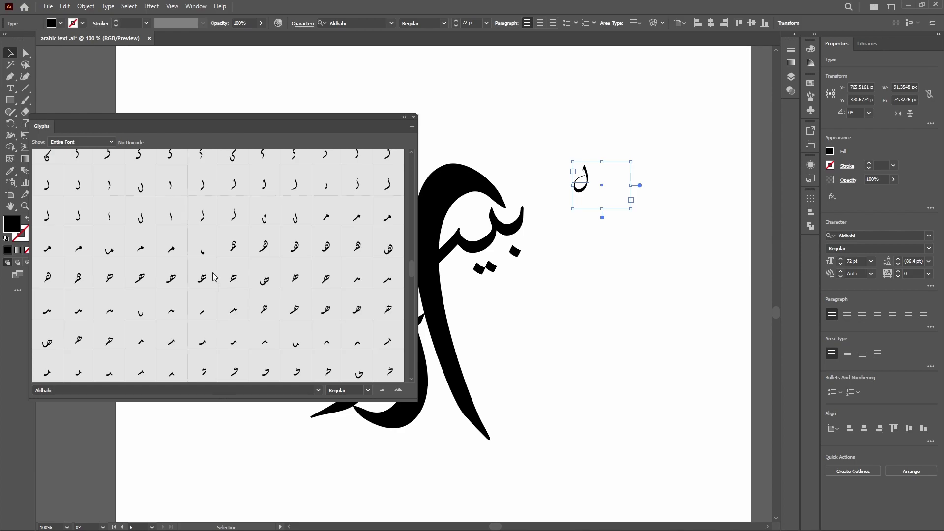
pyautogui.click(148, 218)
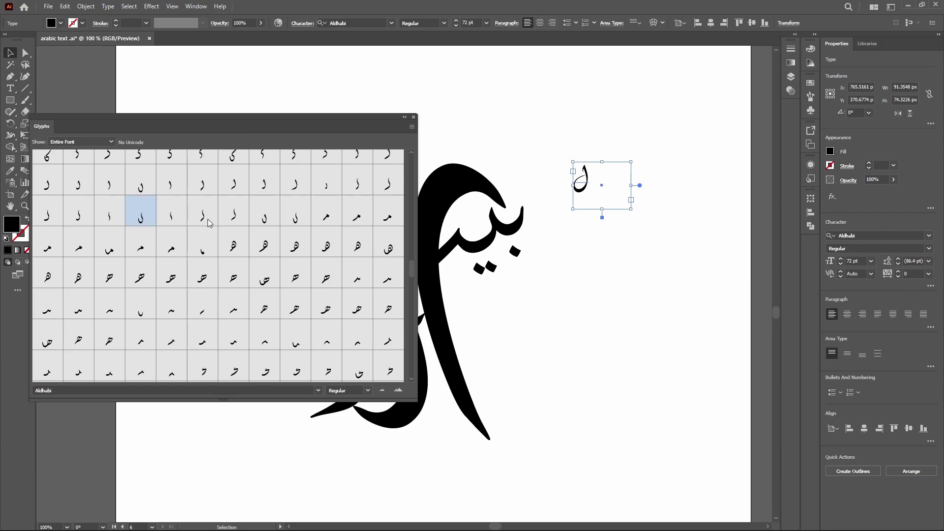
pyautogui.doubleClick(266, 219)
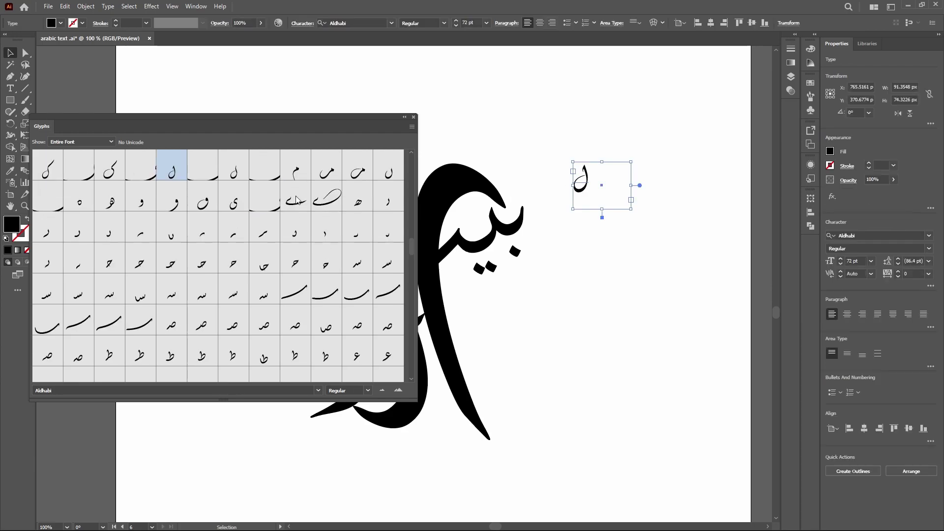
# Browse further Aldhabi glyphs and try other letter variants for the ل frame.
pyautogui.scroll(-5, 147, 180)
pyautogui.scroll(-3, 226, 322)
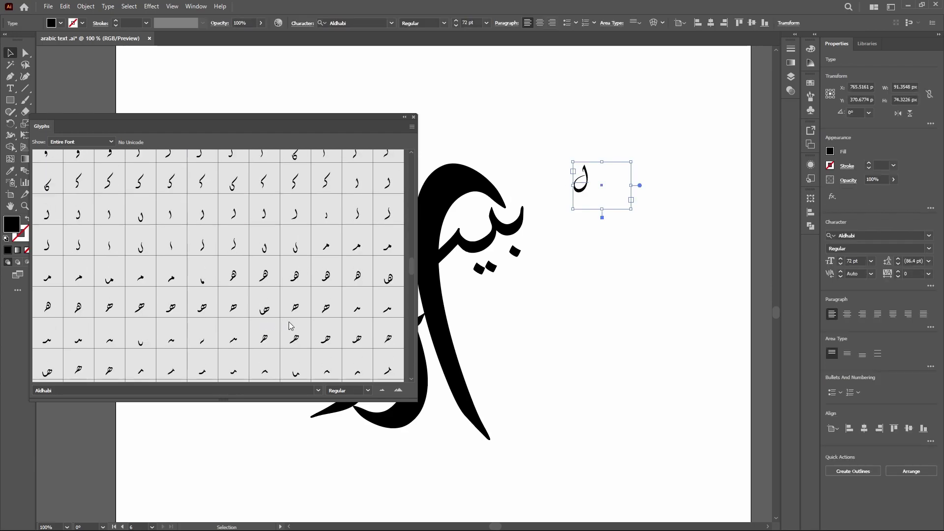
pyautogui.scroll(3, 224, 310)
pyautogui.scroll(-4, 221, 297)
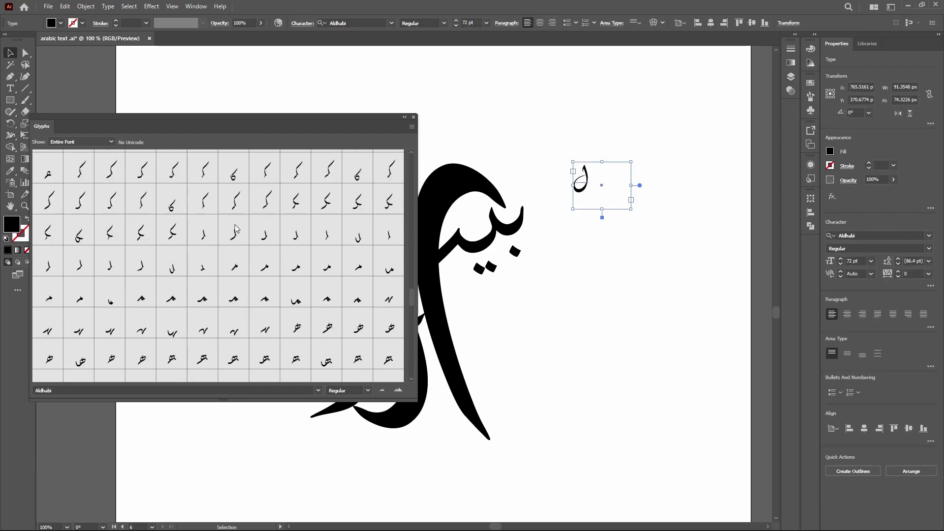
pyautogui.scroll(-5, 235, 229)
pyautogui.scroll(-5, 179, 253)
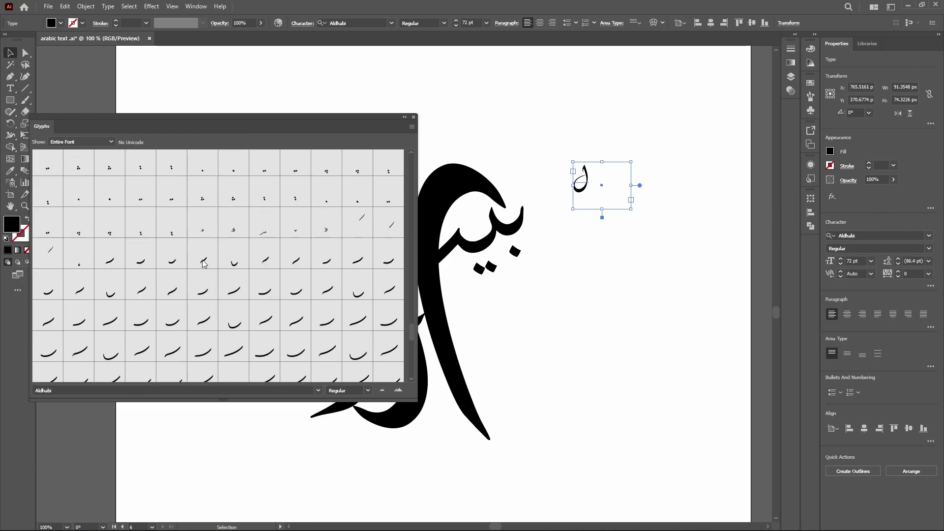
pyautogui.moveTo(412, 315); pyautogui.dragTo(412, 241)
pyautogui.scroll(-2, 245, 255)
pyautogui.scroll(-2, 187, 261)
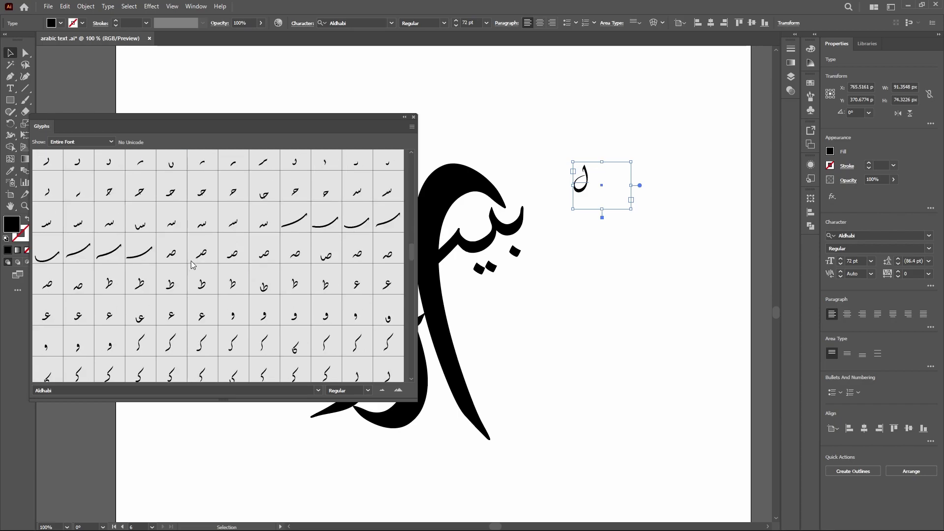
pyautogui.scroll(-2, 192, 265)
pyautogui.click(231, 321)
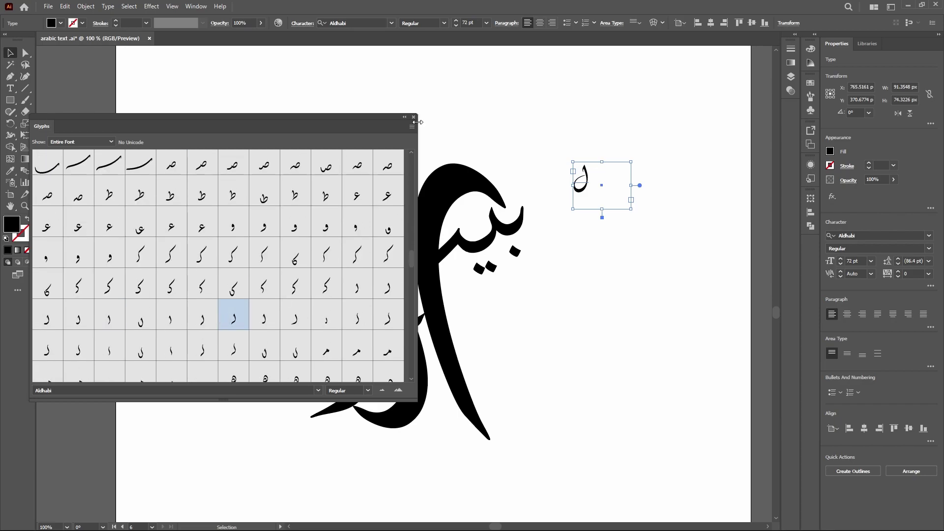
pyautogui.click(297, 318)
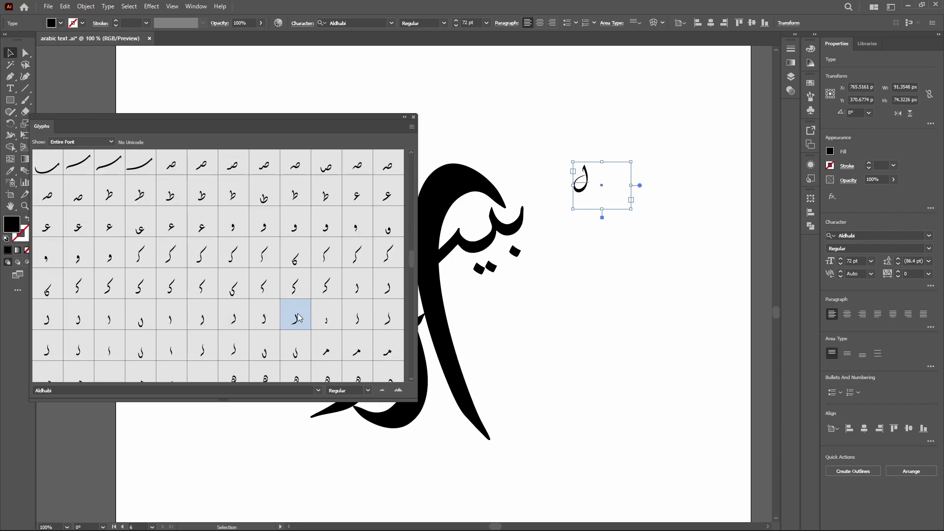
pyautogui.click(590, 218)
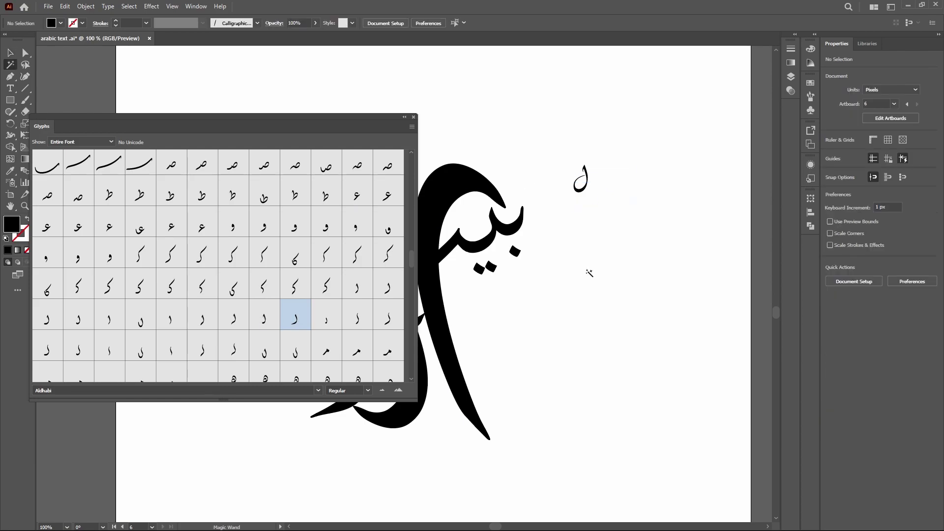
# Draw a second text frame below the ل and insert a row of lam and alef glyphs.
pyautogui.press('t')
pyautogui.moveTo(578, 256)
pyautogui.mouseDown()
pyautogui.moveTo(607, 278)
pyautogui.moveTo(689, 406)
pyautogui.mouseUp()
pyautogui.doubleClick(264, 318)
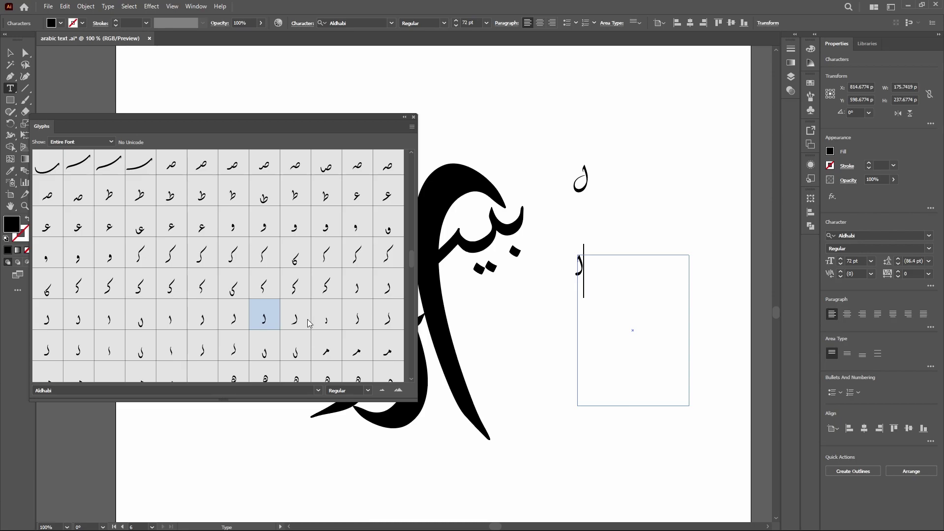
pyautogui.doubleClick(307, 321)
pyautogui.scroll(-1, 231, 327)
pyautogui.doubleClick(234, 319)
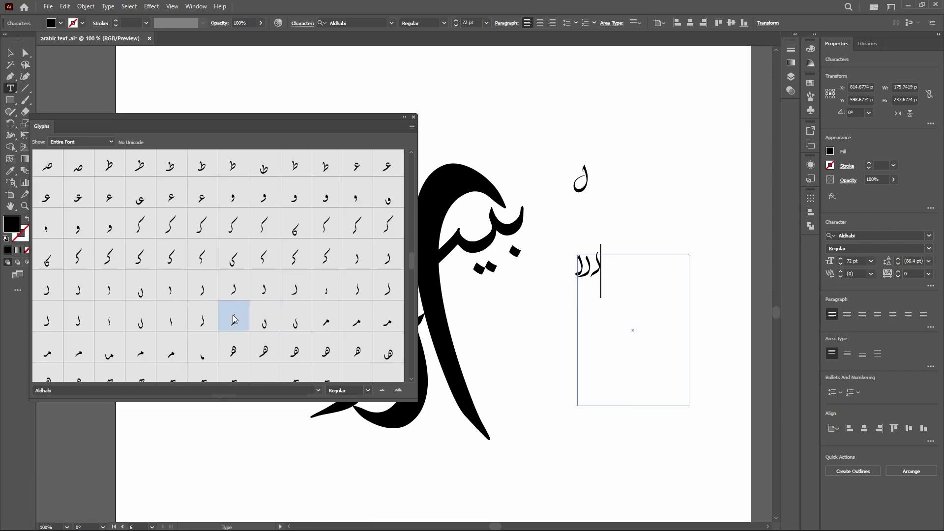
pyautogui.doubleClick(170, 322)
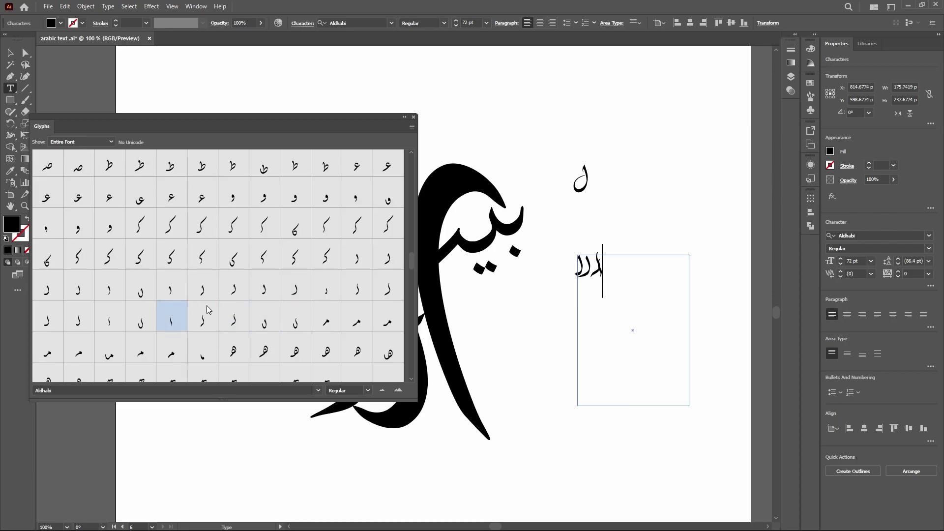
# Choose one more glyph variant for the second frame and finish editing the text.
pyautogui.click(116, 325)
pyautogui.scroll(-2, 147, 319)
pyautogui.scroll(-1, 231, 320)
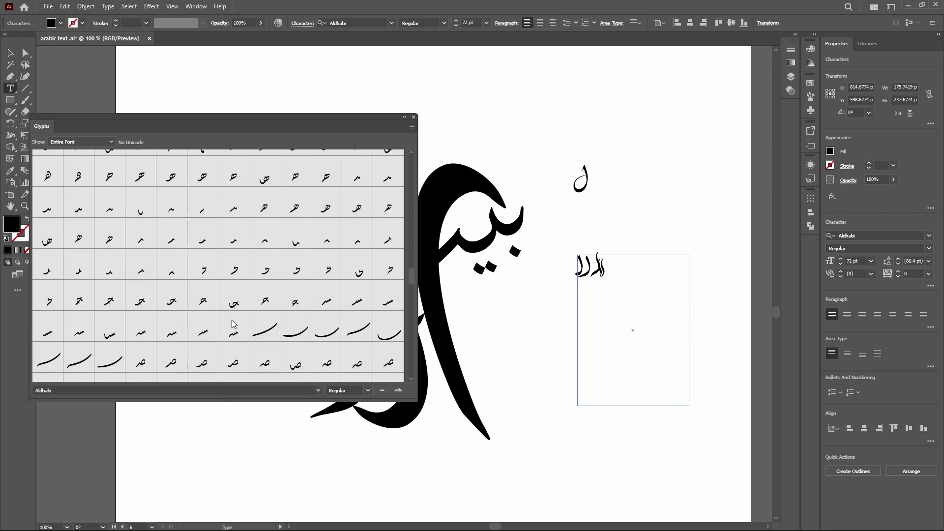
pyautogui.scroll(-1, 231, 320)
pyautogui.scroll(-2, 328, 312)
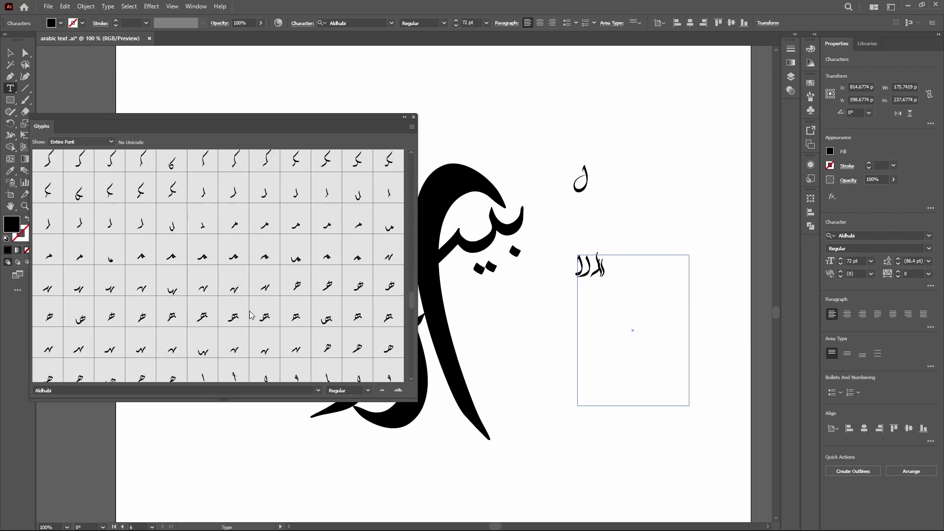
pyautogui.scroll(-1, 186, 303)
pyautogui.scroll(-2, 186, 303)
pyautogui.scroll(-2, 185, 304)
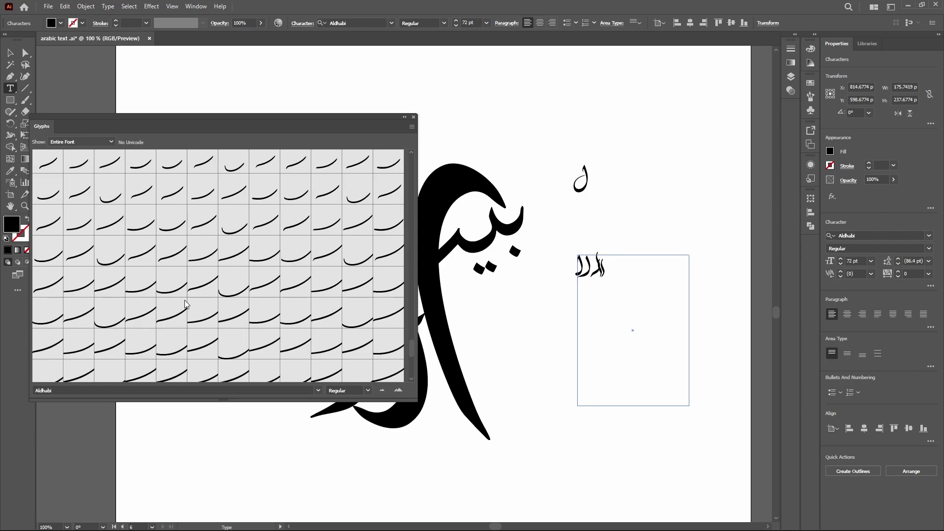
pyautogui.scroll(-2, 186, 304)
pyautogui.click(414, 118)
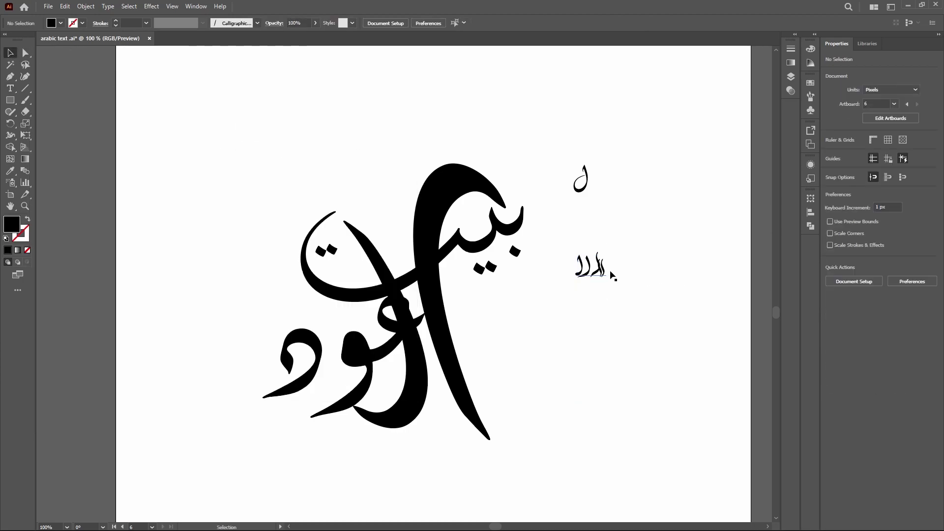
# Convert the extra Arabic text to outlines, enlarge it, and ungroup the letters.
pyautogui.keyDown('ctrl'); pyautogui.click(585, 268); pyautogui.keyUp('ctrl')
pyautogui.keyDown('ctrl'); pyautogui.click(615, 217); pyautogui.keyUp('ctrl')
pyautogui.keyDown('ctrl'); pyautogui.click(590, 268); pyautogui.keyUp('ctrl')
pyautogui.rightClick(604, 272)
pyautogui.click(650, 377)
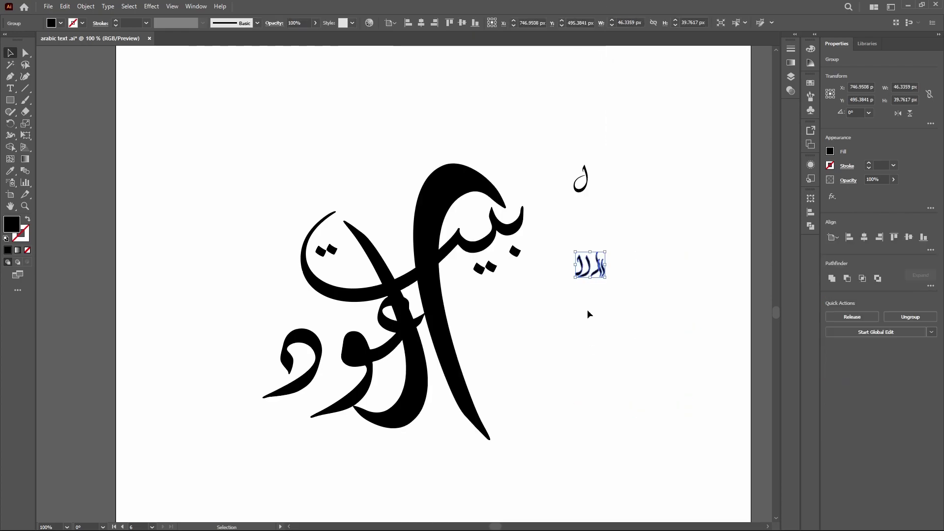
pyautogui.moveTo(604, 277); pyautogui.dragTo(704, 362)
pyautogui.rightClick(658, 341)
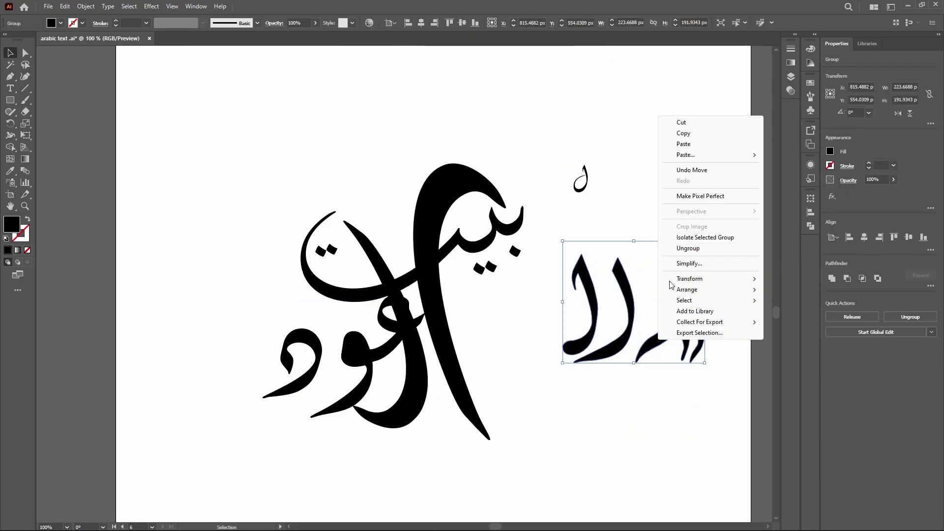
pyautogui.click(645, 347)
# Try moving and enlarging the alif and the large curved stroke around the word.
pyautogui.moveTo(691, 320); pyautogui.dragTo(524, 354)
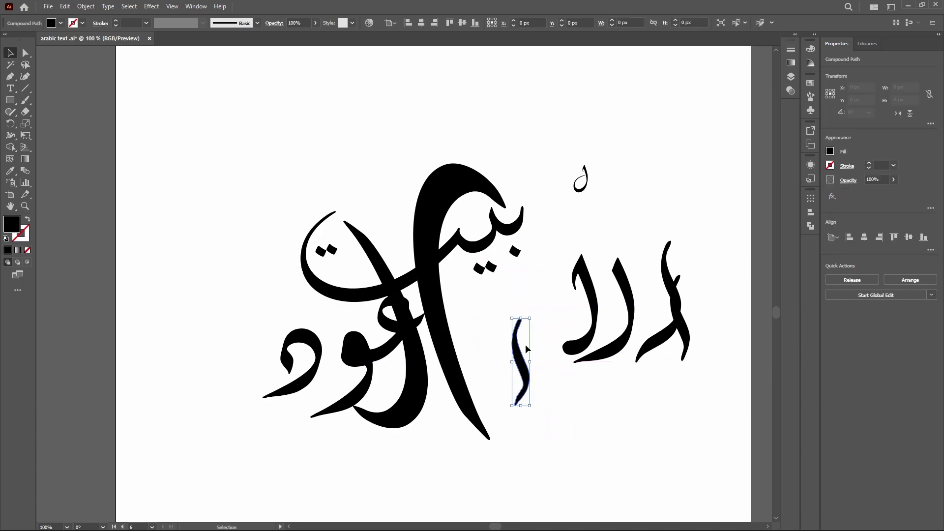
pyautogui.moveTo(534, 315)
pyautogui.mouseDown()
pyautogui.moveTo(573, 222)
pyautogui.moveTo(558, 180)
pyautogui.mouseUp()
pyautogui.moveTo(458, 295); pyautogui.dragTo(226, 261)
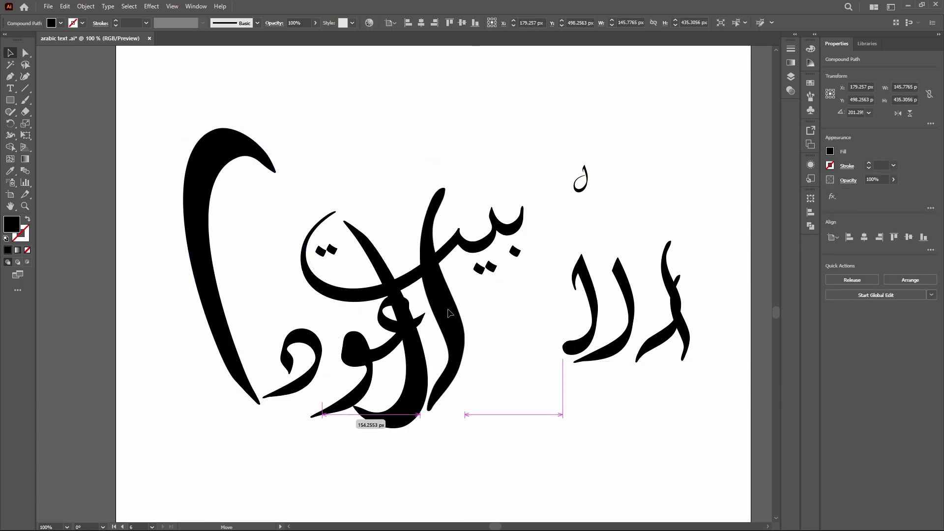
pyautogui.moveTo(536, 275)
pyautogui.mouseDown()
pyautogui.moveTo(462, 203)
pyautogui.moveTo(531, 131)
pyautogui.mouseUp()
pyautogui.moveTo(448, 324); pyautogui.dragTo(446, 337)
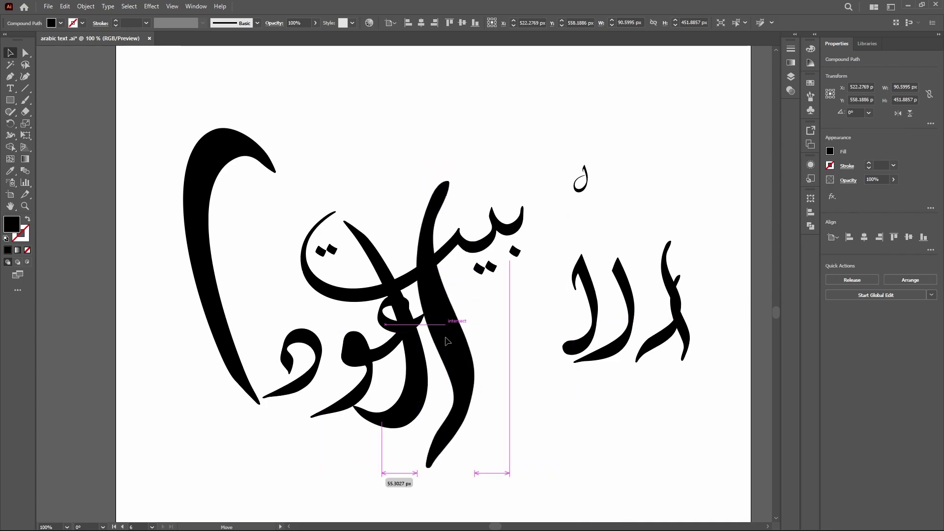
pyautogui.moveTo(418, 170); pyautogui.dragTo(451, 189)
# Undo the alif trials and mirror the alif horizontally.
pyautogui.hotkey('ctrl', 'z')
pyautogui.hotkey('ctrl', 'z')
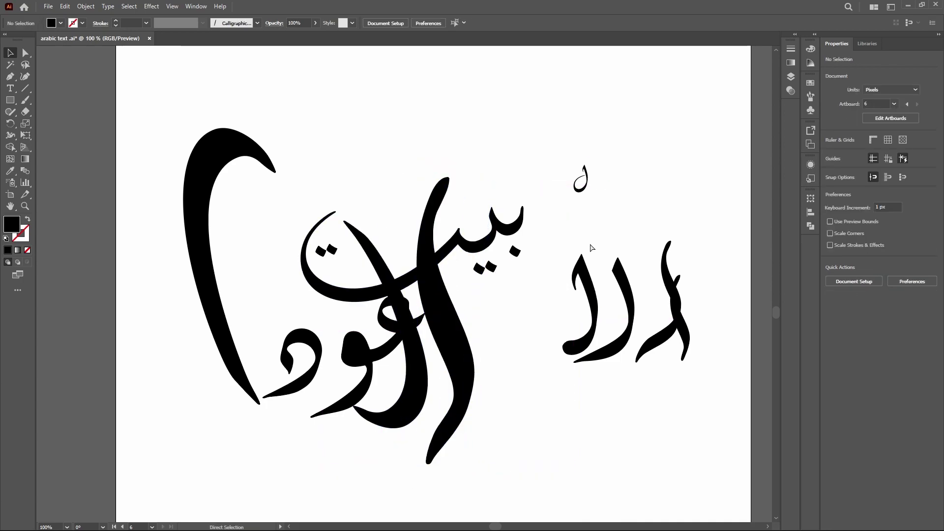
pyautogui.press('a')
pyautogui.hotkey('ctrl', 'z')
pyautogui.hotkey('ctrl', 'z')
pyautogui.hotkey('ctrl', 'z')
pyautogui.hotkey('ctrl', 'z')
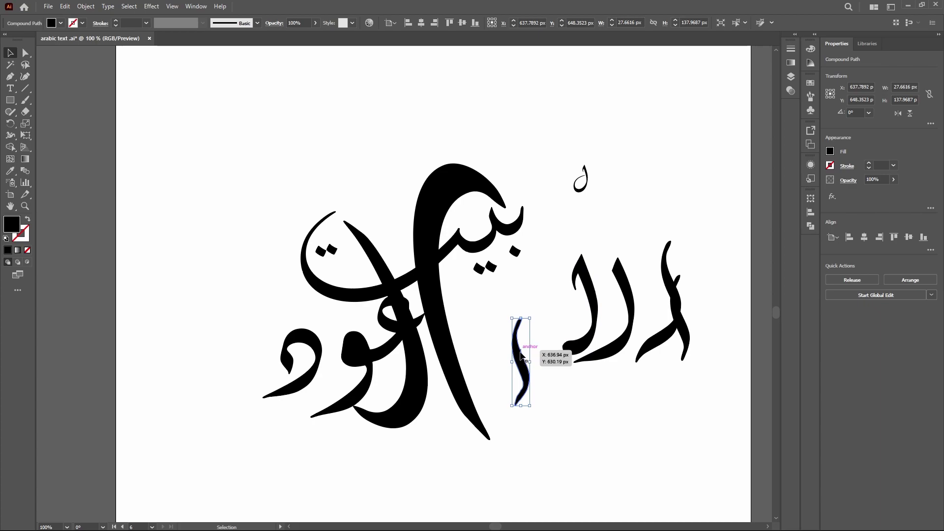
pyautogui.hotkey('ctrl', 'z')
pyautogui.hotkey('ctrl', 'z')
pyautogui.hotkey('ctrl', 'z')
pyautogui.hotkey('ctrl', 'z')
pyautogui.hotkey('ctrl', 'z')
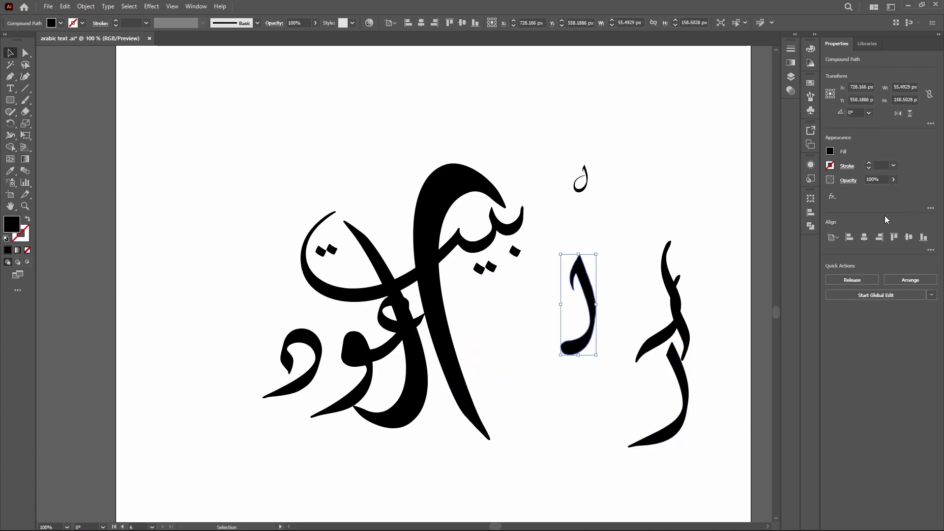
pyautogui.click(902, 114)
pyautogui.click(604, 257)
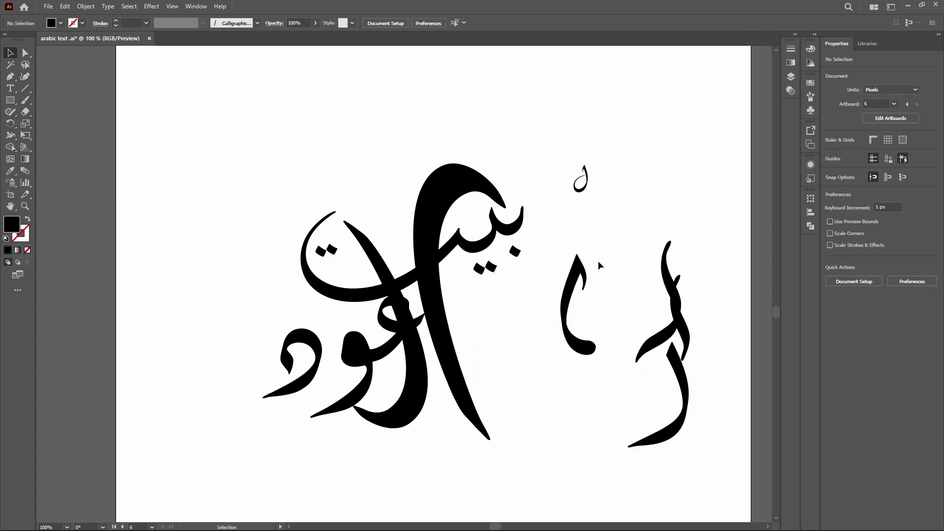
# Enlarge and rotate the small alif, raise the curved stroke, and delete the spare right-side letters.
pyautogui.click(583, 278)
pyautogui.moveTo(595, 253)
pyautogui.mouseDown()
pyautogui.moveTo(632, 94)
pyautogui.moveTo(605, 113)
pyautogui.mouseUp()
pyautogui.moveTo(580, 295)
pyautogui.mouseDown()
pyautogui.moveTo(425, 308)
pyautogui.moveTo(585, 295)
pyautogui.mouseUp()
pyautogui.moveTo(206, 320); pyautogui.dragTo(440, 296)
pyautogui.moveTo(670, 264); pyautogui.dragTo(681, 129)
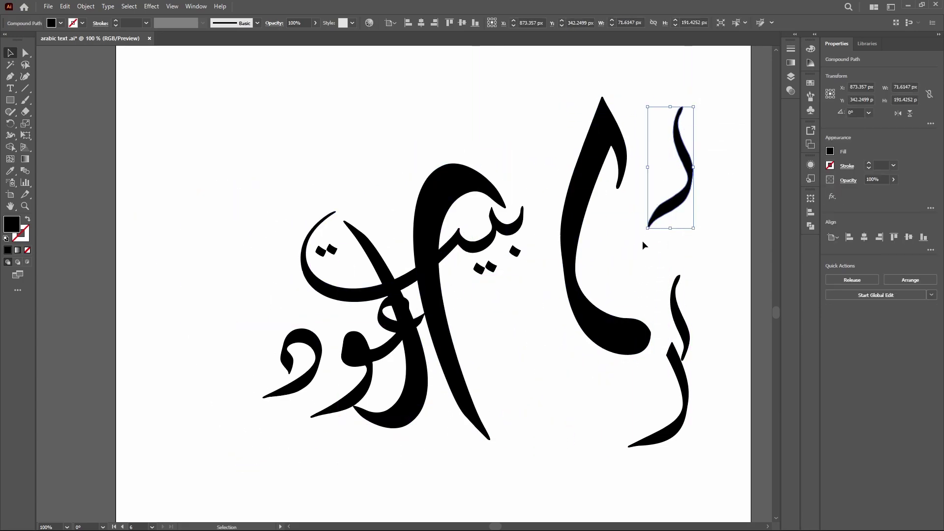
pyautogui.moveTo(716, 212); pyautogui.dragTo(582, 447)
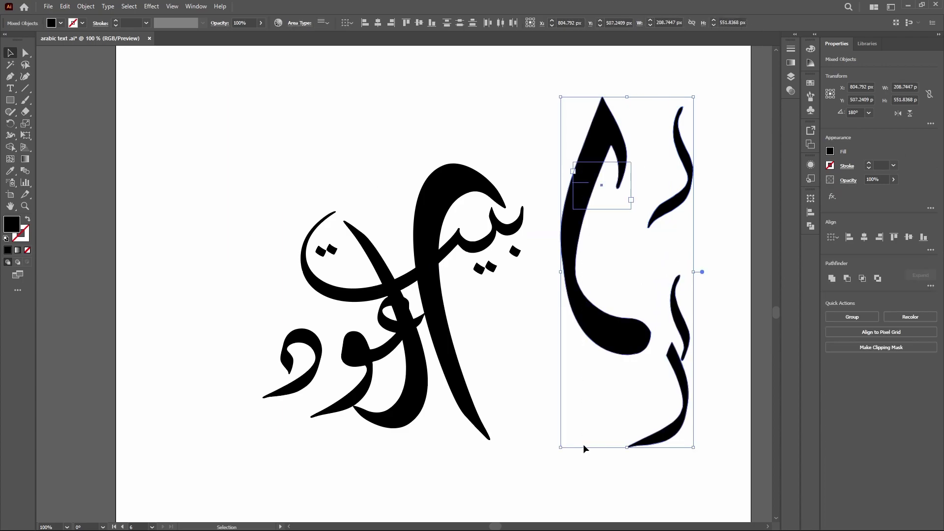
pyautogui.press('Delete')
# Lower the ain letter and resize its bowl.
pyautogui.click(435, 295)
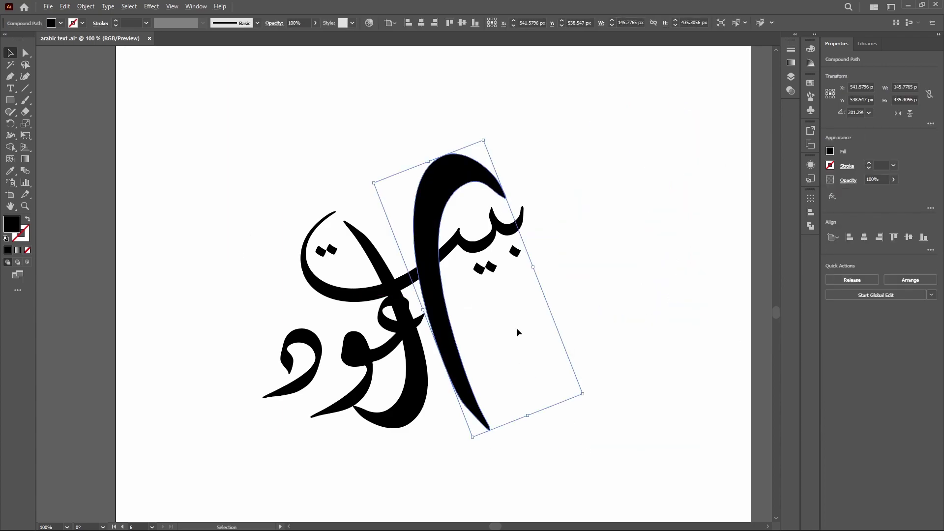
pyautogui.click(610, 287)
pyautogui.moveTo(432, 377); pyautogui.dragTo(435, 391)
pyautogui.click(408, 311)
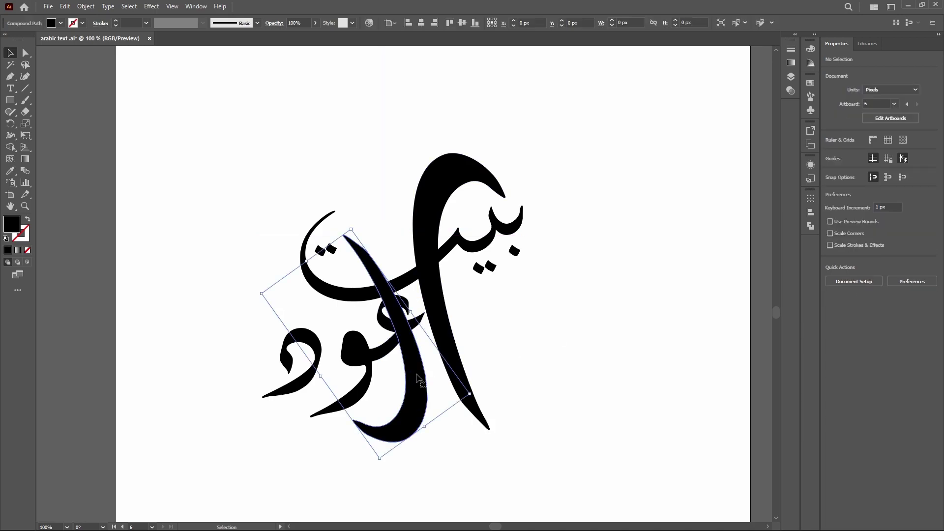
pyautogui.moveTo(432, 312); pyautogui.dragTo(433, 291)
pyautogui.click(433, 368)
# Raise the ba pieces with dots and the long ta stroke slightly.
pyautogui.click(407, 283)
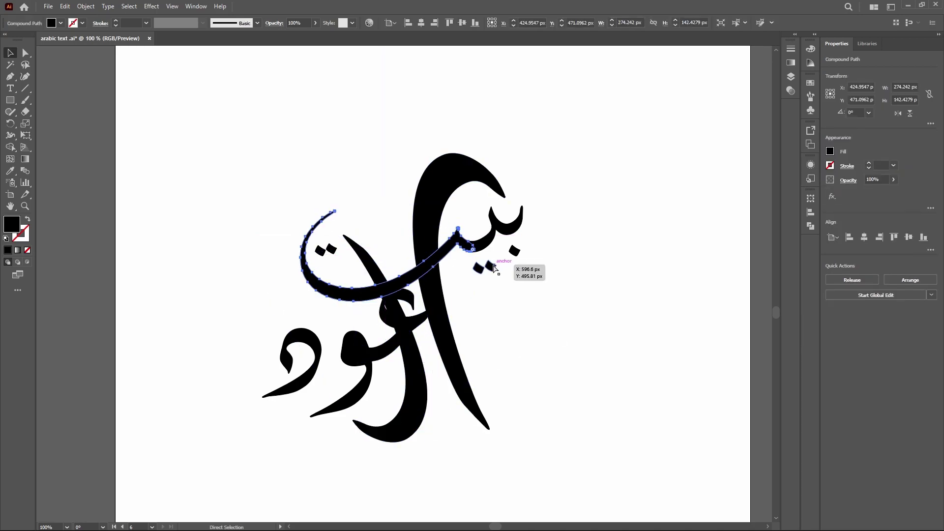
pyautogui.click(511, 227)
pyautogui.keyDown('shift'); pyautogui.click(489, 238); pyautogui.keyUp('shift')
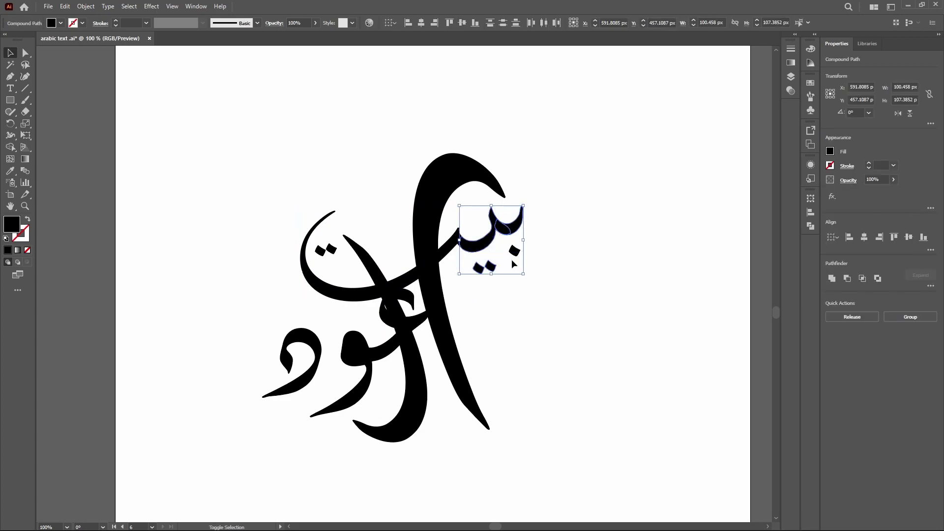
pyautogui.keyDown('shift'); pyautogui.click(401, 277); pyautogui.keyUp('shift')
pyautogui.moveTo(365, 294); pyautogui.dragTo(365, 286)
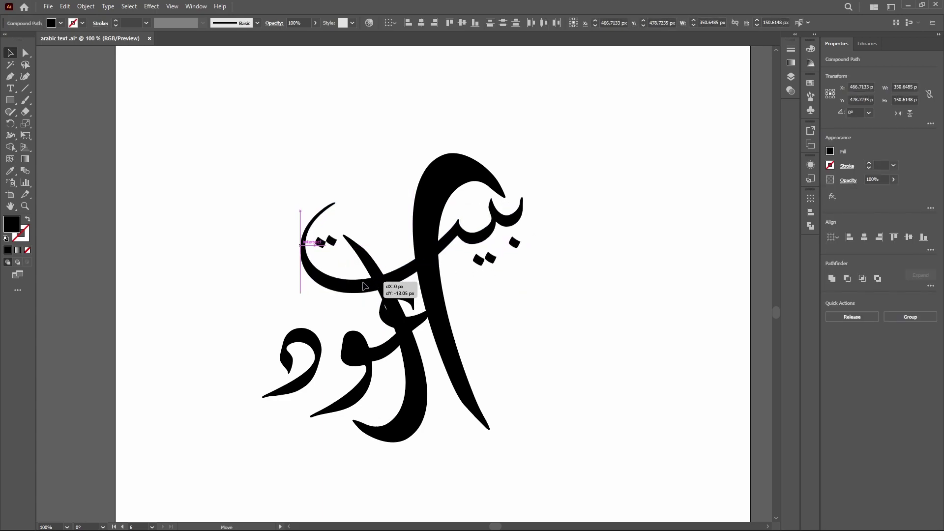
pyautogui.click(483, 297)
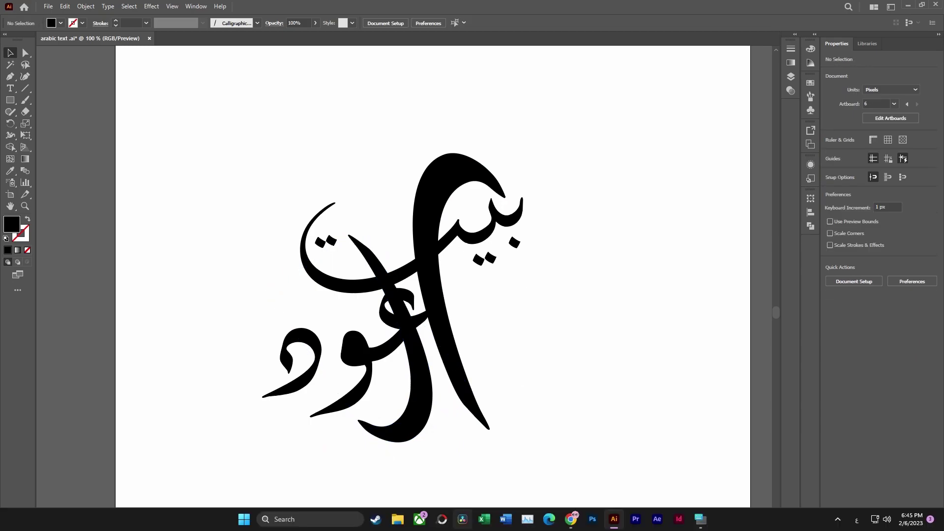
pyautogui.click(570, 520)
pyautogui.click(512, 450)
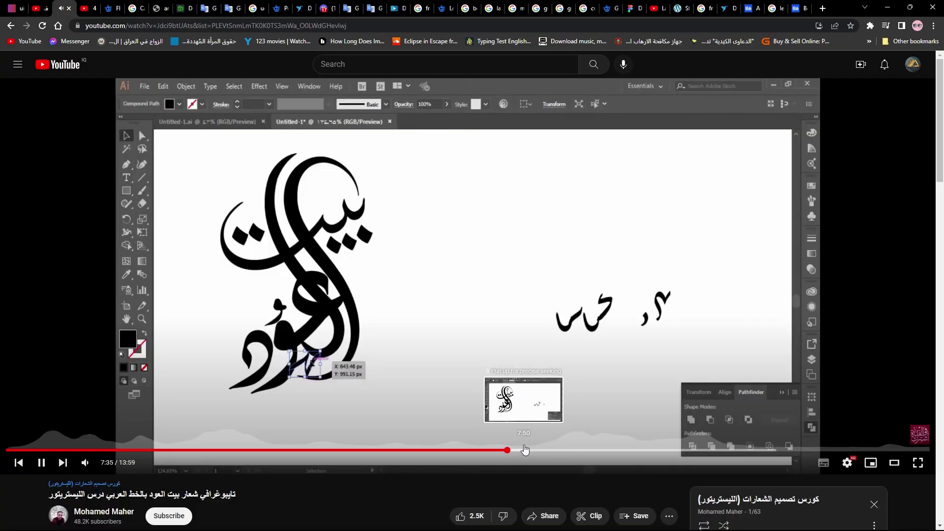
pyautogui.click(481, 450)
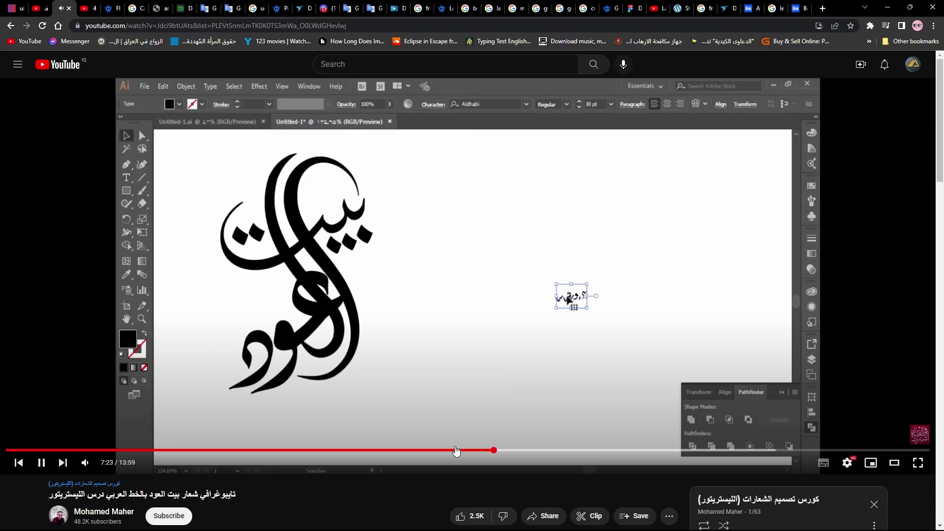
pyautogui.click(483, 450)
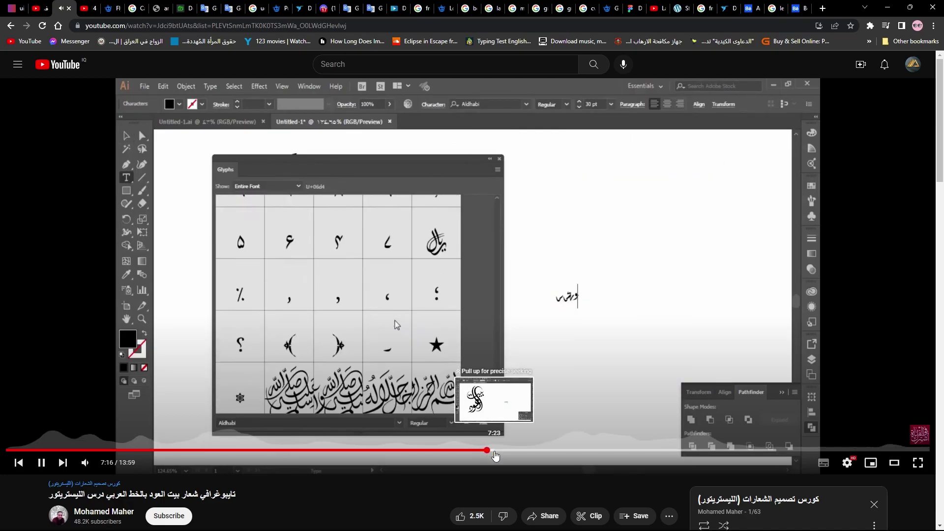
pyautogui.moveTo(458, 450); pyautogui.dragTo(448, 450)
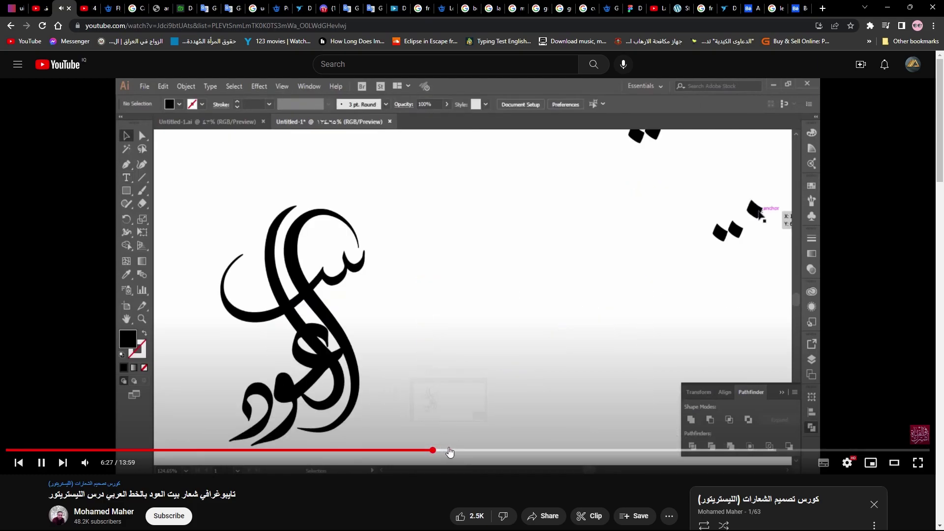
pyautogui.click(549, 519)
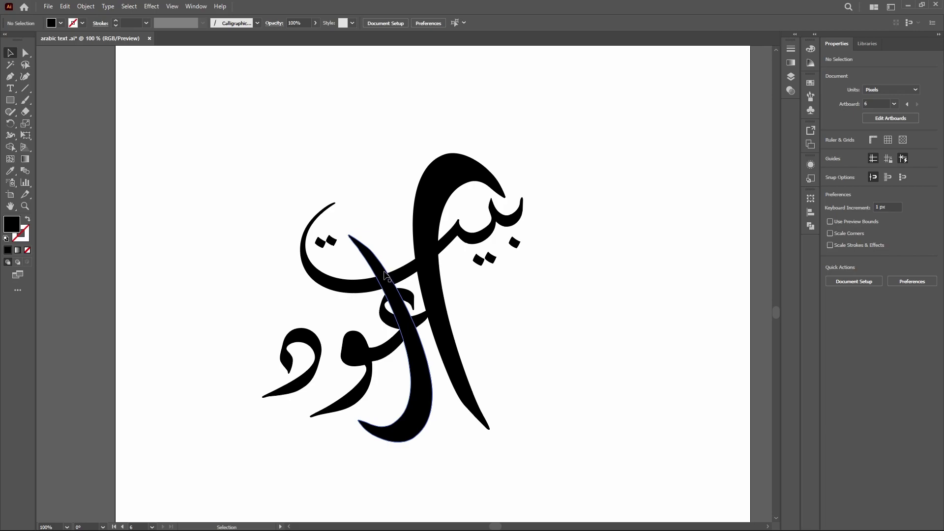
# Narrow the tall alif stroke and raise it slightly.
pyautogui.click(427, 271)
pyautogui.moveTo(522, 271); pyautogui.dragTo(484, 250)
pyautogui.click(592, 280)
pyautogui.moveTo(421, 205); pyautogui.dragTo(422, 192)
# Resize, slightly rotate, and nudge the lower calligraphy stroke down and right.
pyautogui.click(274, 294)
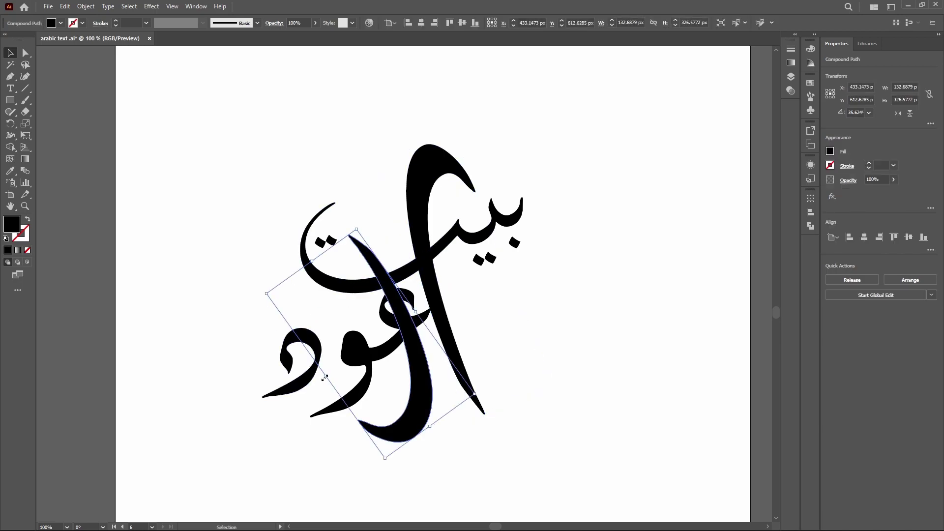
pyautogui.moveTo(324, 377); pyautogui.dragTo(373, 364)
pyautogui.click(484, 301)
pyautogui.moveTo(367, 222)
pyautogui.mouseDown()
pyautogui.moveTo(367, 199)
pyautogui.moveTo(347, 203)
pyautogui.mouseUp()
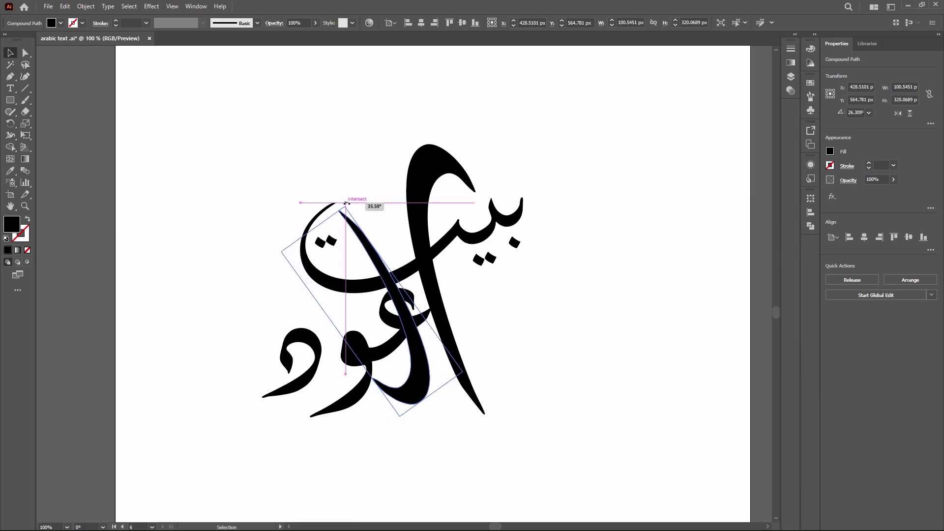
pyautogui.click(373, 238)
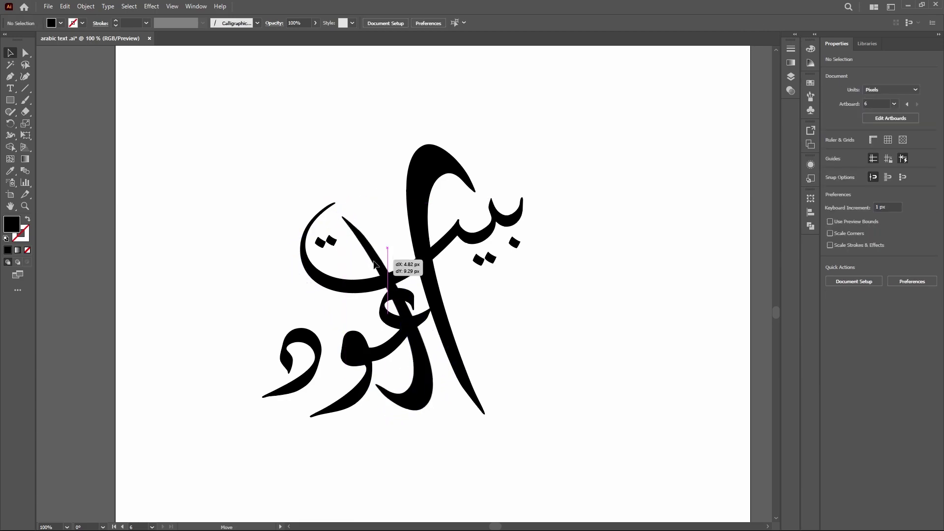
pyautogui.moveTo(373, 257); pyautogui.dragTo(401, 265)
pyautogui.click(538, 280)
# Narrow and shift the tall stroke, then draw a placeholder text frame right of the composition.
pyautogui.click(429, 173)
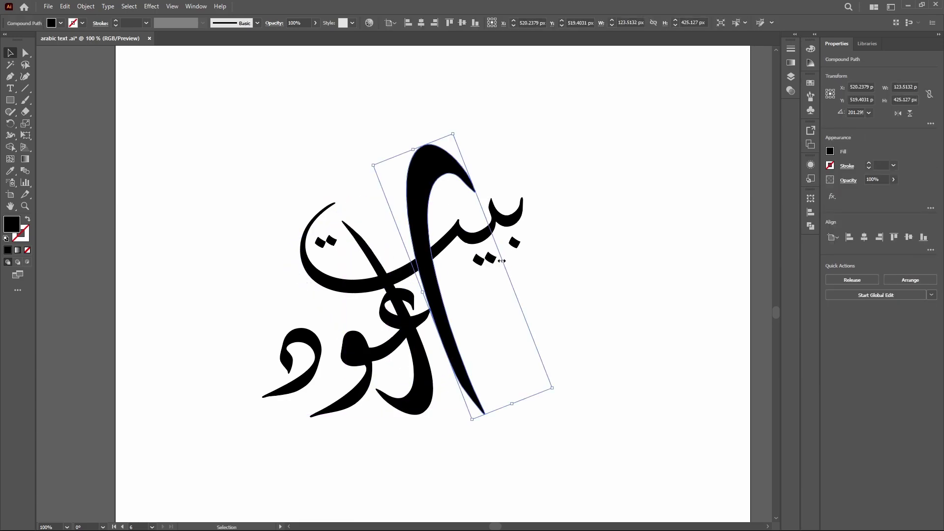
pyautogui.moveTo(502, 261)
pyautogui.mouseDown()
pyautogui.moveTo(489, 263)
pyautogui.moveTo(507, 266)
pyautogui.mouseUp()
pyautogui.click(578, 291)
pyautogui.moveTo(437, 287); pyautogui.dragTo(434, 293)
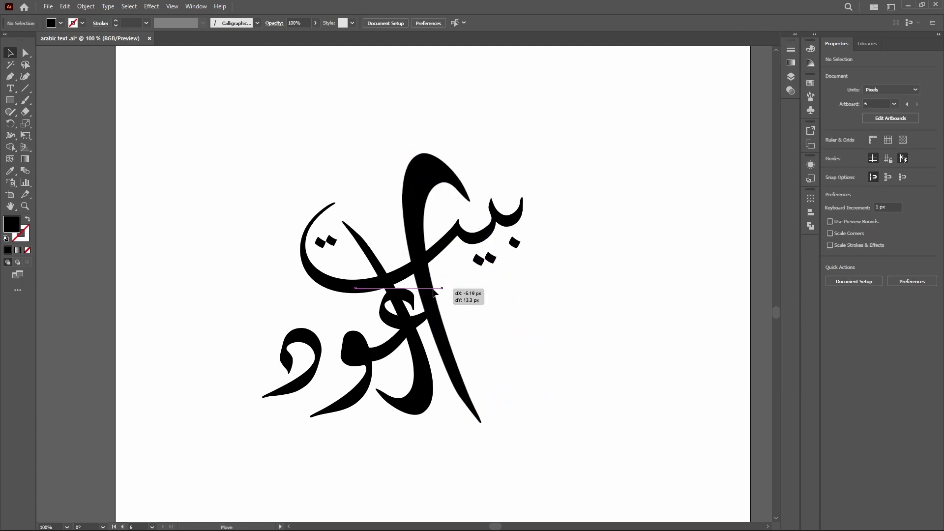
pyautogui.click(524, 320)
pyautogui.press('t')
pyautogui.moveTo(529, 268); pyautogui.dragTo(710, 469)
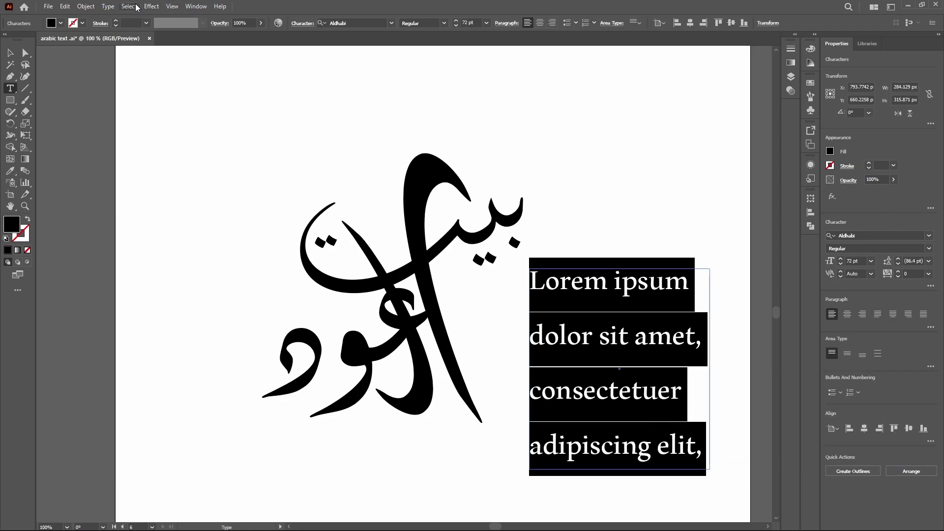
# Show the full Aldhabi glyph set and replace the placeholder with the first two letter forms.
pyautogui.click(108, 7)
pyautogui.click(137, 65)
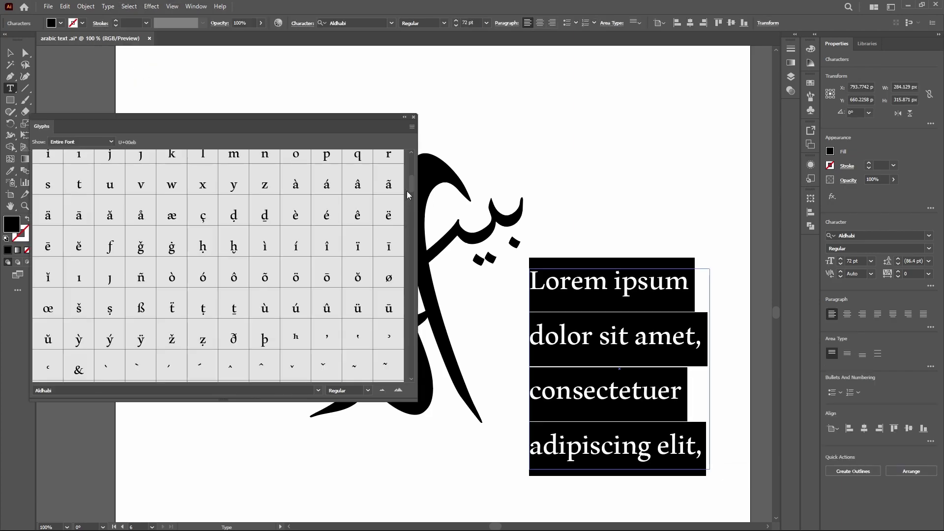
pyautogui.moveTo(410, 172); pyautogui.dragTo(415, 236)
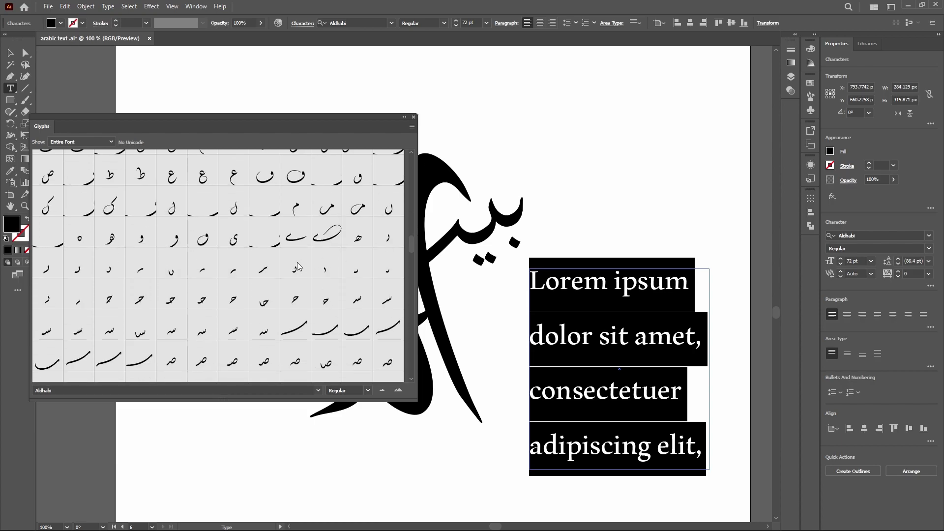
pyautogui.doubleClick(326, 264)
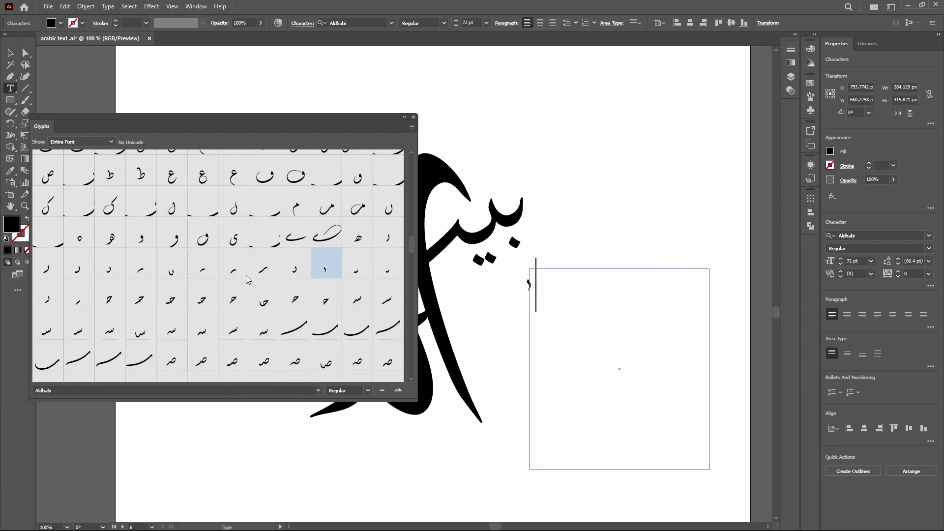
pyautogui.doubleClick(78, 302)
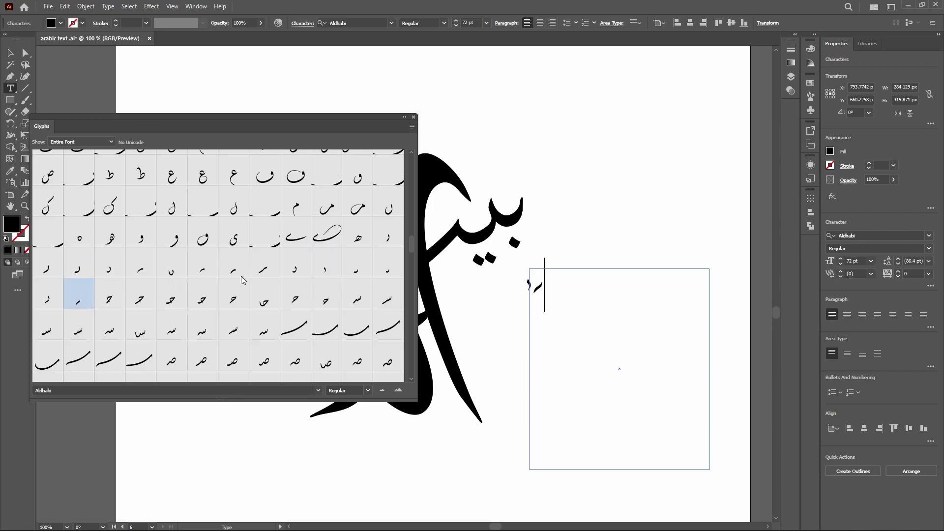
# Append four more Aldhabi connecting letter forms from further down the glyph list.
pyautogui.scroll(-1, 263, 285)
pyautogui.scroll(-1, 255, 290)
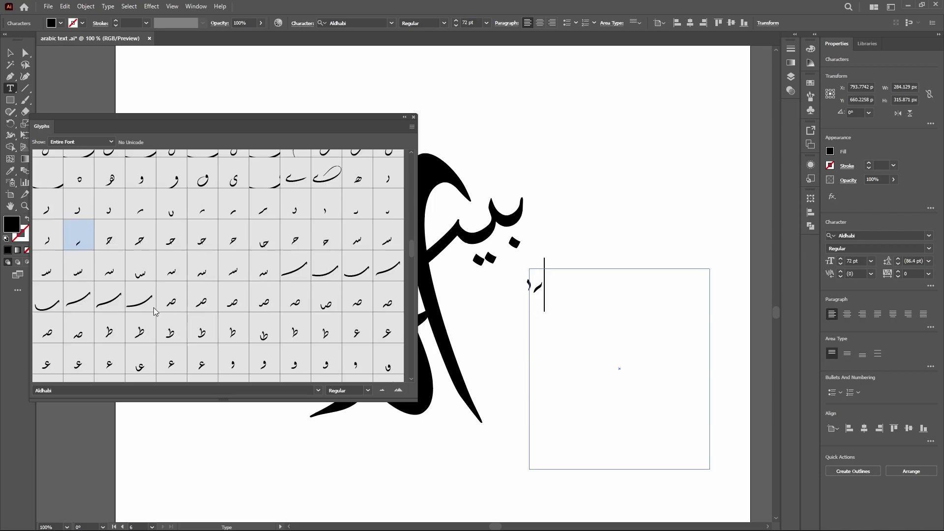
pyautogui.doubleClick(329, 211)
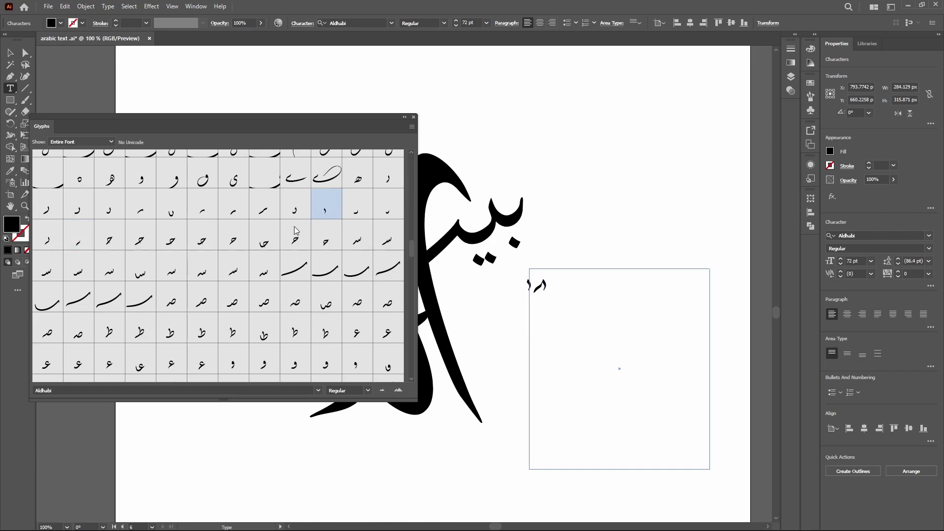
pyautogui.scroll(-2, 195, 285)
pyautogui.scroll(-2, 195, 285)
pyautogui.scroll(-3, 196, 286)
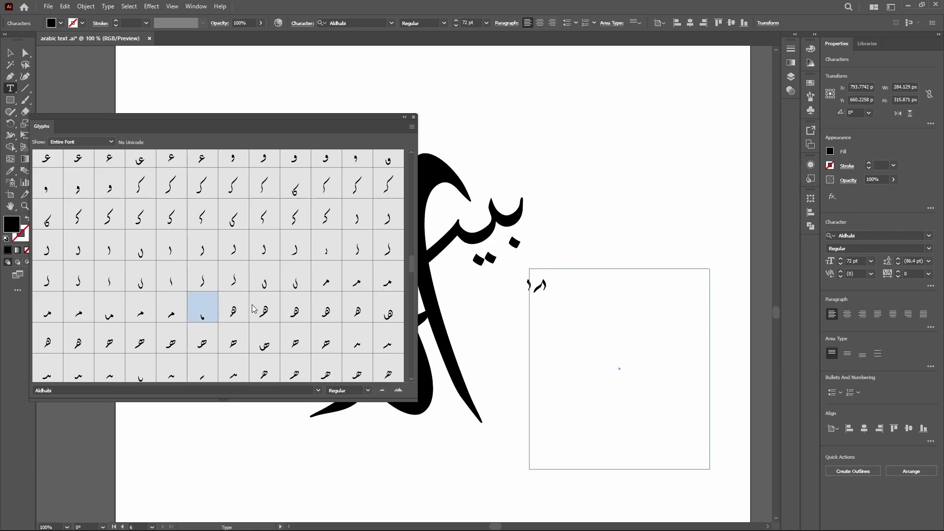
pyautogui.scroll(-2, 196, 311)
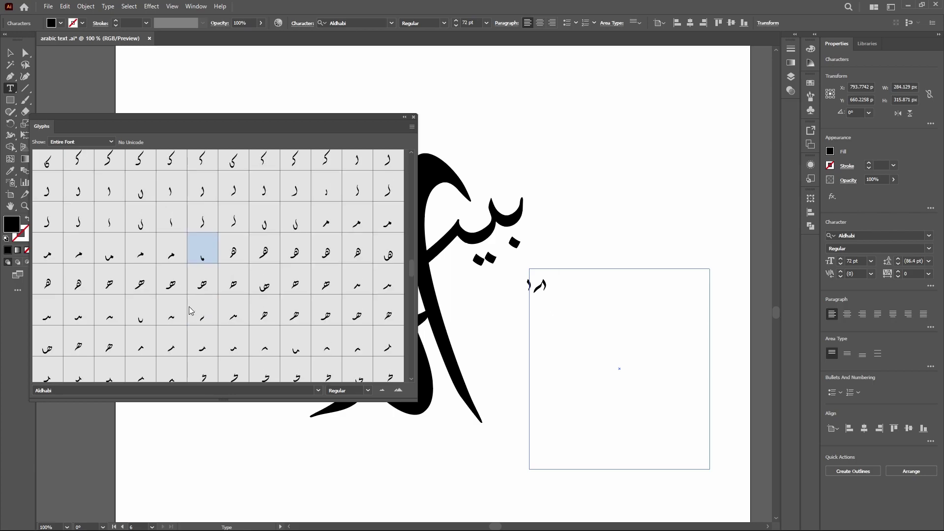
pyautogui.scroll(-1, 190, 309)
pyautogui.scroll(-1, 190, 310)
pyautogui.scroll(-1, 190, 310)
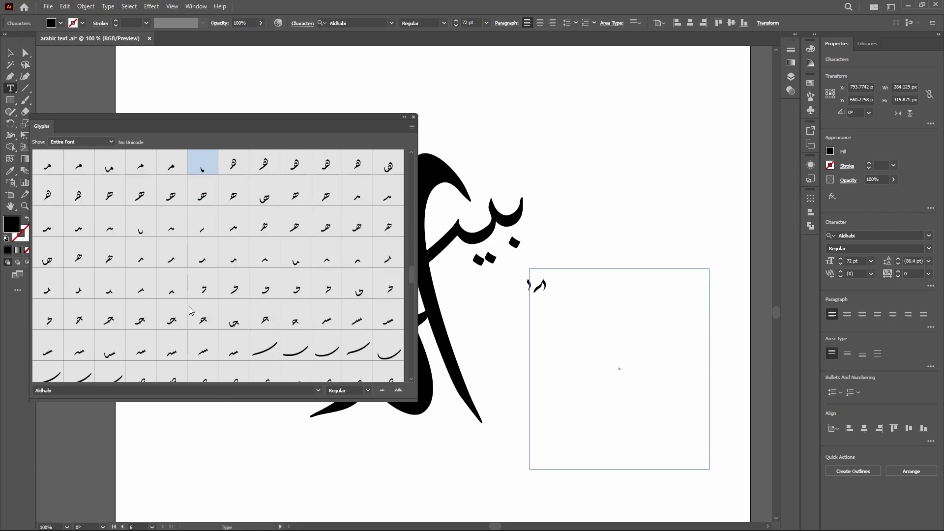
pyautogui.scroll(-1, 189, 310)
pyautogui.scroll(-1, 189, 310)
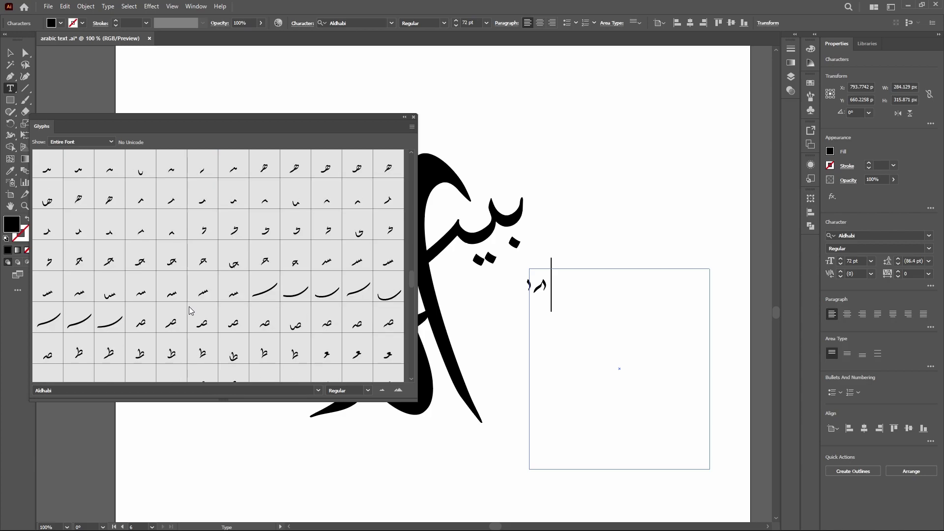
pyautogui.scroll(-1, 236, 330)
pyautogui.scroll(-1, 188, 320)
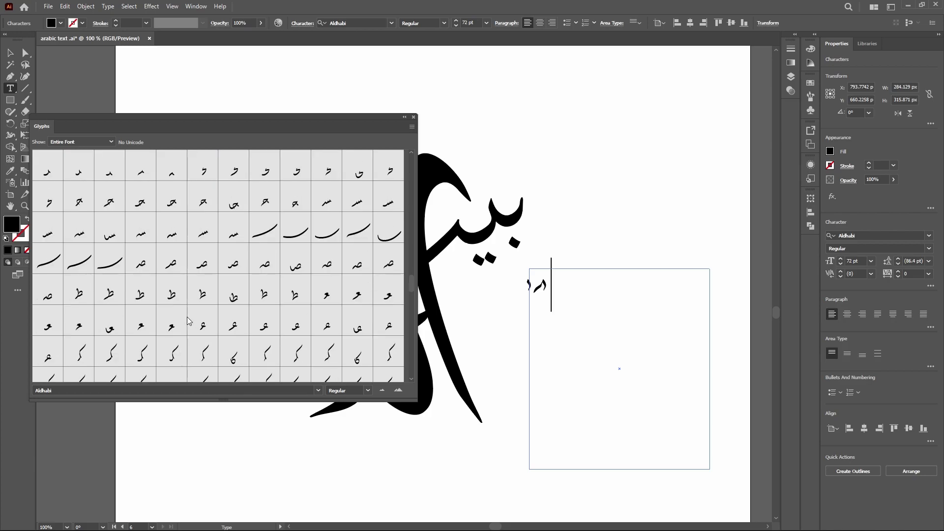
pyautogui.doubleClick(387, 323)
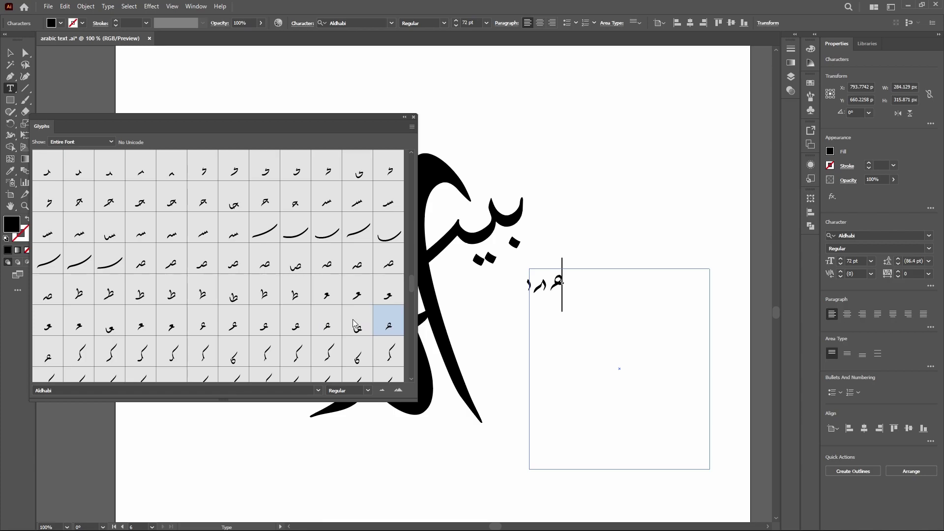
pyautogui.scroll(-1, 282, 304)
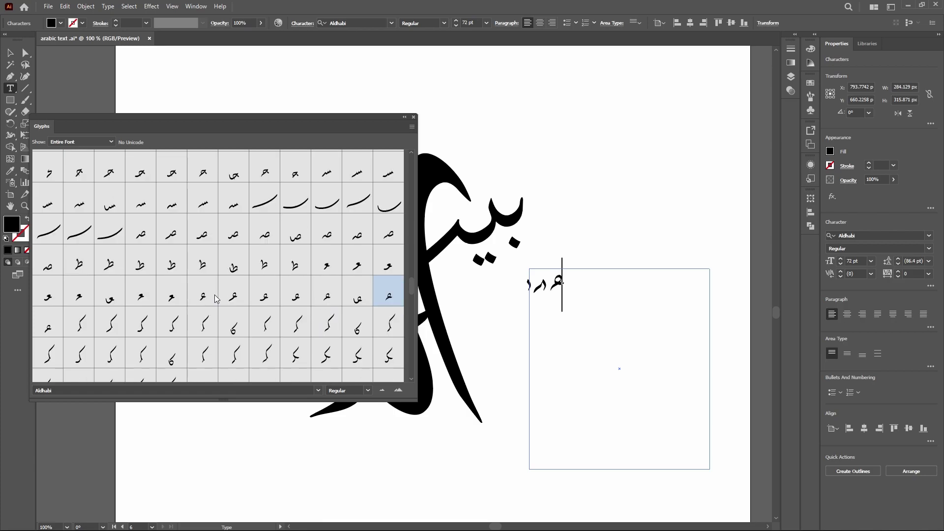
pyautogui.scroll(-1, 217, 298)
pyautogui.scroll(-1, 216, 298)
pyautogui.scroll(-2, 215, 298)
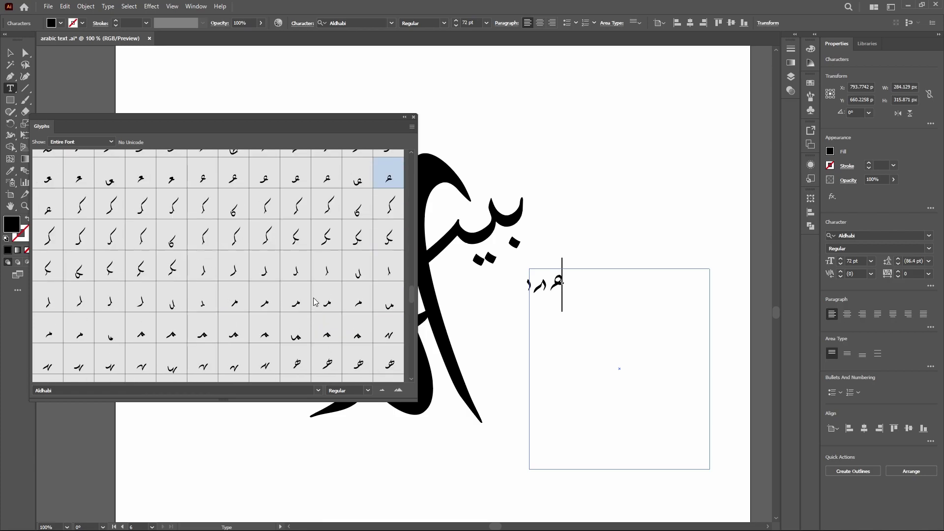
pyautogui.doubleClick(387, 331)
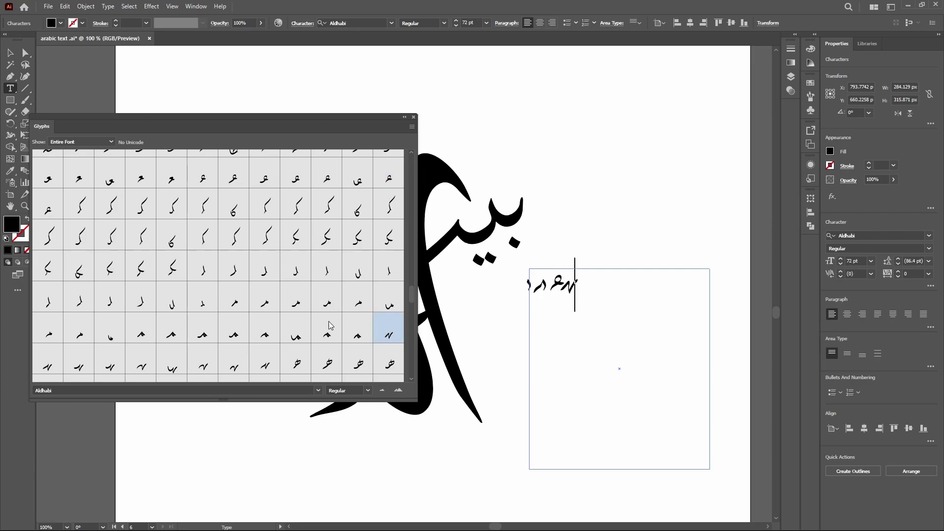
pyautogui.scroll(-1, 118, 310)
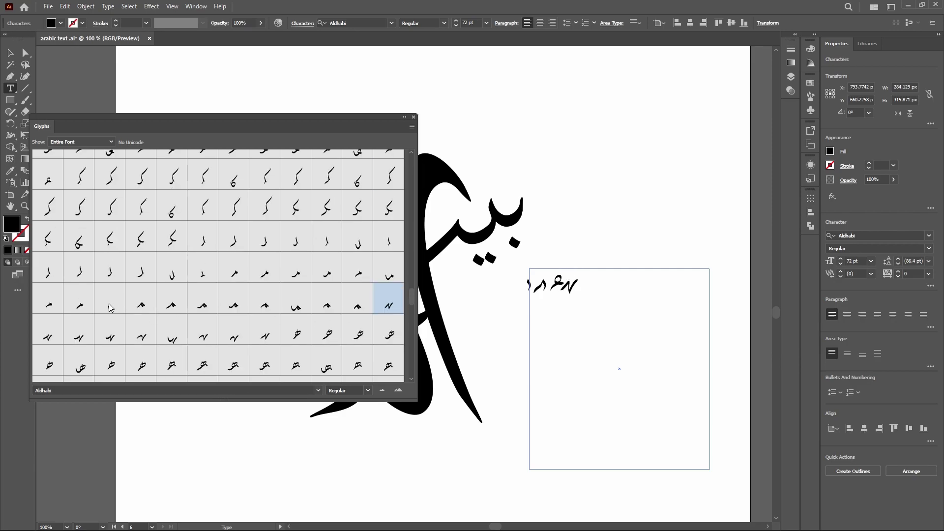
pyautogui.doubleClick(120, 331)
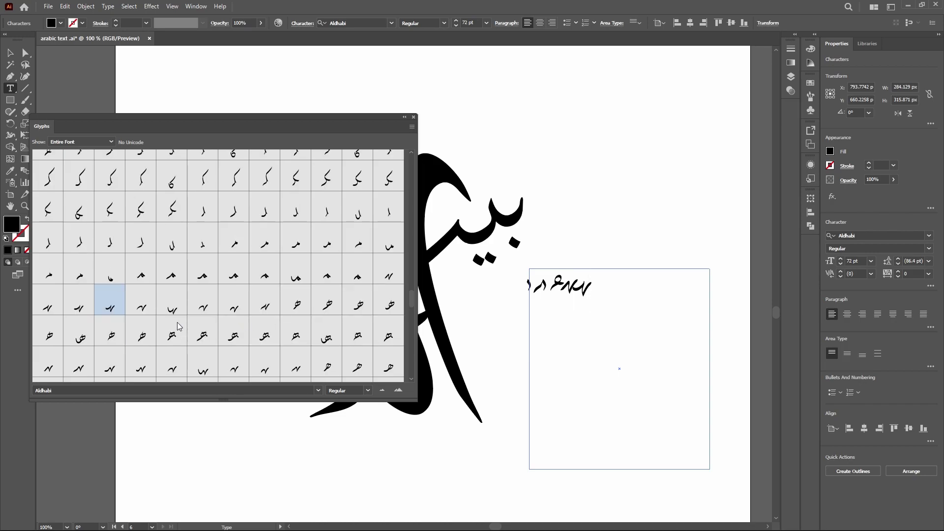
# Add the final glyphs including the letter و, then close the Glyphs panel.
pyautogui.scroll(-1, 179, 327)
pyautogui.scroll(-1, 236, 333)
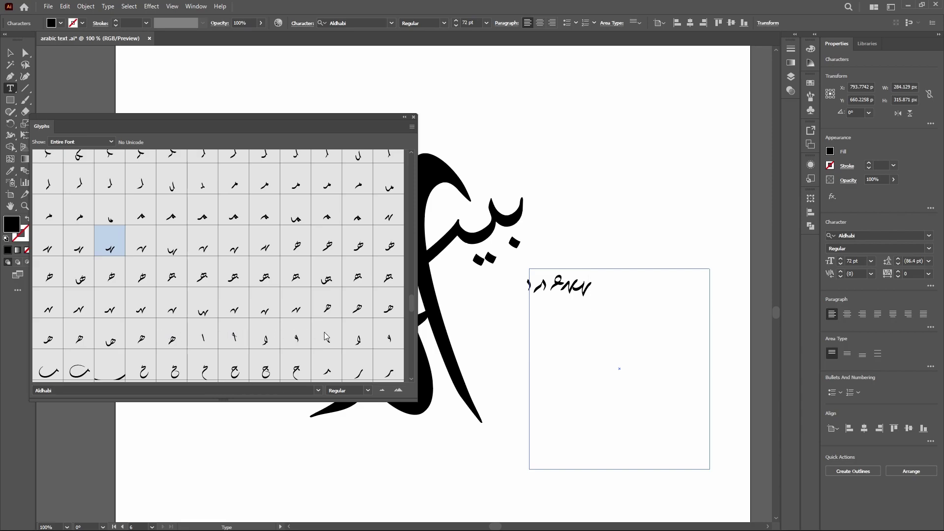
pyautogui.scroll(-1, 323, 336)
pyautogui.scroll(-3, 248, 328)
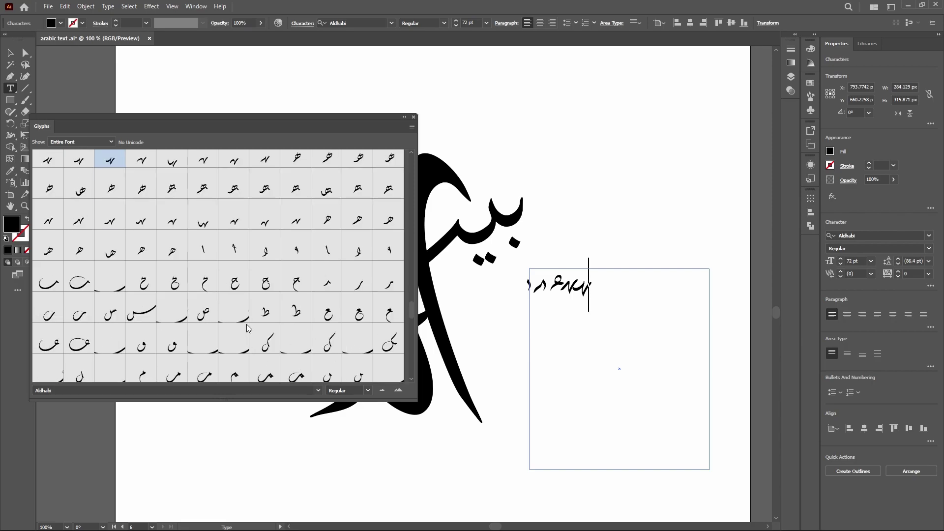
pyautogui.scroll(-2, 246, 324)
pyautogui.scroll(-2, 246, 324)
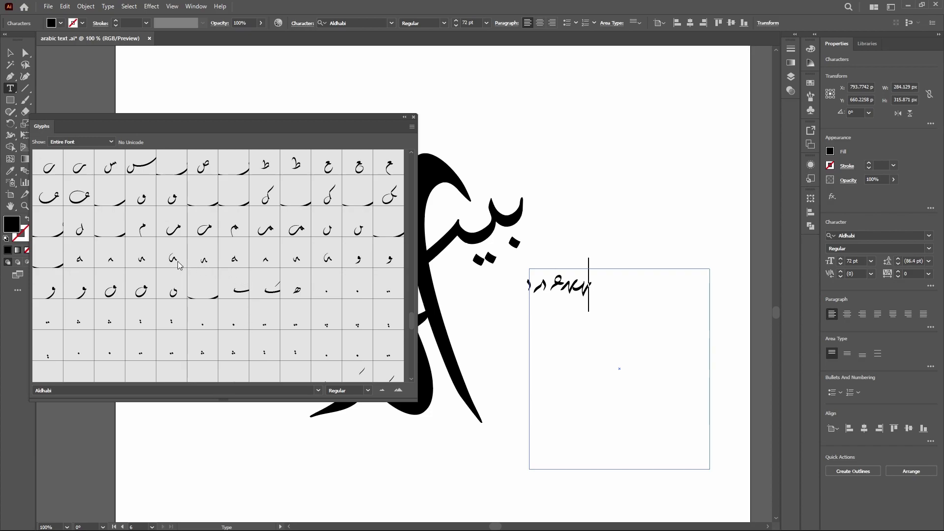
pyautogui.doubleClick(327, 253)
pyautogui.click(389, 256)
pyautogui.doubleClick(388, 256)
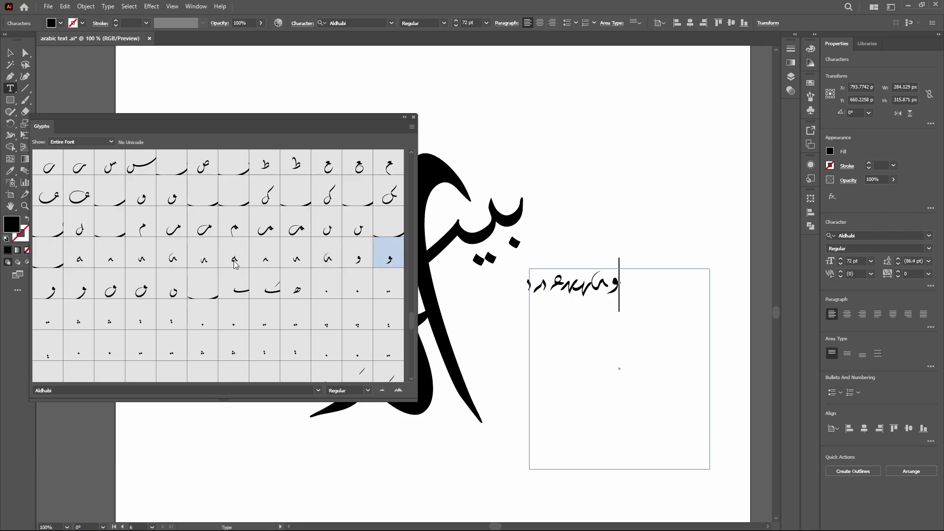
pyautogui.scroll(-1, 234, 265)
pyautogui.scroll(-4, 264, 281)
pyautogui.scroll(-1, 264, 280)
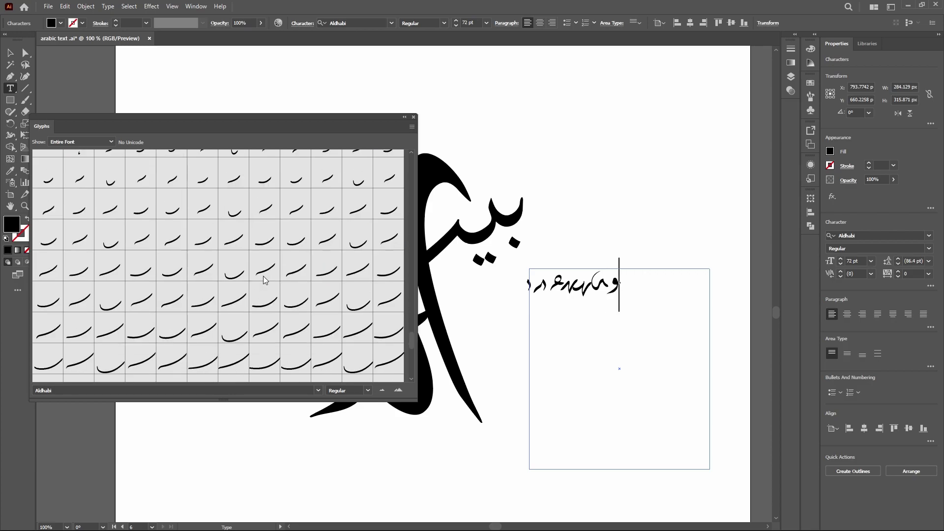
pyautogui.scroll(-1, 265, 280)
pyautogui.scroll(-2, 265, 280)
pyautogui.scroll(-2, 264, 281)
pyautogui.scroll(-1, 265, 280)
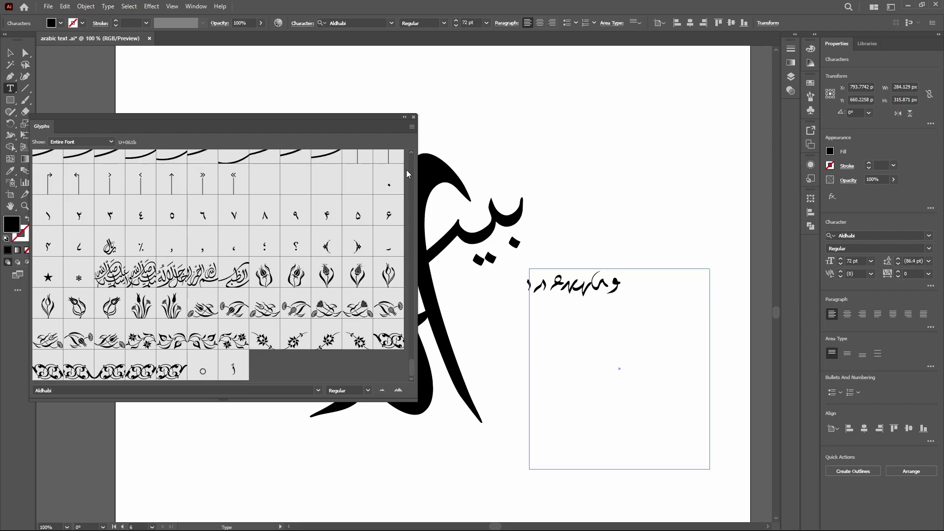
pyautogui.click(414, 117)
# Convert the Aldhabi glyph row to outlines and enlarge it.
pyautogui.click(10, 53)
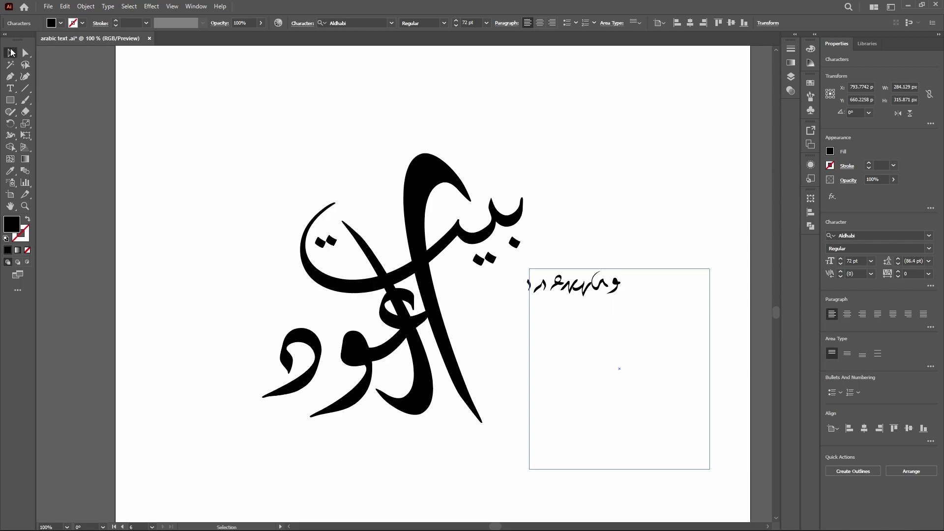
pyautogui.click(654, 226)
pyautogui.click(527, 327)
pyautogui.rightClick(592, 322)
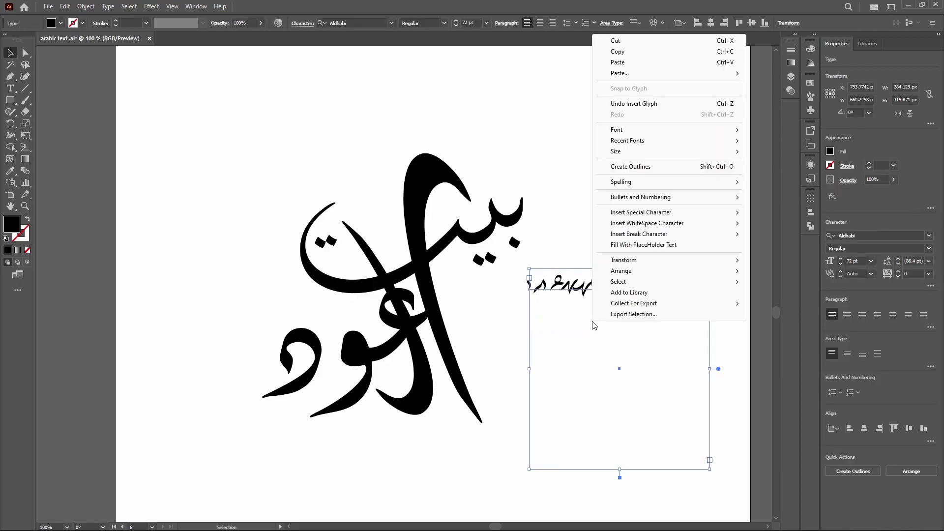
pyautogui.click(621, 166)
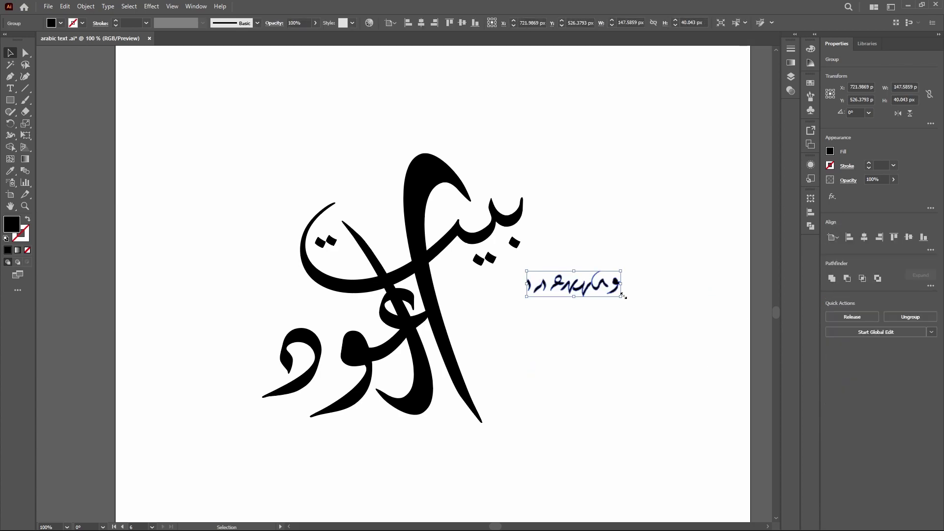
pyautogui.moveTo(620, 297); pyautogui.dragTo(721, 324)
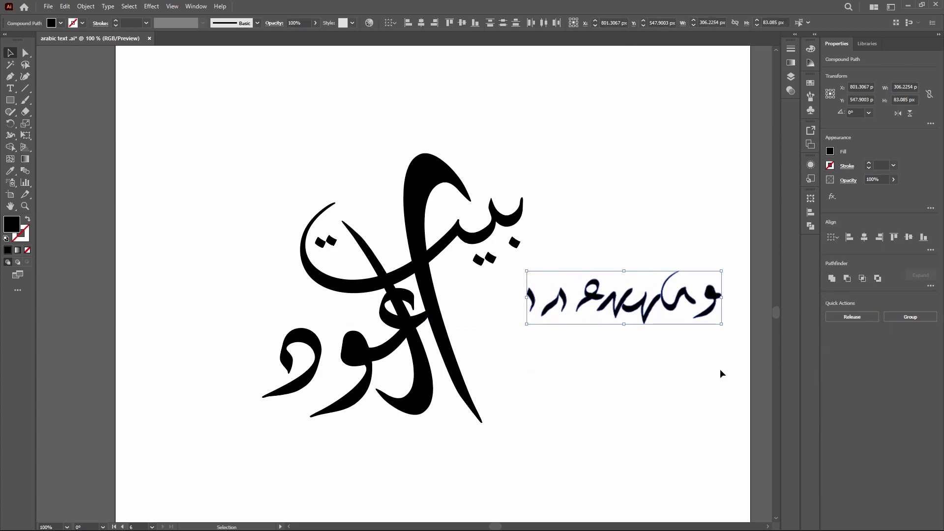
pyautogui.click(574, 349)
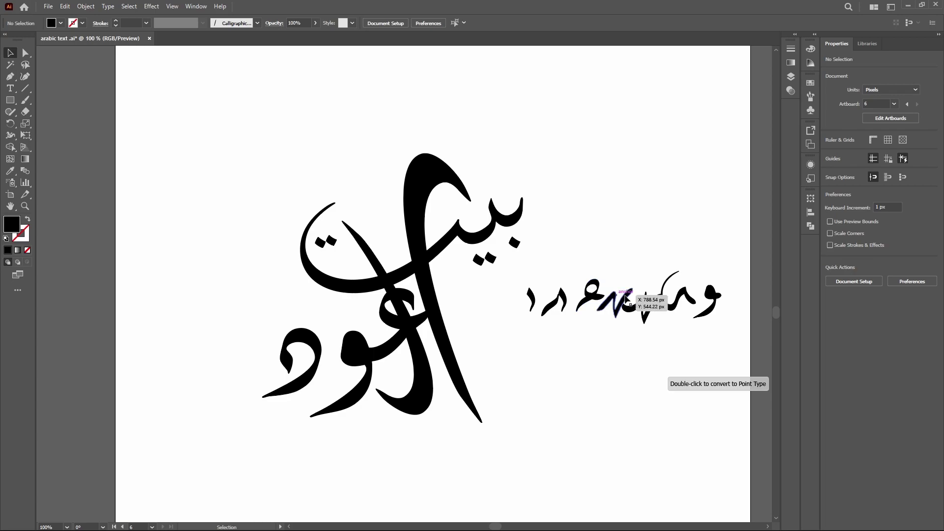
# Pull the و glyph out of the row and shift a small stroke piece lower.
pyautogui.moveTo(710, 307)
pyautogui.mouseDown()
pyautogui.moveTo(461, 284)
pyautogui.moveTo(366, 308)
pyautogui.mouseUp()
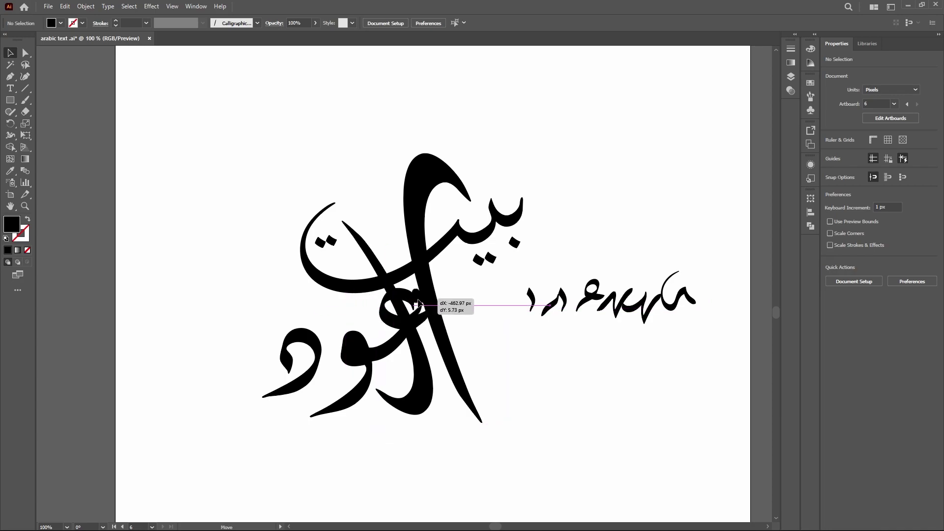
pyautogui.moveTo(368, 308)
pyautogui.mouseDown()
pyautogui.moveTo(545, 267)
pyautogui.moveTo(645, 196)
pyautogui.mouseUp()
pyautogui.click(545, 375)
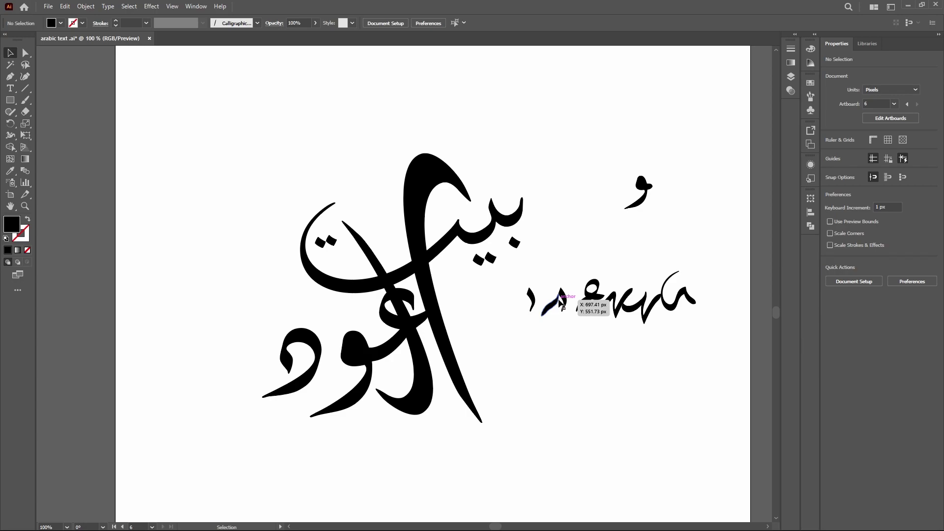
pyautogui.press('a')
pyautogui.moveTo(501, 314)
pyautogui.mouseDown()
pyautogui.moveTo(564, 338)
pyautogui.moveTo(565, 299)
pyautogui.mouseUp()
pyautogui.press('v')
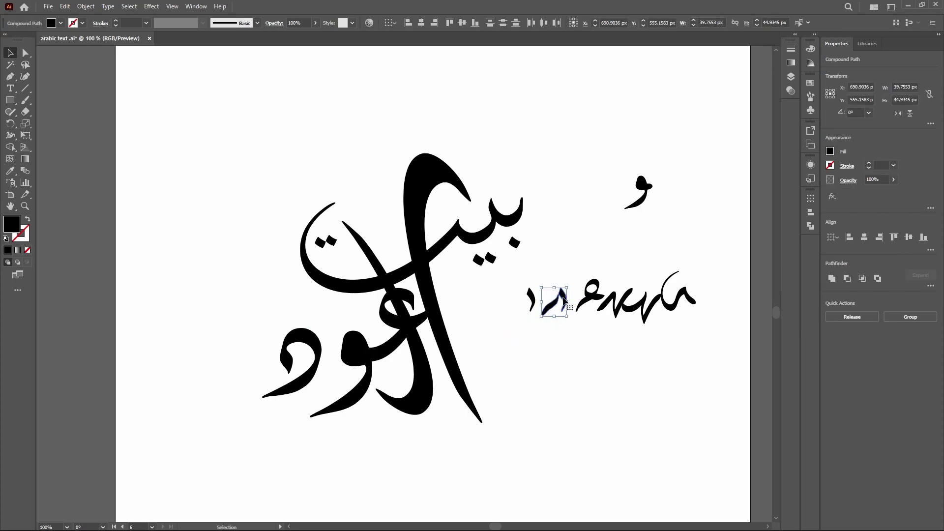
pyautogui.moveTo(564, 299); pyautogui.dragTo(566, 327)
# Move the و piece into the lower word العود and nudge it into place.
pyautogui.click(627, 331)
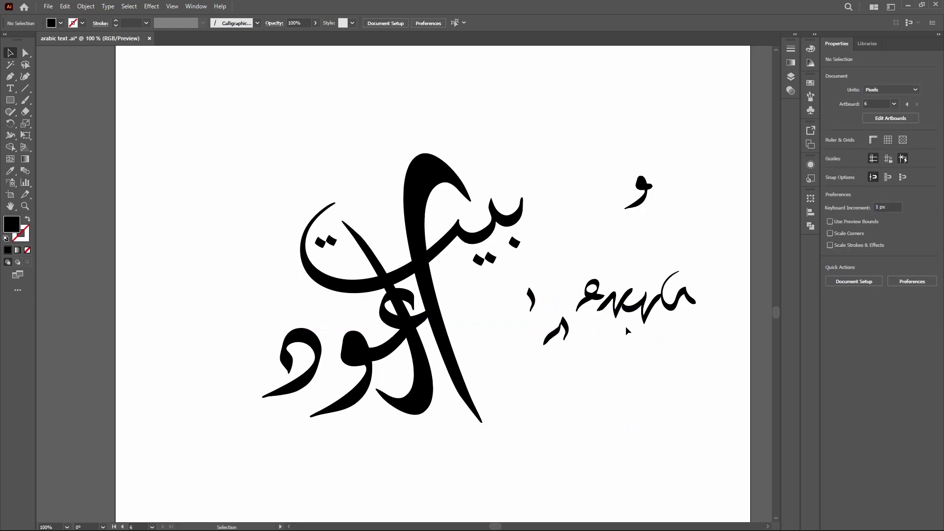
pyautogui.moveTo(641, 186); pyautogui.dragTo(341, 312)
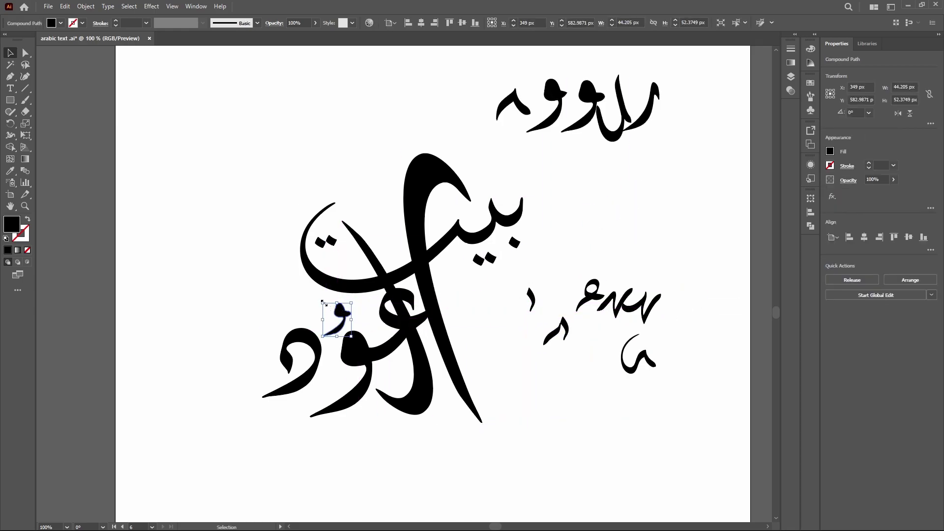
pyautogui.moveTo(340, 320); pyautogui.dragTo(354, 315)
pyautogui.click(492, 300)
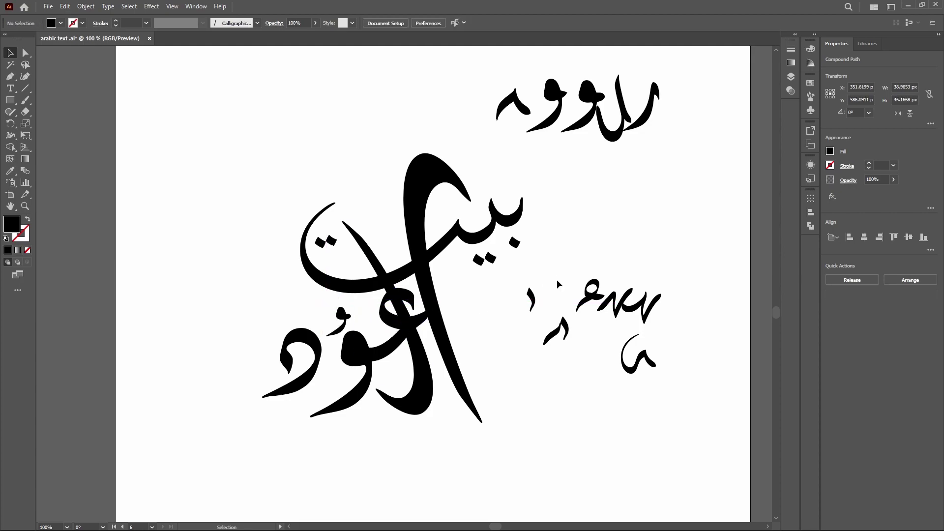
pyautogui.scroll(1, 527, 297)
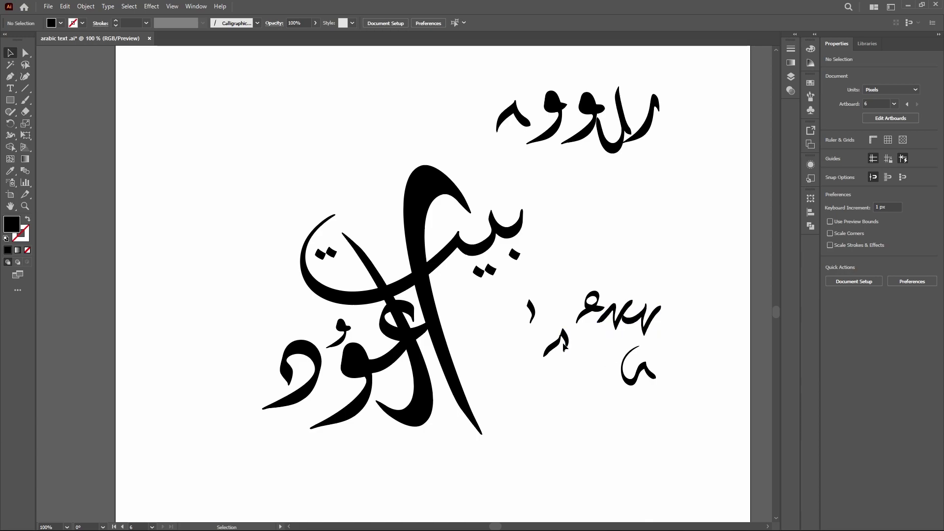
pyautogui.moveTo(565, 346)
pyautogui.mouseDown()
pyautogui.moveTo(550, 364)
pyautogui.moveTo(556, 348)
pyautogui.moveTo(426, 389)
pyautogui.moveTo(384, 389)
pyautogui.mouseUp()
# Place small stroke pieces inside the large letter and on the tall letter's upper curve.
pyautogui.keyDown('shift'); pyautogui.click(566, 340); pyautogui.keyUp('shift')
pyautogui.click(510, 374)
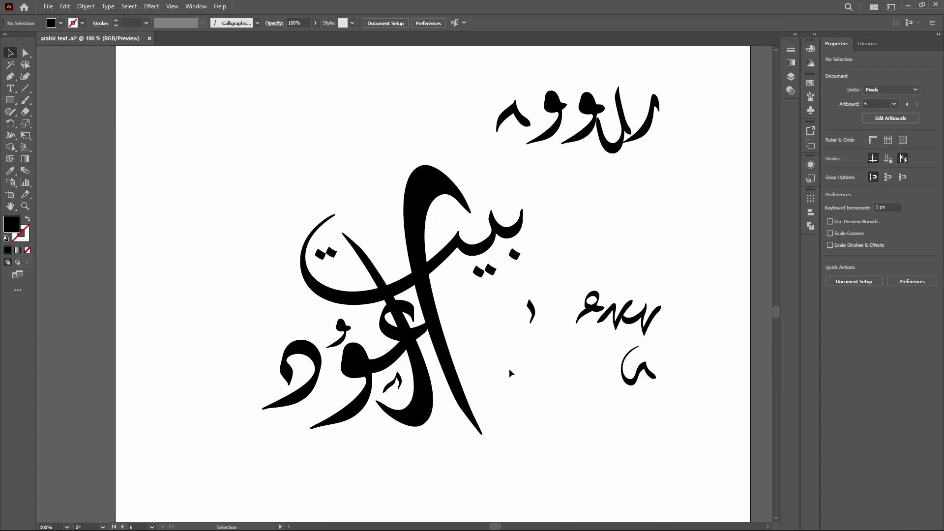
pyautogui.scroll(1, 574, 332)
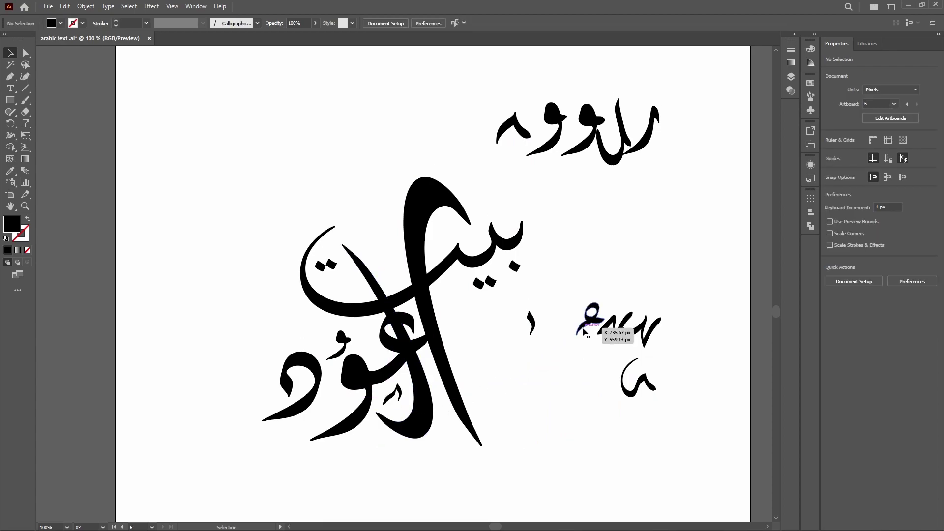
pyautogui.moveTo(642, 331)
pyautogui.mouseDown()
pyautogui.moveTo(660, 328)
pyautogui.moveTo(646, 341)
pyautogui.moveTo(447, 241)
pyautogui.mouseUp()
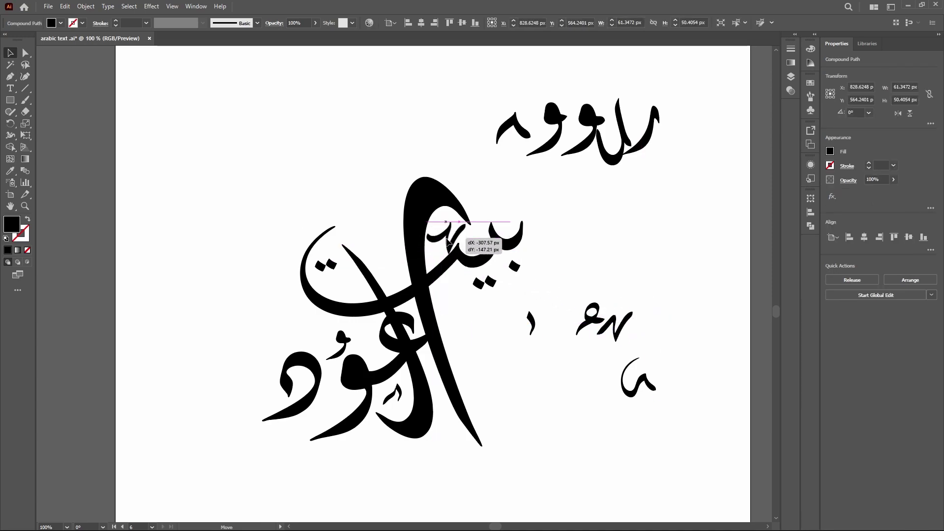
pyautogui.moveTo(448, 241); pyautogui.dragTo(445, 242)
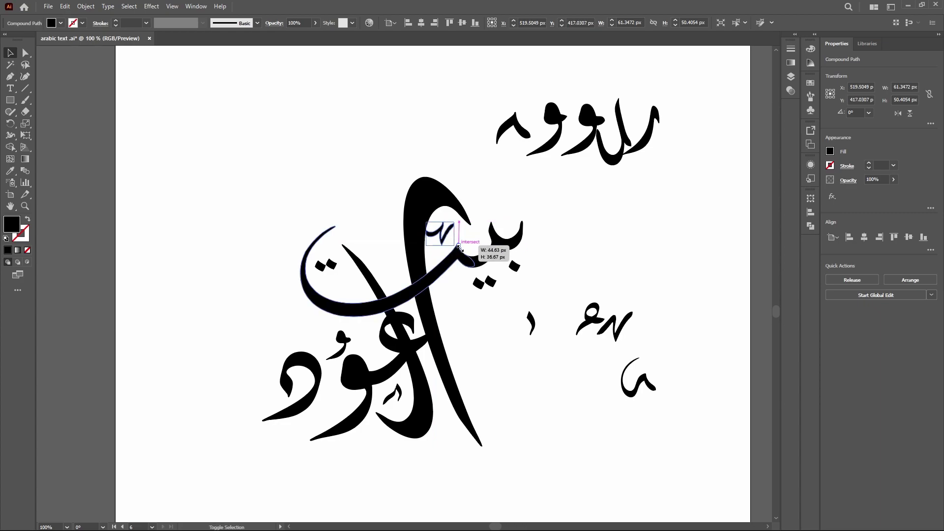
pyautogui.click(486, 236)
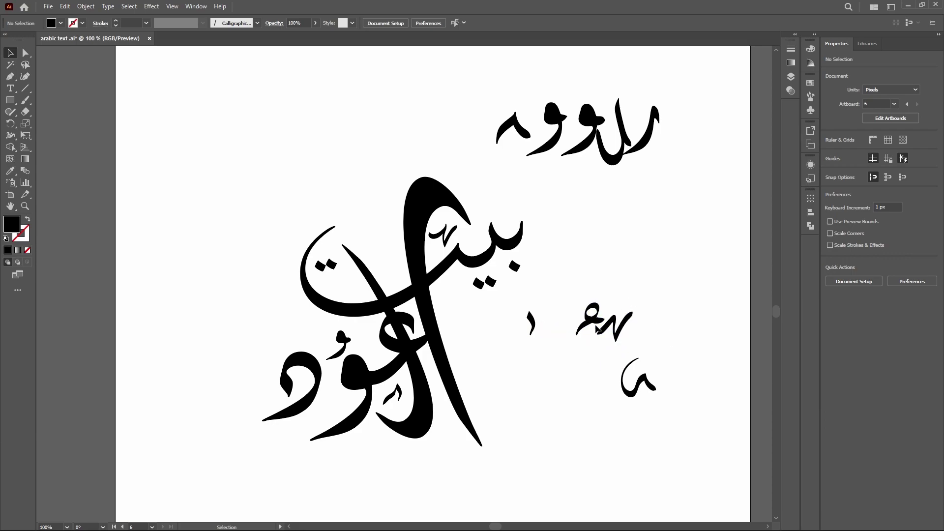
# Move the small alef glyph onto the large letter.
pyautogui.scroll(1, 589, 301)
pyautogui.moveTo(531, 332)
pyautogui.mouseDown()
pyautogui.moveTo(431, 269)
pyautogui.moveTo(561, 317)
pyautogui.mouseUp()
pyautogui.scroll(-1, 541, 361)
pyautogui.click(539, 351)
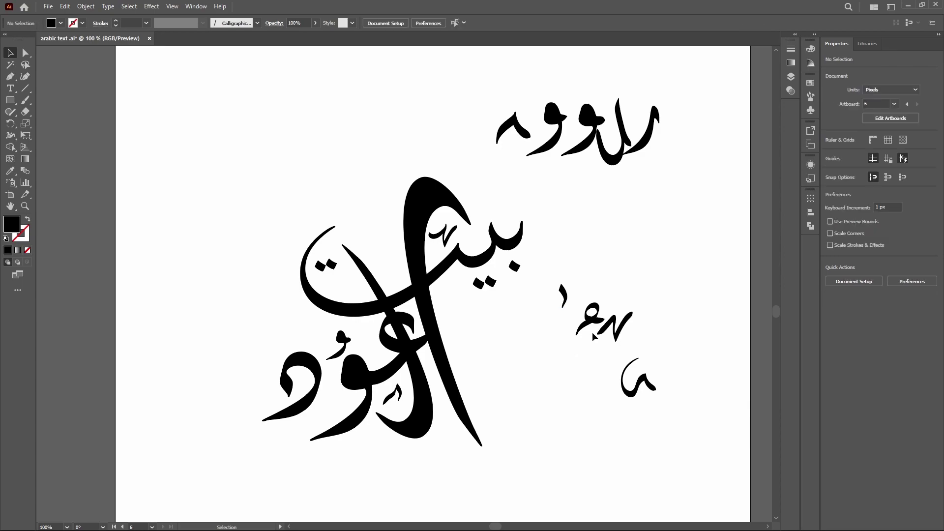
# Marquee-select all the leftover spare glyphs on the right.
pyautogui.moveTo(678, 287); pyautogui.dragTo(577, 412)
pyautogui.moveTo(683, 283); pyautogui.dragTo(562, 409)
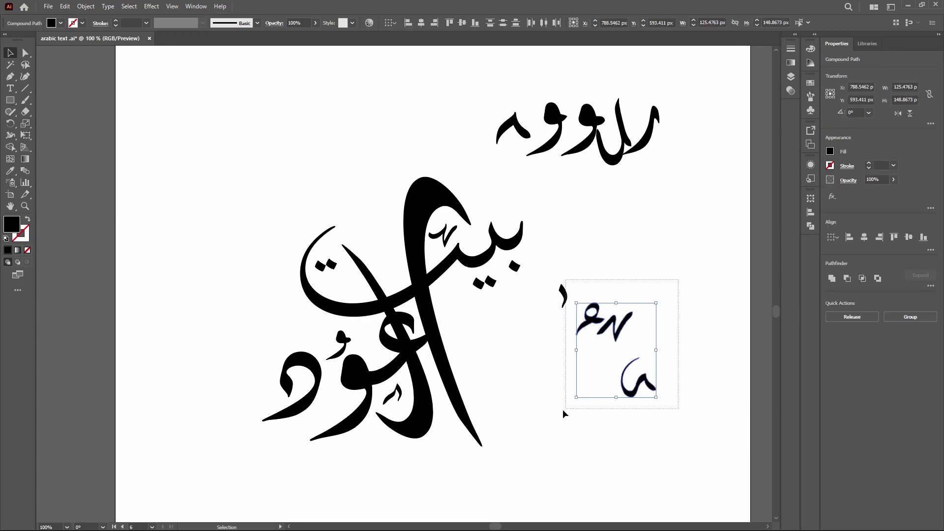
pyautogui.moveTo(681, 252); pyautogui.dragTo(555, 390)
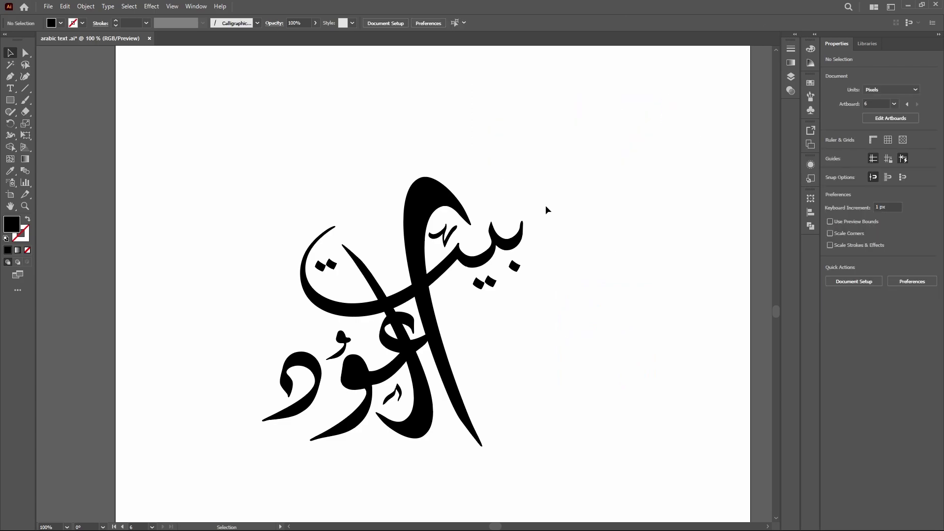
# Scale the بيت العود calligraphy up in two stages and centre it on the artboard.
pyautogui.hotkey('ctrl', '-')
pyautogui.moveTo(564, 238); pyautogui.dragTo(349, 278)
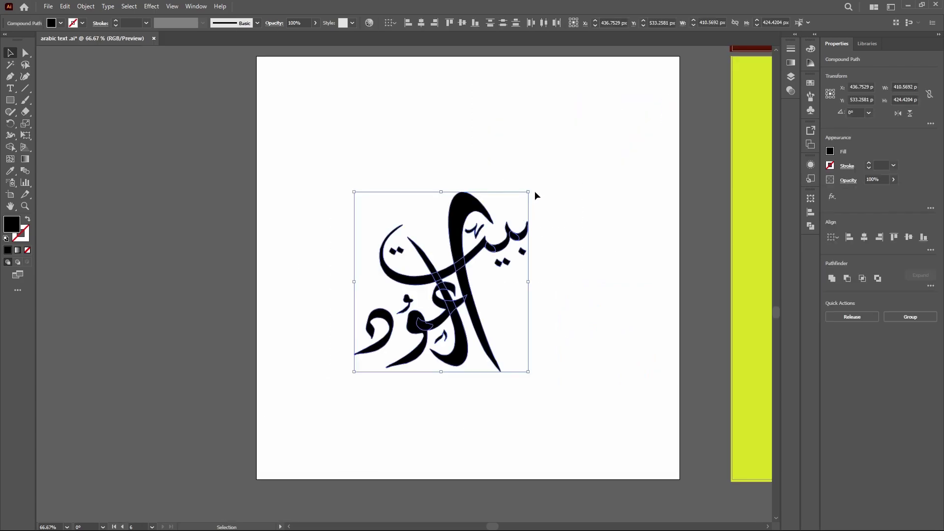
pyautogui.moveTo(535, 191); pyautogui.dragTo(648, 84)
pyautogui.moveTo(536, 197); pyautogui.dragTo(472, 244)
pyautogui.moveTo(580, 123); pyautogui.dragTo(628, 76)
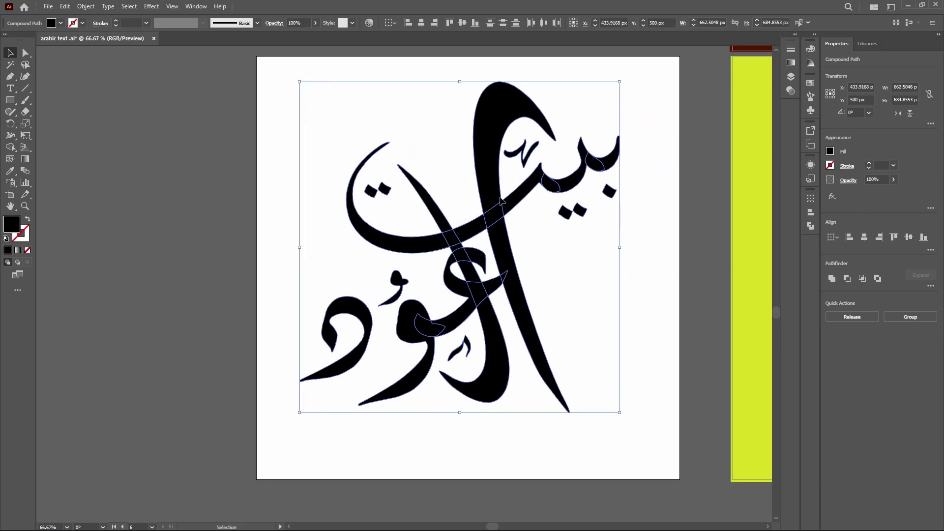
pyautogui.moveTo(476, 226); pyautogui.dragTo(485, 220)
pyautogui.scroll(1, 531, 339)
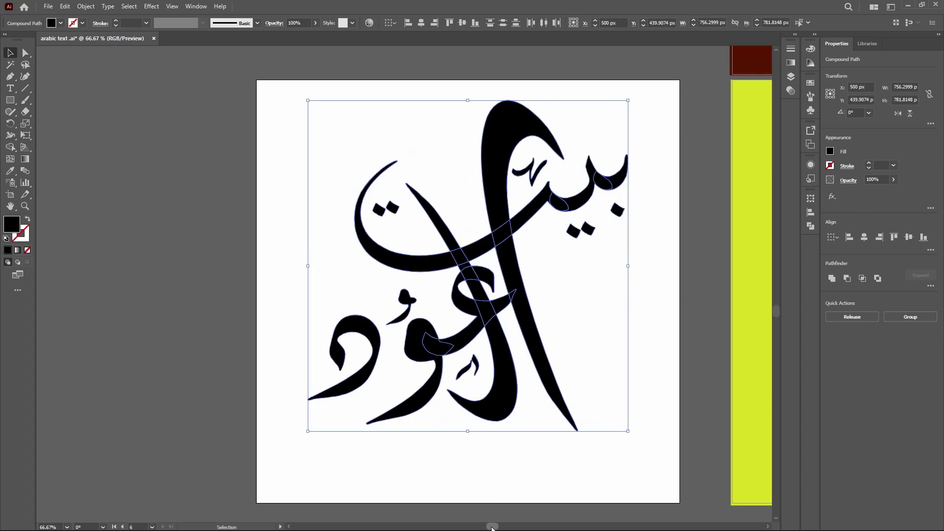
pyautogui.moveTo(492, 527); pyautogui.dragTo(494, 527)
pyautogui.click(224, 106)
# Draw a rectangle spanning the entire artboard and give it a dark charcoal fill.
pyautogui.press('m')
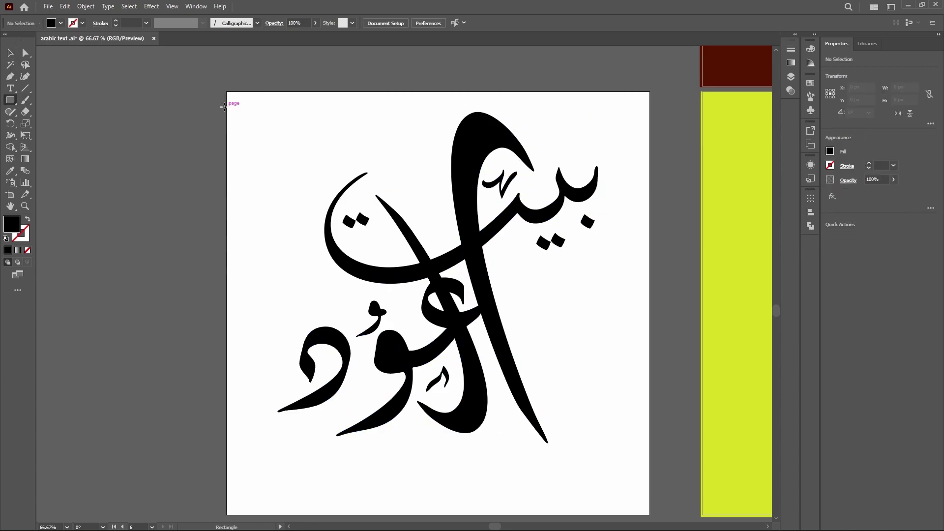
pyautogui.moveTo(224, 107)
pyautogui.mouseDown()
pyautogui.moveTo(660, 514)
pyautogui.moveTo(650, 515)
pyautogui.mouseUp()
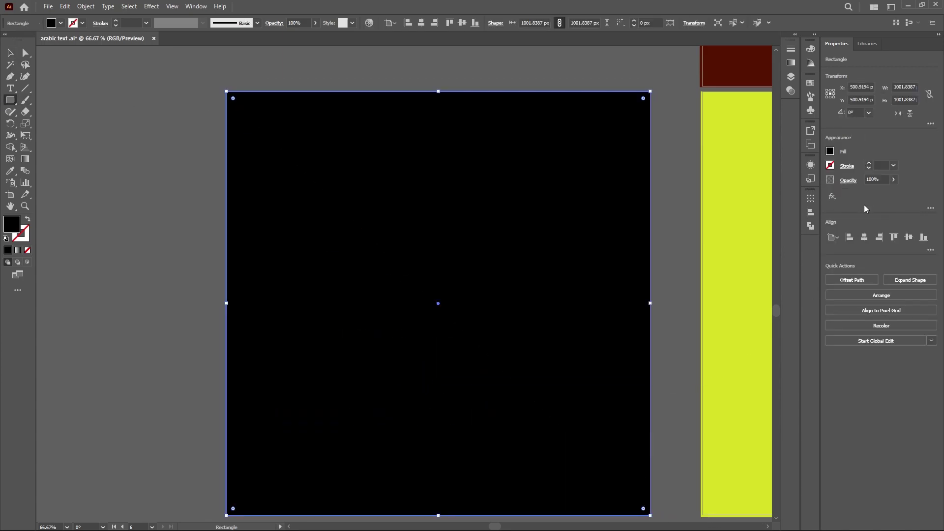
pyautogui.click(830, 151)
pyautogui.click(737, 214)
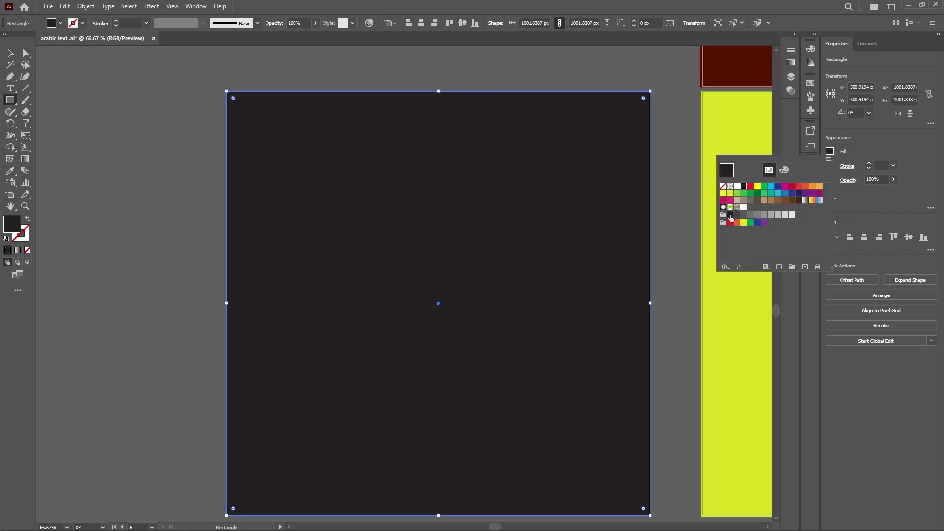
pyautogui.click(11, 53)
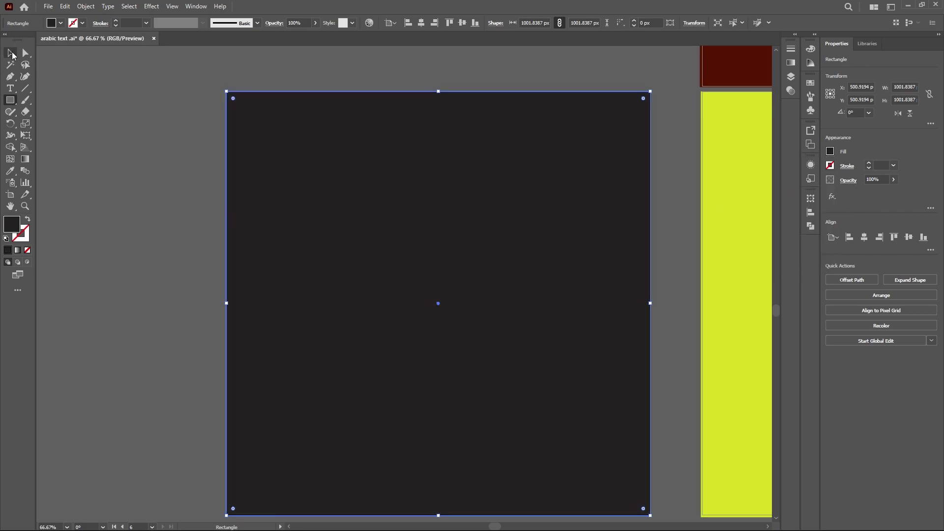
pyautogui.click(260, 197)
pyautogui.press('Escape')
# Send the charcoal rectangle to the back, behind the calligraphy.
pyautogui.click(9, 53)
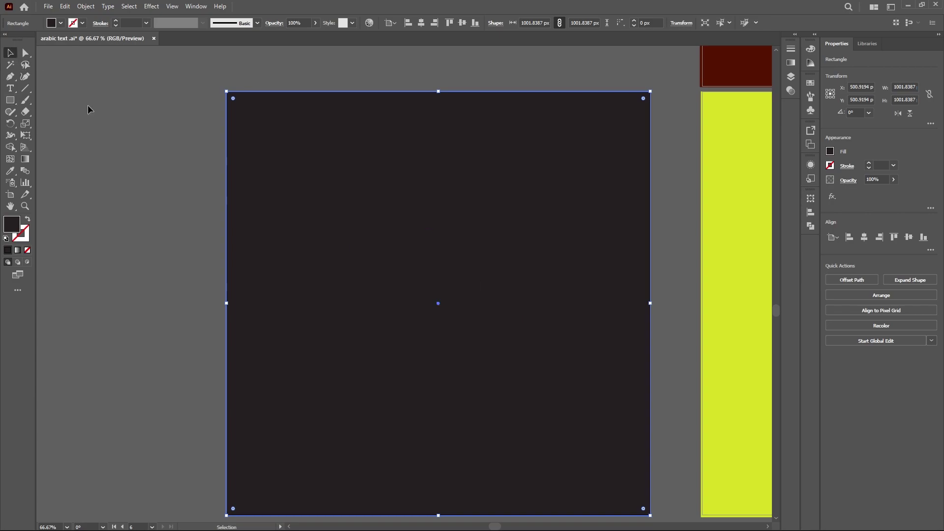
pyautogui.rightClick(227, 213)
pyautogui.click(264, 189)
pyautogui.rightClick(264, 186)
pyautogui.moveTo(291, 418)
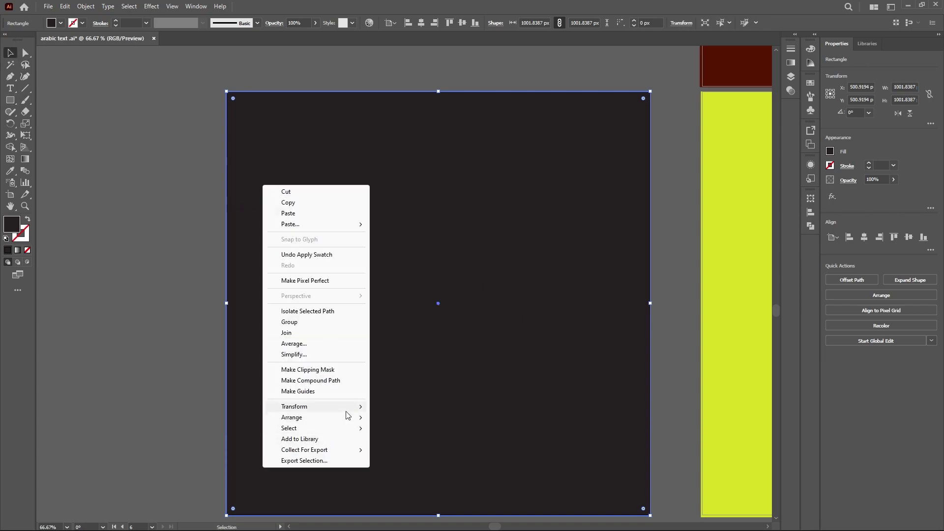
pyautogui.click(403, 449)
pyautogui.click(179, 274)
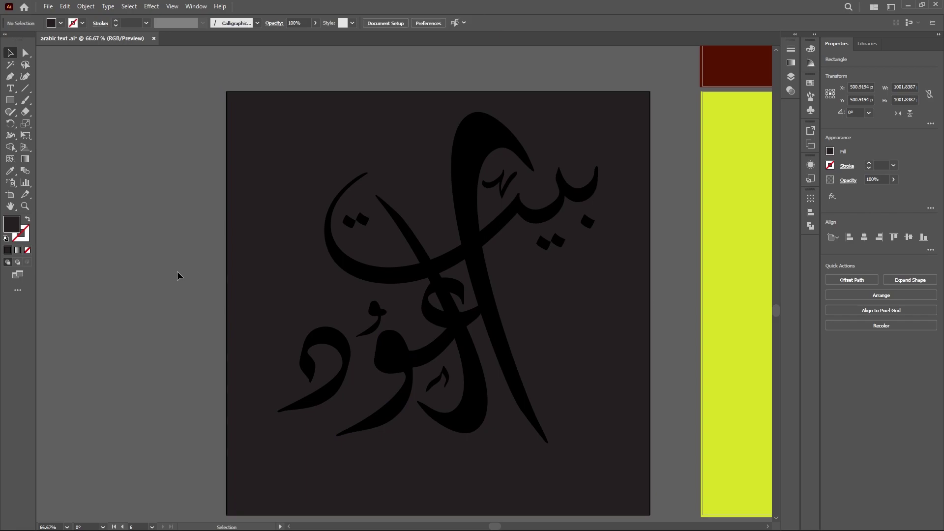
# Lock the background rectangle with Object > Lock > Selection, then marquee-select the calligraphy.
pyautogui.click(247, 205)
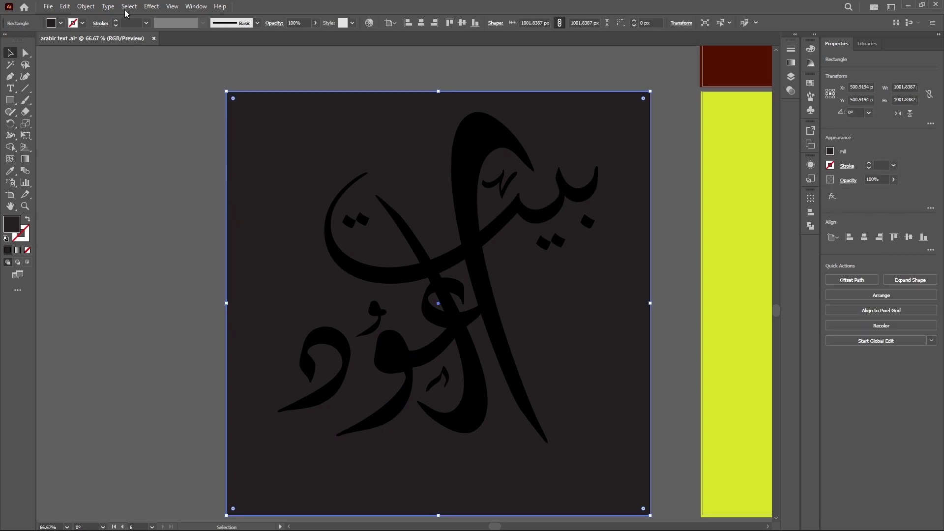
pyautogui.click(87, 6)
pyautogui.moveTo(99, 87)
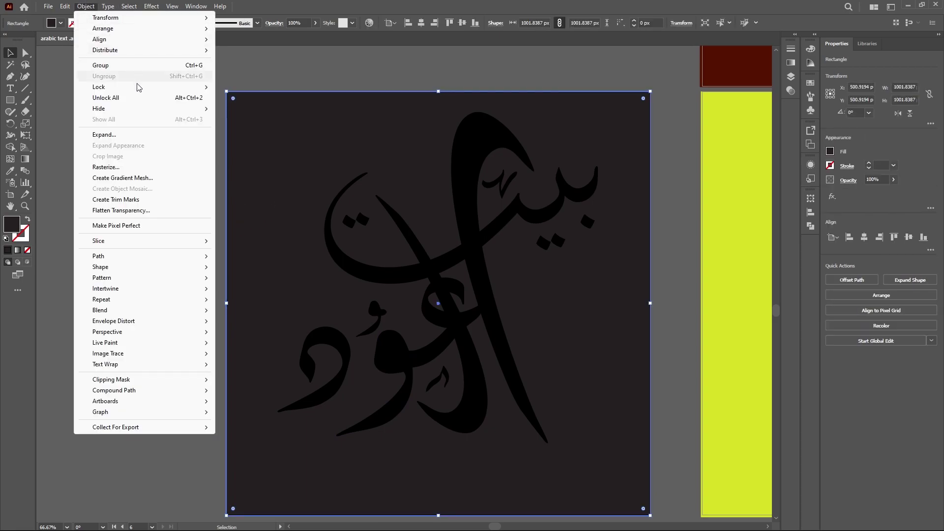
pyautogui.click(255, 90)
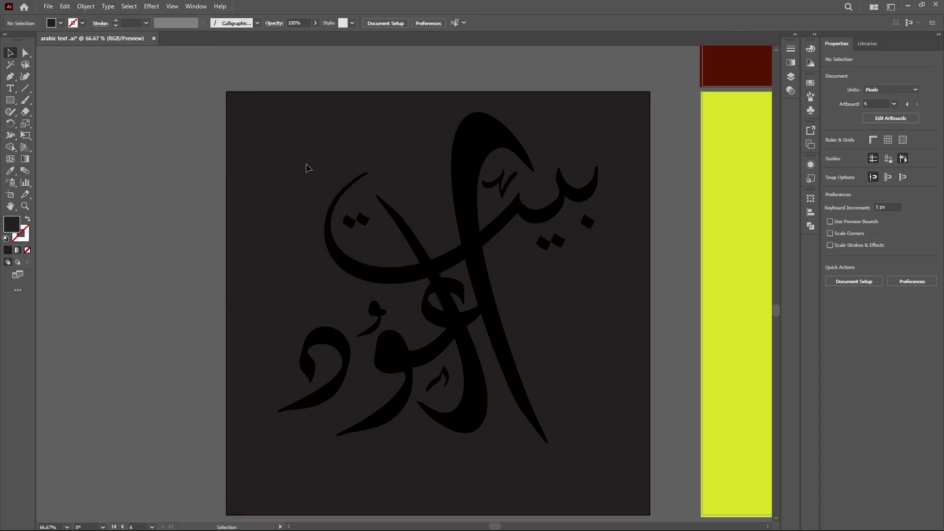
pyautogui.moveTo(286, 131); pyautogui.dragTo(618, 489)
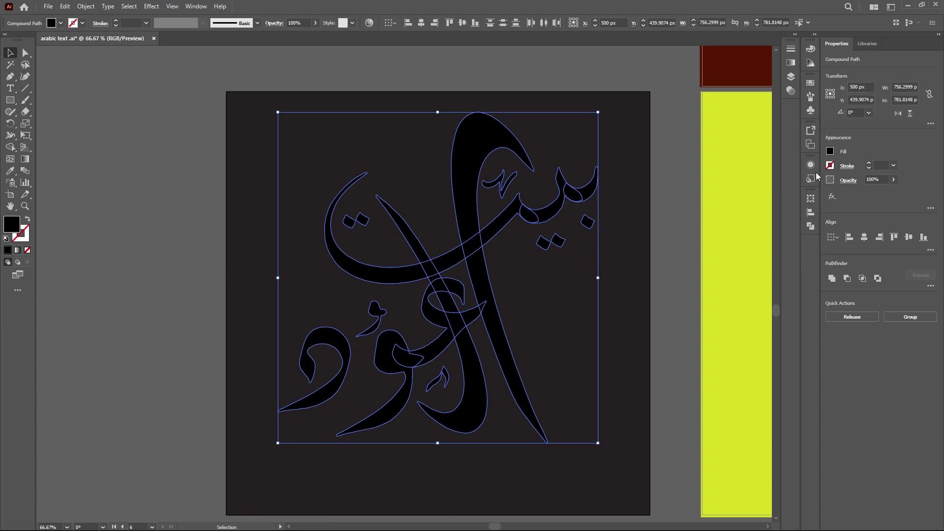
# Apply a gradient fill to the calligraphy and recolour its black right stop red-orange.
pyautogui.click(790, 63)
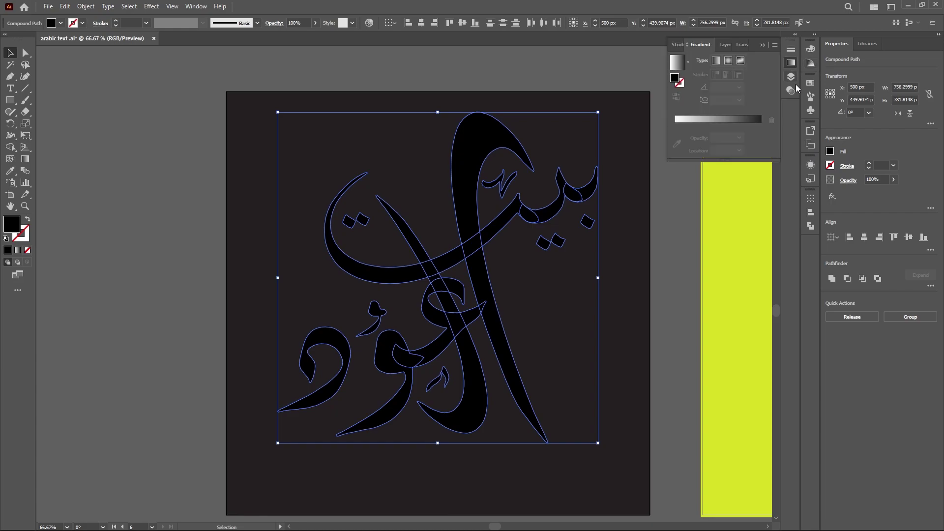
pyautogui.click(681, 64)
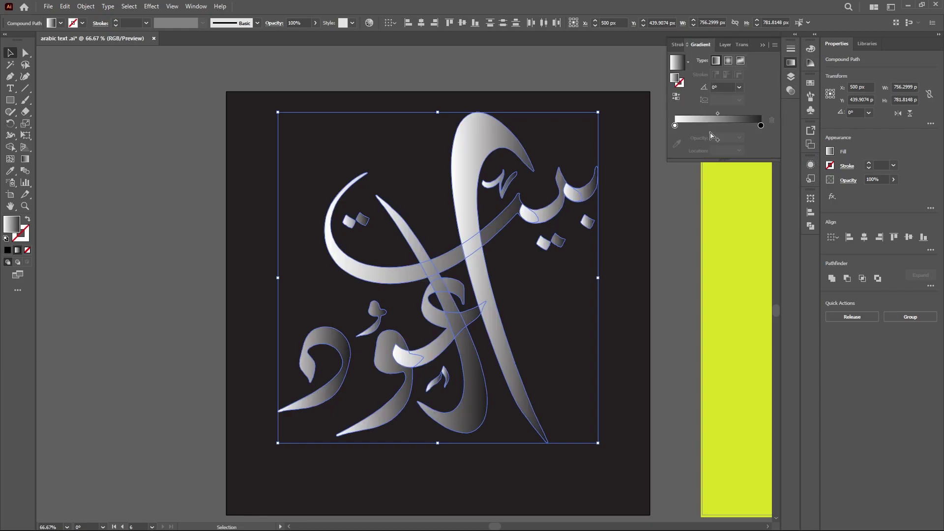
pyautogui.click(761, 125)
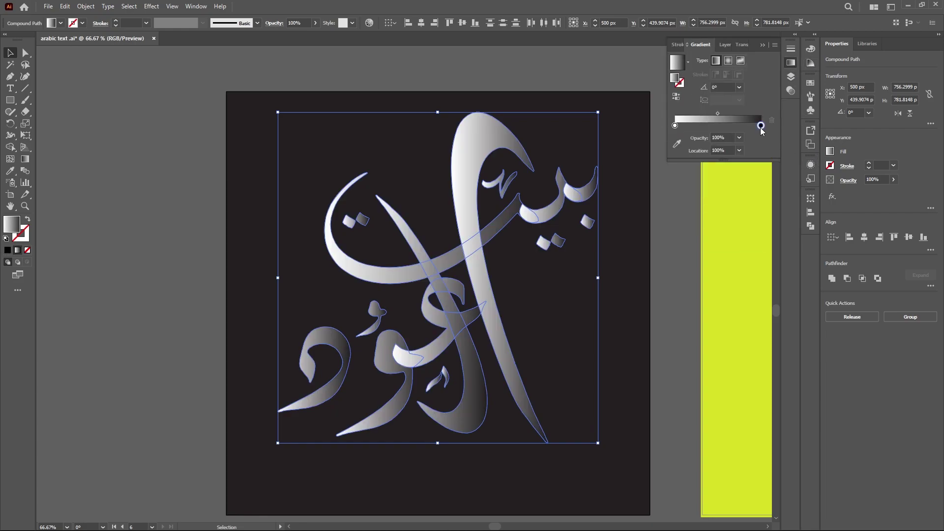
pyautogui.doubleClick(761, 127)
pyautogui.click(634, 177)
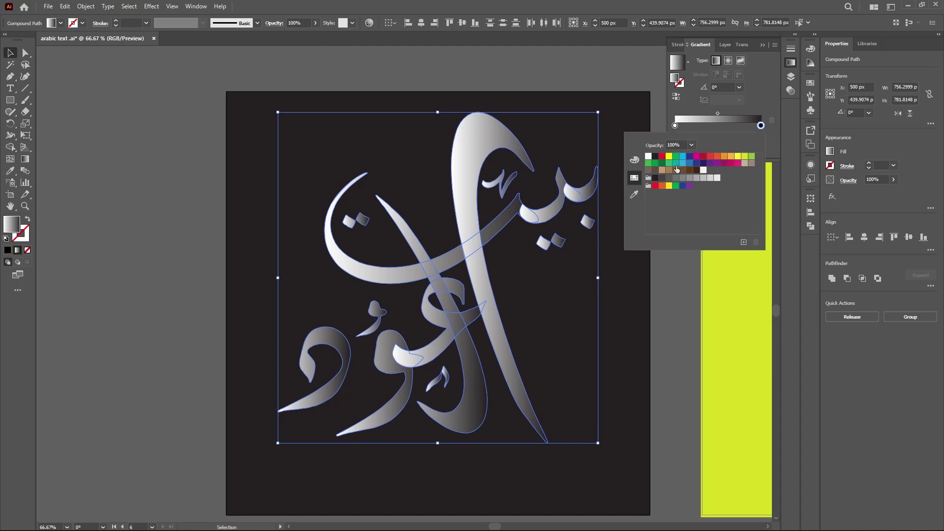
pyautogui.click(669, 170)
pyautogui.click(718, 157)
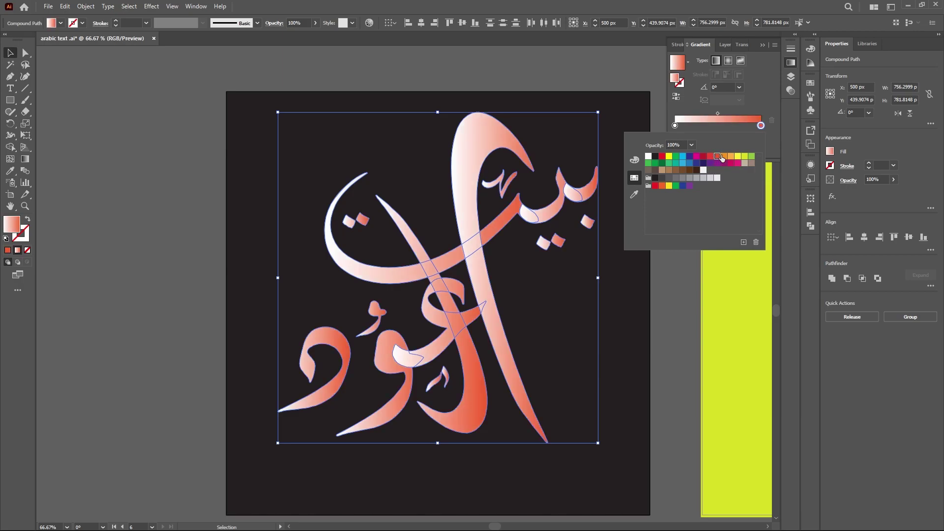
pyautogui.click(718, 156)
pyautogui.click(717, 158)
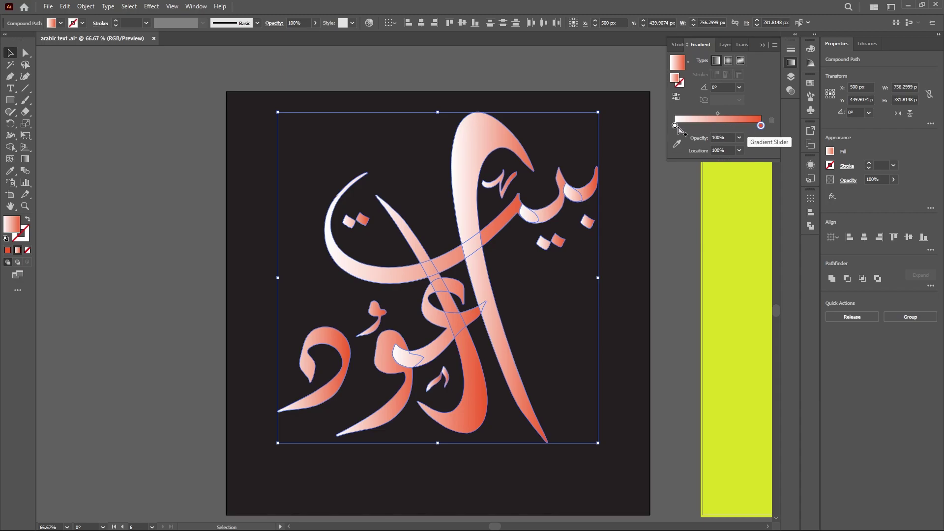
# Delete the accidental middle stop, undo the red stop move, and edit the white left stop.
pyautogui.click(707, 129)
pyautogui.press('Delete')
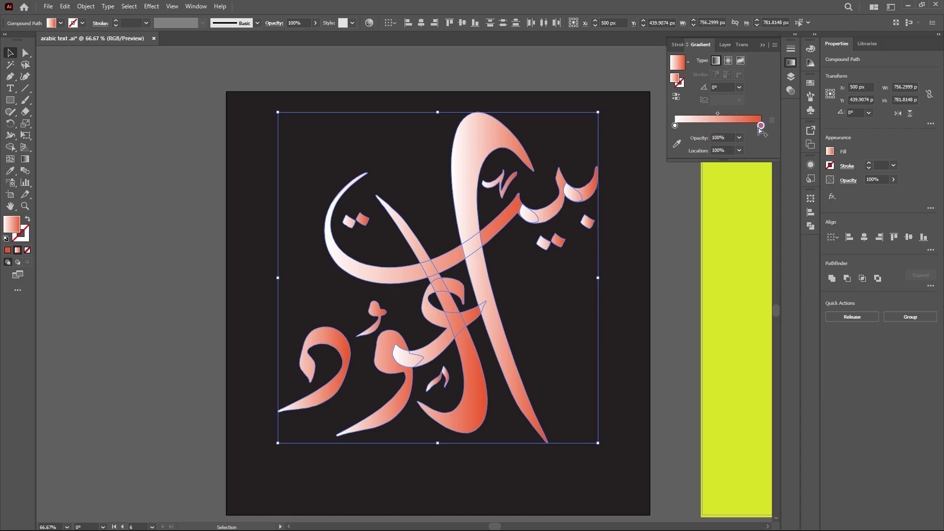
pyautogui.moveTo(762, 127); pyautogui.dragTo(722, 126)
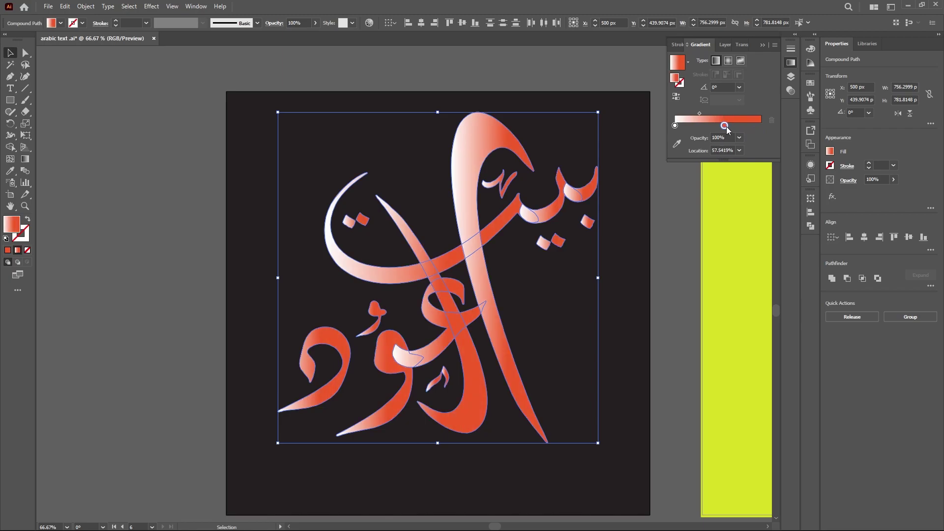
pyautogui.hotkey('ctrl', 'z')
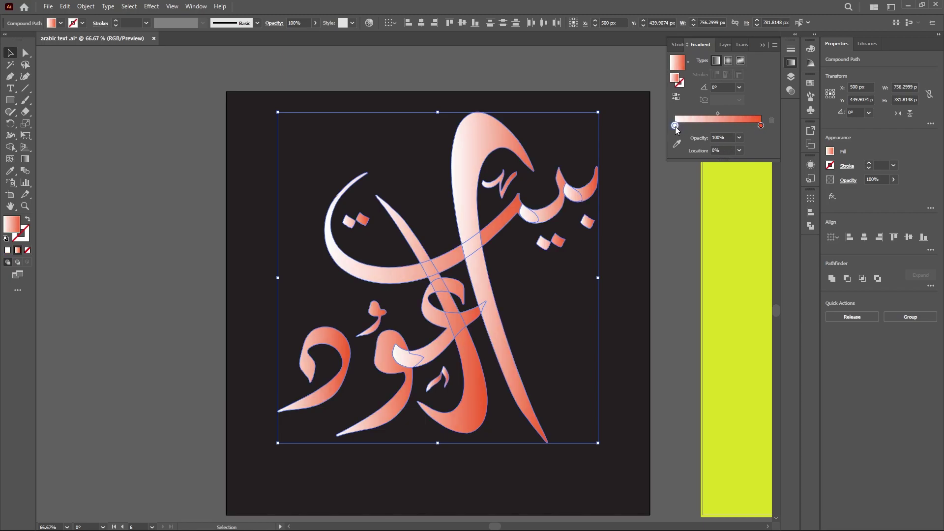
pyautogui.doubleClick(674, 126)
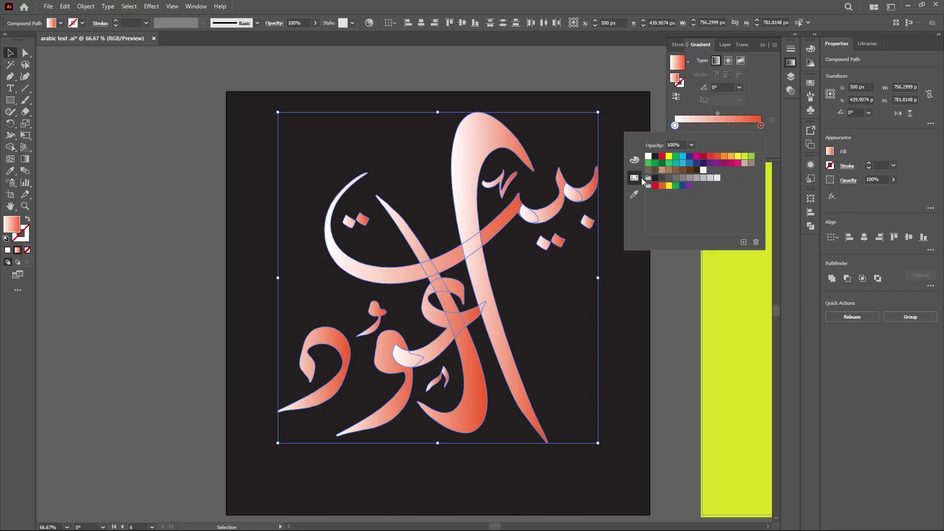
pyautogui.click(634, 195)
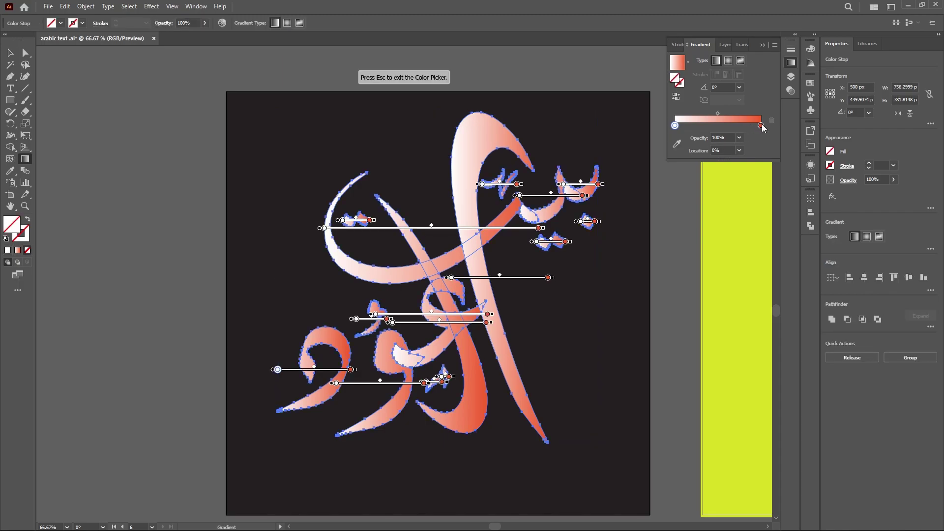
# Make the gradient's left stop orange and move the red end stop to about 87%.
pyautogui.click(675, 125)
pyautogui.doubleClick(675, 124)
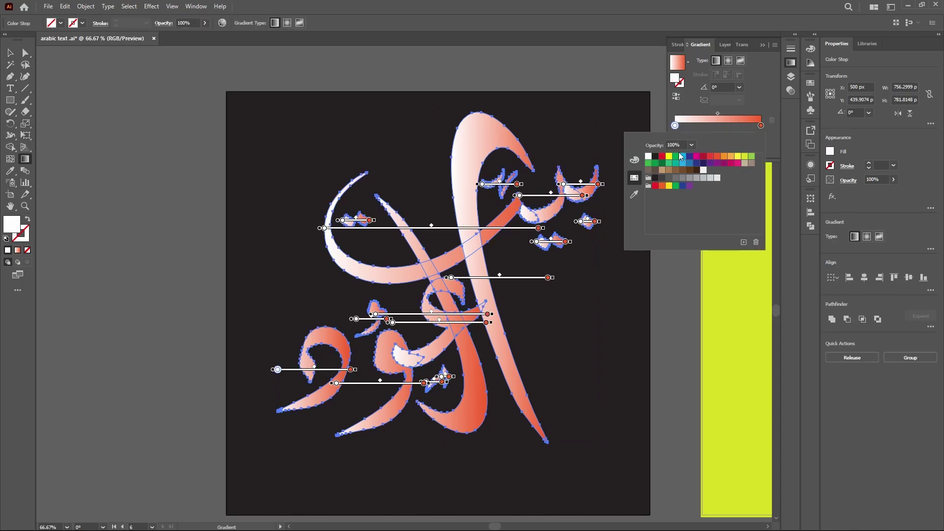
pyautogui.click(724, 157)
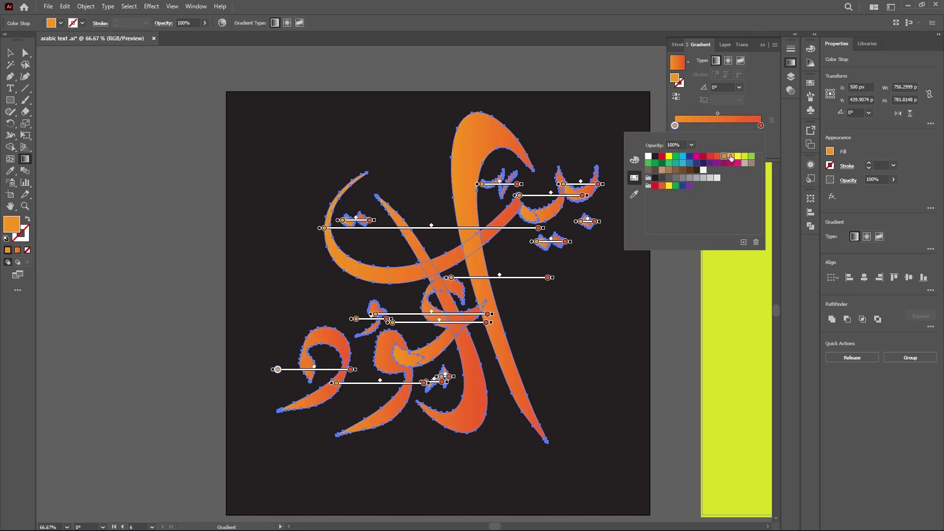
pyautogui.click(761, 126)
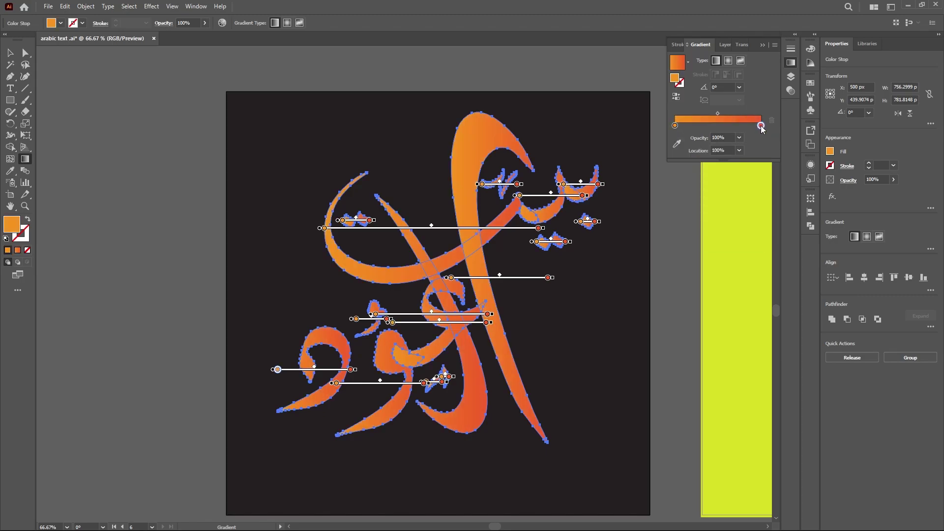
pyautogui.moveTo(761, 125)
pyautogui.mouseDown()
pyautogui.moveTo(738, 126)
pyautogui.moveTo(756, 129)
pyautogui.mouseUp()
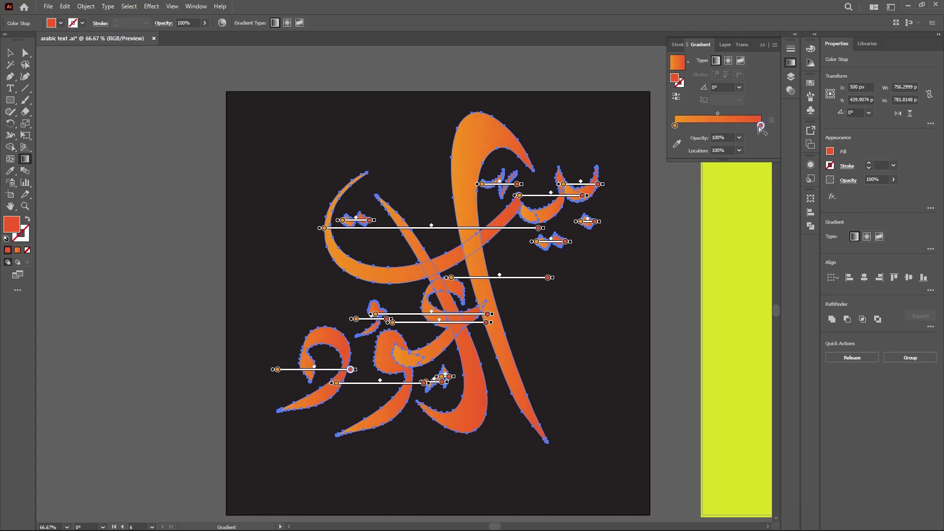
pyautogui.moveTo(760, 126)
pyautogui.mouseDown()
pyautogui.moveTo(750, 126)
pyautogui.moveTo(760, 126)
pyautogui.mouseUp()
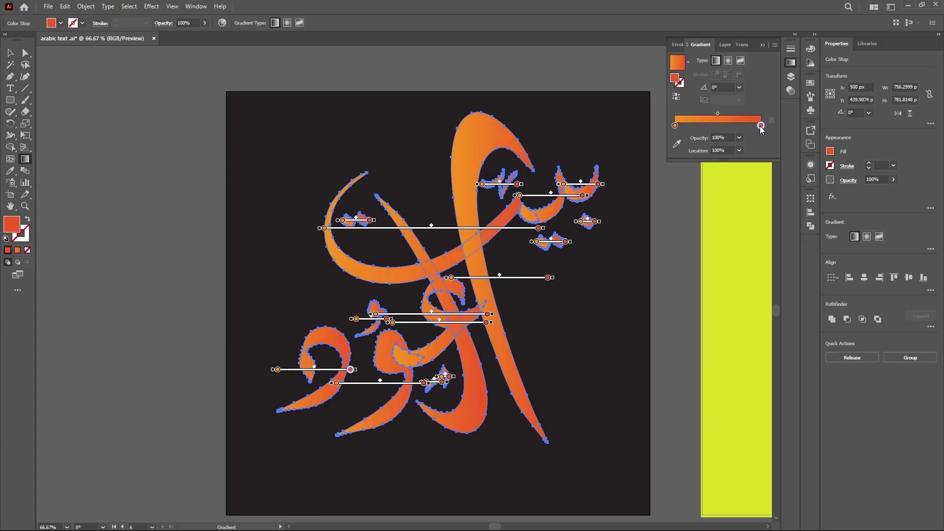
# Add a stop at about 56% and lower its HSB brightness to dark brown.
pyautogui.click(723, 125)
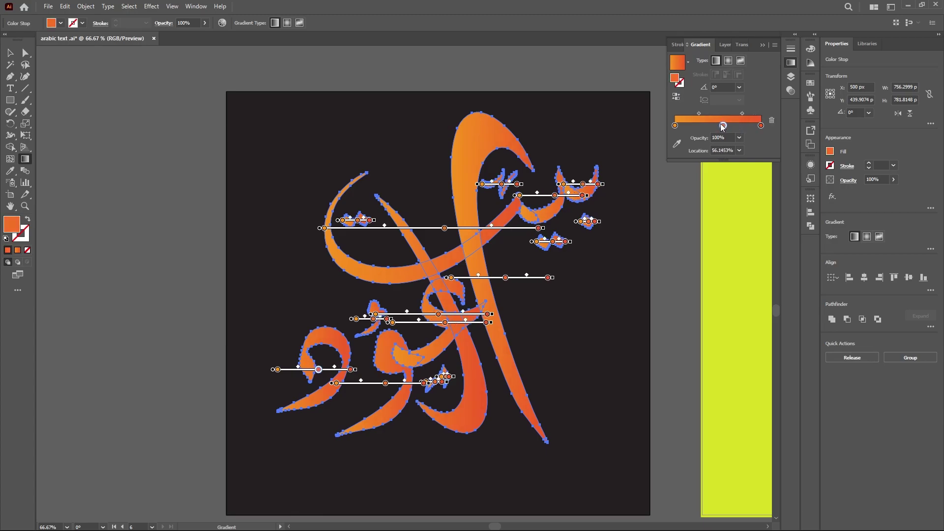
pyautogui.doubleClick(721, 126)
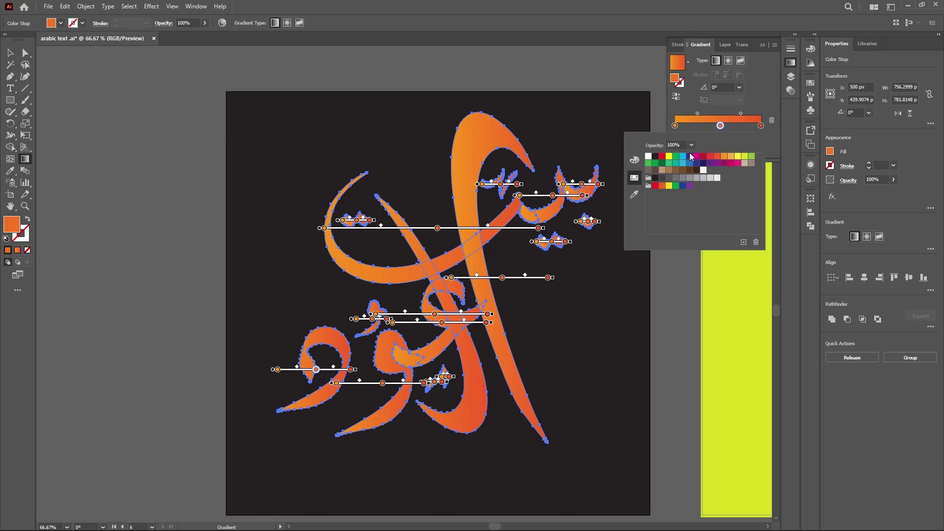
pyautogui.click(634, 160)
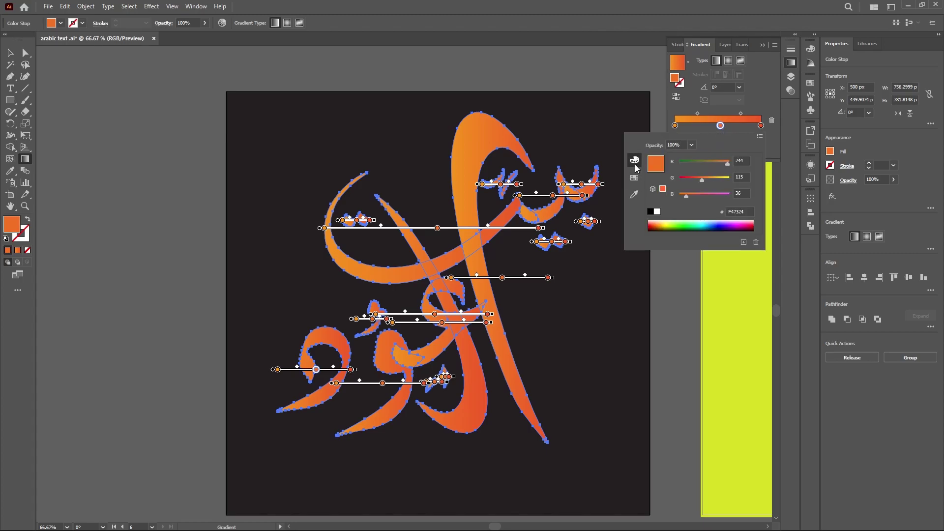
pyautogui.click(692, 145)
pyautogui.click(721, 148)
pyautogui.click(760, 137)
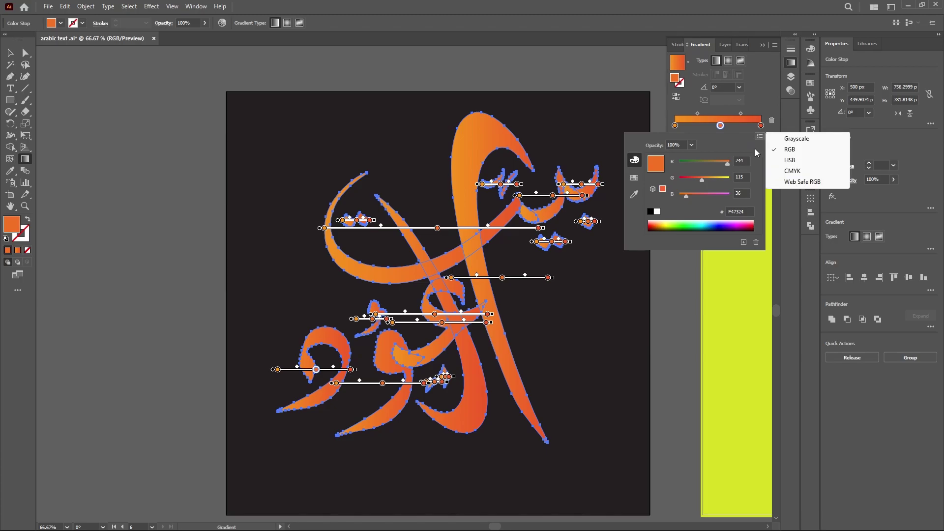
pyautogui.click(778, 157)
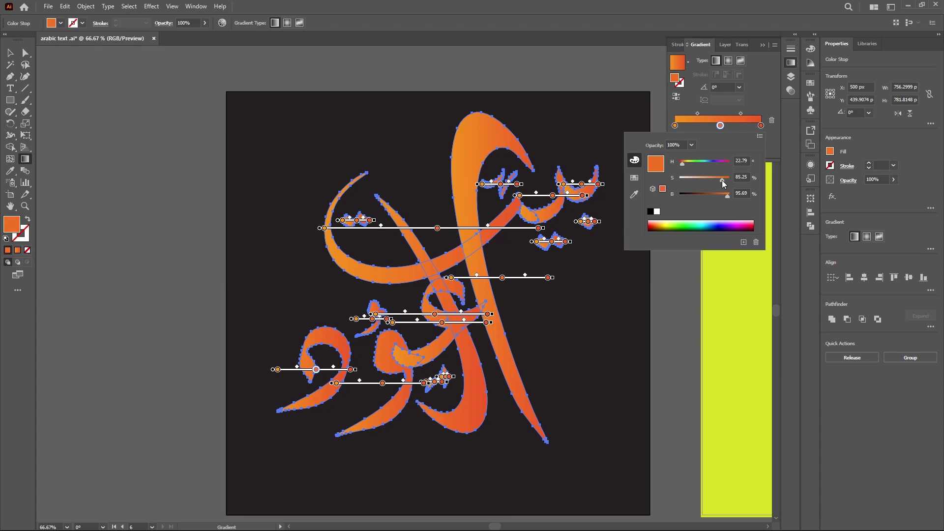
pyautogui.moveTo(727, 194); pyautogui.dragTo(706, 196)
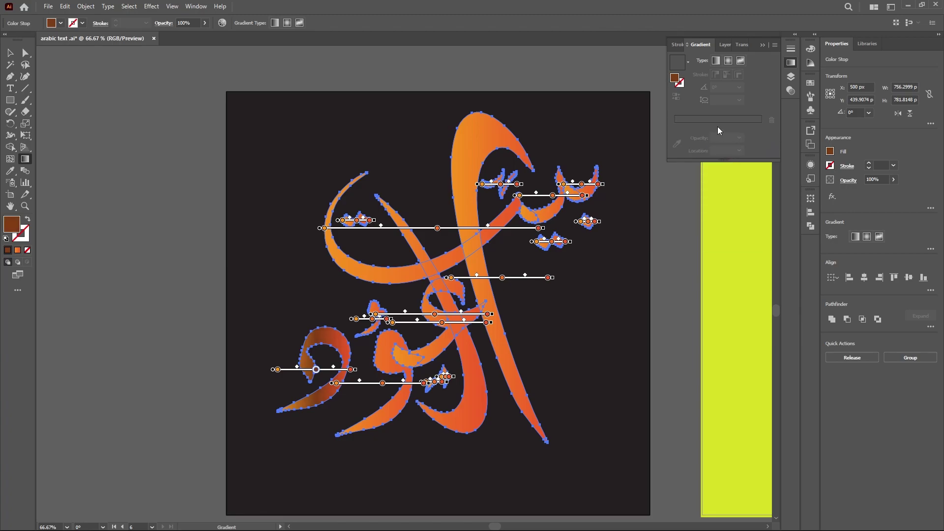
# Return to the Selection tool and deselect the calligraphy composition.
pyautogui.press('v')
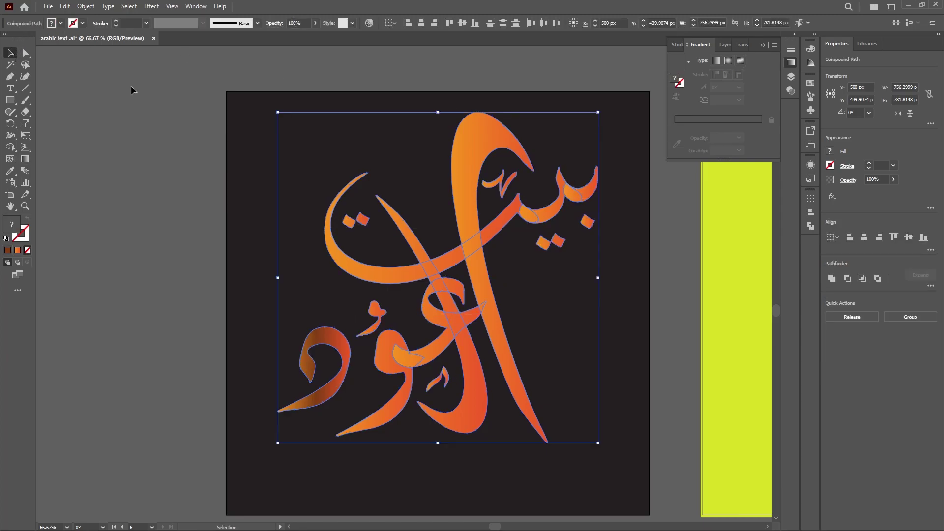
pyautogui.click(590, 161)
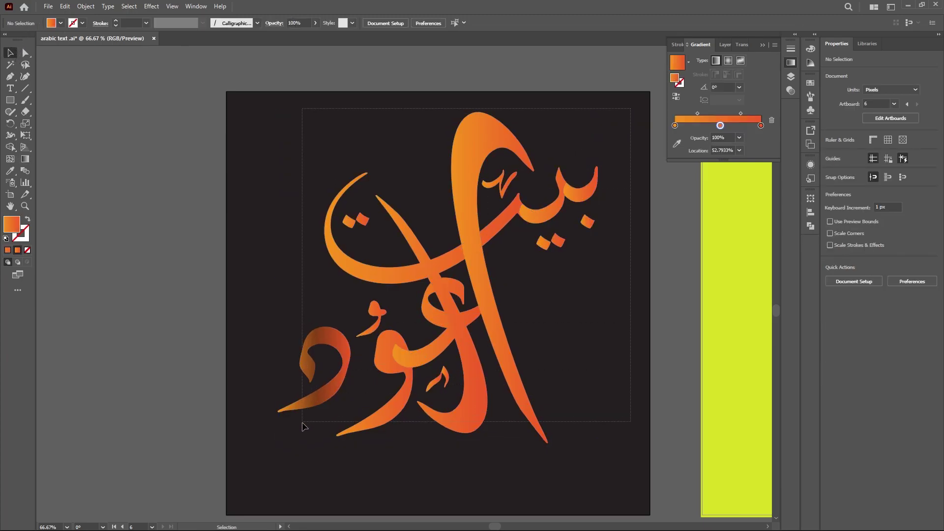
pyautogui.click(483, 286)
pyautogui.click(614, 195)
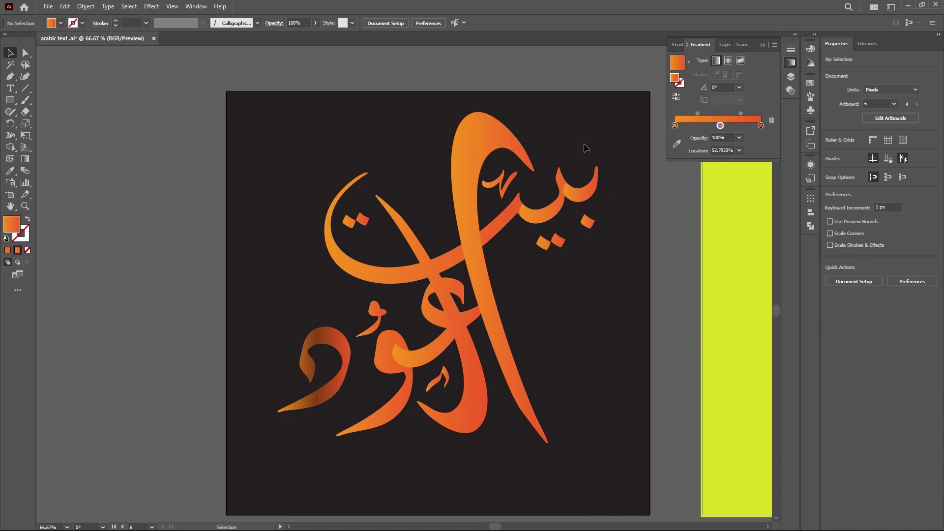
pyautogui.click(389, 339)
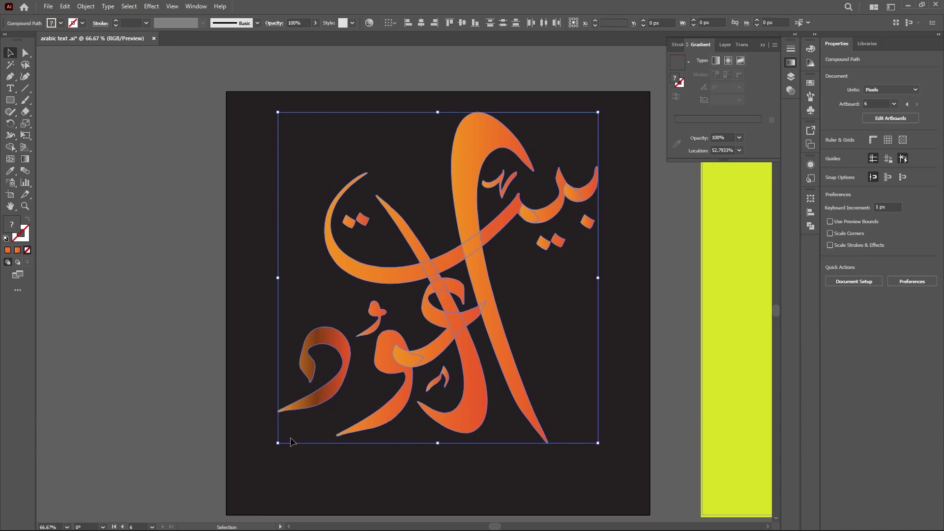
pyautogui.click(658, 262)
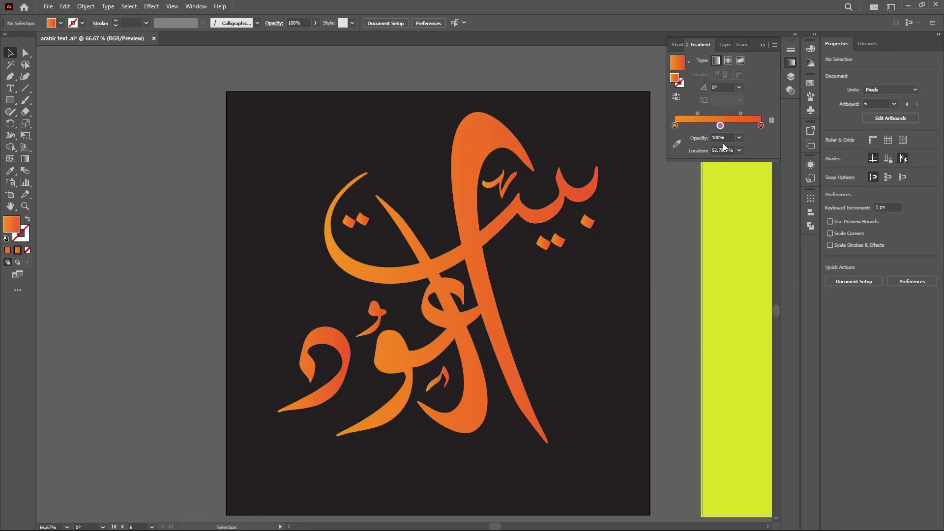
# Darken the right end stop to deep red-brown via HSB, then add stops near 30% and 25%.
pyautogui.doubleClick(761, 126)
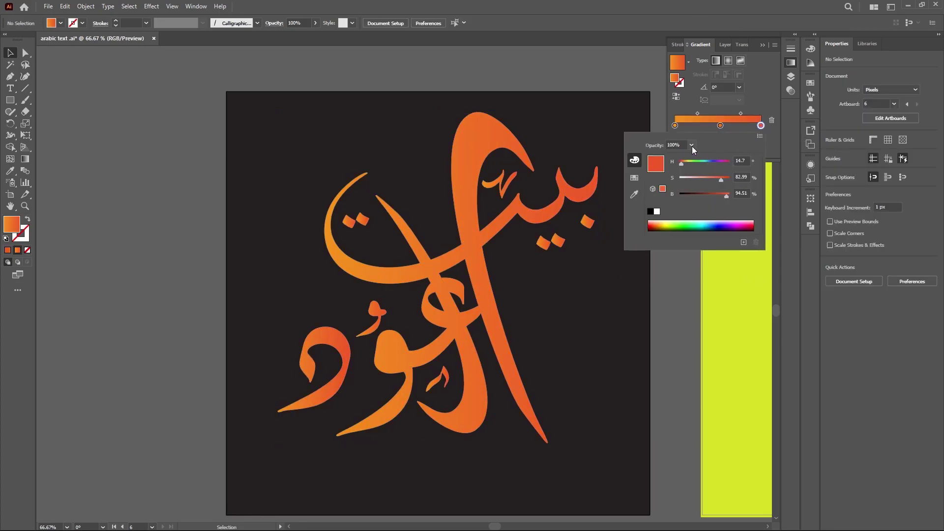
pyautogui.click(758, 138)
pyautogui.click(634, 179)
pyautogui.click(634, 160)
pyautogui.moveTo(727, 196); pyautogui.dragTo(701, 196)
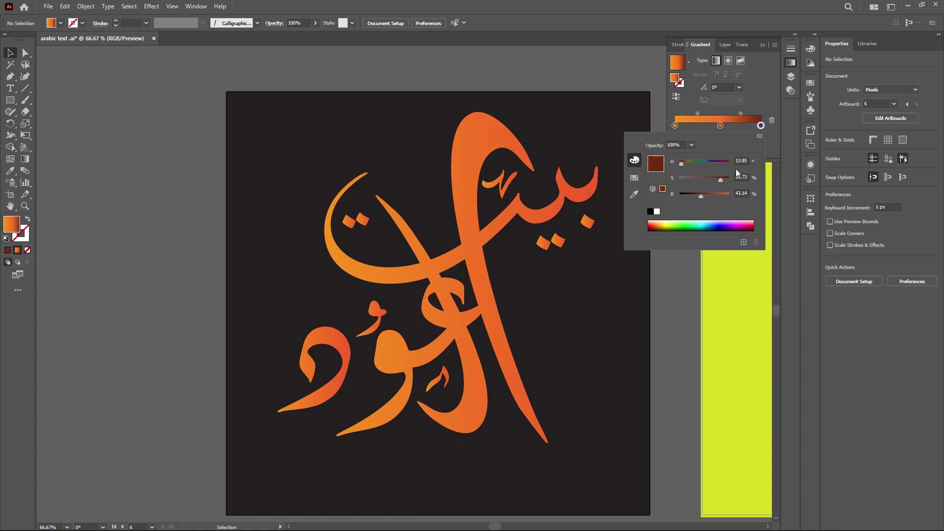
pyautogui.click(772, 141)
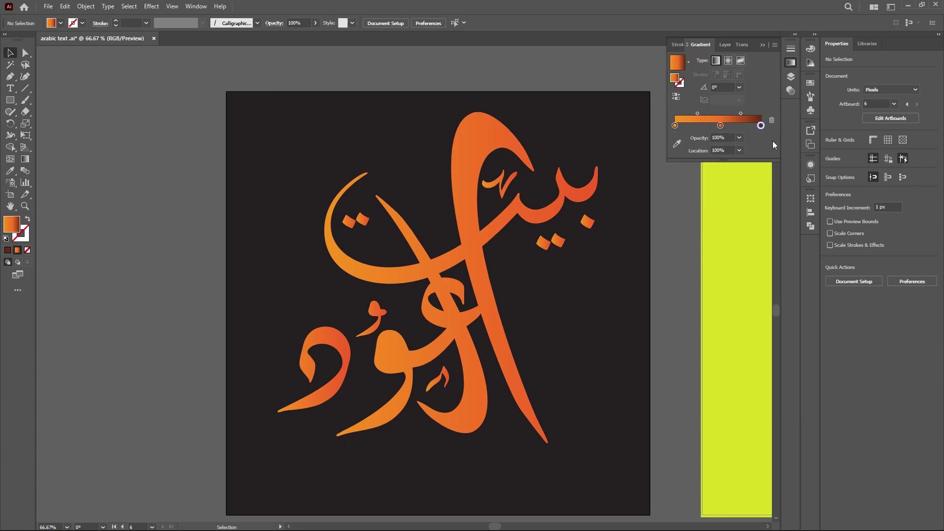
pyautogui.click(701, 127)
pyautogui.click(697, 127)
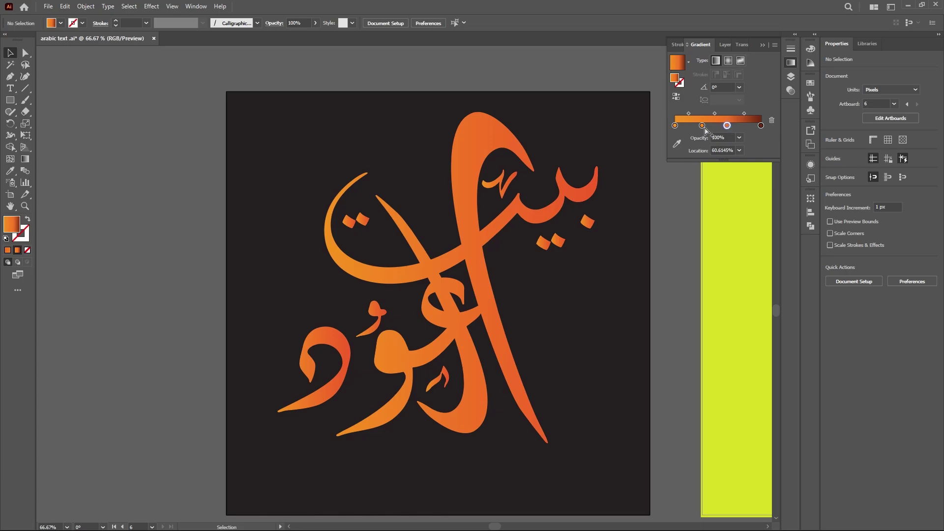
# Draw a four-sided shading shape over the stroke crossing.
pyautogui.moveTo(703, 126); pyautogui.dragTo(705, 126)
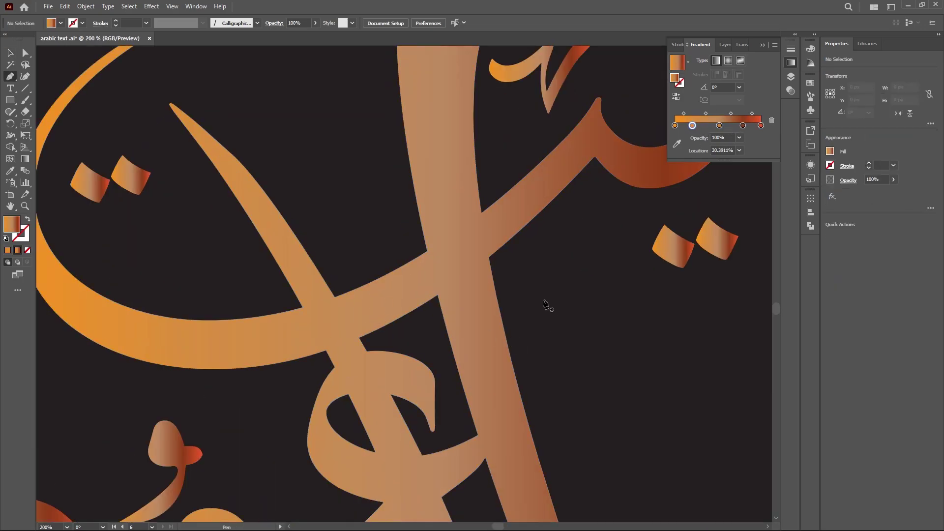
pyautogui.click(489, 257)
pyautogui.click(438, 296)
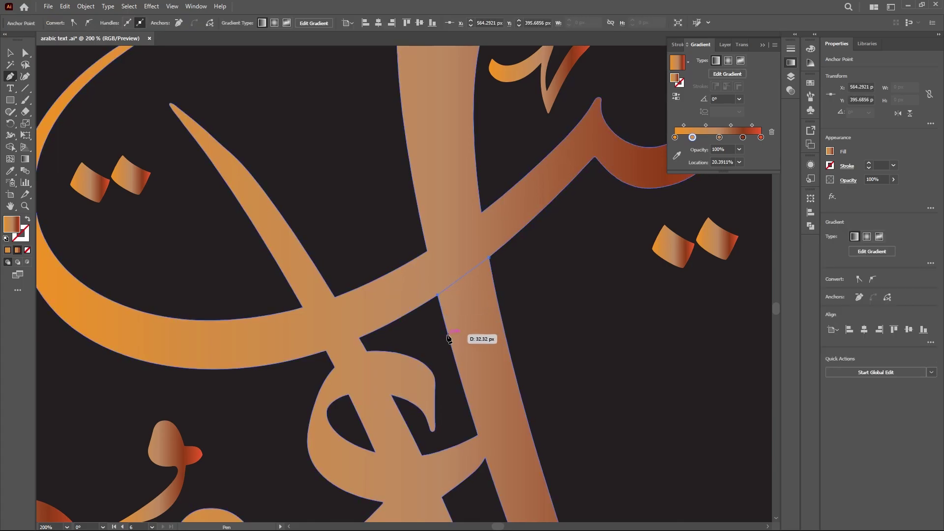
pyautogui.click(448, 334)
pyautogui.click(499, 308)
pyautogui.click(488, 257)
pyautogui.press('v')
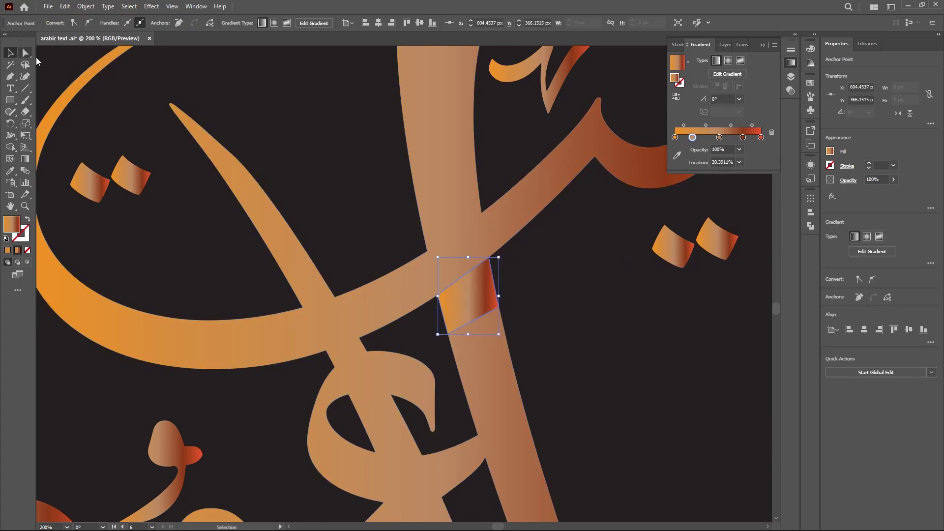
# Remove the middle gradient stops, make the end stop black and set start opacity to 10%.
pyautogui.click(744, 138)
pyautogui.press('Delete')
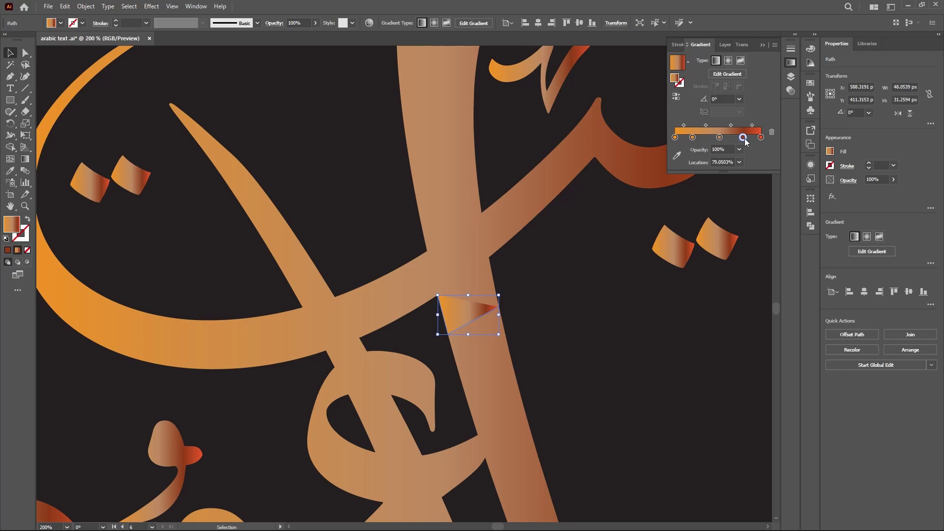
pyautogui.click(772, 131)
pyautogui.click(771, 132)
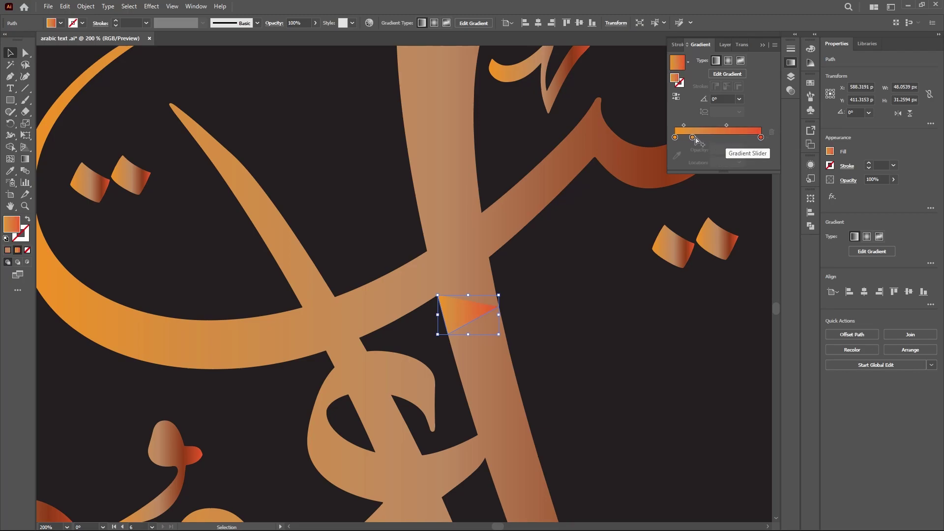
pyautogui.doubleClick(761, 138)
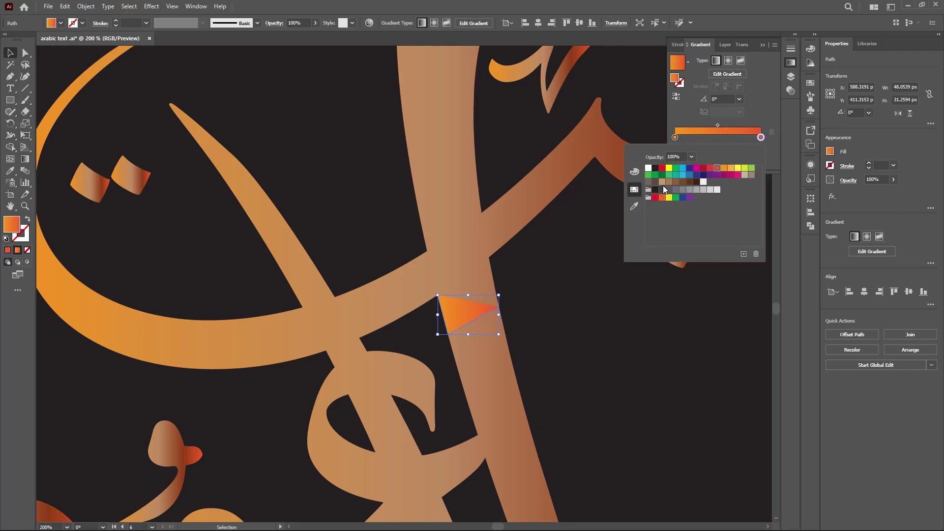
pyautogui.click(634, 171)
pyautogui.click(753, 237)
pyautogui.click(773, 146)
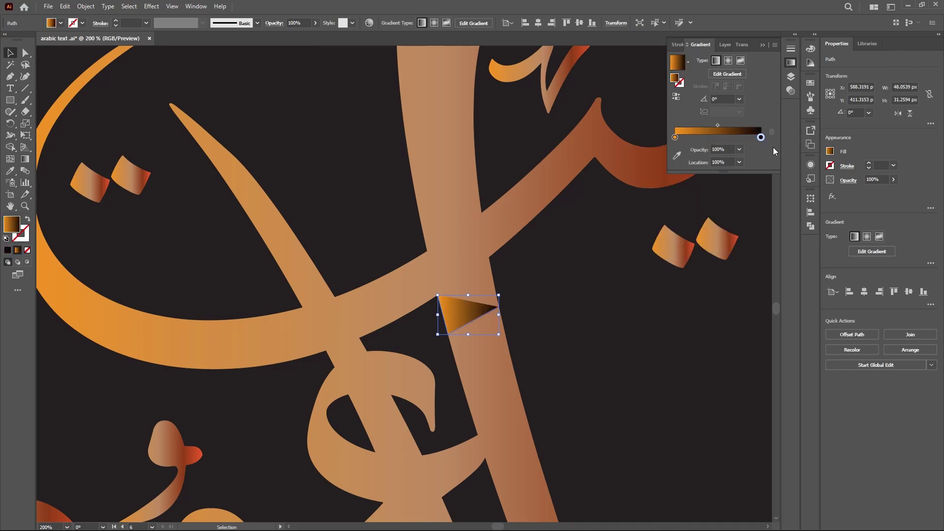
pyautogui.click(739, 149)
pyautogui.click(752, 261)
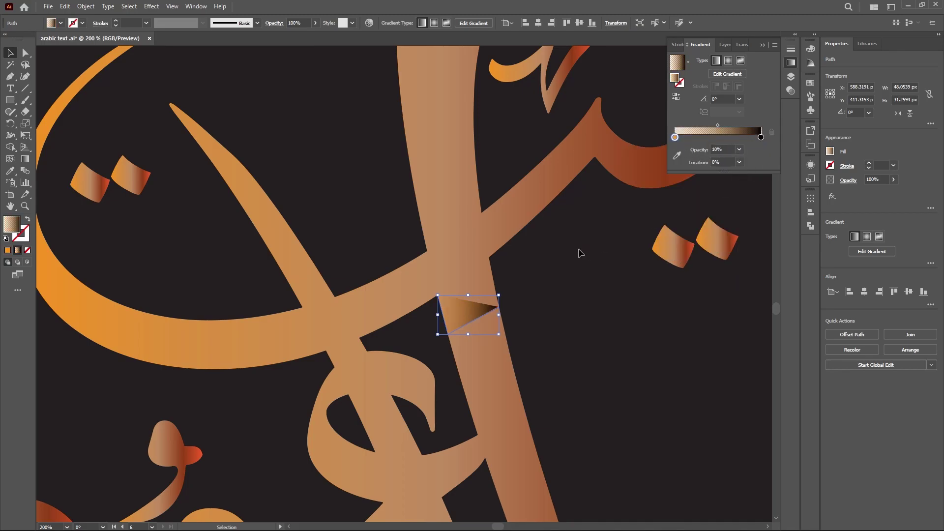
# Reselect the open triangle shading path and add a fourth corner to close it.
pyautogui.click(580, 253)
pyautogui.click(470, 317)
pyautogui.click(512, 295)
pyautogui.click(454, 314)
pyautogui.press('p')
pyautogui.click(500, 305)
pyautogui.click(488, 259)
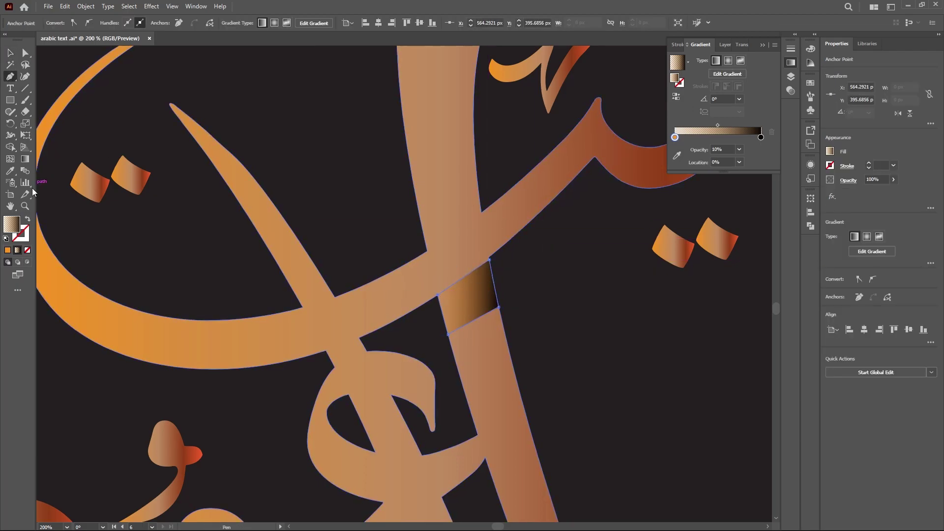
# Angle the gradient across the shading shape and set the start stop opacity to 0%.
pyautogui.click(25, 158)
pyautogui.moveTo(437, 297)
pyautogui.mouseDown()
pyautogui.moveTo(464, 280)
pyautogui.moveTo(483, 247)
pyautogui.mouseUp()
pyautogui.press('v')
pyautogui.hotkey('ctrl', 'shift', 'a')
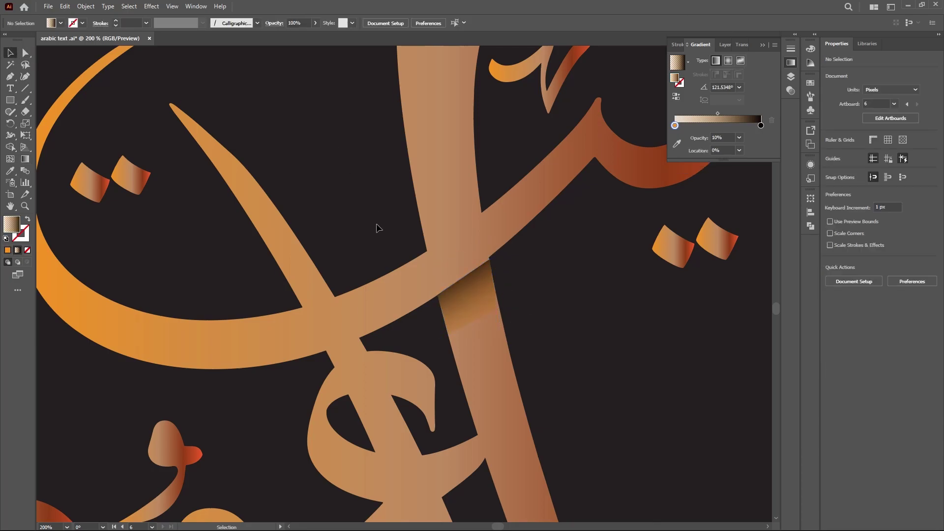
pyautogui.click(477, 298)
pyautogui.click(738, 150)
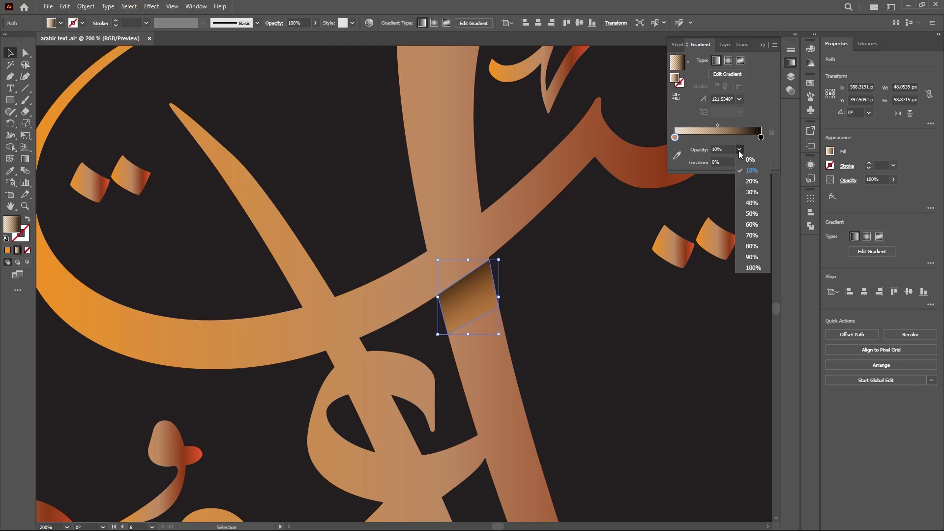
pyautogui.click(752, 162)
pyautogui.click(592, 257)
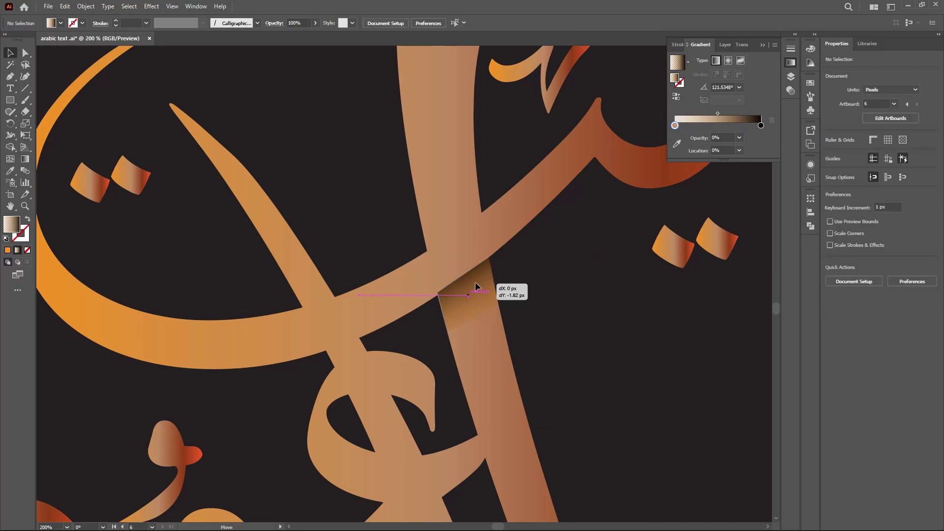
# Resize the shading shape, lower its top edge and slightly round its left corner.
pyautogui.click(479, 310)
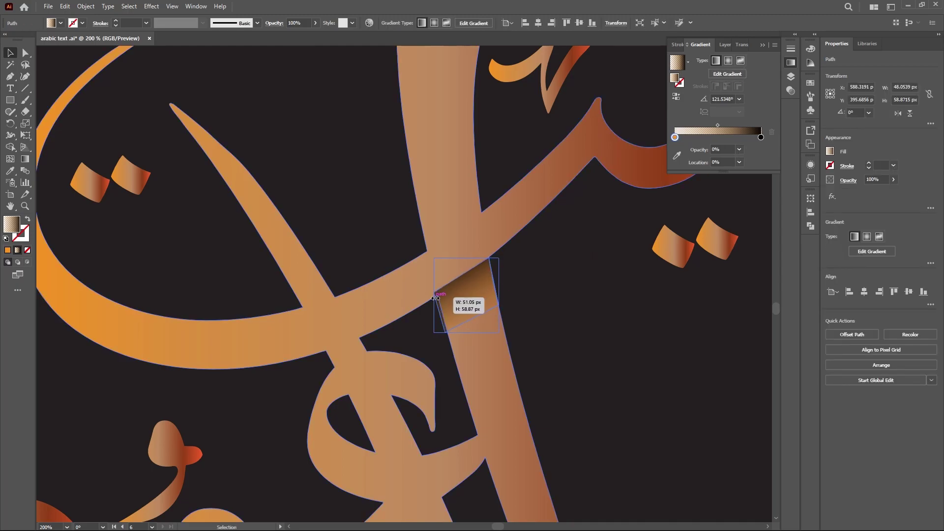
pyautogui.scroll(2, 477, 295)
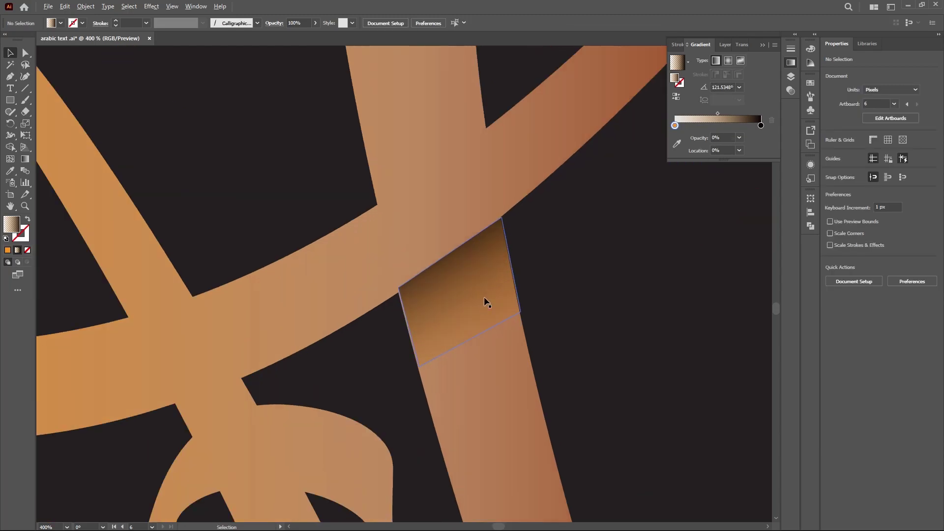
pyautogui.moveTo(469, 296); pyautogui.dragTo(471, 291)
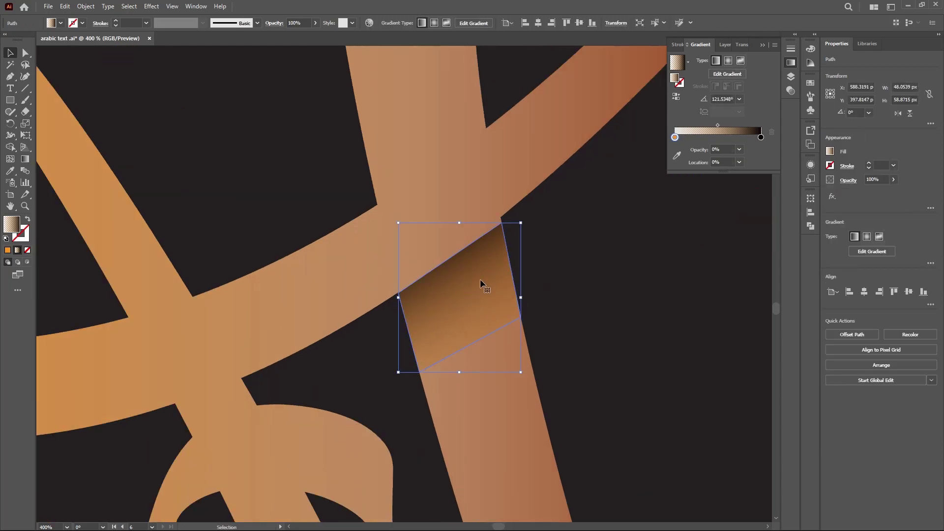
pyautogui.moveTo(520, 220); pyautogui.dragTo(520, 217)
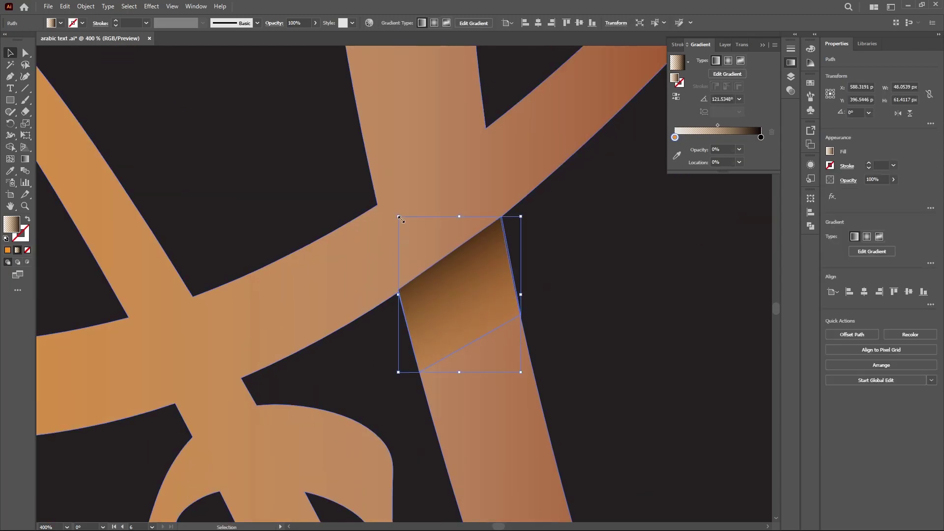
pyautogui.moveTo(399, 215); pyautogui.dragTo(399, 221)
pyautogui.moveTo(501, 221); pyautogui.dragTo(501, 221)
pyautogui.moveTo(400, 287); pyautogui.dragTo(447, 315)
# Nudge the shading shape down and left over the stroke.
pyautogui.click(584, 261)
pyautogui.click(410, 293)
pyautogui.click(544, 280)
pyautogui.scroll(-3, 539, 287)
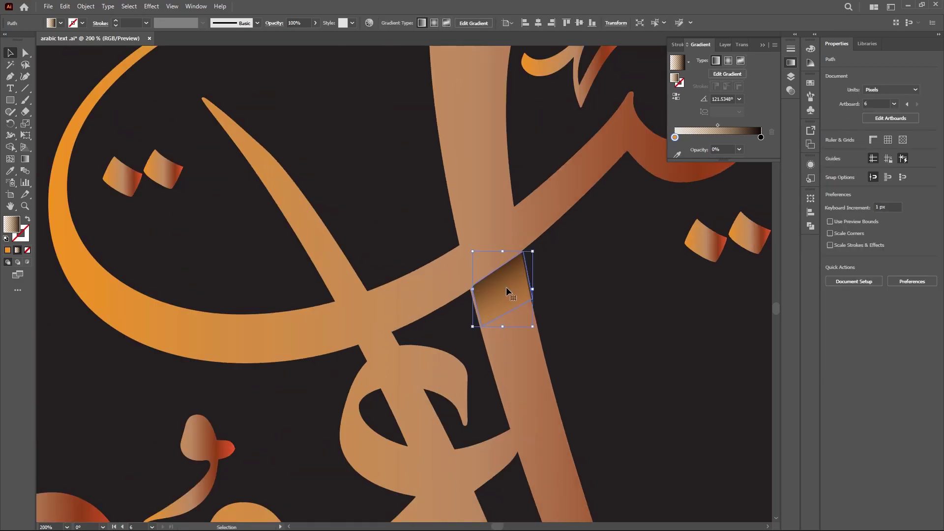
pyautogui.moveTo(504, 291); pyautogui.dragTo(511, 290)
pyautogui.click(565, 285)
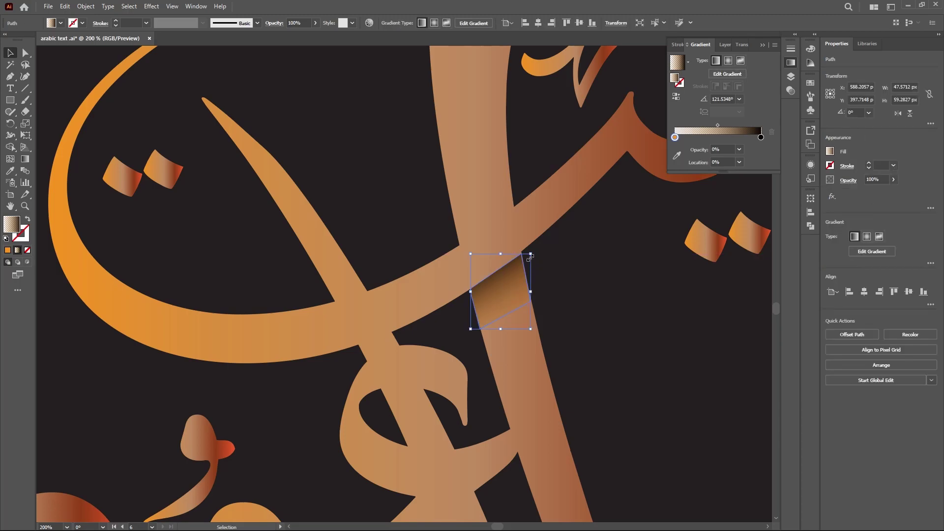
pyautogui.moveTo(528, 257); pyautogui.dragTo(530, 259)
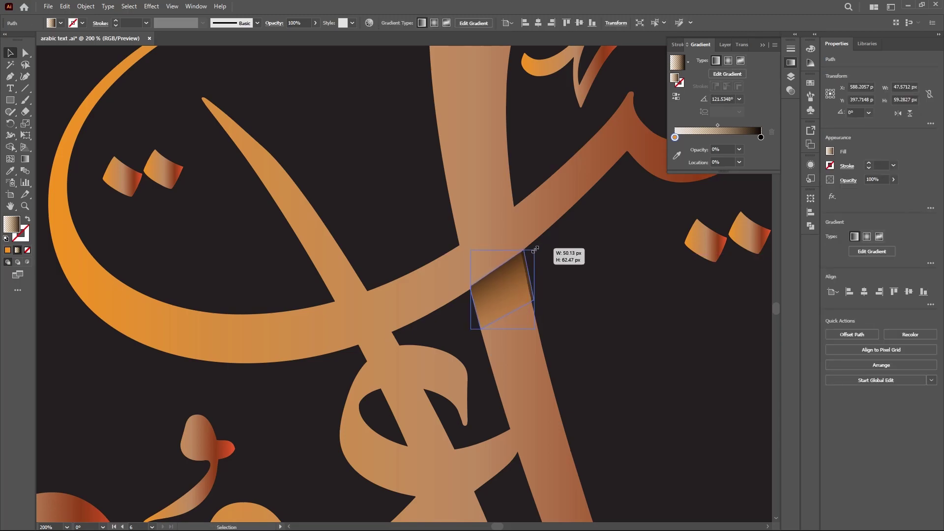
# Align the shading shape's edge flush with the vertical stroke's edge.
pyautogui.scroll(3, 547, 279)
pyautogui.moveTo(480, 232); pyautogui.dragTo(480, 232)
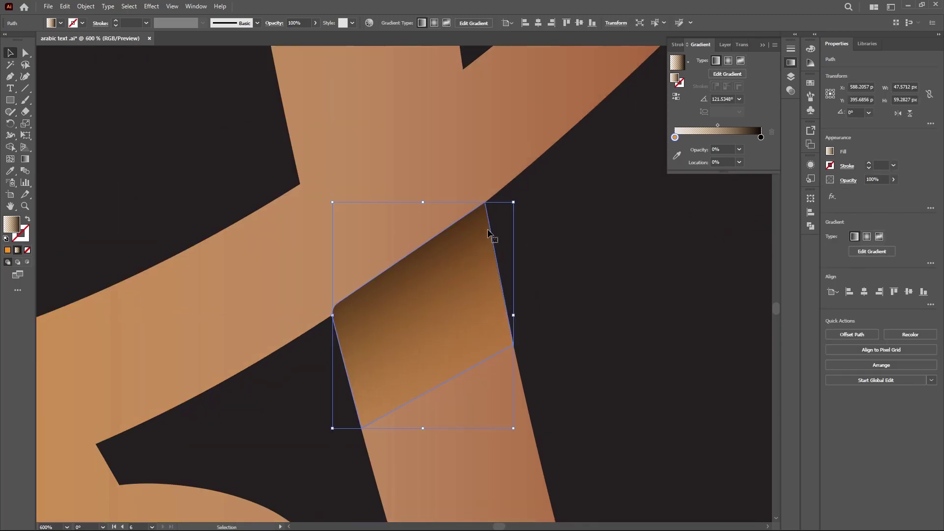
pyautogui.hotkey('ctrl', 'shift', 'a')
pyautogui.scroll(1, 477, 235)
pyautogui.scroll(2, 476, 236)
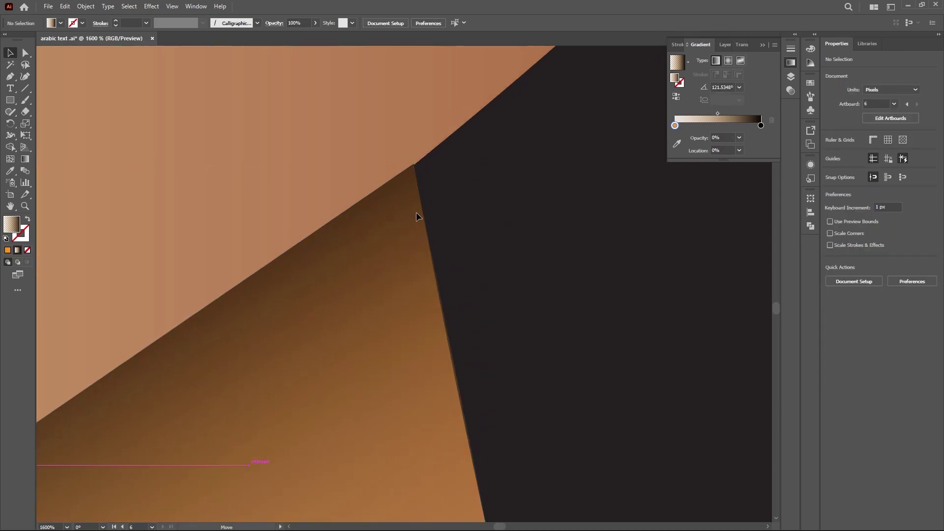
pyautogui.moveTo(417, 213); pyautogui.dragTo(419, 212)
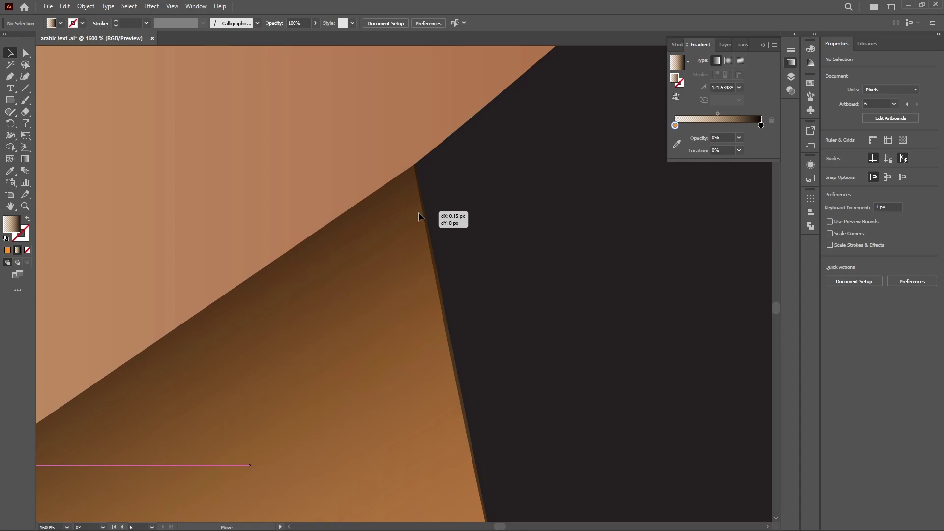
pyautogui.moveTo(419, 215); pyautogui.dragTo(420, 215)
pyautogui.hotkey('ctrl', '-')
pyautogui.hotkey('ctrl', '-')
pyautogui.hotkey('ctrl', '-')
pyautogui.click(560, 460)
# Move, enlarge and slightly tilt the shading shape so it overhangs both sides of the stroke.
pyautogui.moveTo(502, 528); pyautogui.dragTo(499, 499)
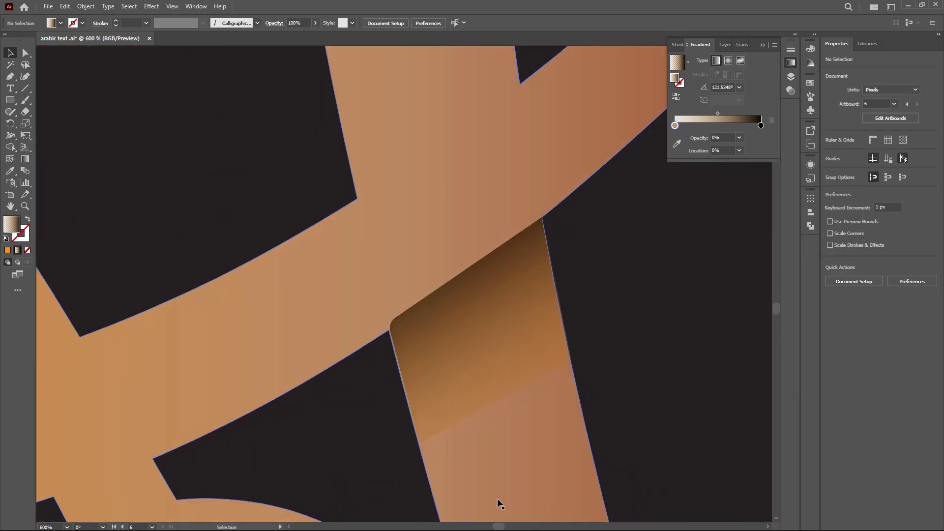
pyautogui.click(404, 325)
pyautogui.click(26, 53)
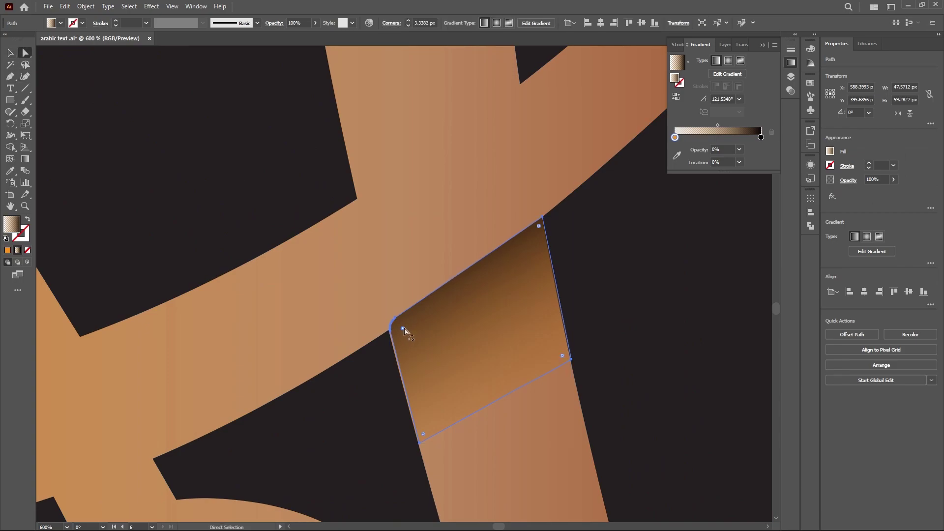
pyautogui.click(10, 53)
pyautogui.click(179, 126)
pyautogui.moveTo(425, 330); pyautogui.dragTo(425, 335)
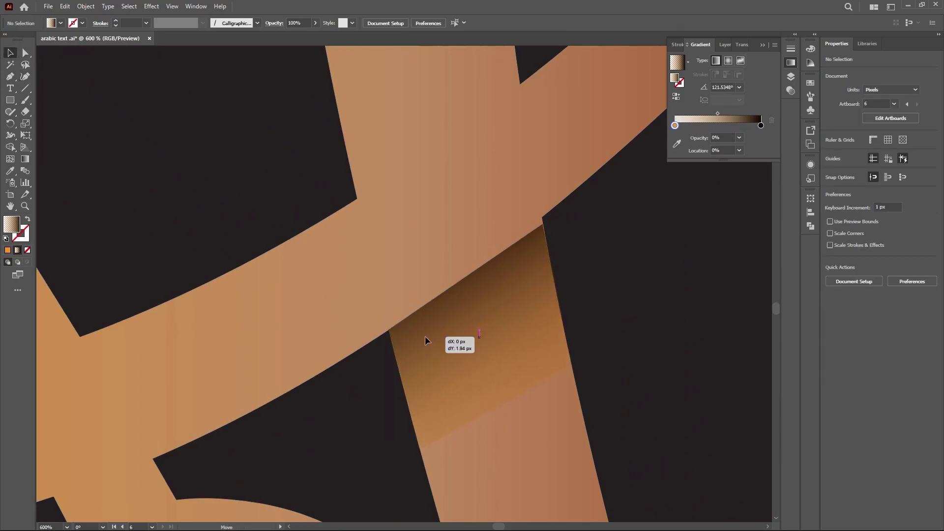
pyautogui.moveTo(549, 324); pyautogui.dragTo(544, 323)
pyautogui.moveTo(532, 374); pyautogui.dragTo(591, 346)
pyautogui.moveTo(651, 176); pyautogui.dragTo(649, 172)
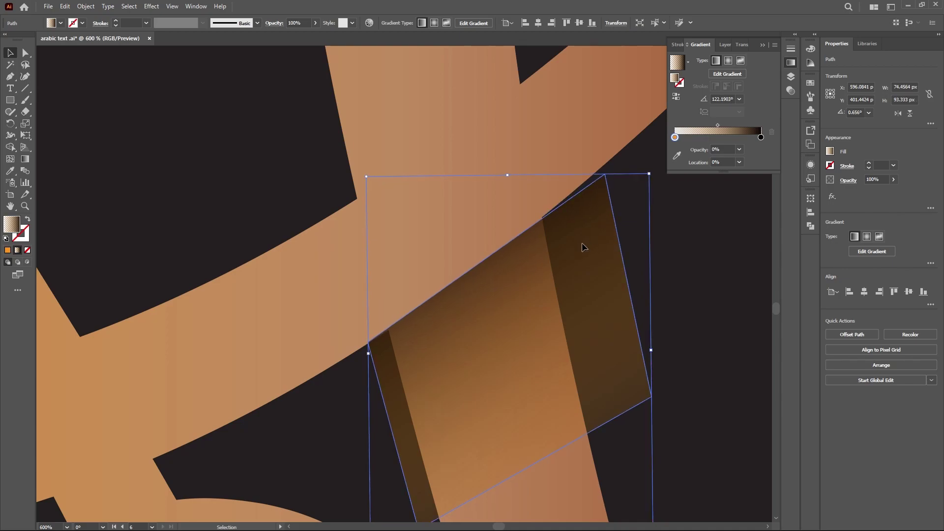
pyautogui.moveTo(583, 247); pyautogui.dragTo(575, 231)
pyautogui.click(663, 267)
# Merge the shading strips and middle piece into one shape with Shape Builder.
pyautogui.press('v')
pyautogui.hotkey('ctrl', 'a')
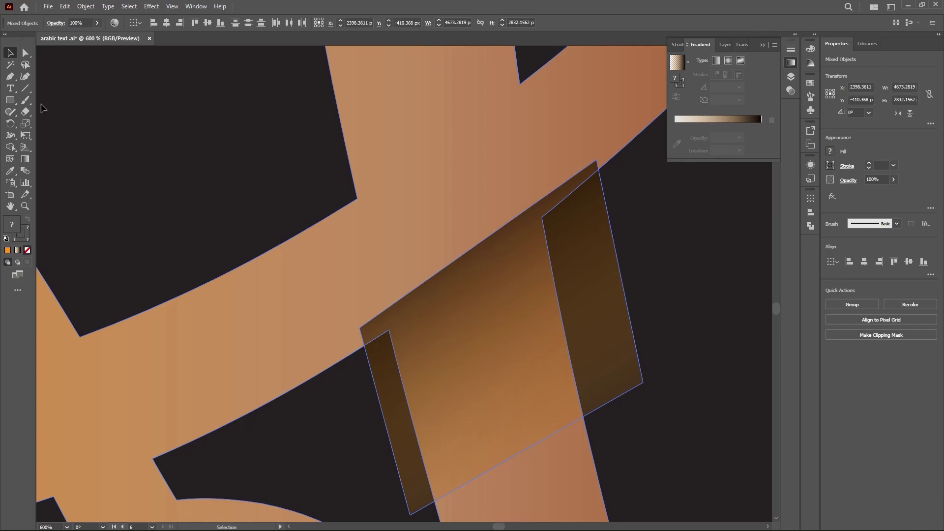
pyautogui.click(10, 148)
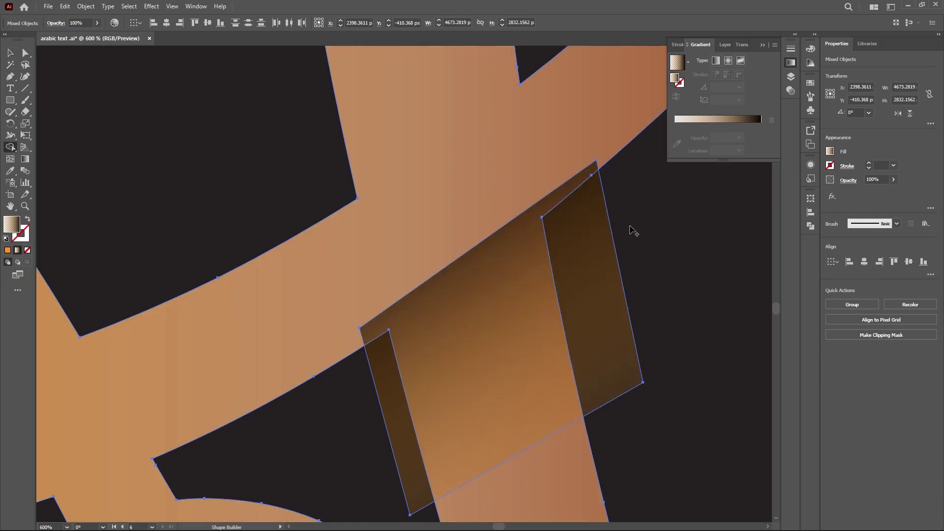
pyautogui.click(601, 297)
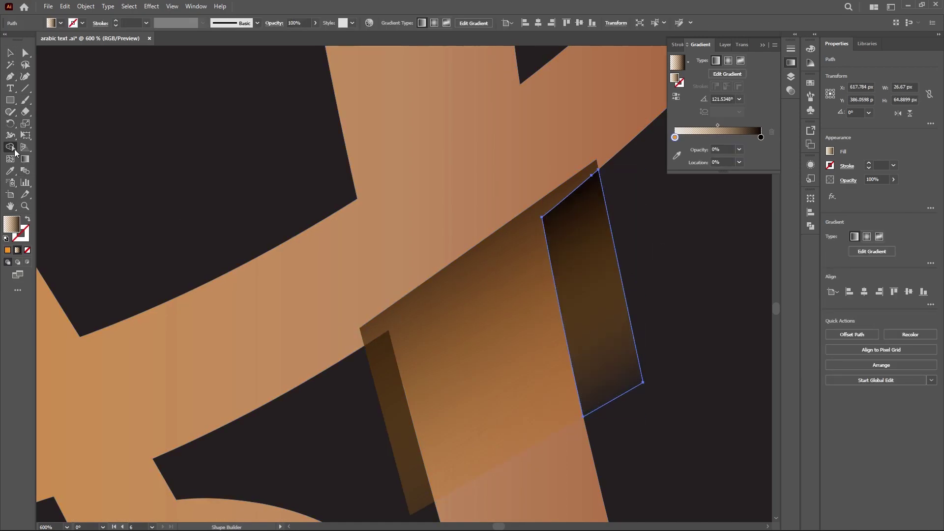
pyautogui.press('v')
pyautogui.hotkey('ctrl', 'a')
pyautogui.hotkey('shift', 'm')
pyautogui.moveTo(399, 383); pyautogui.dragTo(592, 274)
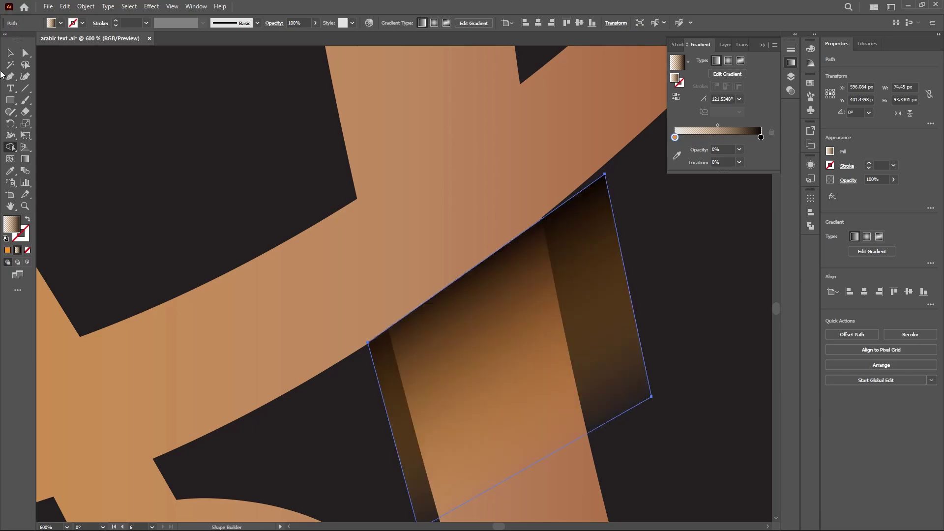
# Rotate the merged shading shape slightly and move it up and left.
pyautogui.press('v')
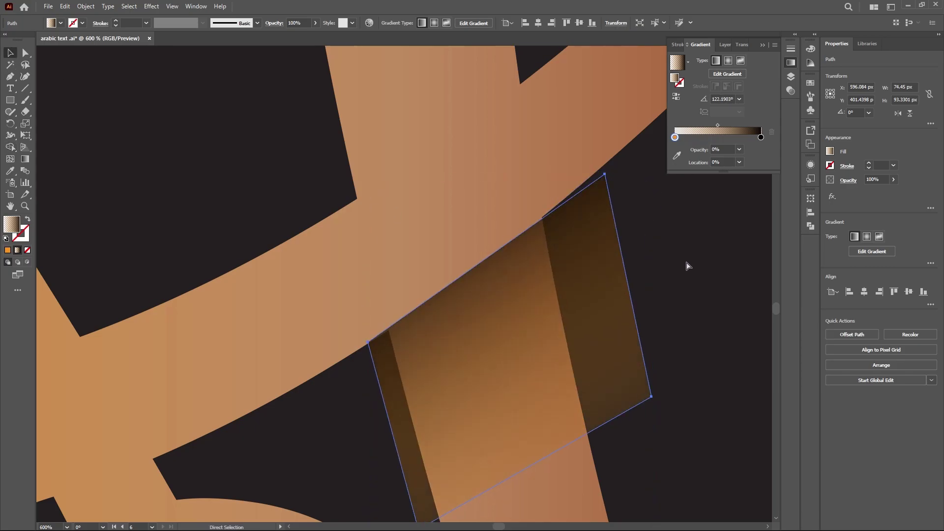
pyautogui.click(654, 253)
pyautogui.hotkey('ctrl', 'z')
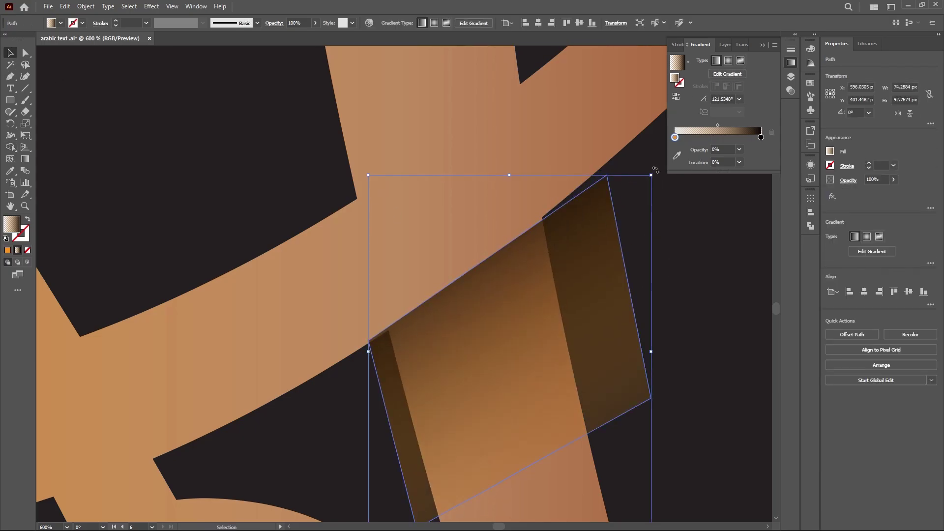
pyautogui.moveTo(655, 170); pyautogui.dragTo(659, 173)
pyautogui.moveTo(527, 283); pyautogui.dragTo(519, 275)
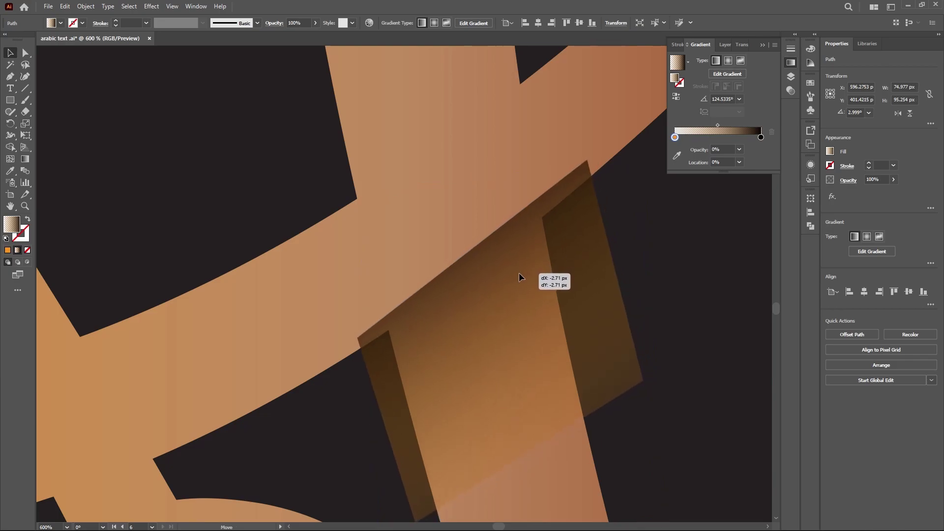
pyautogui.hotkey('ctrl', 'a')
pyautogui.hotkey('shift', 'm')
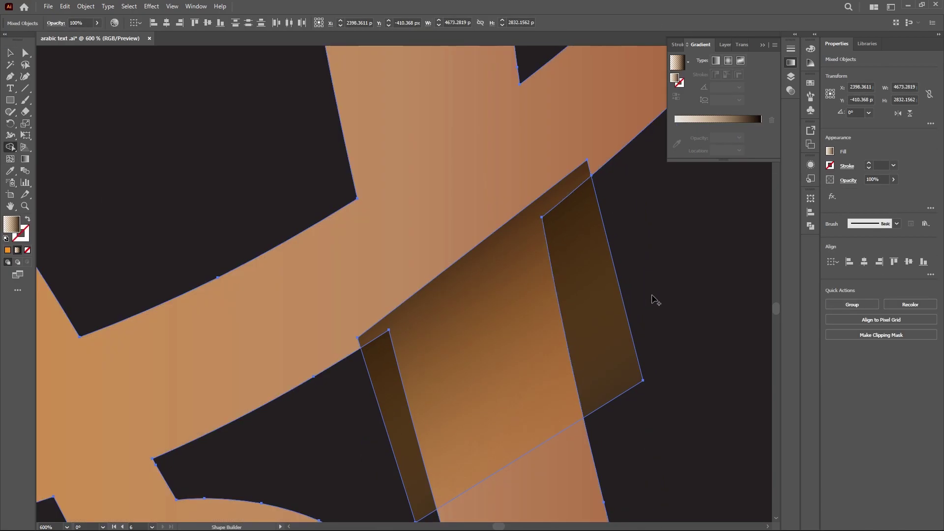
# Undo back to the earlier separate shading pieces.
pyautogui.hotkey('ctrl', 'shift', 'a')
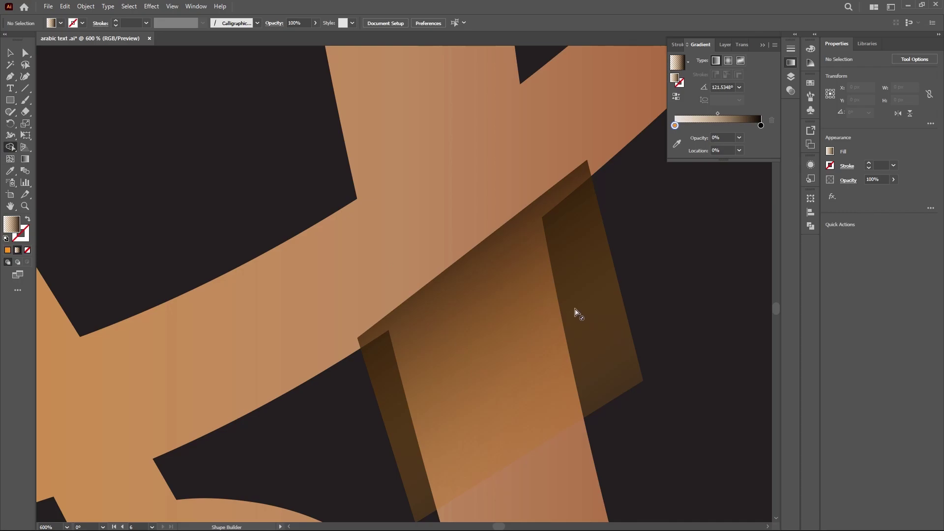
pyautogui.hotkey('ctrl', 'z')
pyautogui.hotkey('ctrl', 'z')
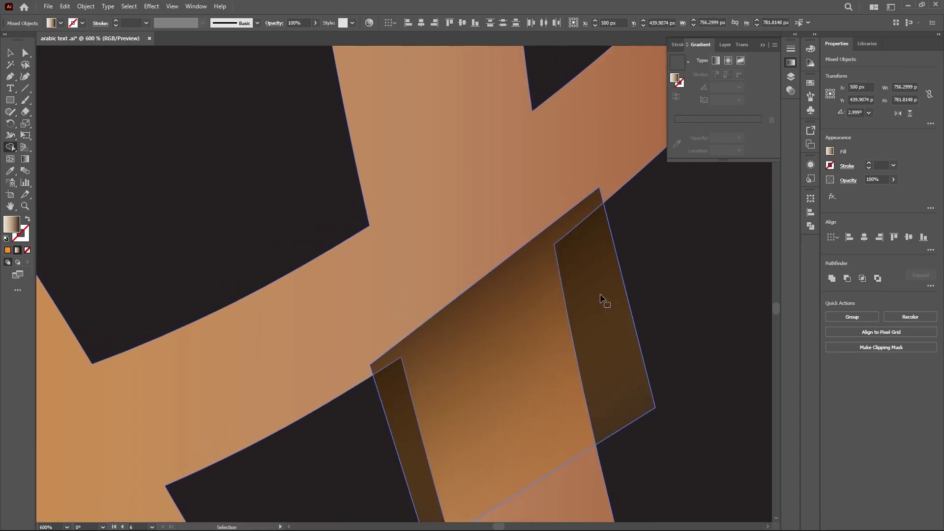
pyautogui.hotkey('ctrl', 'z')
pyautogui.hotkey('ctrl', 'z')
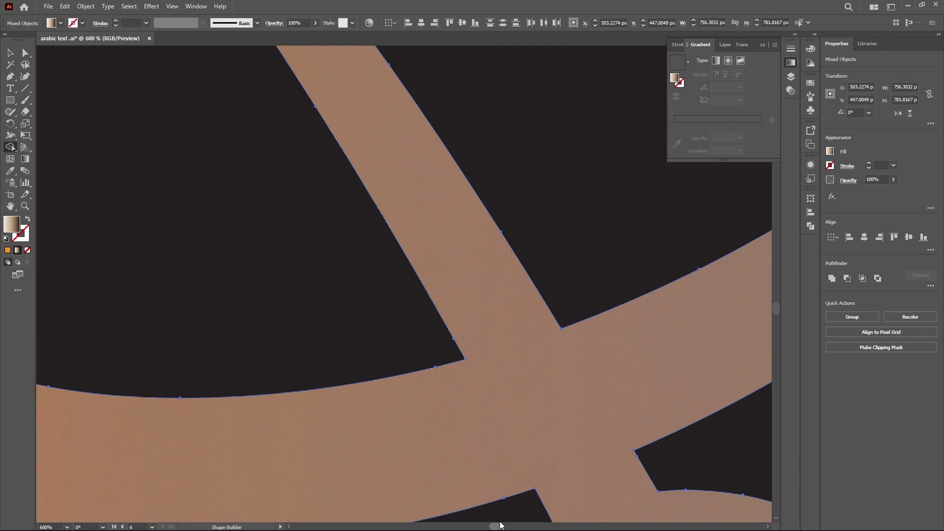
pyautogui.hotkey('ctrl', 'z')
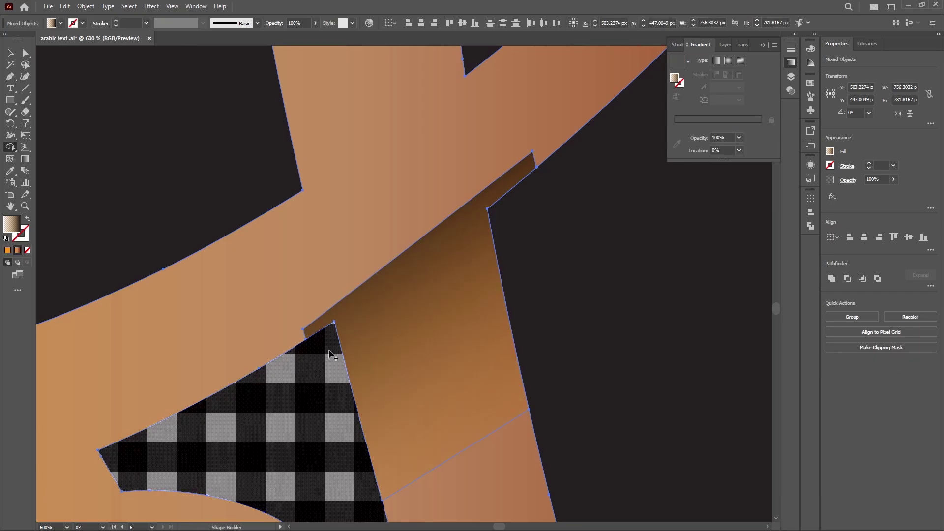
# Move the dark brown piece into place and rotate it slightly clockwise.
pyautogui.hotkey('ctrl', 'shift', 'a')
pyautogui.press('v')
pyautogui.moveTo(412, 320); pyautogui.dragTo(418, 329)
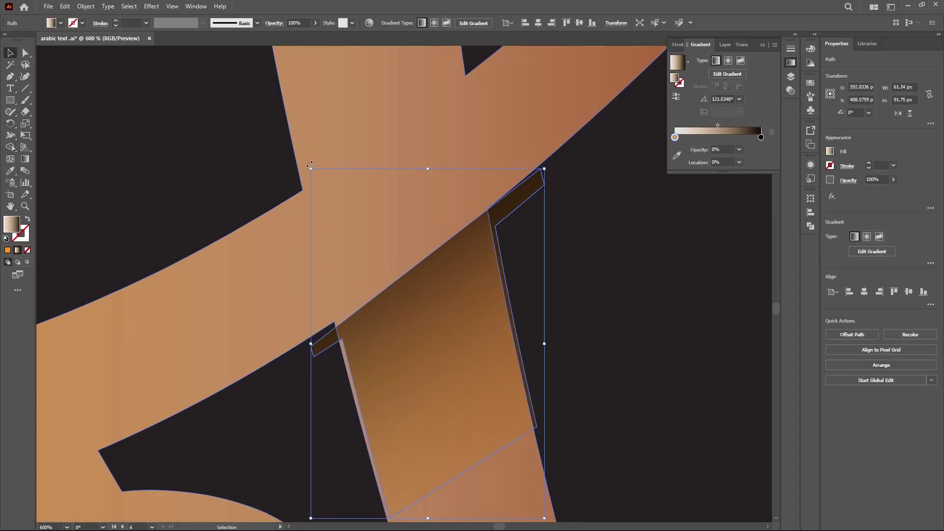
pyautogui.moveTo(310, 164); pyautogui.dragTo(339, 157)
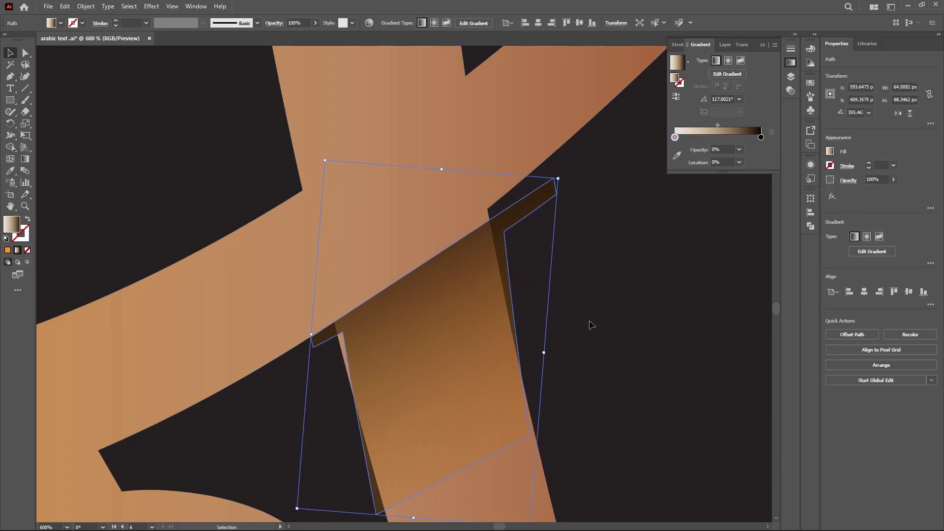
pyautogui.click(589, 304)
# Delete the dark brown piece and draw a new four-sided shape over the crossing.
pyautogui.click(484, 291)
pyautogui.press('Delete')
pyautogui.press('p')
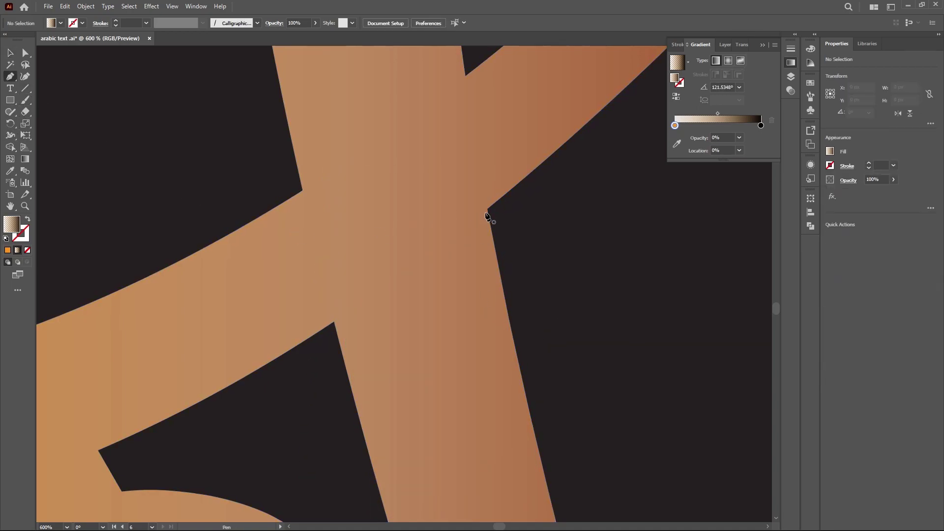
pyautogui.click(487, 209)
pyautogui.click(335, 322)
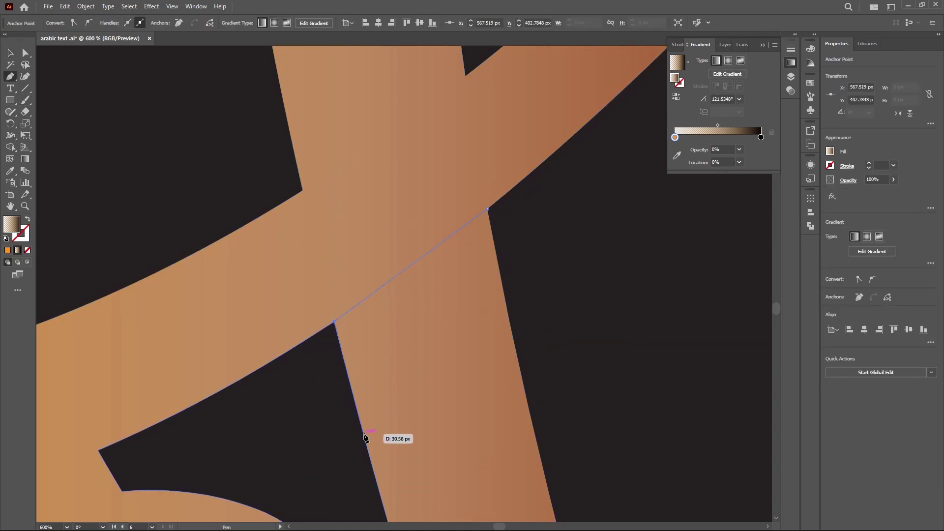
pyautogui.click(364, 434)
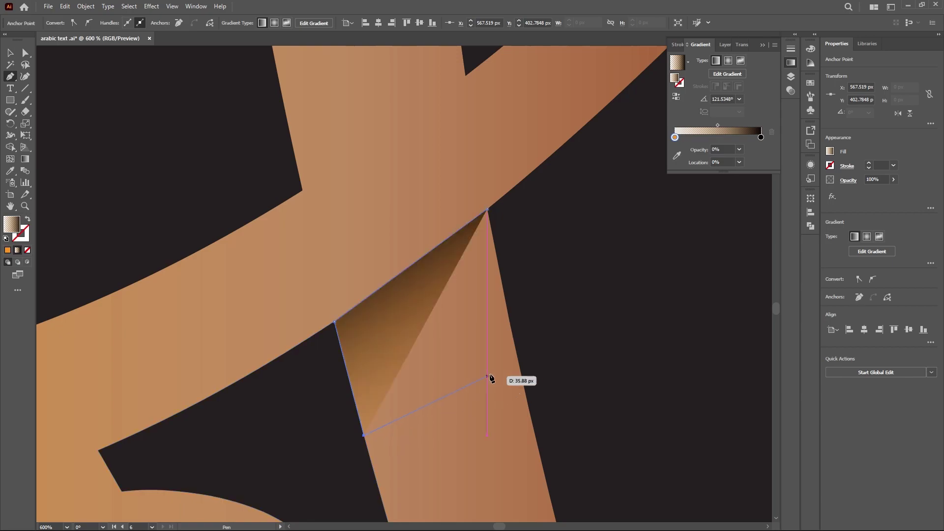
pyautogui.click(520, 374)
pyautogui.click(487, 209)
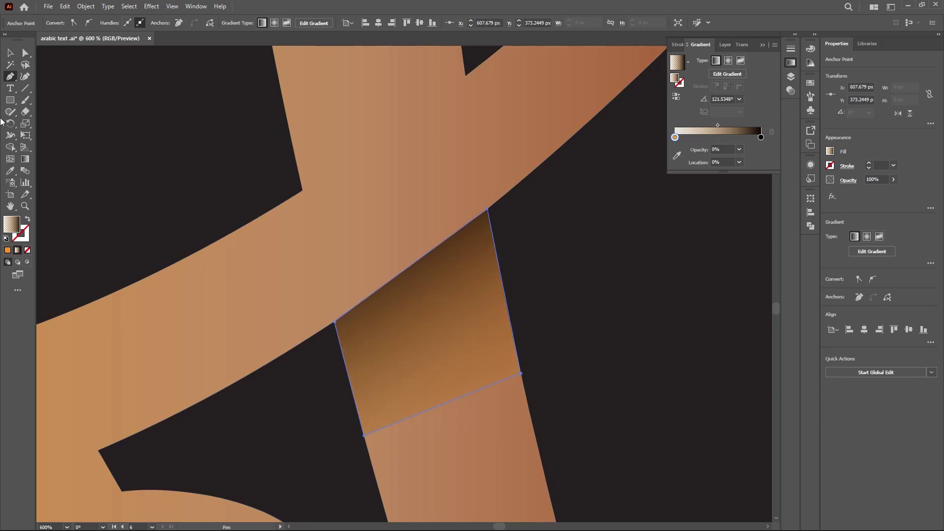
# Select the new quadrilateral and edit its gradient's dark end stop colour.
pyautogui.press('v')
pyautogui.click(112, 143)
pyautogui.click(461, 386)
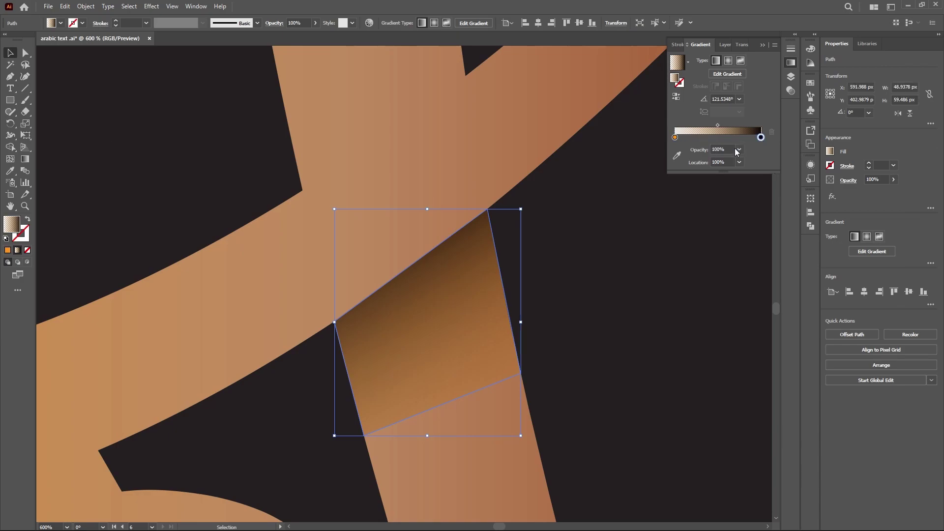
pyautogui.doubleClick(761, 138)
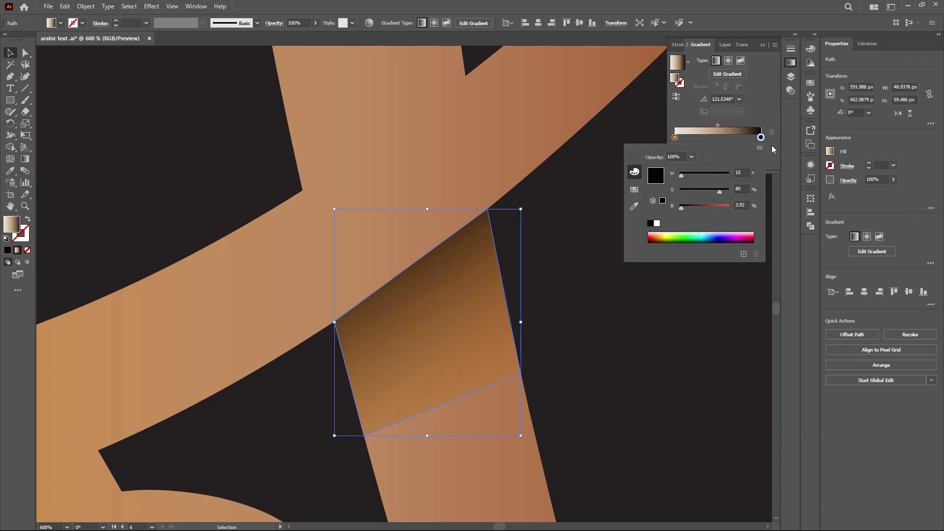
# Set the gradient's left stop to orange at 0% opacity.
pyautogui.doubleClick(674, 138)
pyautogui.press('Escape')
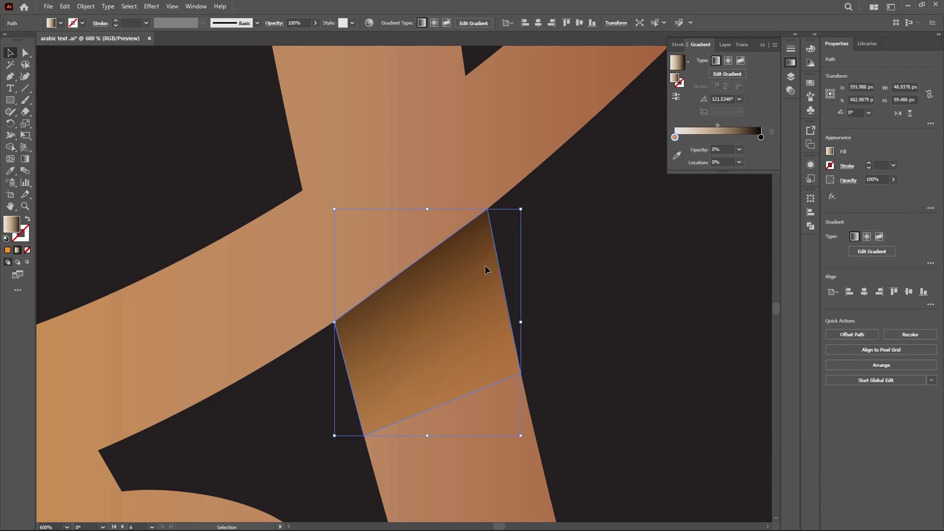
pyautogui.scroll(-1, 535, 268)
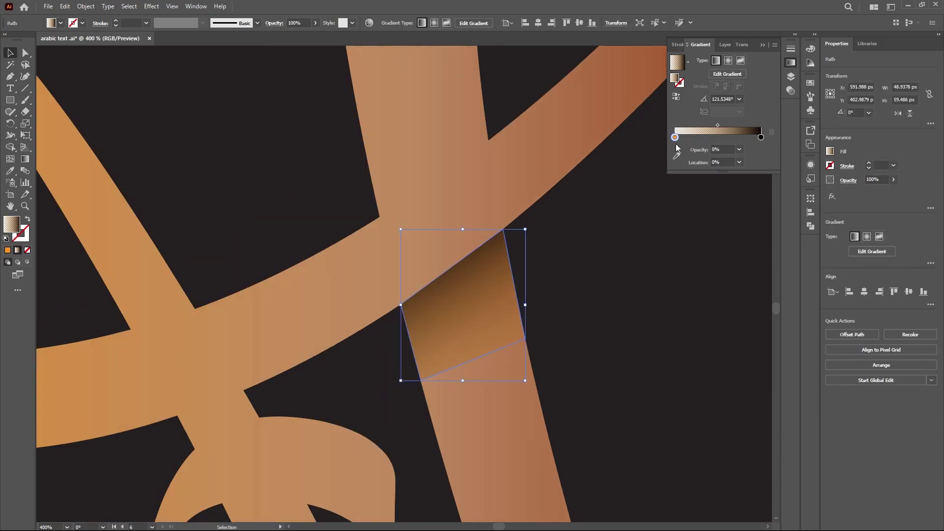
pyautogui.click(643, 249)
# Re-angle the gradient higher across the shape and add a middle stop at 47% opacity.
pyautogui.click(471, 338)
pyautogui.press('g')
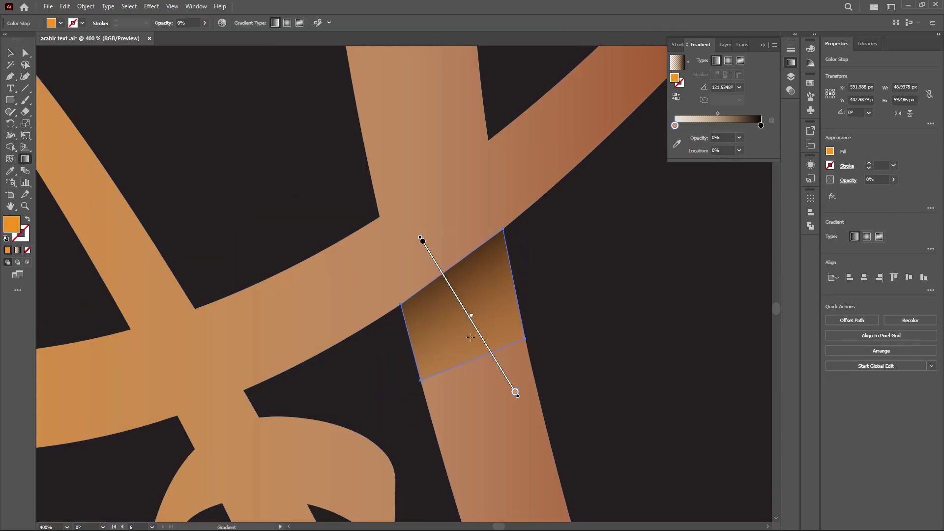
pyautogui.moveTo(489, 336)
pyautogui.mouseDown()
pyautogui.moveTo(490, 302)
pyautogui.moveTo(475, 314)
pyautogui.mouseUp()
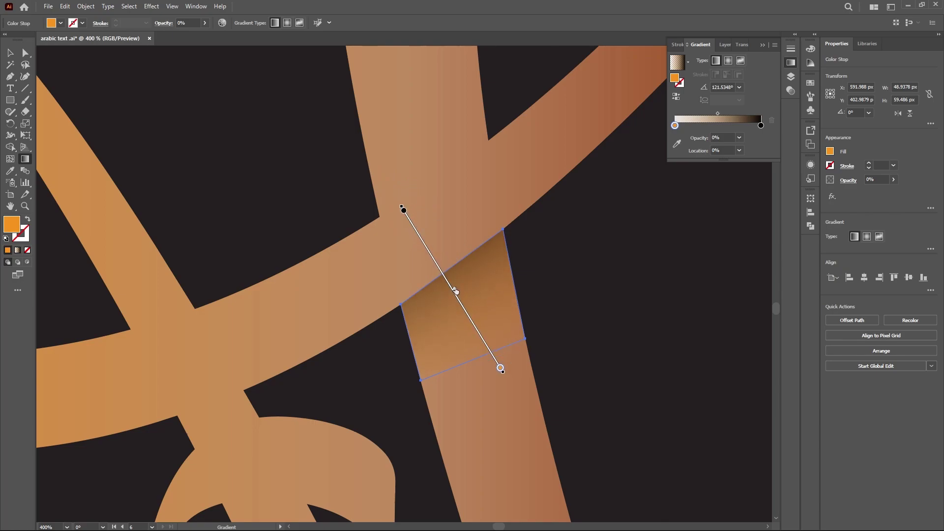
pyautogui.click(454, 294)
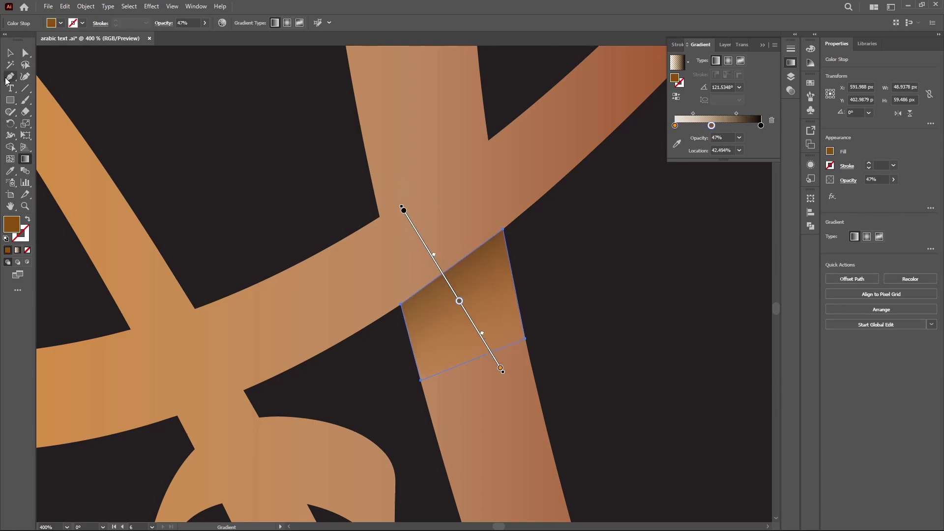
pyautogui.click(10, 53)
pyautogui.click(152, 84)
pyautogui.scroll(-1, 556, 293)
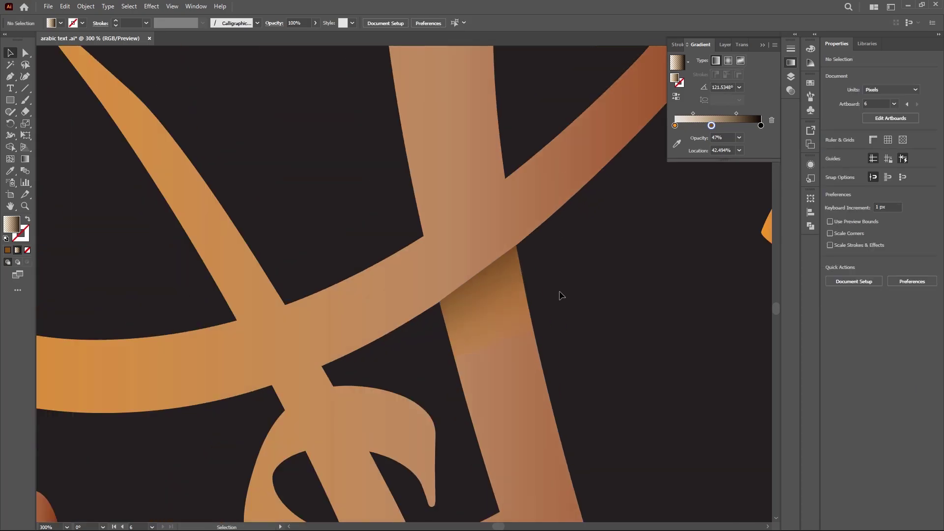
# Cut and paste the shading shape, rotating the copy onto the upper crossing.
pyautogui.click(483, 296)
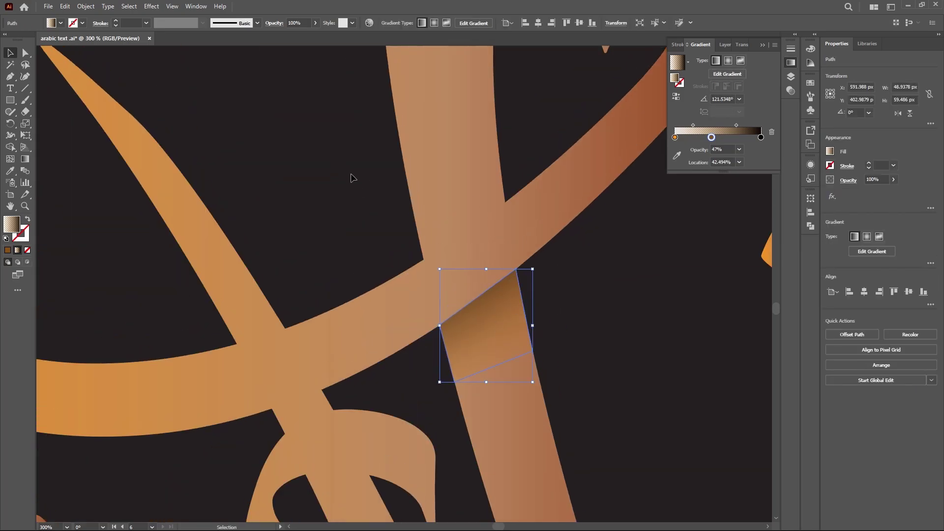
pyautogui.scroll(1, 350, 177)
pyautogui.click(499, 328)
pyautogui.hotkey('ctrl', 'x')
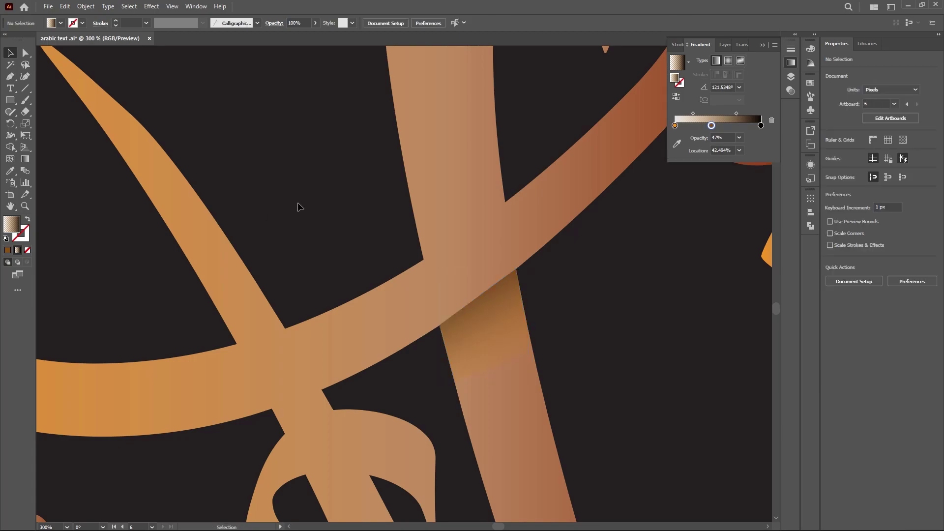
pyautogui.hotkey('ctrl', 'v')
pyautogui.moveTo(401, 280); pyautogui.dragTo(415, 212)
pyautogui.moveTo(474, 154)
pyautogui.mouseDown()
pyautogui.moveTo(539, 232)
pyautogui.moveTo(376, 312)
pyautogui.mouseUp()
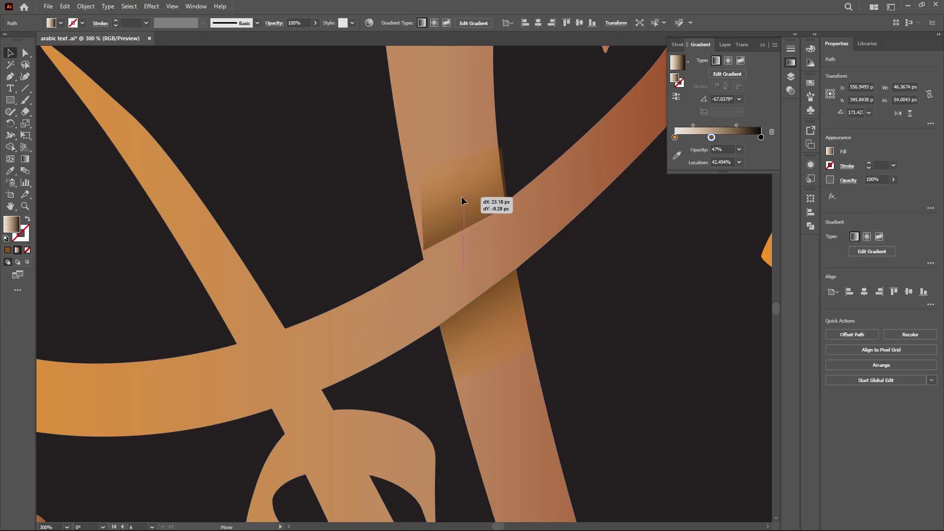
pyautogui.moveTo(401, 244); pyautogui.dragTo(446, 233)
pyautogui.click(589, 270)
# Reselect the copied shading shape and delete it.
pyautogui.scroll(1, 589, 270)
pyautogui.scroll(2, 588, 270)
pyautogui.click(494, 211)
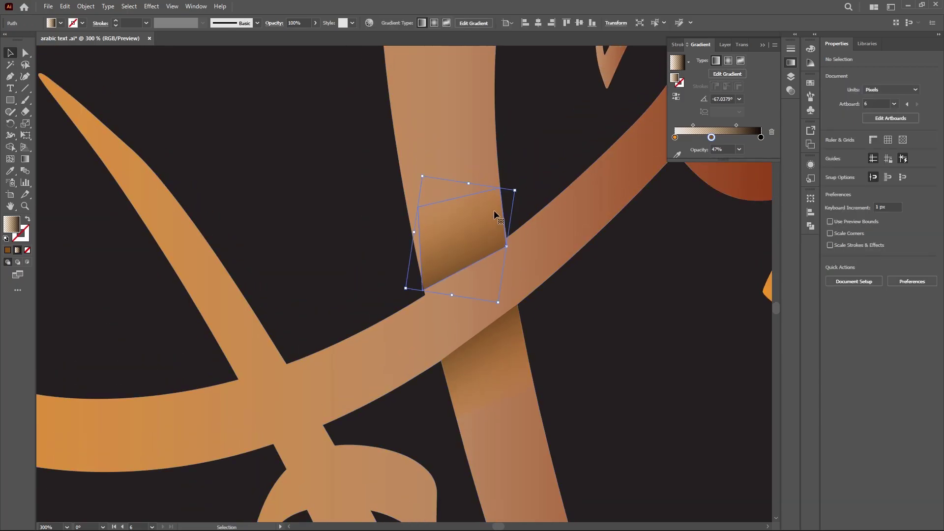
pyautogui.moveTo(494, 211); pyautogui.dragTo(467, 219)
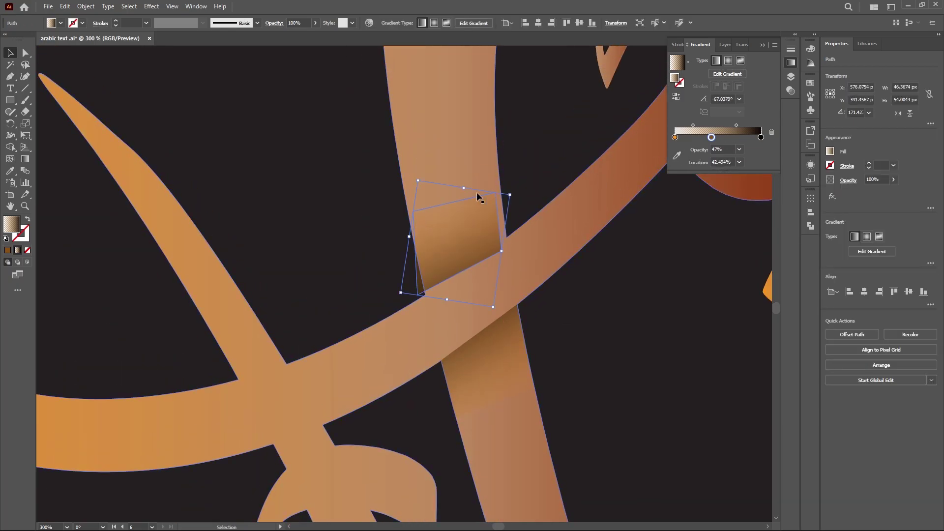
pyautogui.press('Delete')
# Draw a four-cornered gradient shape over the upright stroke above the curve.
pyautogui.press('p')
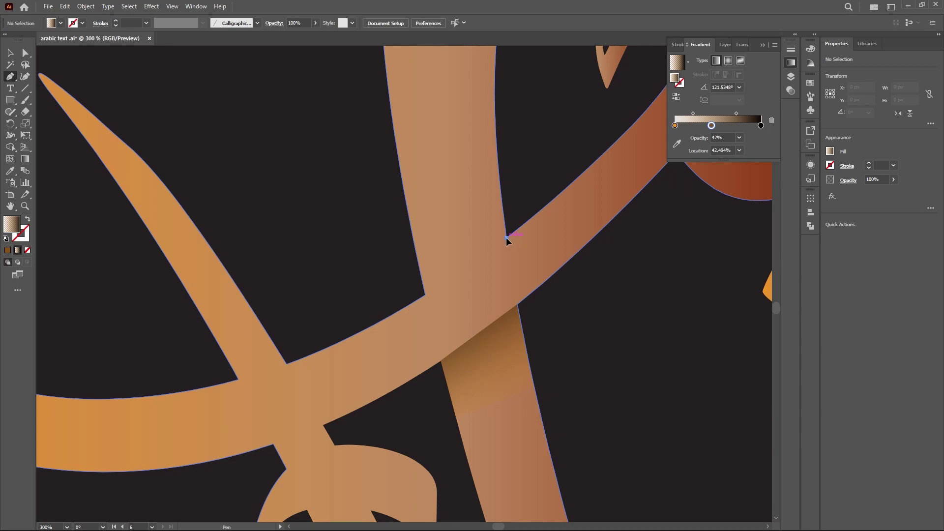
pyautogui.click(506, 238)
pyautogui.click(424, 295)
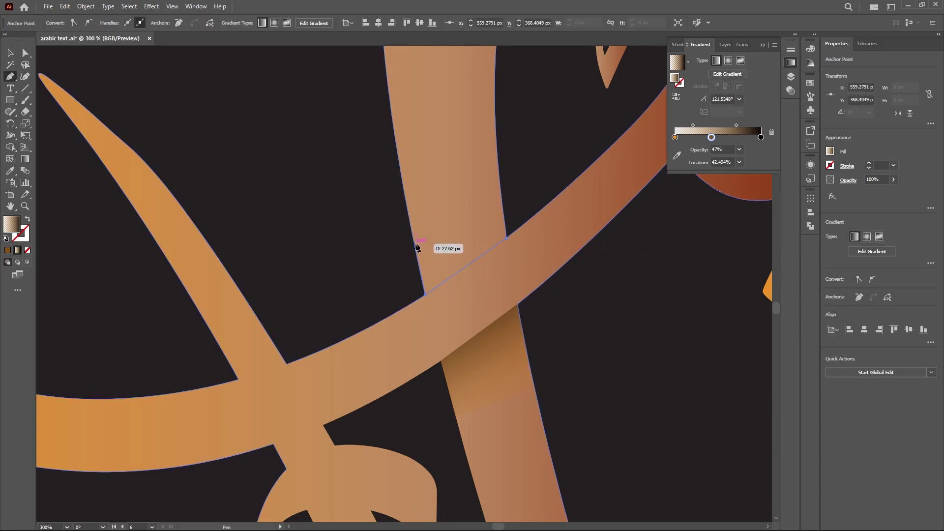
pyautogui.click(413, 235)
pyautogui.click(503, 214)
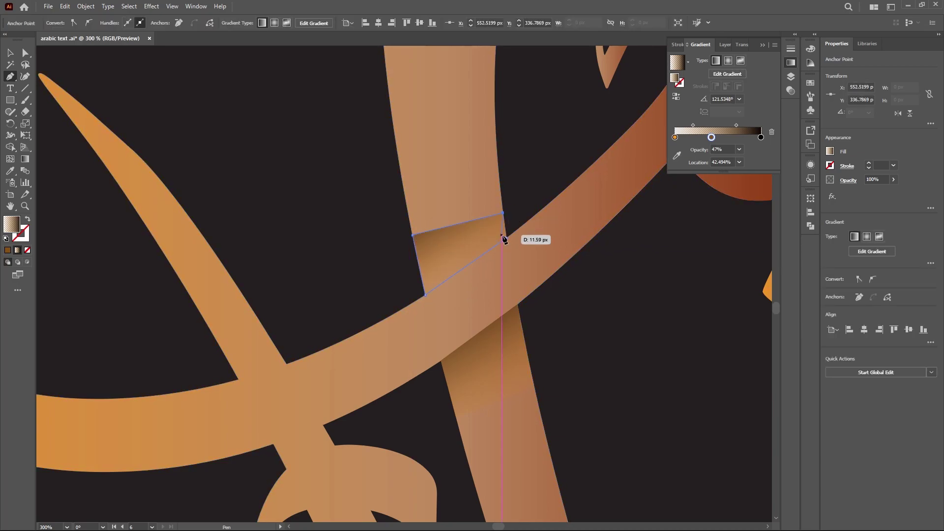
pyautogui.press('v')
pyautogui.click(167, 105)
# Select the new upper overlap shading shape.
pyautogui.click(461, 249)
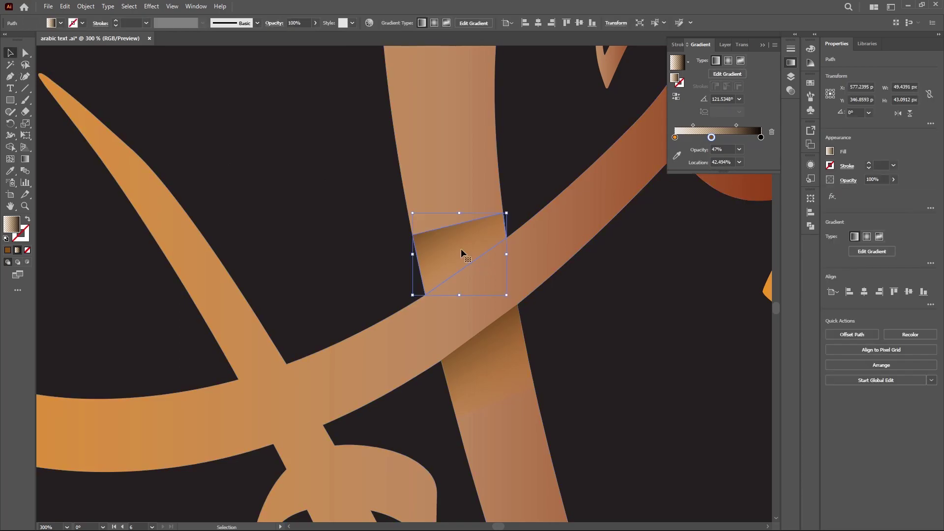
pyautogui.click(910, 114)
pyautogui.click(556, 168)
pyautogui.scroll(-1, 557, 172)
pyautogui.scroll(1, 554, 169)
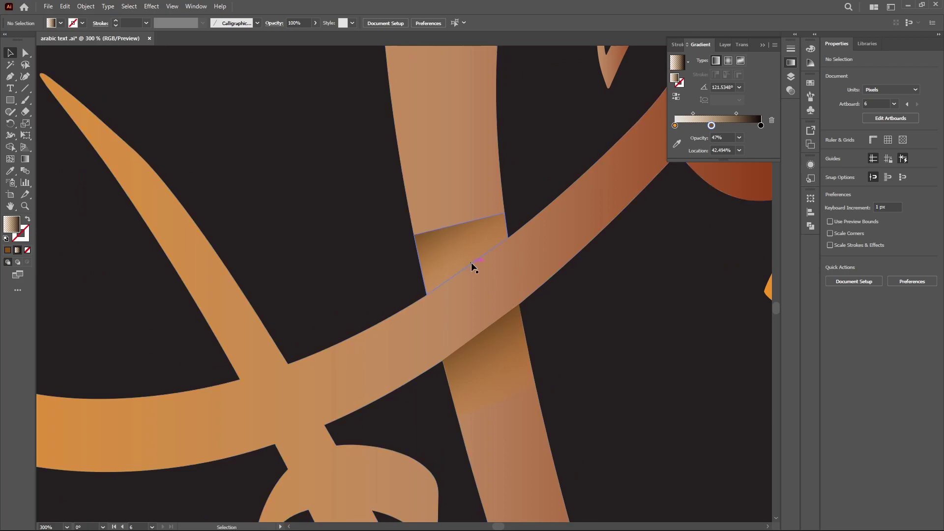
pyautogui.click(466, 245)
# Re-angle the gradients on the lower and upper overlap shading shapes along the stroke.
pyautogui.click(514, 361)
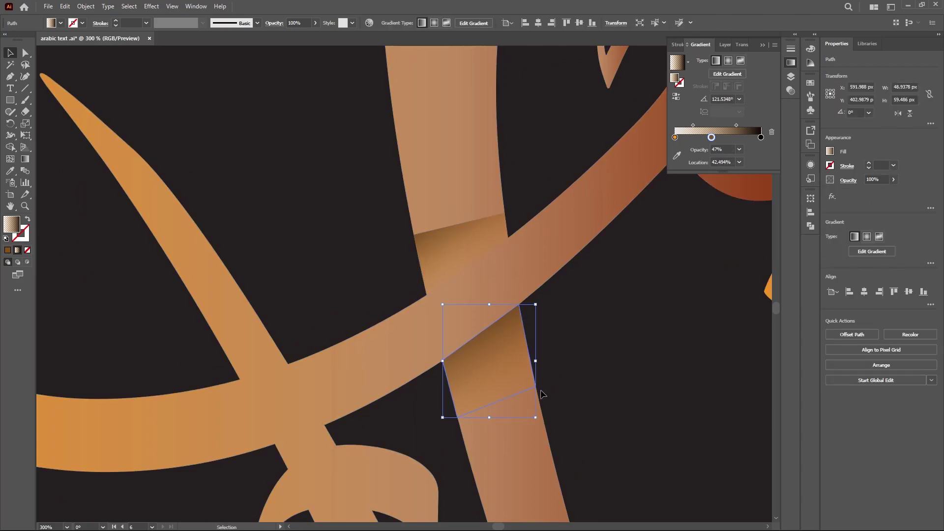
pyautogui.press('g')
pyautogui.moveTo(521, 363)
pyautogui.mouseDown()
pyautogui.moveTo(456, 268)
pyautogui.moveTo(475, 290)
pyautogui.mouseUp()
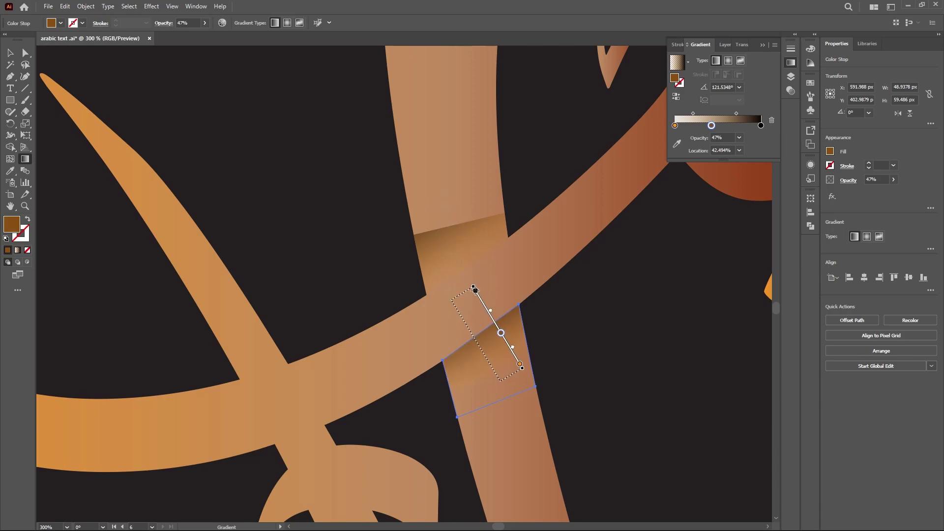
pyautogui.click(434, 258)
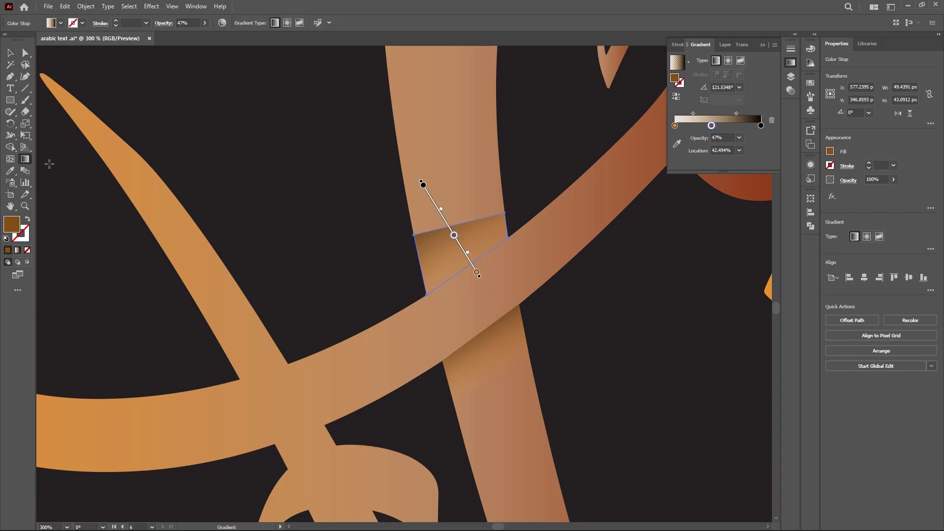
pyautogui.moveTo(418, 182)
pyautogui.mouseDown()
pyautogui.moveTo(508, 392)
pyautogui.moveTo(512, 369)
pyautogui.mouseUp()
pyautogui.press('v')
pyautogui.click(348, 229)
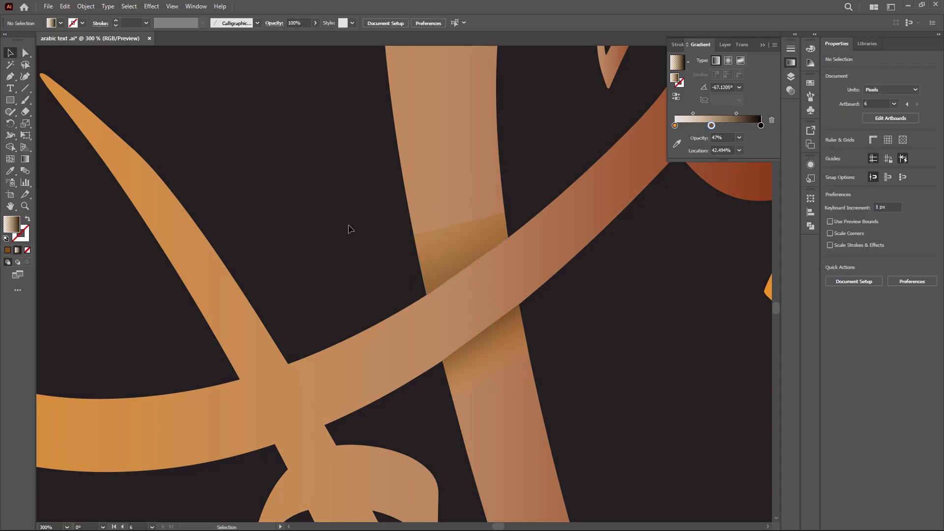
# Draw a longer gradient across the overlap, then zoom out and back in to review.
pyautogui.press('g')
pyautogui.moveTo(397, 158)
pyautogui.mouseDown()
pyautogui.moveTo(511, 307)
pyautogui.moveTo(558, 436)
pyautogui.mouseUp()
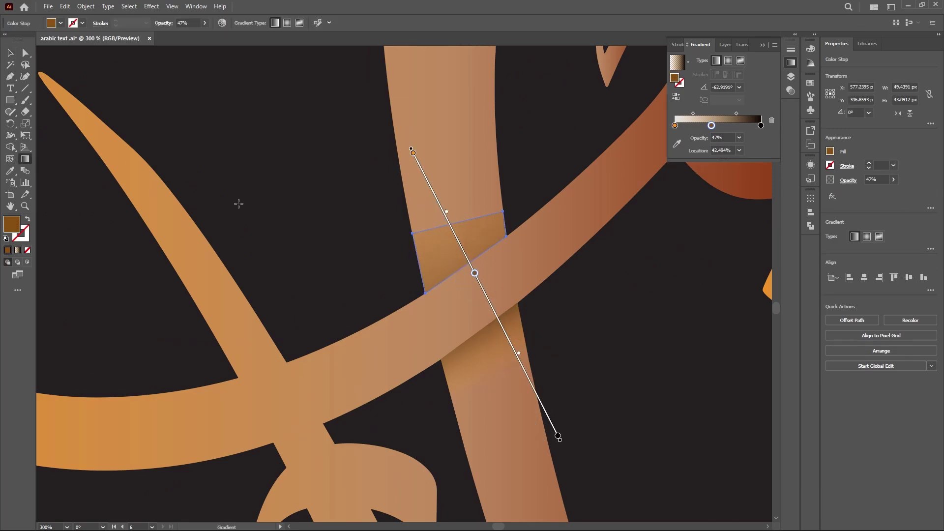
pyautogui.click(11, 52)
pyautogui.click(301, 158)
pyautogui.hotkey('ctrl', '-')
pyautogui.scroll(2, 301, 158)
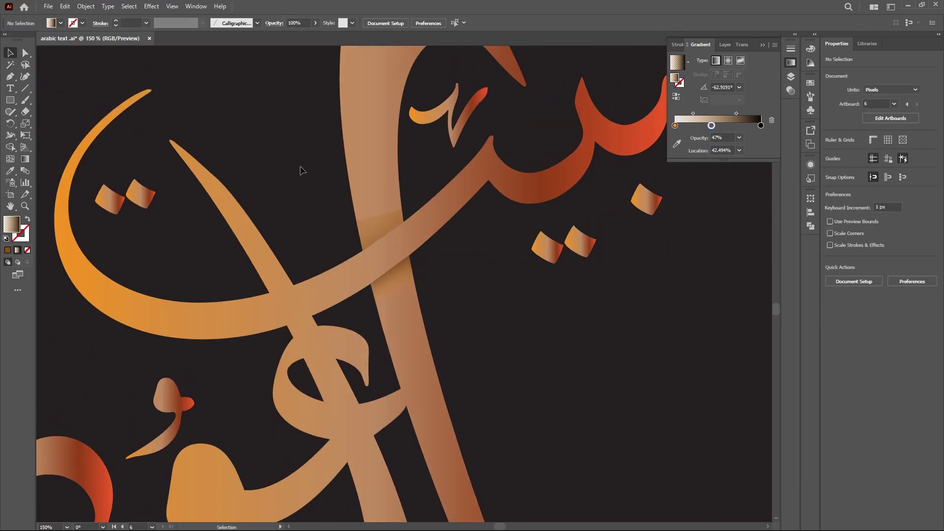
pyautogui.hotkey('ctrl', '-')
pyautogui.scroll(2, 265, 168)
pyautogui.hotkey('ctrl', '+')
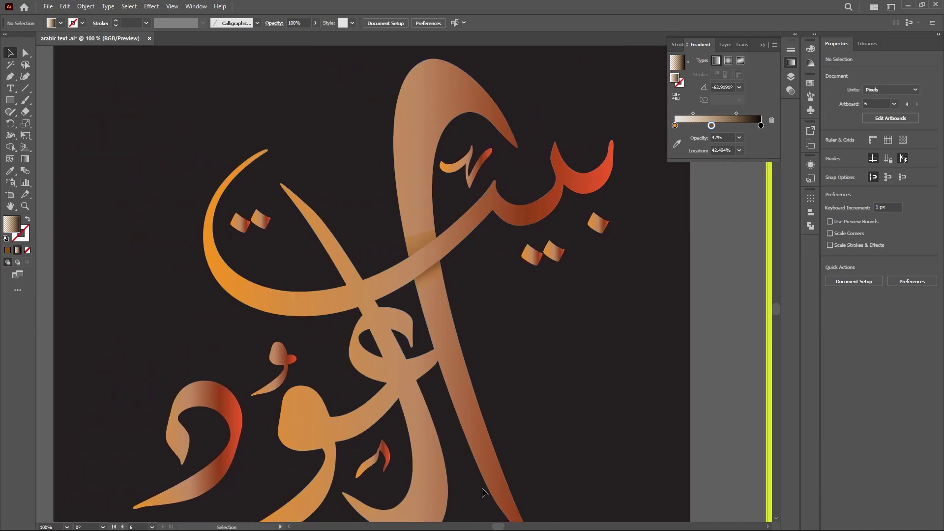
pyautogui.hotkey('ctrl', '+')
pyautogui.hotkey('ctrl', '+')
pyautogui.hotkey('ctrl', '+')
# Delete the middle gradient stop from the upper overlap shading shape.
pyautogui.click(614, 143)
pyautogui.hscroll(3, 689, 257)
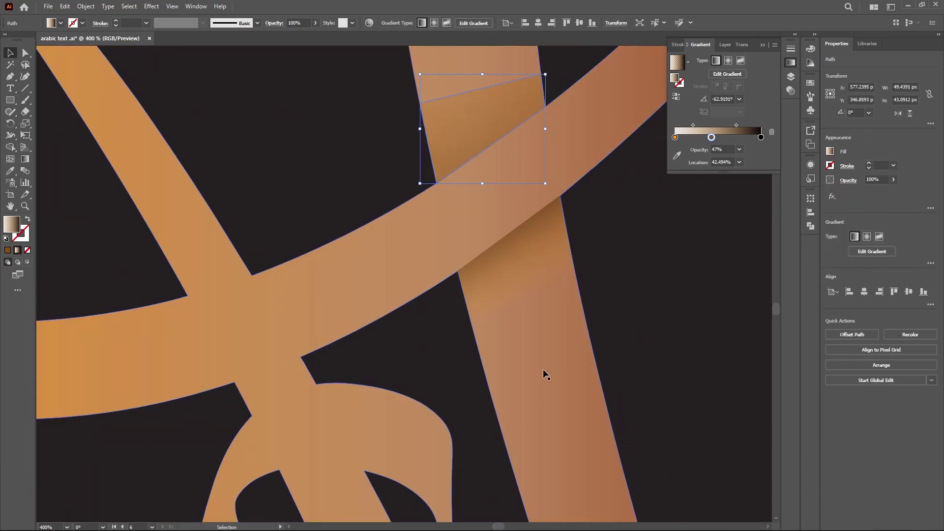
pyautogui.scroll(1, 543, 375)
pyautogui.click(771, 132)
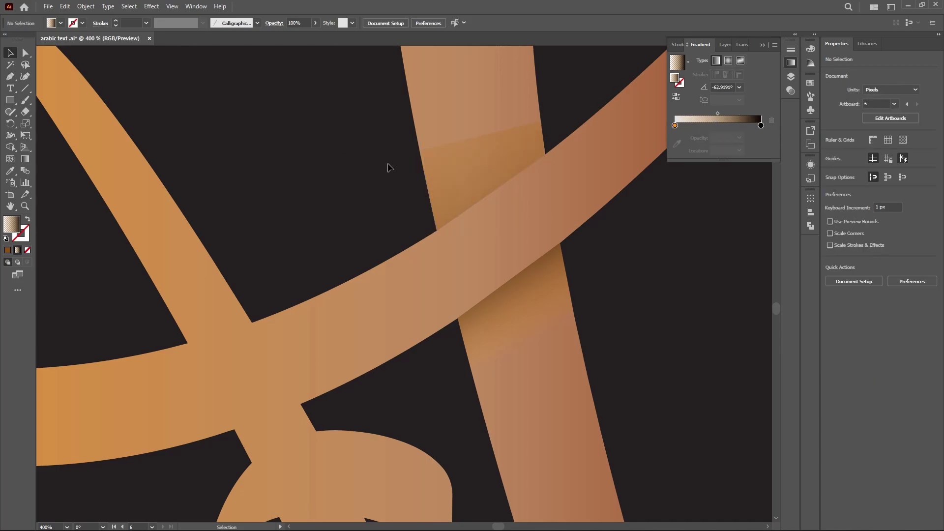
pyautogui.scroll(1, 389, 167)
pyautogui.scroll(1, 366, 164)
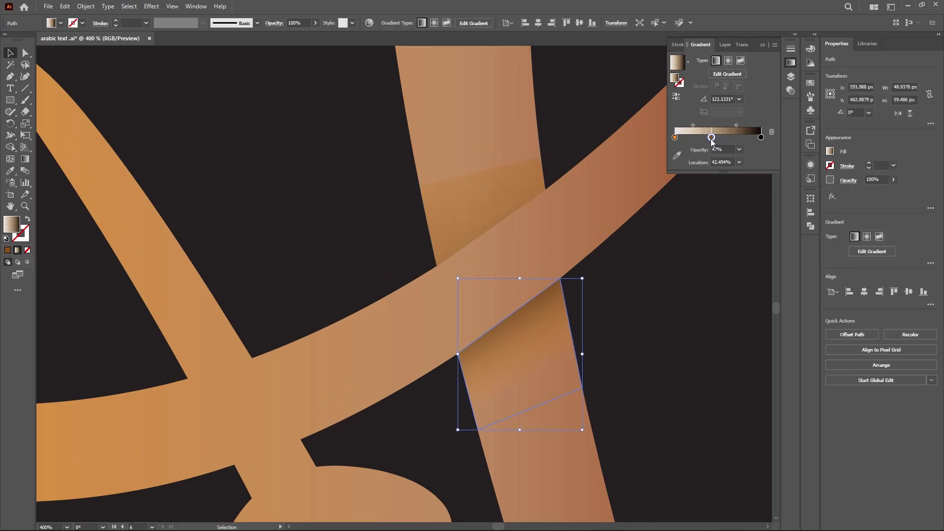
pyautogui.click(646, 288)
pyautogui.scroll(-1, 631, 294)
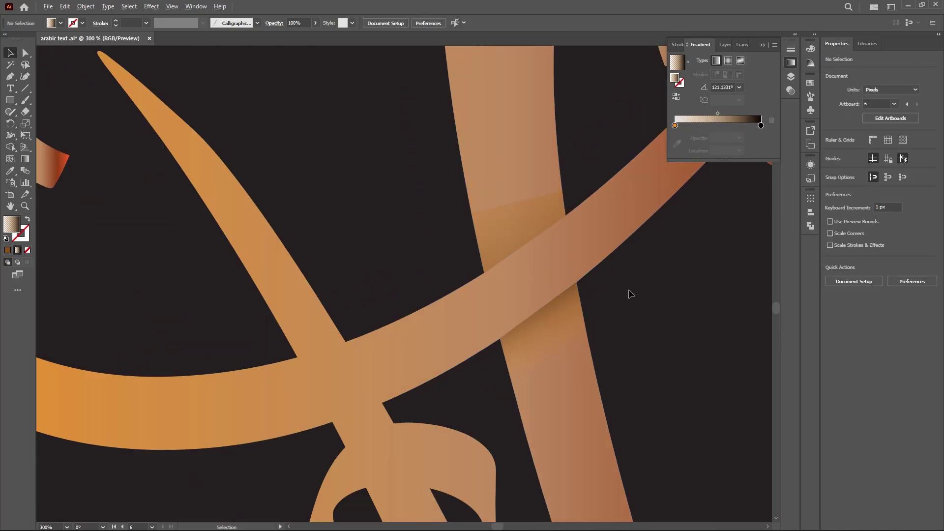
# Run the overlap shape's gradient down along the upright stroke and reselect it.
pyautogui.click(541, 216)
pyautogui.press('g')
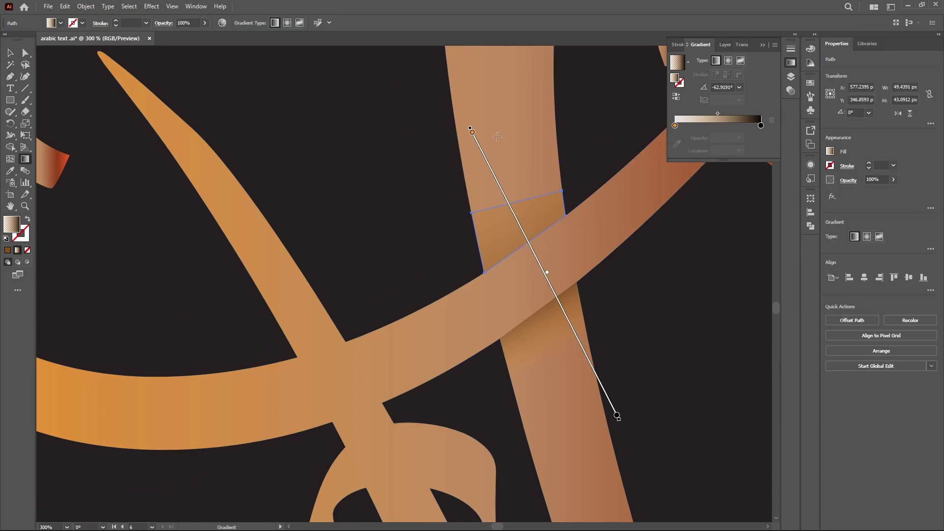
pyautogui.moveTo(497, 133); pyautogui.dragTo(572, 372)
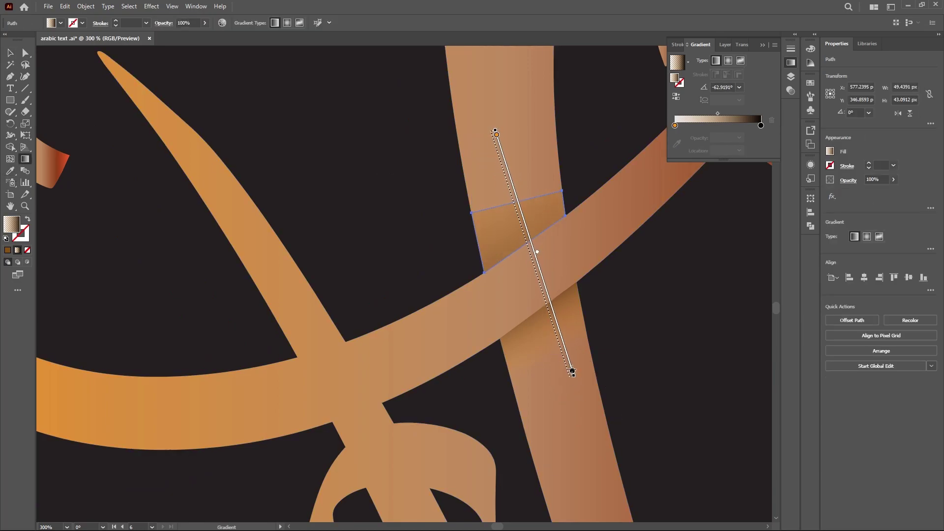
pyautogui.press('v')
pyautogui.click(327, 98)
pyautogui.scroll(-1, 413, 152)
pyautogui.scroll(2, 440, 162)
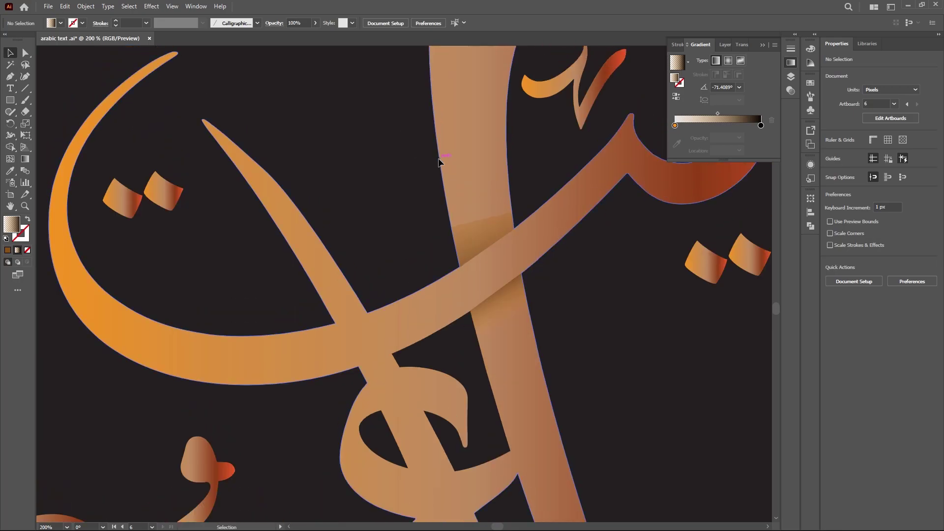
pyautogui.scroll(2, 439, 158)
pyautogui.click(483, 275)
pyautogui.click(674, 138)
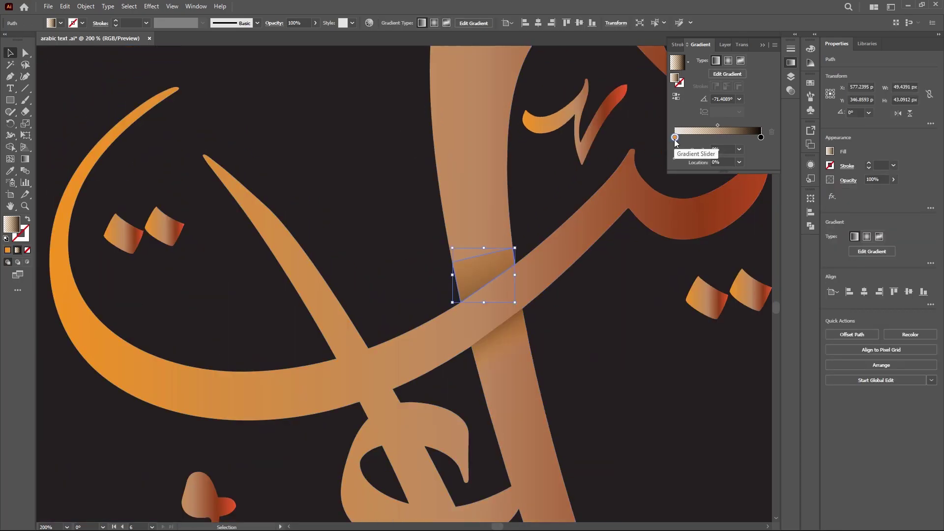
# Draw a four-corner shading quadrilateral with the Pen tool at the loop's upper stroke junction.
pyautogui.click(359, 147)
pyautogui.scroll(-2, 359, 147)
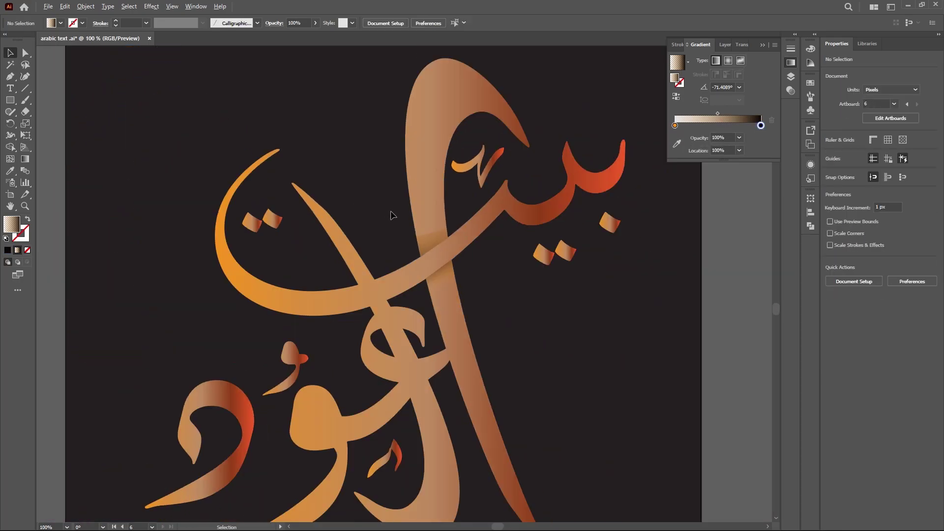
pyautogui.scroll(1, 392, 213)
pyautogui.scroll(-3, 379, 236)
pyautogui.scroll(1, 378, 263)
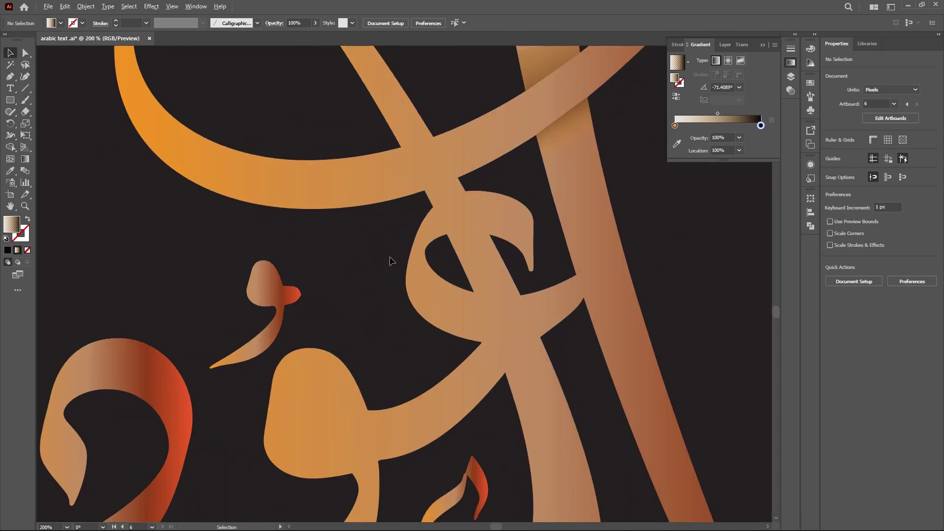
pyautogui.scroll(2, 390, 261)
pyautogui.scroll(2, 517, 219)
pyautogui.scroll(1, 483, 207)
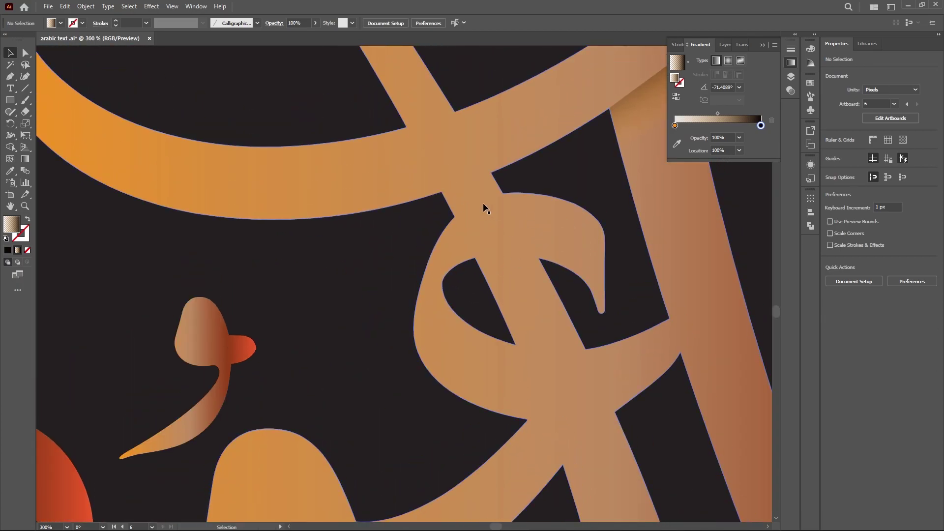
pyautogui.press('p')
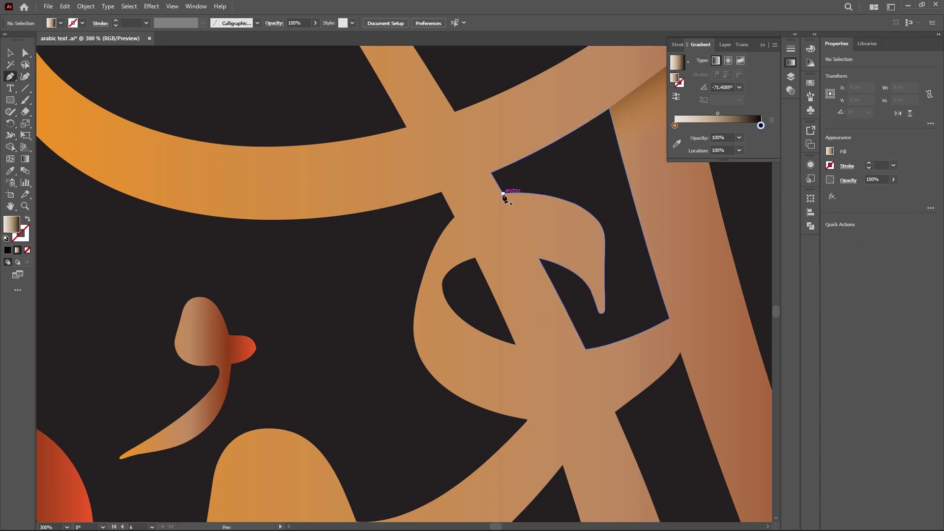
pyautogui.click(503, 194)
pyautogui.click(454, 216)
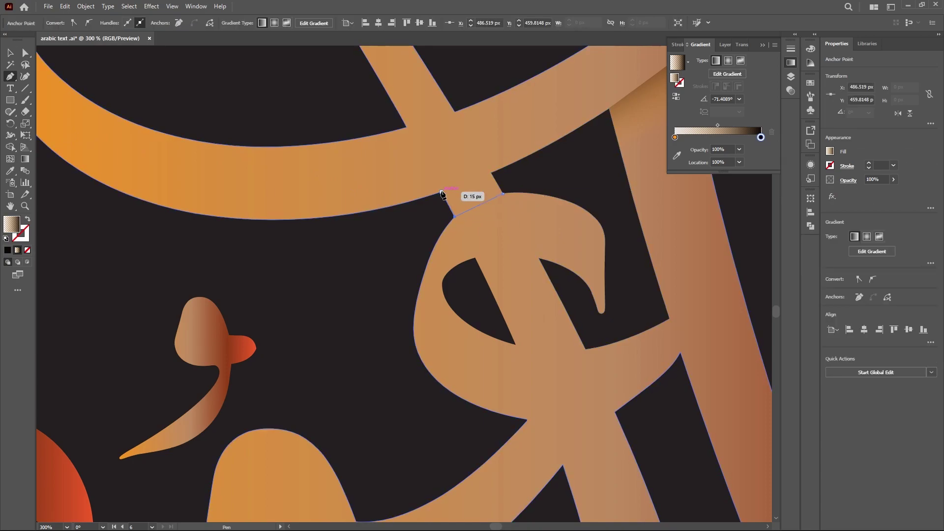
pyautogui.click(442, 192)
pyautogui.click(490, 173)
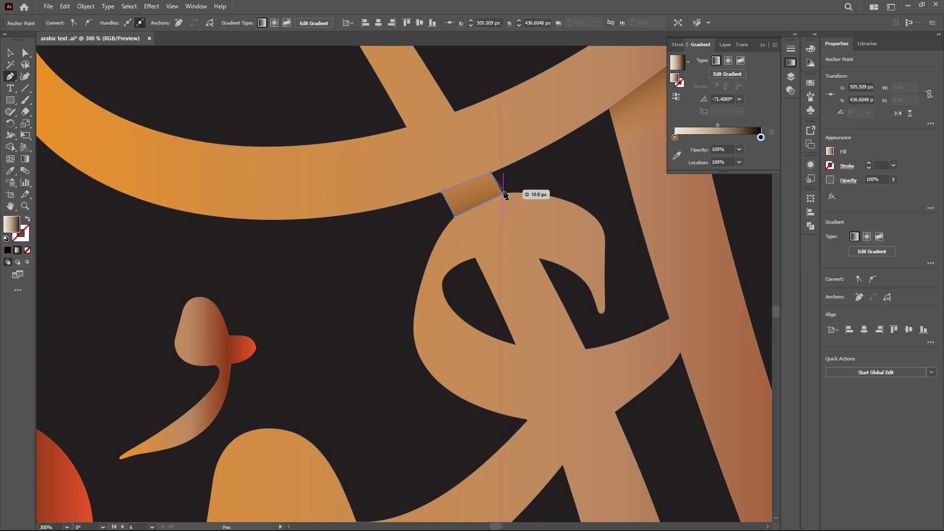
# Set a gradient across the new quadrilateral and review the shading.
pyautogui.click(261, 320)
pyautogui.scroll(-1, 656, 325)
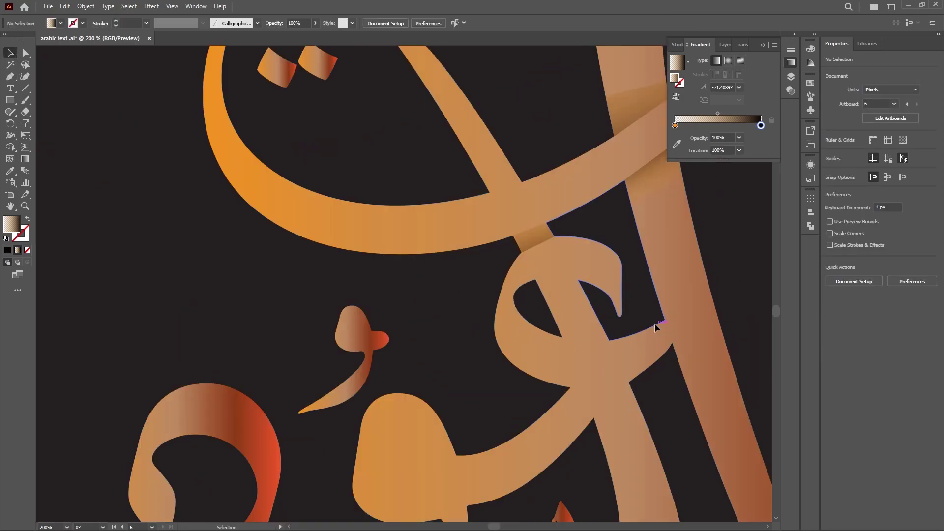
pyautogui.scroll(2, 669, 320)
pyautogui.click(409, 170)
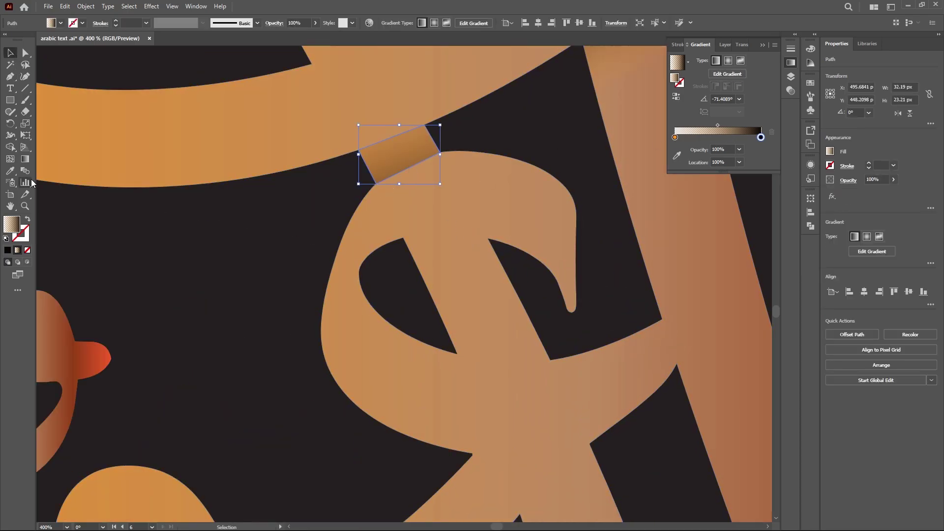
pyautogui.press('g')
pyautogui.moveTo(353, 100)
pyautogui.mouseDown()
pyautogui.moveTo(475, 303)
pyautogui.moveTo(446, 266)
pyautogui.mouseUp()
pyautogui.click(8, 53)
pyautogui.click(350, 341)
pyautogui.scroll(-2, 483, 394)
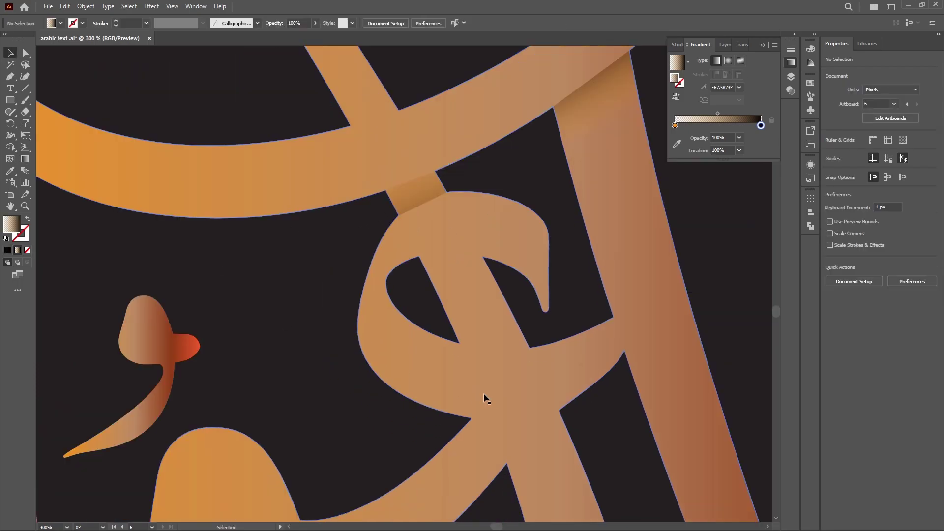
pyautogui.scroll(-2, 597, 396)
pyautogui.scroll(3, 477, 395)
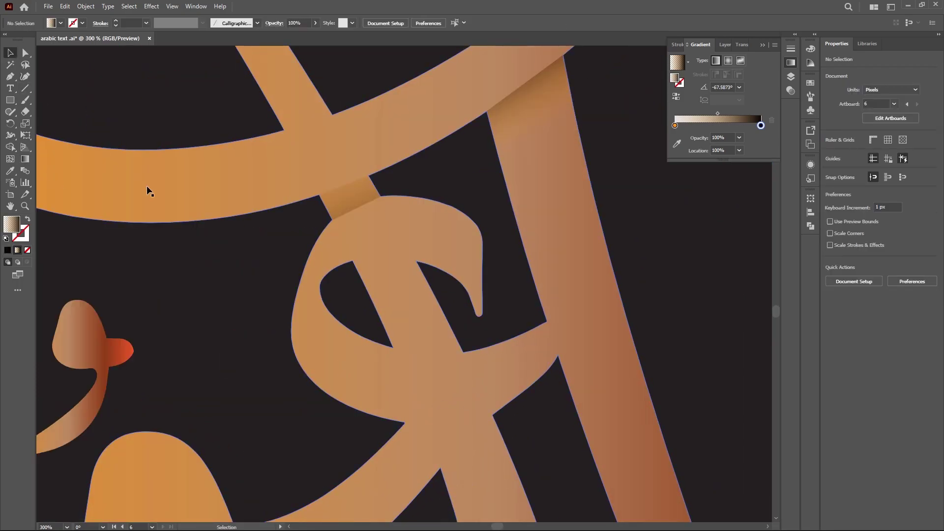
# Draw a shading band whose edge curves along the loop's hole outline.
pyautogui.press('p')
pyautogui.scroll(-1, 405, 368)
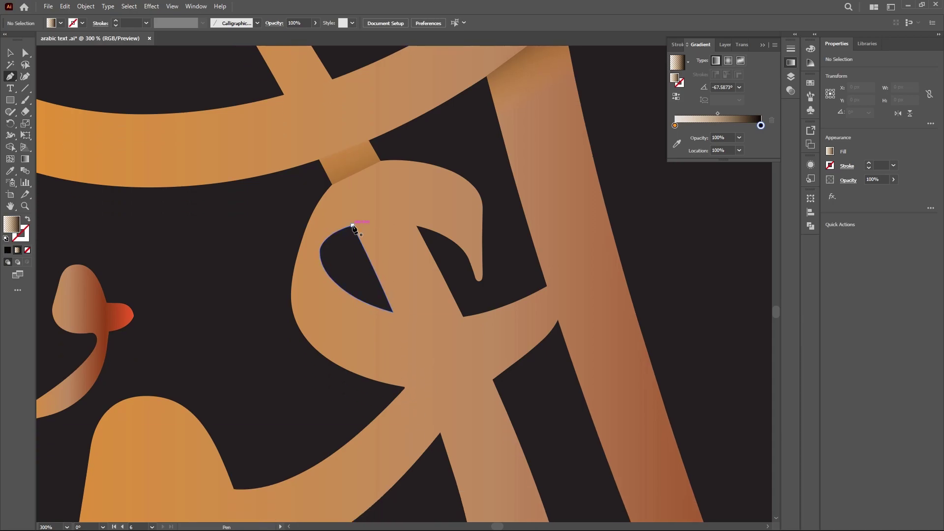
pyautogui.click(417, 225)
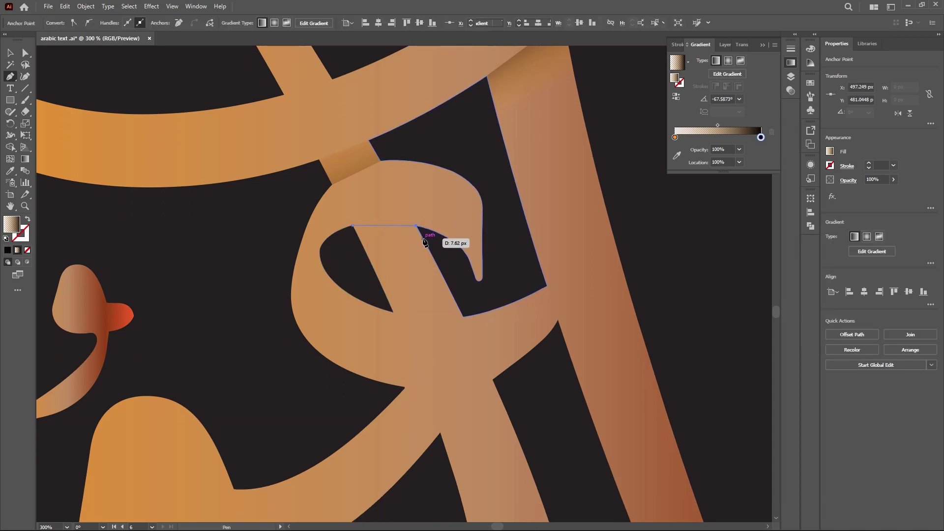
pyautogui.click(424, 241)
pyautogui.moveTo(378, 266); pyautogui.dragTo(375, 273)
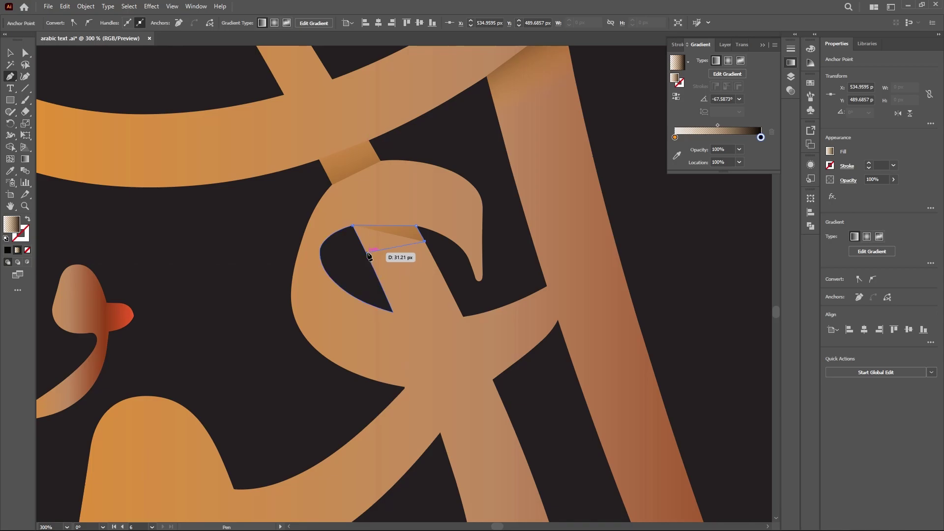
pyautogui.press('v')
pyautogui.click(272, 275)
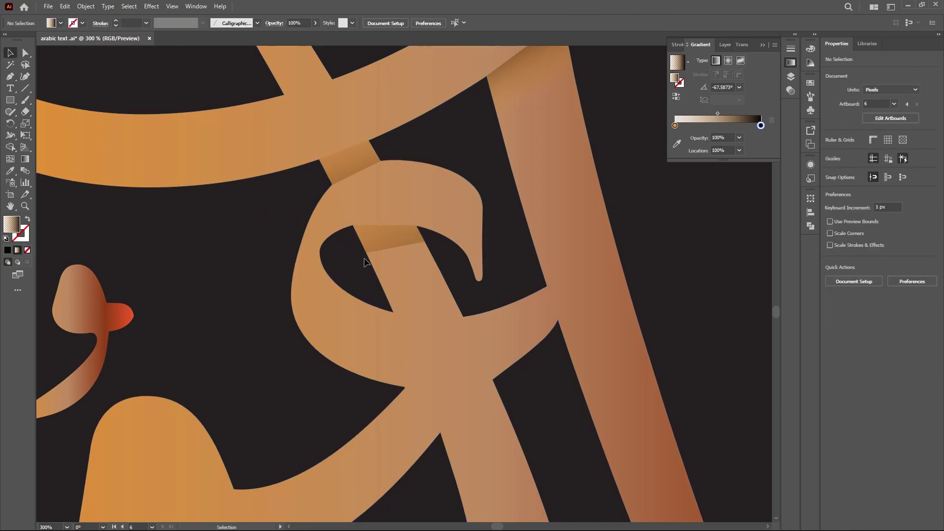
pyautogui.scroll(-2, 365, 262)
pyautogui.scroll(1, 394, 265)
pyautogui.scroll(1, 398, 240)
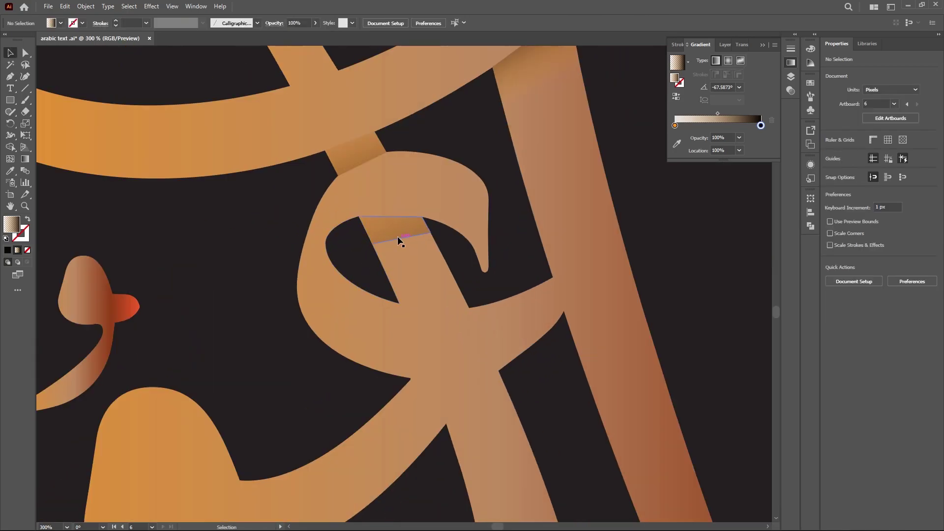
# Add a middle colour stop to the band's gradient and tilt it to follow the stroke.
pyautogui.click(398, 240)
pyautogui.click(24, 159)
pyautogui.click(404, 242)
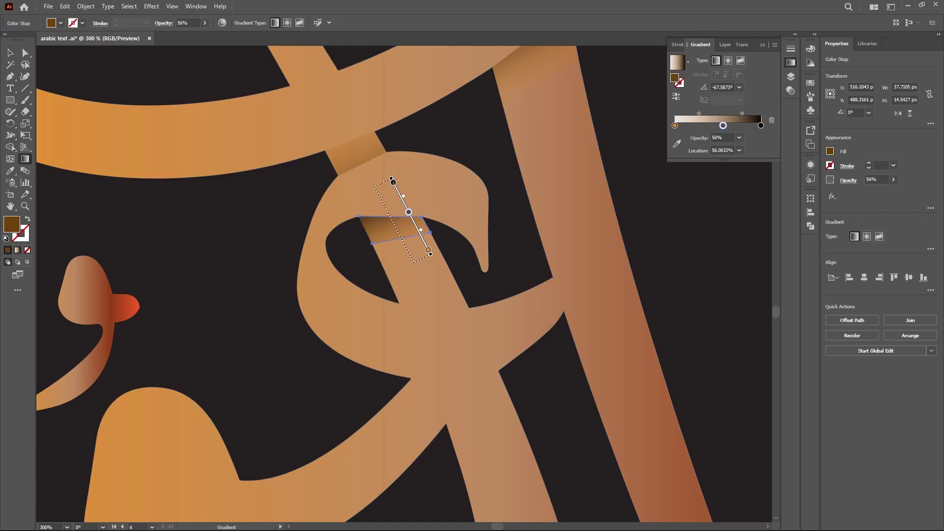
pyautogui.moveTo(391, 178); pyautogui.dragTo(405, 176)
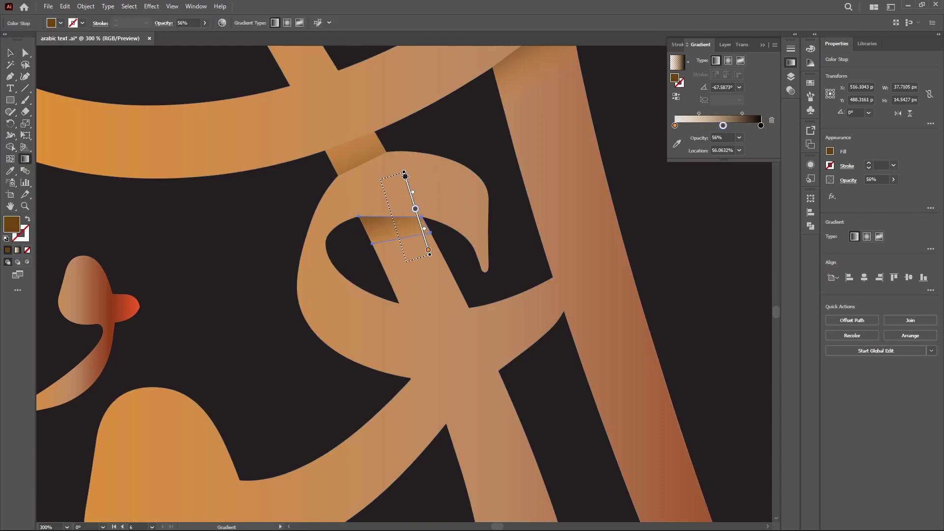
pyautogui.press('v')
pyautogui.click(202, 248)
pyautogui.scroll(-2, 265, 224)
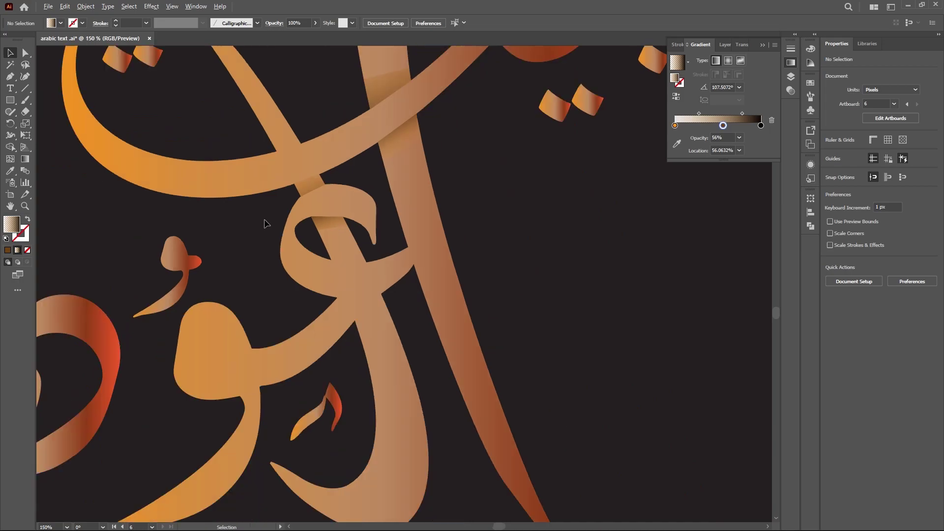
pyautogui.scroll(1, 265, 224)
pyautogui.scroll(1, 265, 224)
# Draw a second shading band at the loop's lower crossing, snapping a corner to the stroke edge.
pyautogui.press('p')
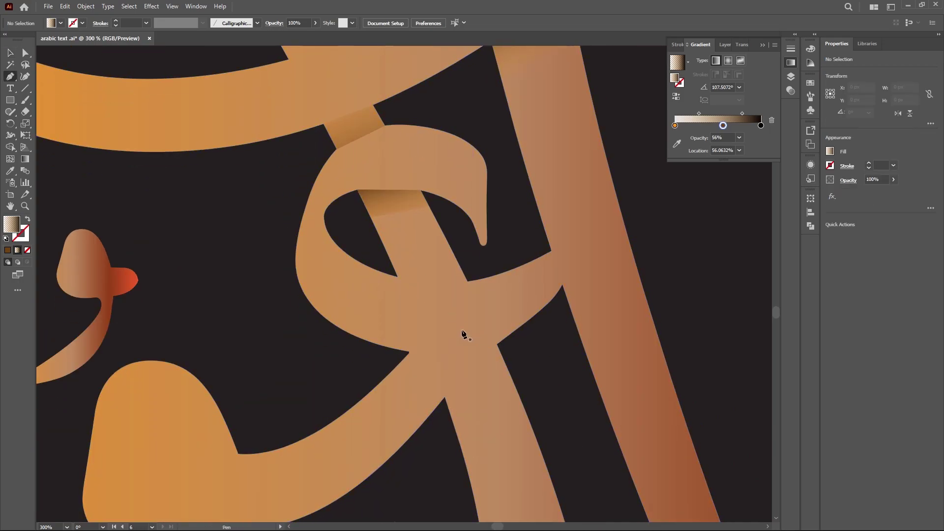
pyautogui.click(398, 277)
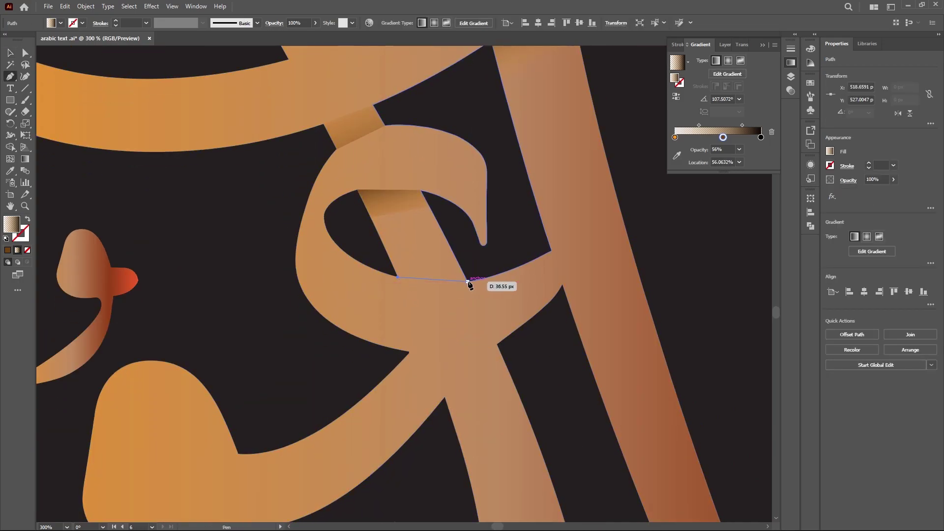
pyautogui.click(467, 282)
pyautogui.click(454, 255)
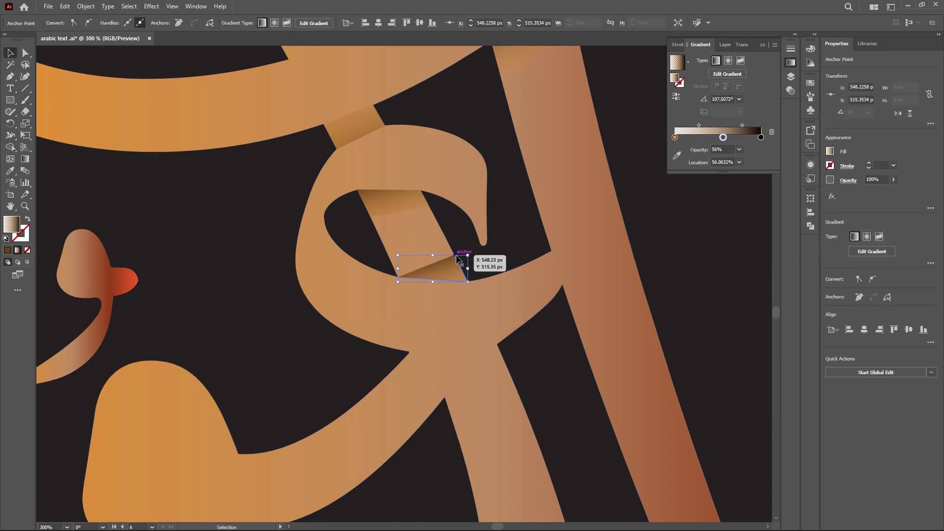
pyautogui.press('p')
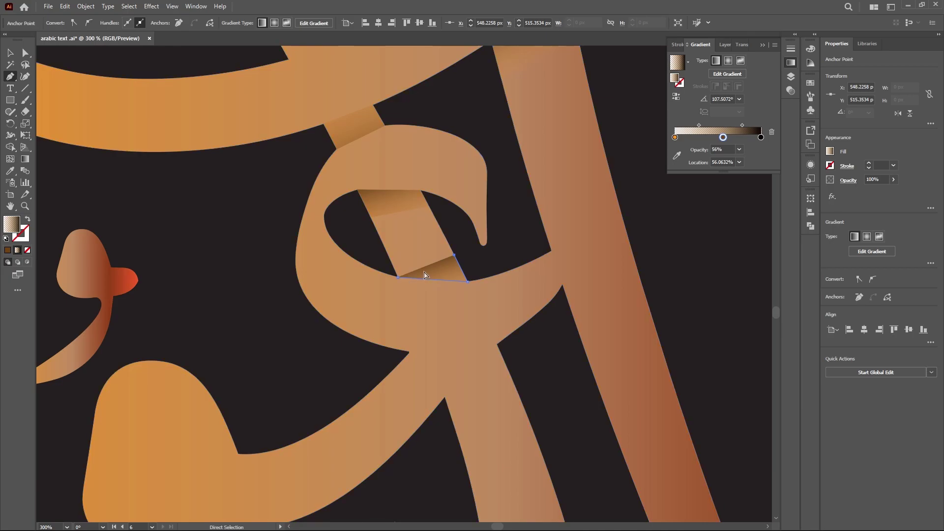
pyautogui.moveTo(454, 255); pyautogui.dragTo(449, 245)
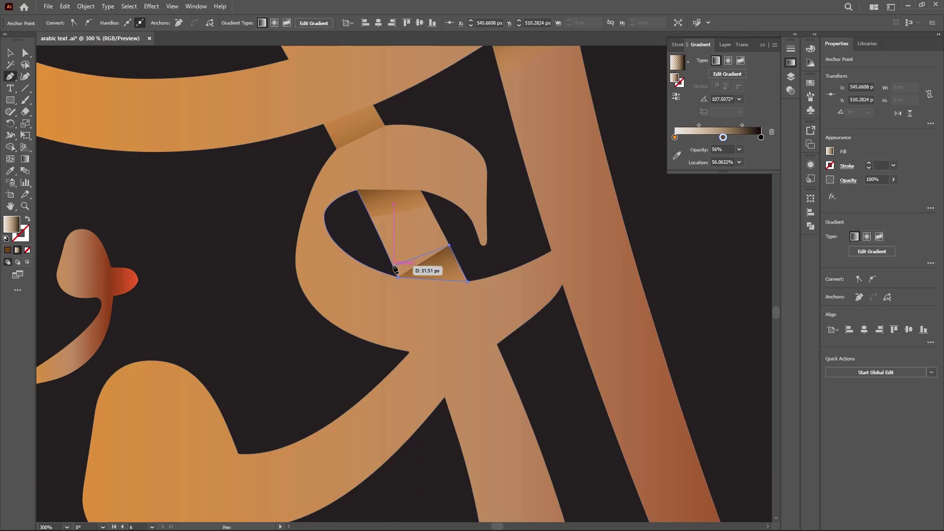
pyautogui.click(393, 266)
pyautogui.click(10, 52)
pyautogui.click(309, 354)
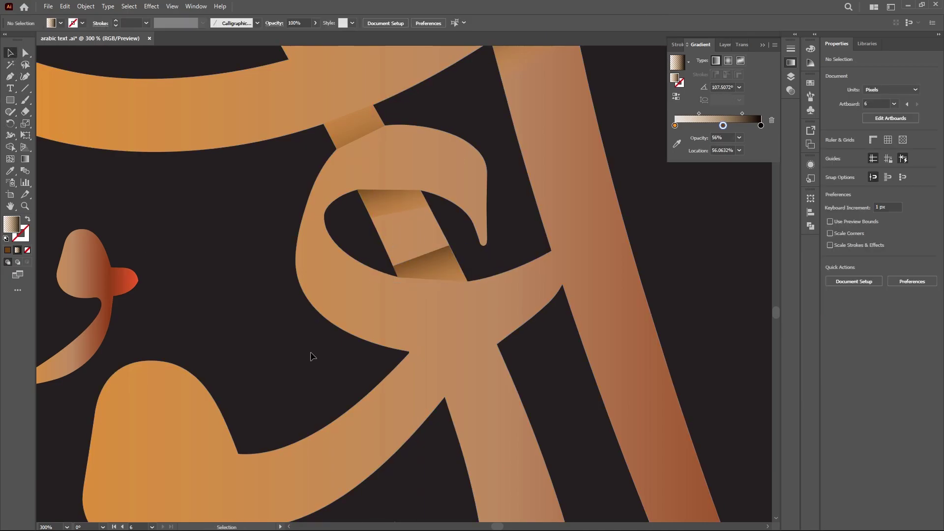
pyautogui.scroll(-2, 337, 348)
pyautogui.scroll(1, 327, 342)
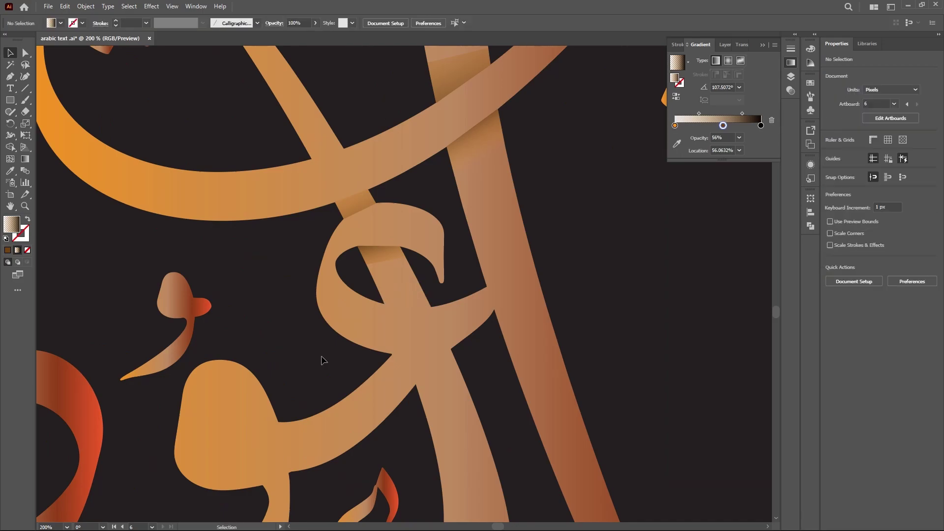
pyautogui.scroll(-2, 431, 340)
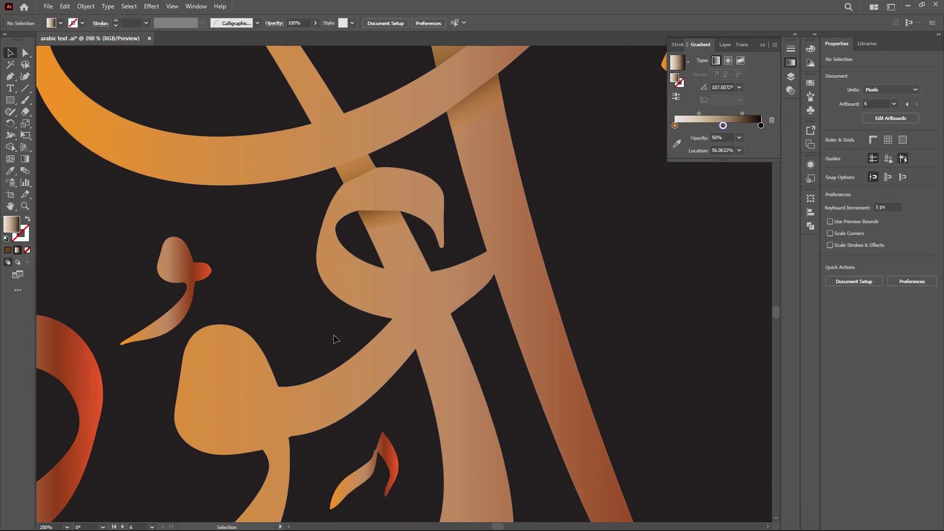
pyautogui.scroll(-2, 331, 334)
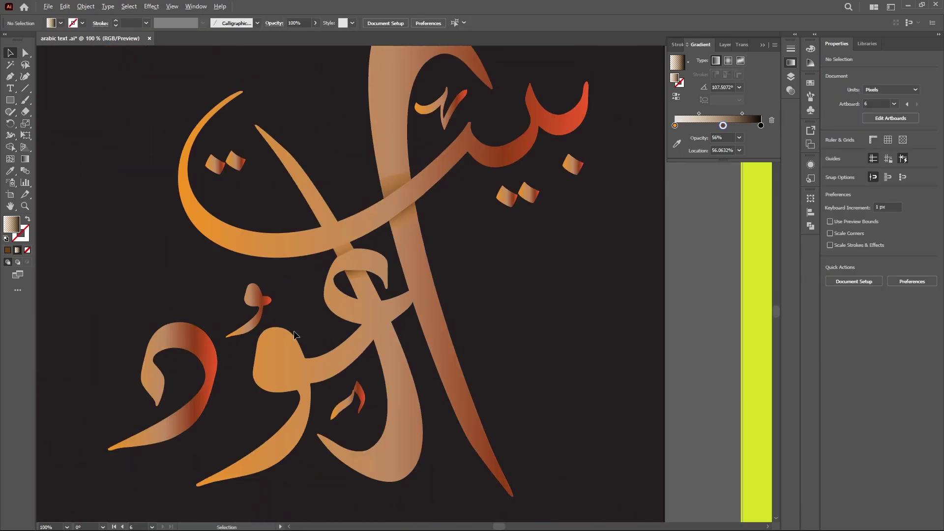
# Re-aim the gradient on the upper crossing patch with the Gradient tool.
pyautogui.scroll(-2, 294, 330)
pyautogui.scroll(2, 293, 330)
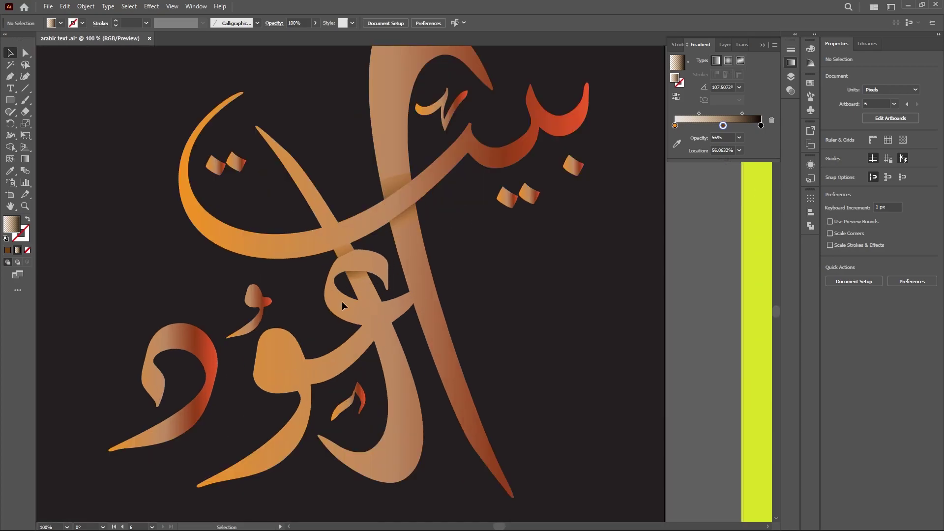
pyautogui.click(399, 185)
pyautogui.scroll(3, 398, 185)
pyautogui.press('g')
pyautogui.moveTo(378, 80); pyautogui.dragTo(450, 301)
pyautogui.moveTo(394, 121)
pyautogui.mouseDown()
pyautogui.moveTo(417, 168)
pyautogui.moveTo(413, 176)
pyautogui.moveTo(403, 156)
pyautogui.moveTo(408, 172)
pyautogui.mouseUp()
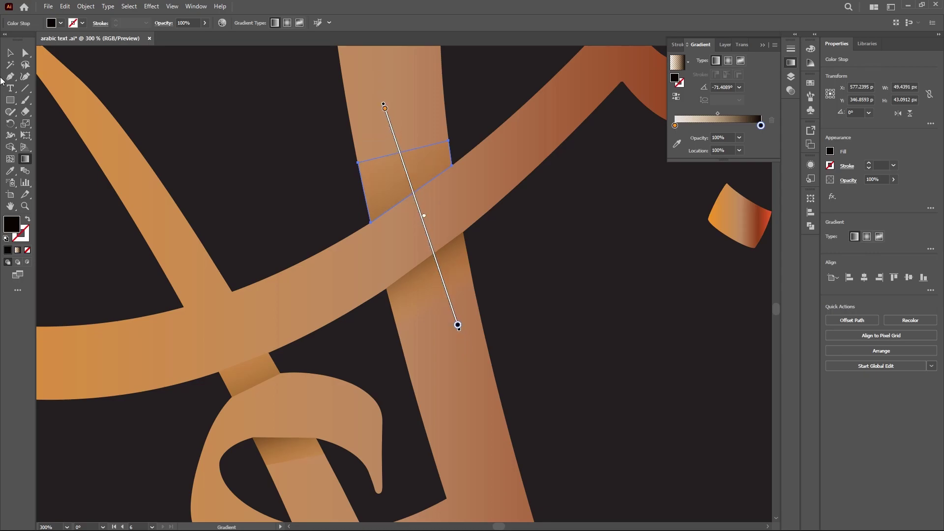
pyautogui.click(10, 52)
pyautogui.click(219, 105)
pyautogui.scroll(-1, 220, 105)
# Inspect the small shading patch inside the loop, then move down to the lower crossing.
pyautogui.moveTo(509, 524); pyautogui.dragTo(502, 527)
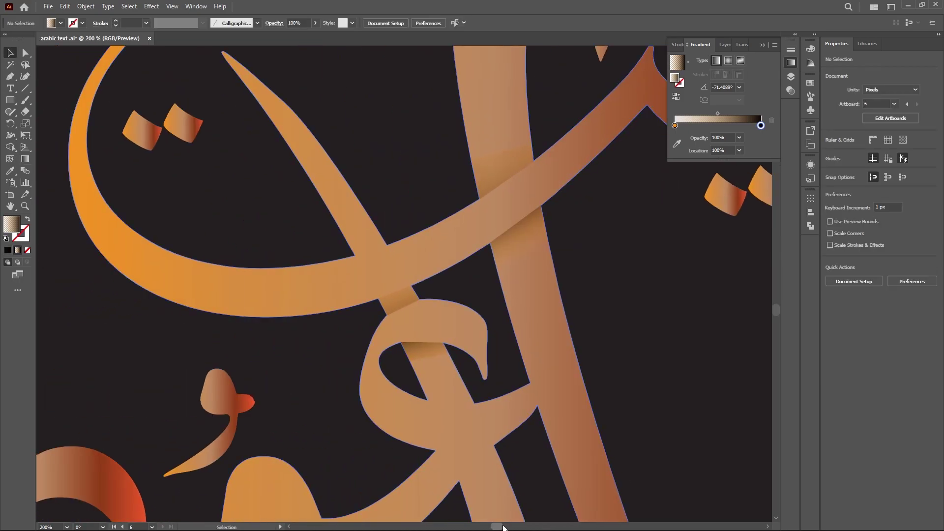
pyautogui.scroll(-5, 458, 374)
pyautogui.click(421, 247)
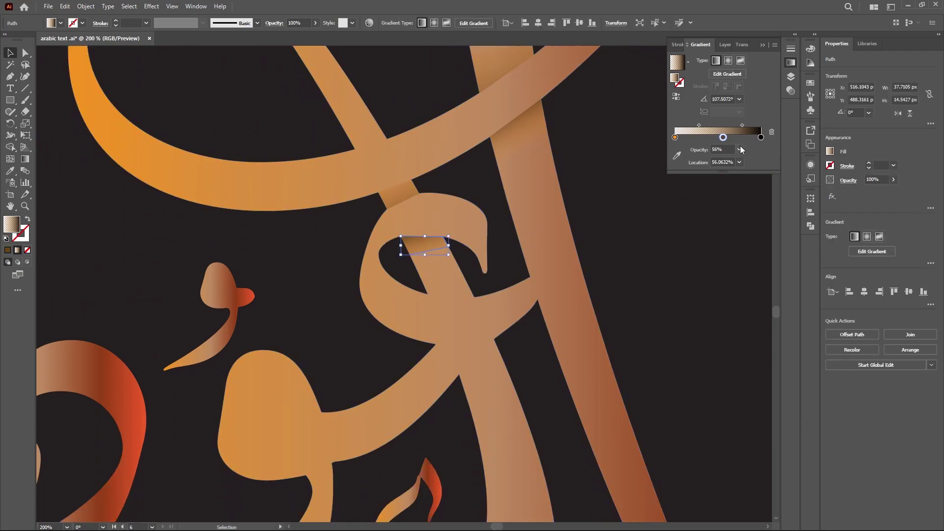
pyautogui.click(499, 201)
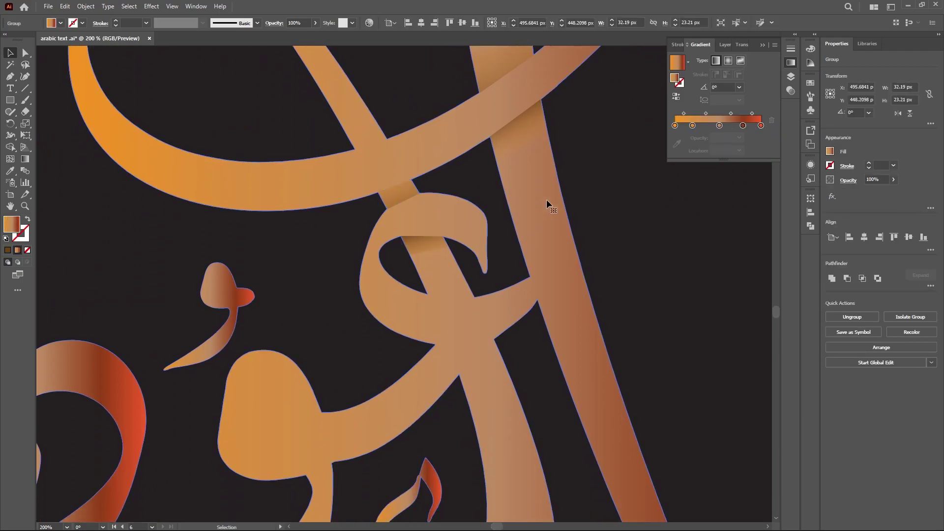
pyautogui.scroll(-2, 565, 238)
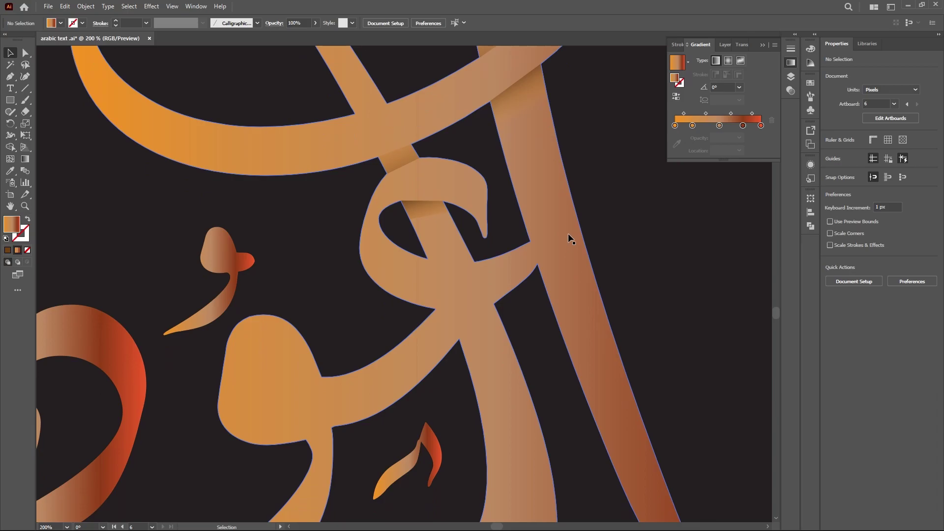
pyautogui.click(453, 321)
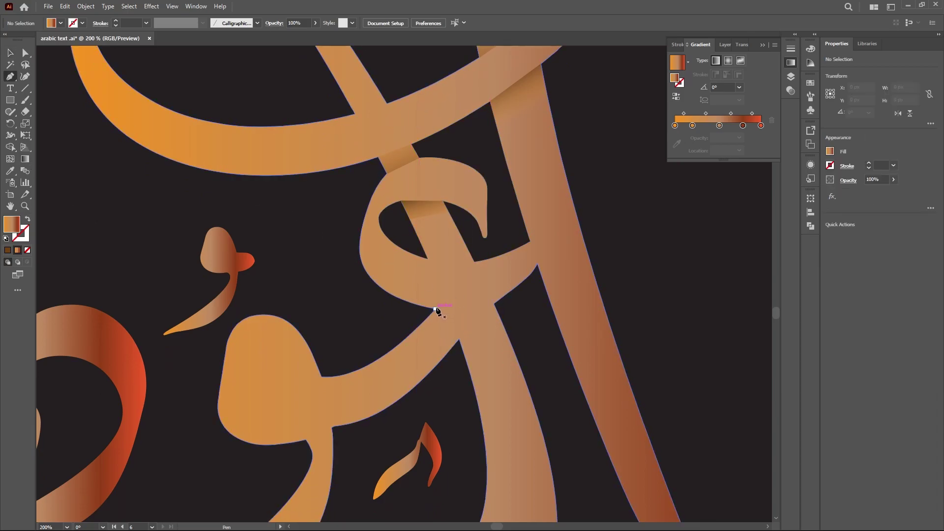
# Draw a four-sided shading band at the lower loop crossing and remove its extra gradient stops.
pyautogui.press('p')
pyautogui.click(506, 325)
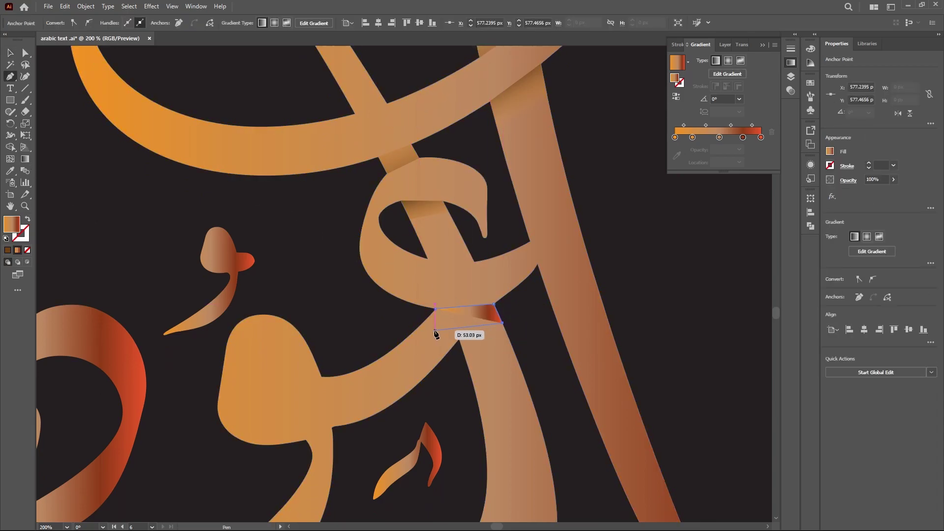
pyautogui.click(420, 325)
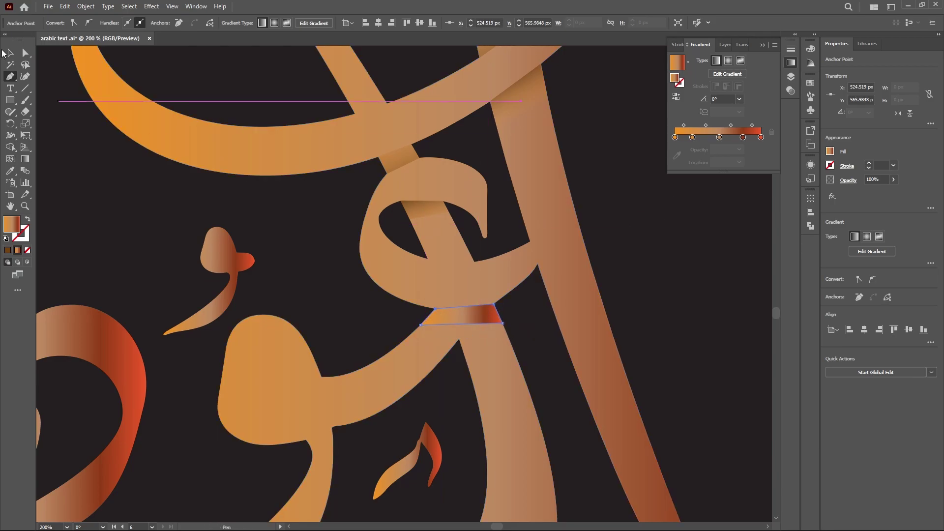
pyautogui.click(10, 53)
pyautogui.click(720, 137)
pyautogui.click(772, 131)
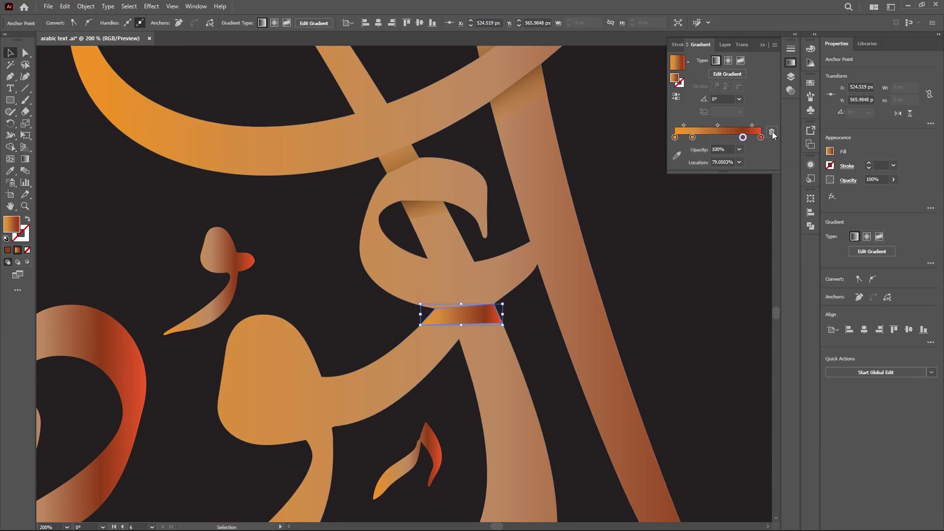
pyautogui.click(772, 132)
# Make the right gradient stop black and the left stop 0% opacity, then zoom out.
pyautogui.doubleClick(761, 137)
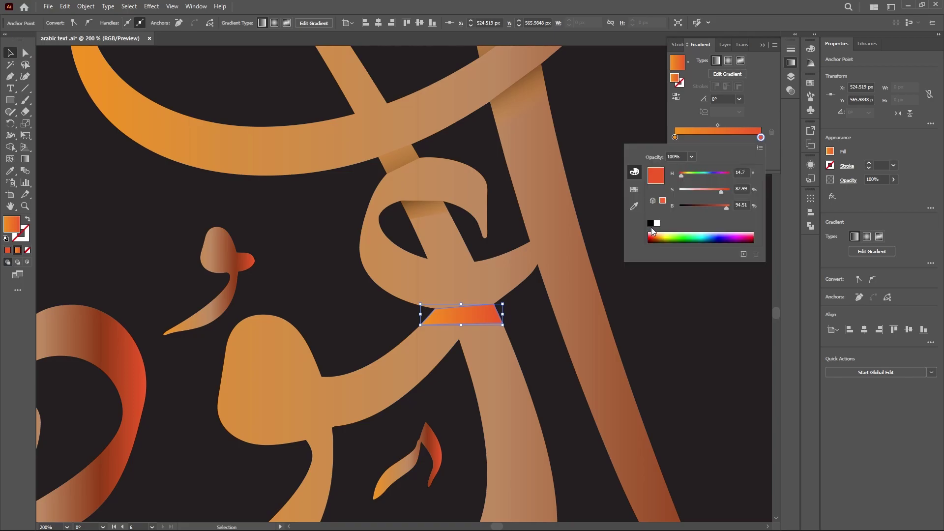
pyautogui.click(650, 224)
pyautogui.click(692, 143)
pyautogui.click(739, 150)
pyautogui.click(743, 179)
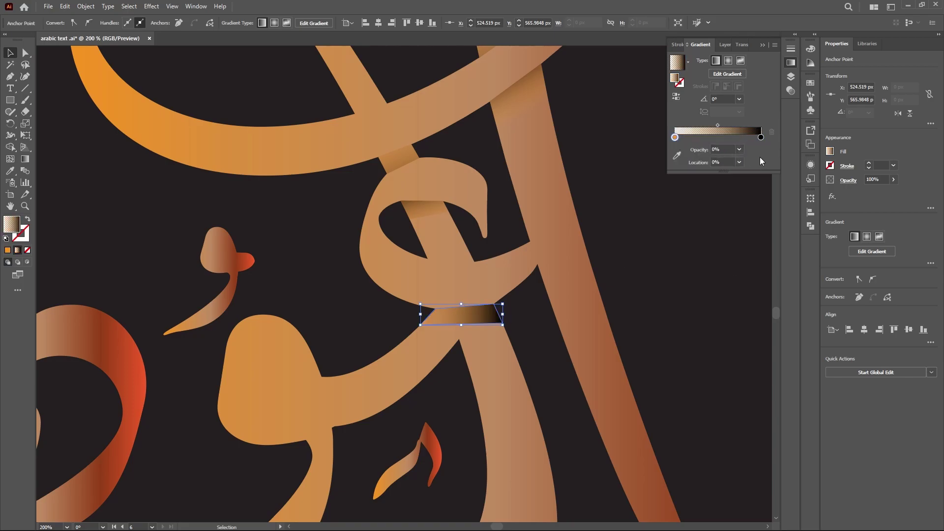
pyautogui.click(257, 295)
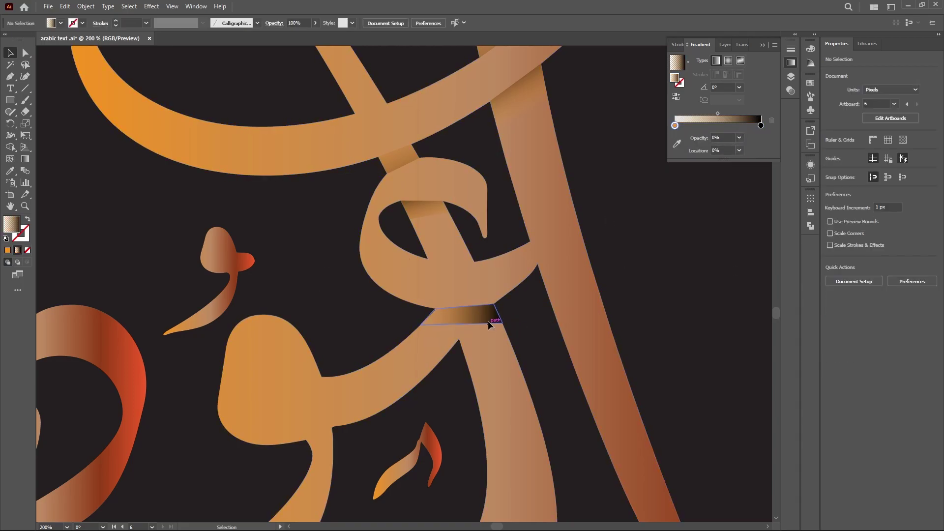
pyautogui.hotkey('ctrl', 'z')
pyautogui.hotkey('ctrl', 'z')
pyautogui.hotkey('ctrl', 'z')
pyautogui.hotkey('ctrl', 'z')
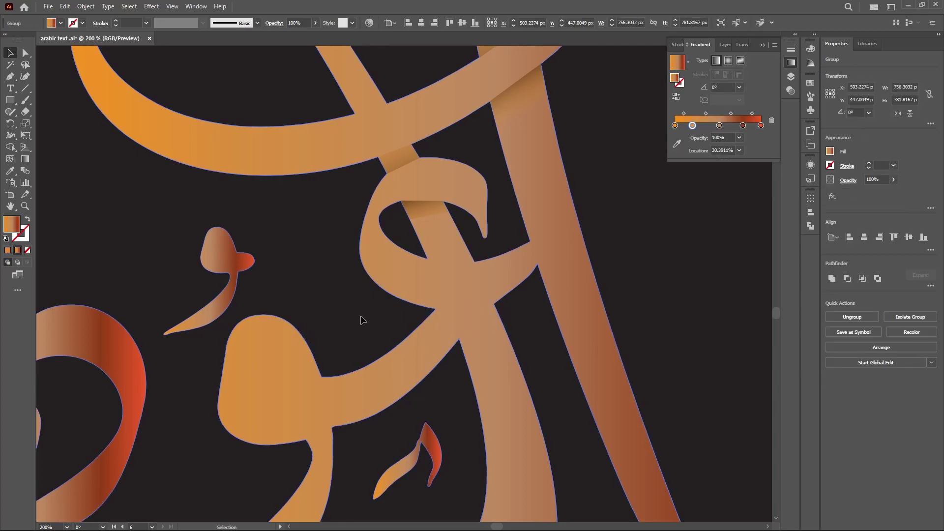
pyautogui.hotkey('ctrl', '0')
# Lower the saturation of the first crossing patch's left gradient stop to a lighter orange.
pyautogui.keyDown('alt'); pyautogui.scroll(1, 336, 332); pyautogui.keyUp('alt')
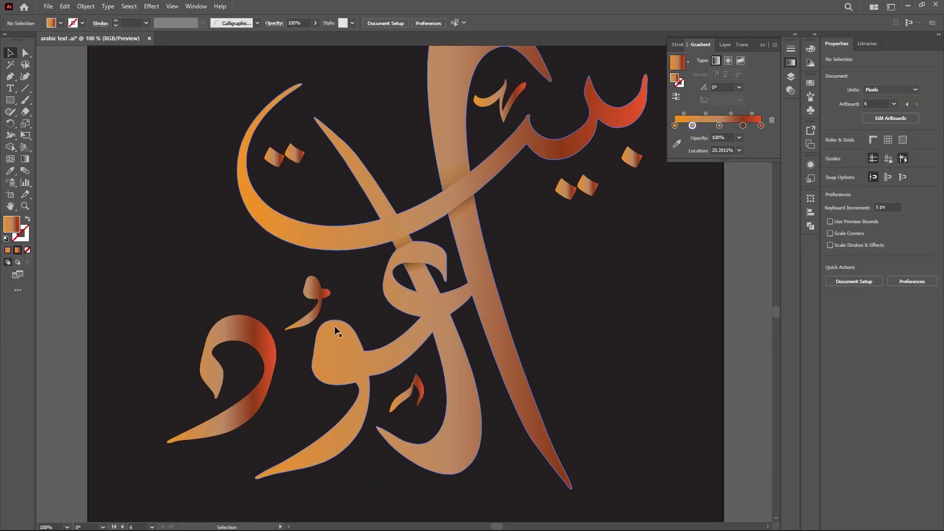
pyautogui.scroll(-1, 334, 325)
pyautogui.scroll(-1, 281, 287)
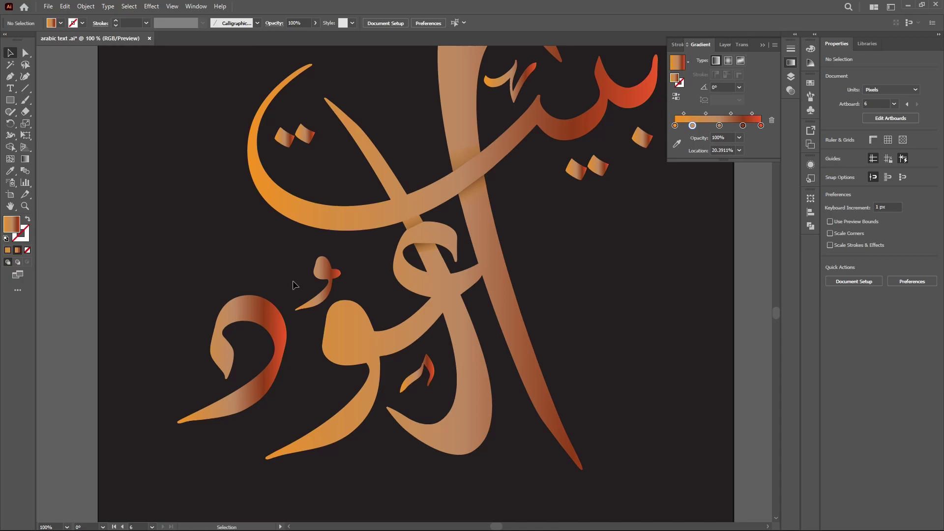
pyautogui.keyDown('alt'); pyautogui.scroll(4, 416, 193); pyautogui.keyUp('alt')
pyautogui.click(408, 305)
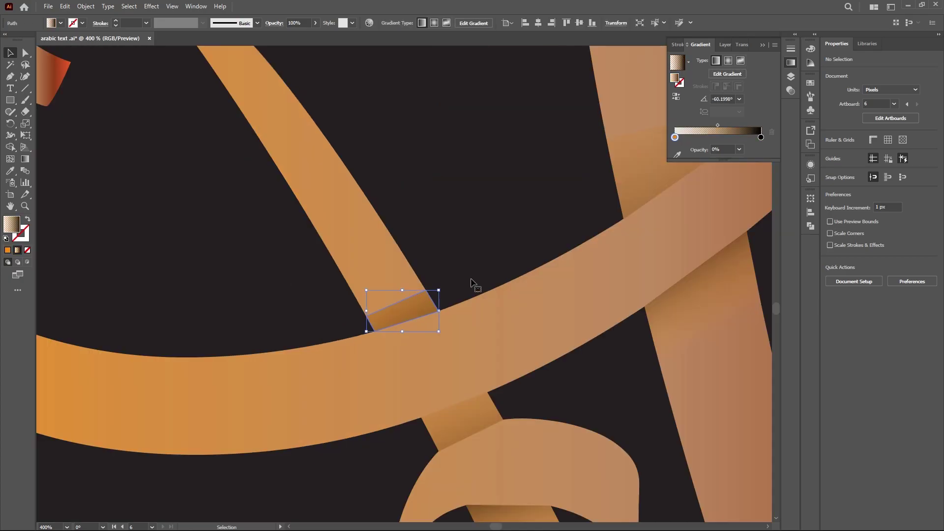
pyautogui.doubleClick(676, 138)
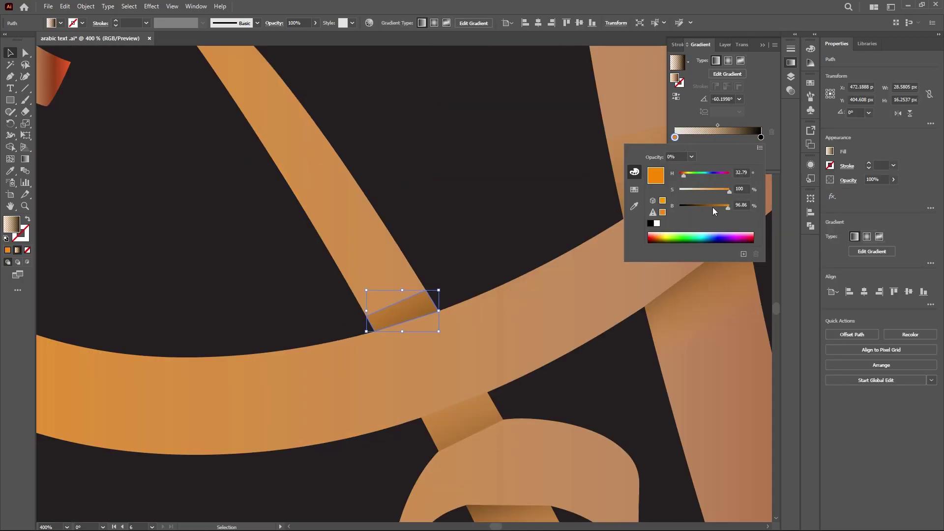
pyautogui.moveTo(727, 190); pyautogui.dragTo(710, 188)
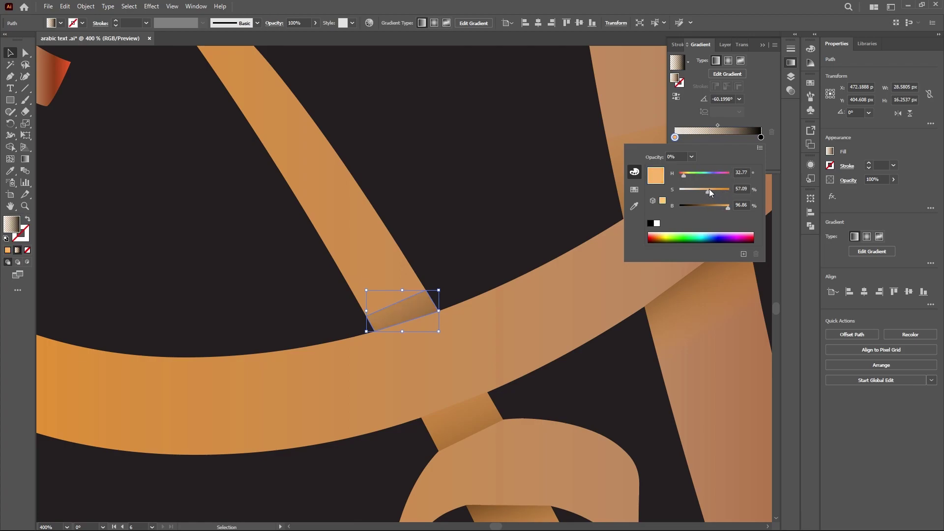
pyautogui.click(461, 172)
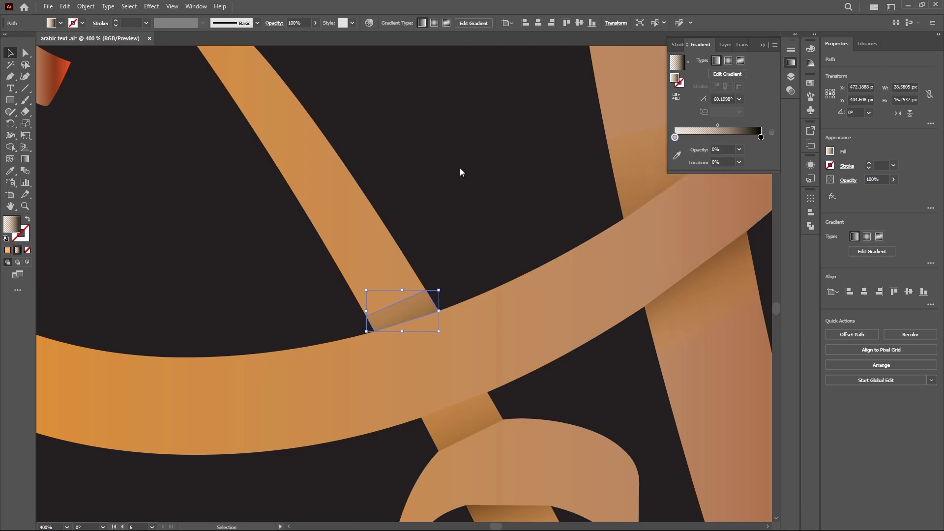
pyautogui.click(469, 275)
# Check the left gradient stop colour of the shading piece inside the loop.
pyautogui.scroll(-1, 476, 295)
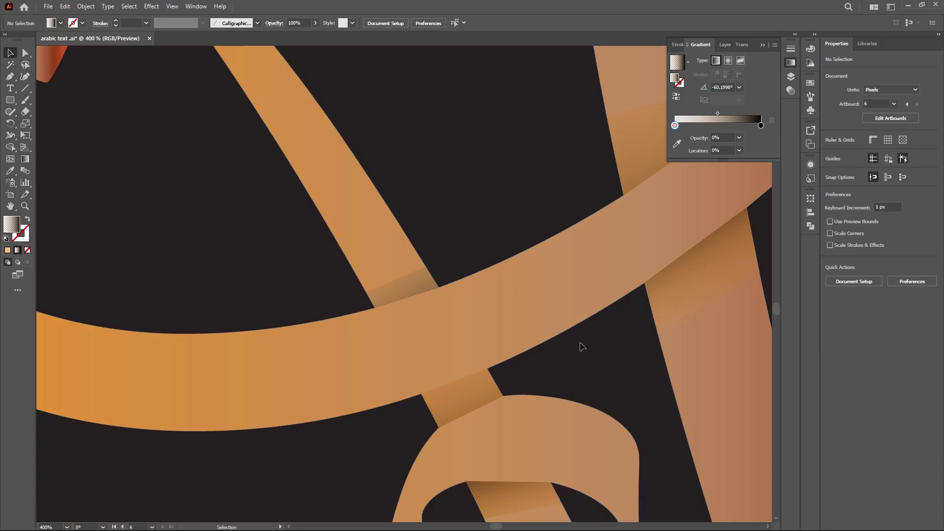
pyautogui.scroll(-1, 567, 353)
pyautogui.scroll(-1, 567, 353)
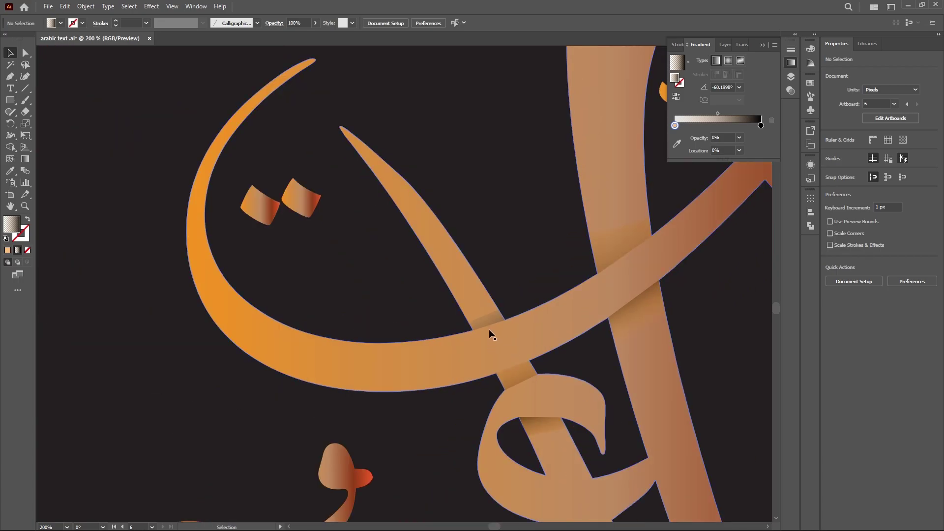
pyautogui.scroll(-1, 541, 381)
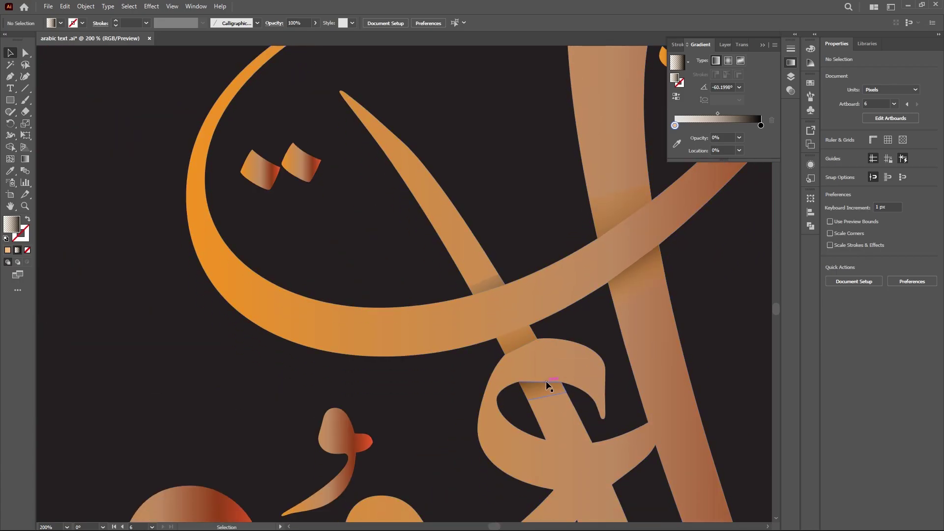
pyautogui.click(548, 386)
pyautogui.doubleClick(675, 138)
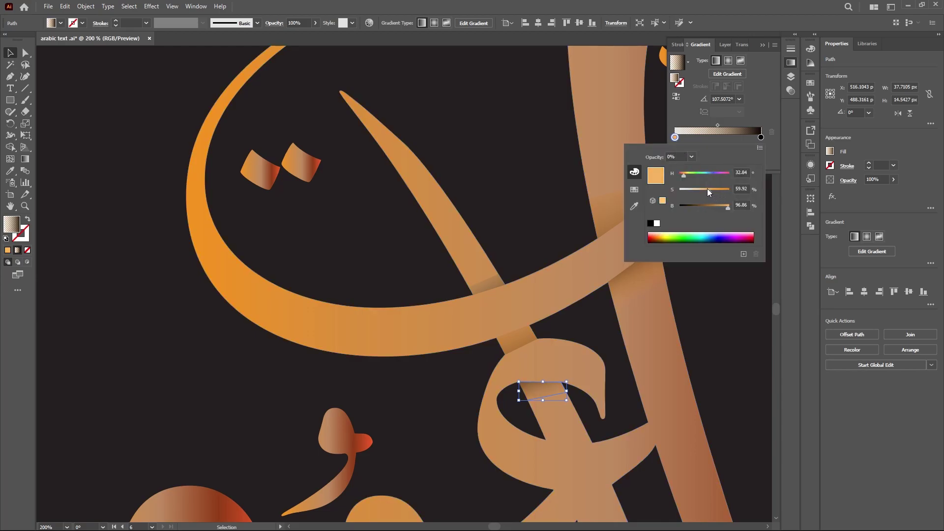
pyautogui.click(523, 157)
pyautogui.click(537, 222)
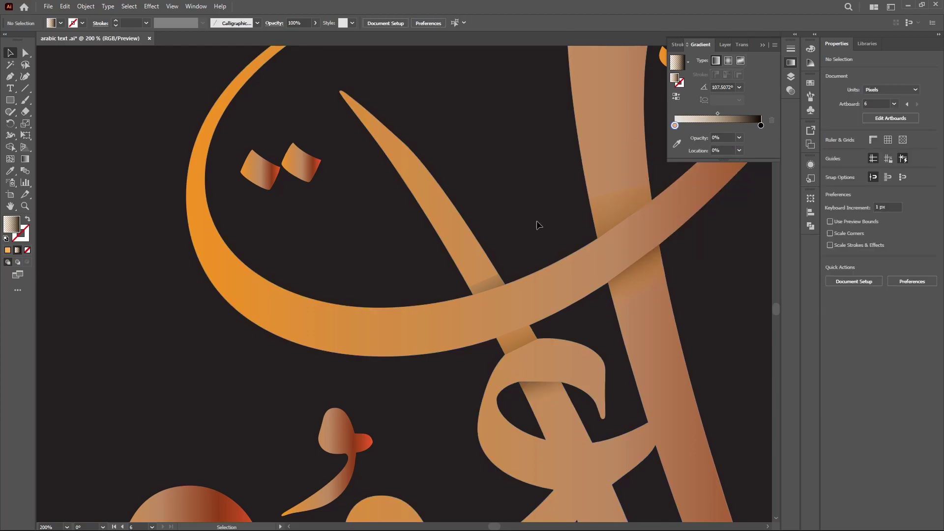
# Adjust the left gradient stop colour of the shading piece above the loop.
pyautogui.click(524, 345)
pyautogui.doubleClick(678, 138)
pyautogui.click(677, 140)
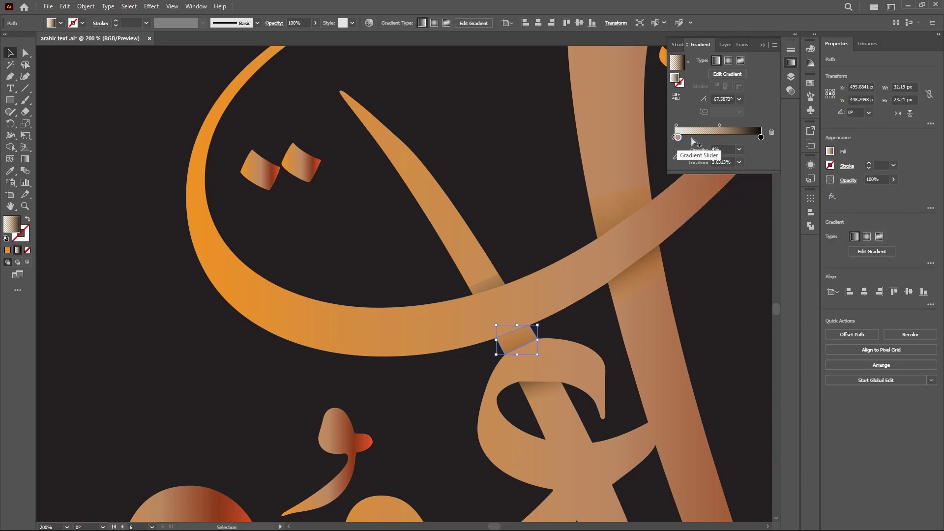
pyautogui.doubleClick(675, 140)
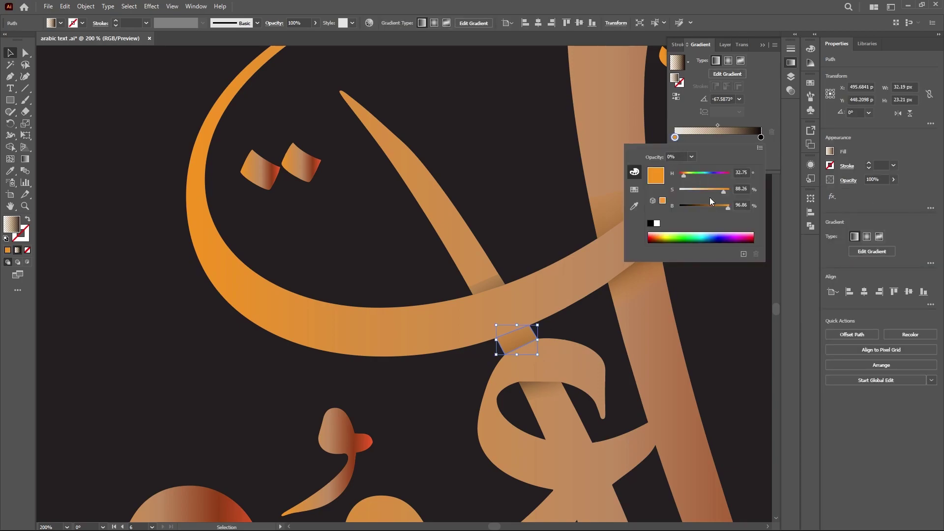
pyautogui.click(533, 169)
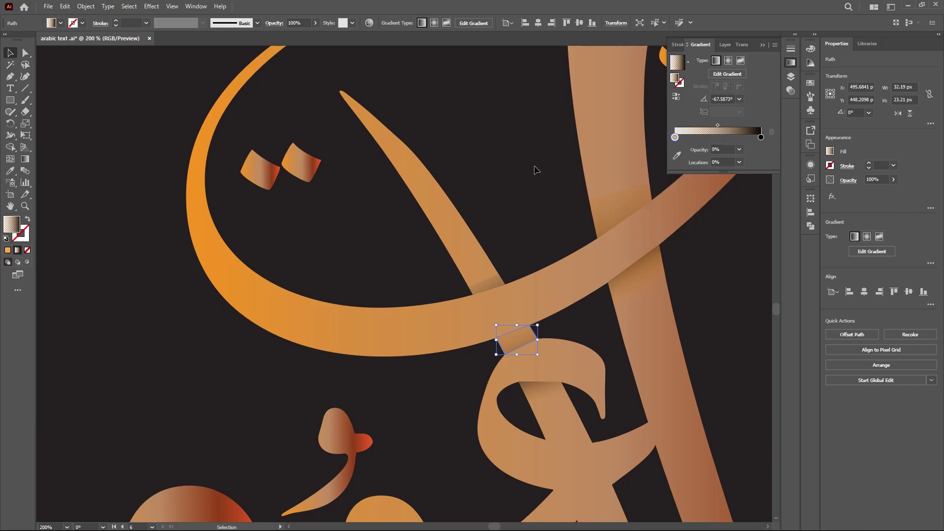
pyautogui.scroll(-1, 536, 178)
pyautogui.scroll(-1, 536, 178)
# Pen-draw a four-sided shading shape over the crossing below the loop, then select it.
pyautogui.scroll(-1, 535, 181)
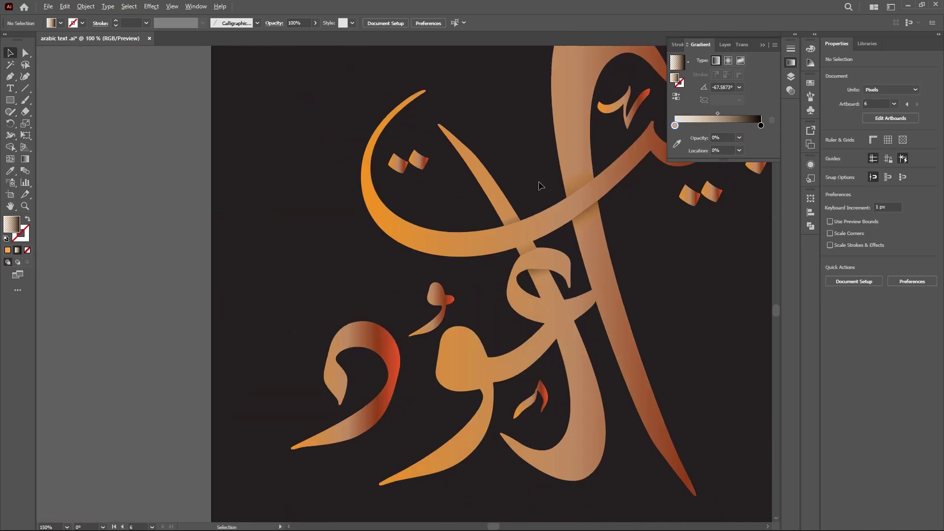
pyautogui.scroll(1, 573, 251)
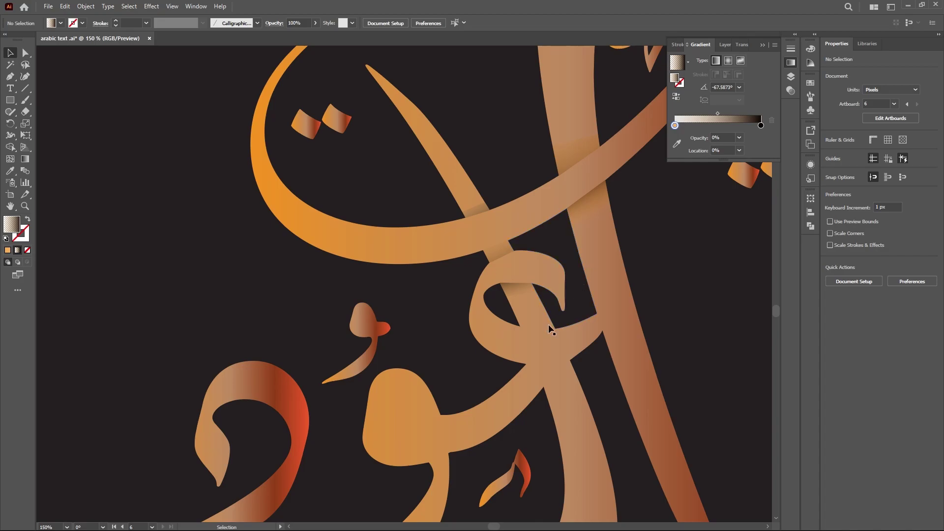
pyautogui.press('p')
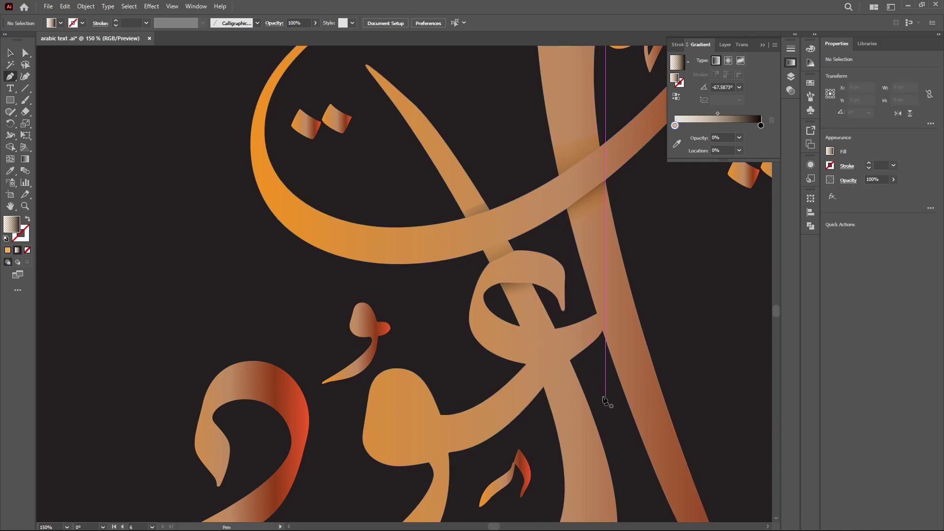
pyautogui.moveTo(571, 362)
pyautogui.mouseDown()
pyautogui.moveTo(527, 366)
pyautogui.moveTo(560, 383)
pyautogui.moveTo(544, 387)
pyautogui.mouseUp()
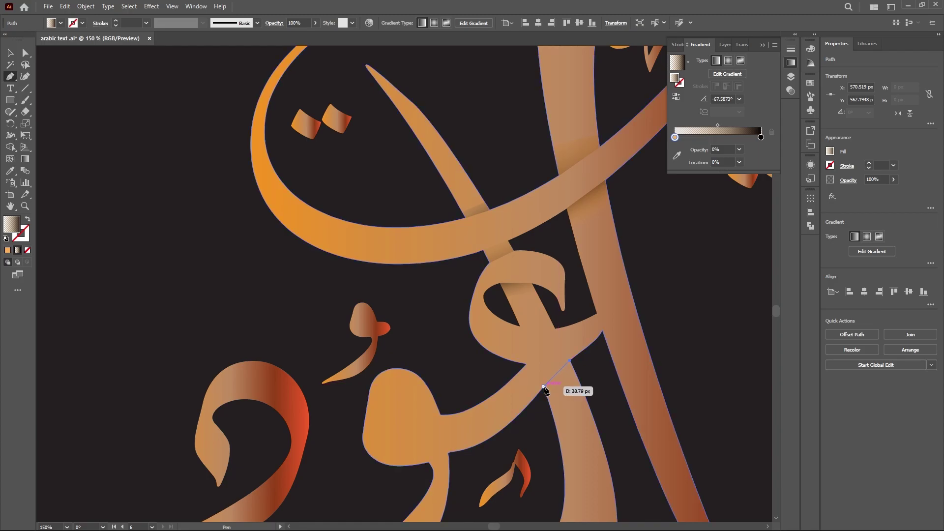
pyautogui.click(544, 387)
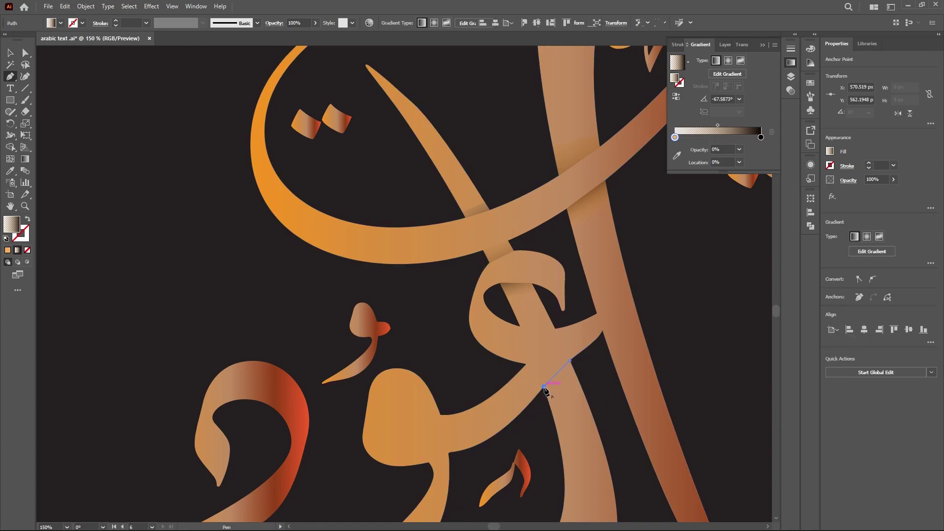
pyautogui.click(552, 411)
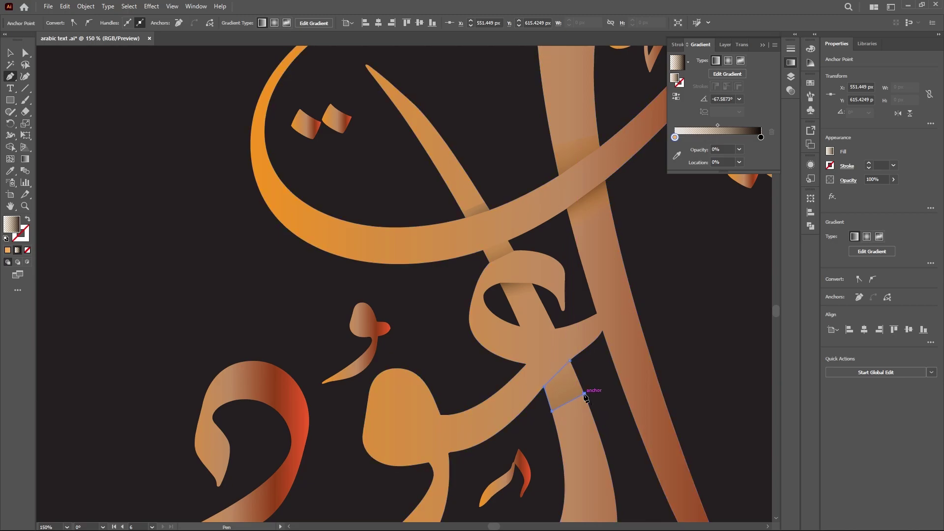
pyautogui.press('v')
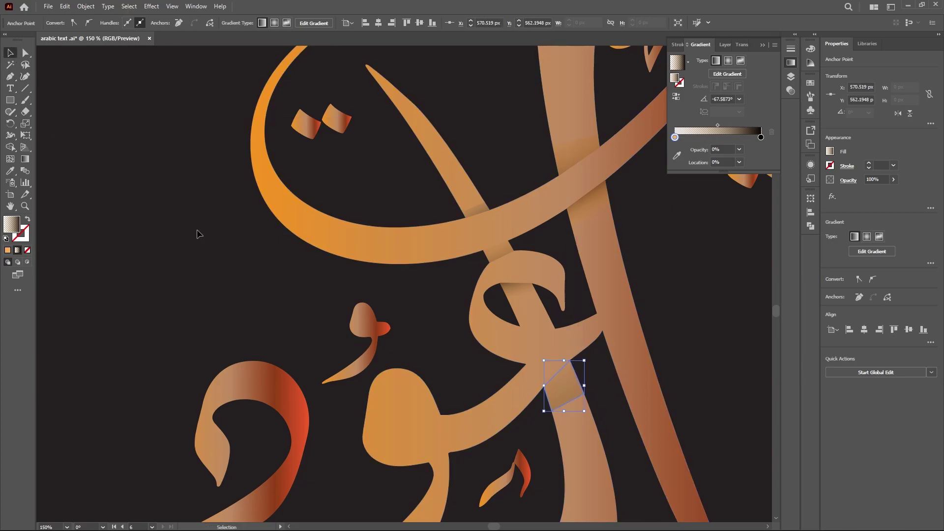
pyautogui.click(199, 233)
pyautogui.click(567, 397)
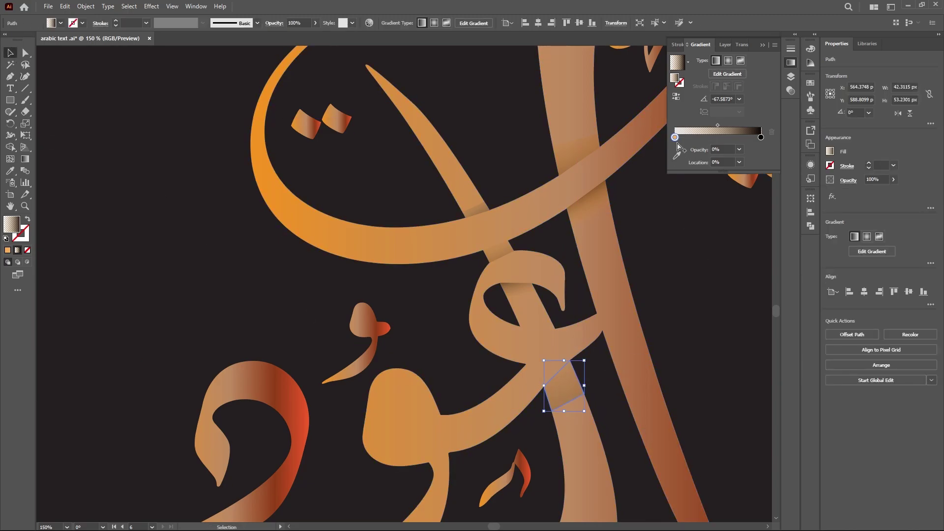
# Tune the new shape's left gradient stop saturation, lightening then restoring a stronger orange.
pyautogui.doubleClick(675, 138)
pyautogui.moveTo(710, 191); pyautogui.dragTo(703, 190)
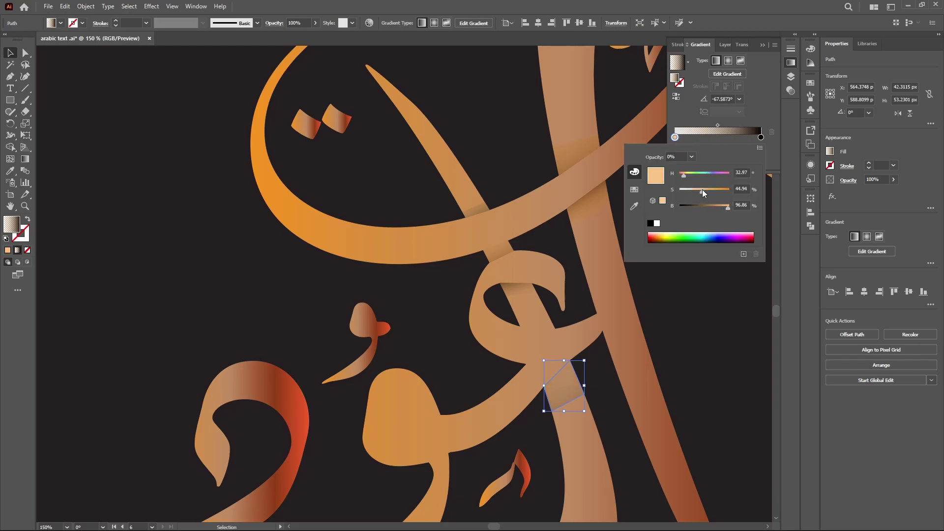
pyautogui.click(550, 233)
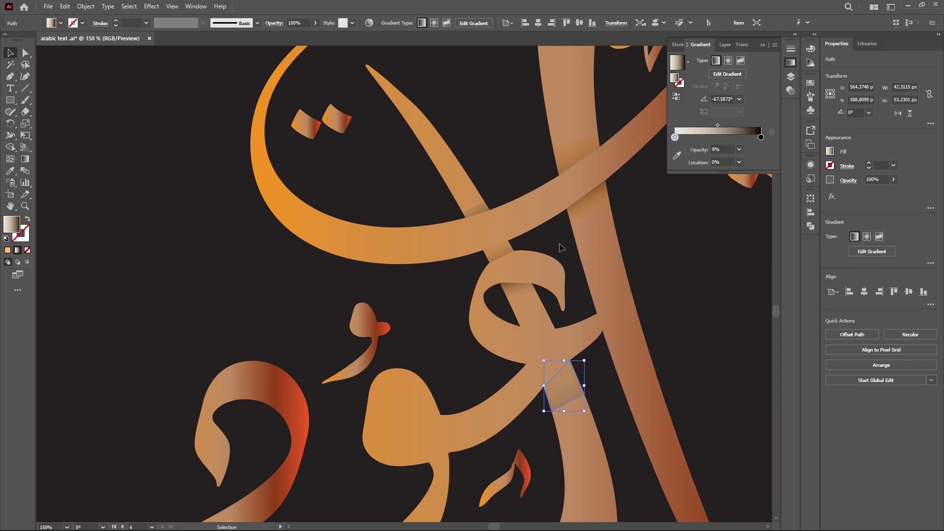
pyautogui.click(578, 285)
pyautogui.click(568, 393)
pyautogui.doubleClick(674, 137)
pyautogui.click(717, 192)
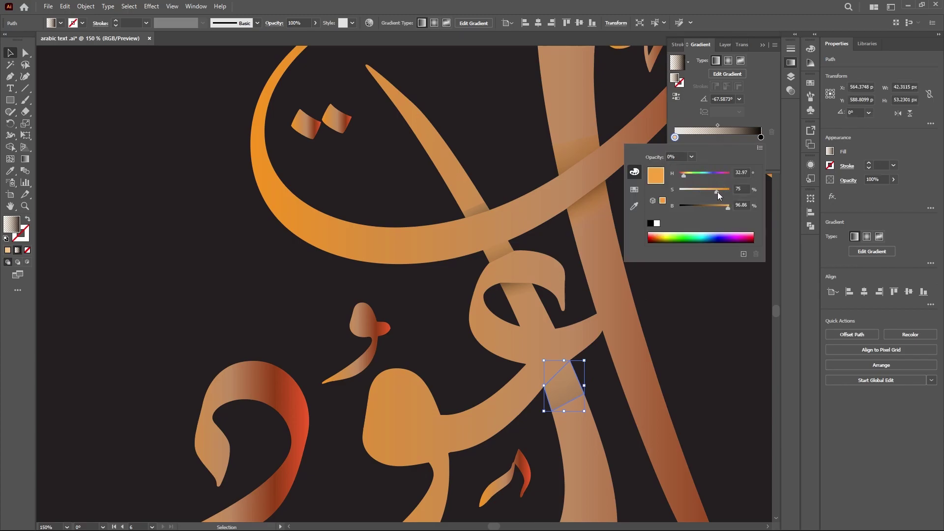
pyautogui.click(616, 237)
pyautogui.click(561, 270)
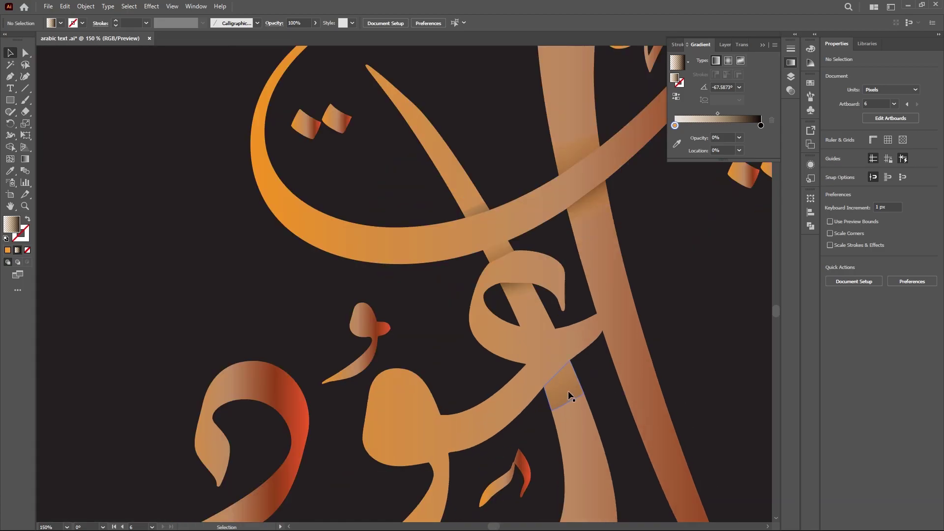
# Sample the tan stroke colour into the first stop, then make it near-black like the background.
pyautogui.click(570, 395)
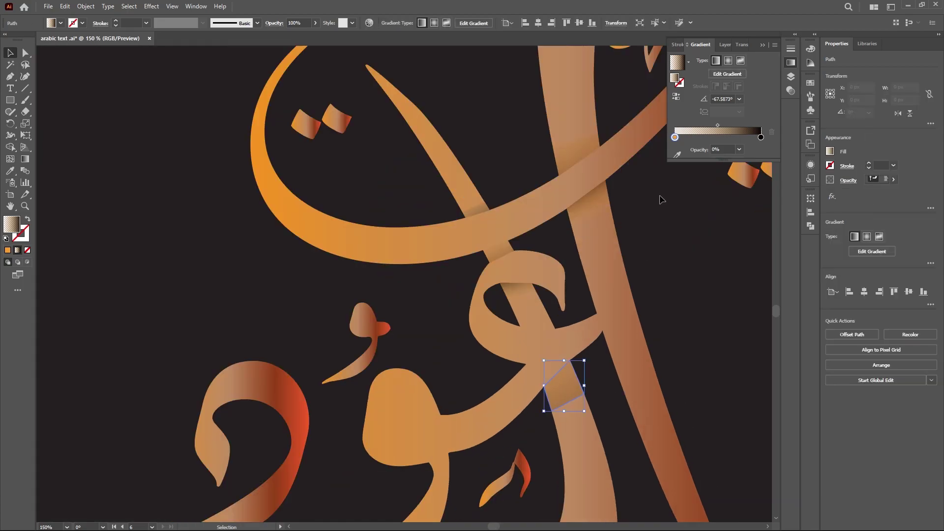
pyautogui.doubleClick(675, 137)
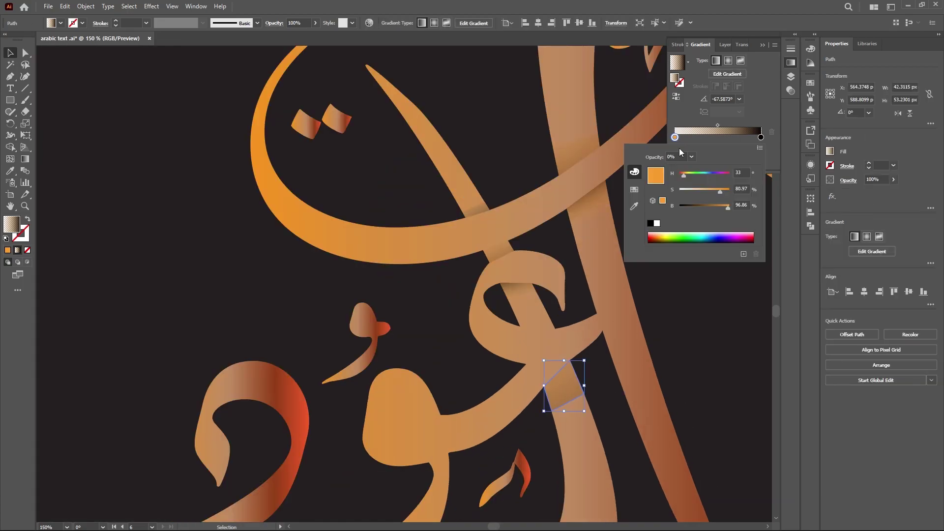
pyautogui.click(635, 206)
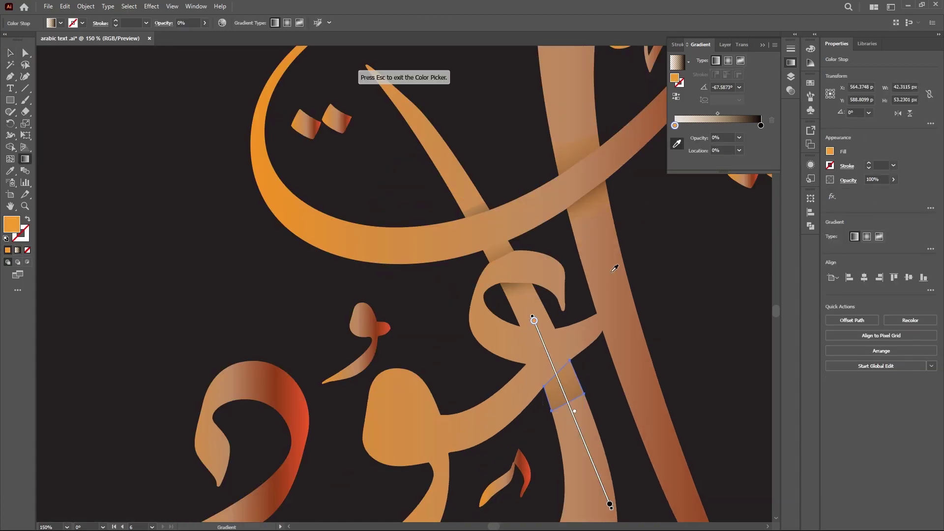
pyautogui.click(584, 407)
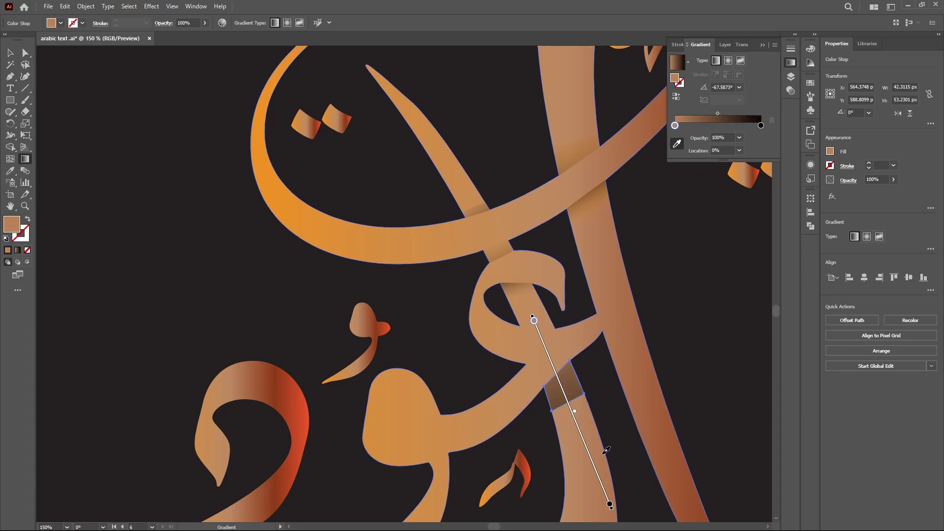
pyautogui.press('Escape')
pyautogui.click(498, 300)
pyautogui.click(10, 53)
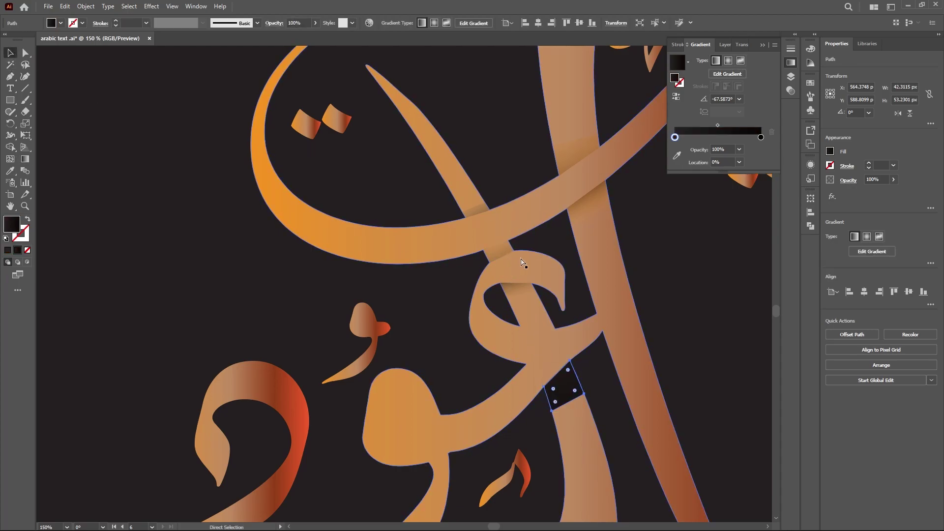
# Run the band's gradient along the stroke and shorten it so the shadow starts lower.
pyautogui.click(565, 386)
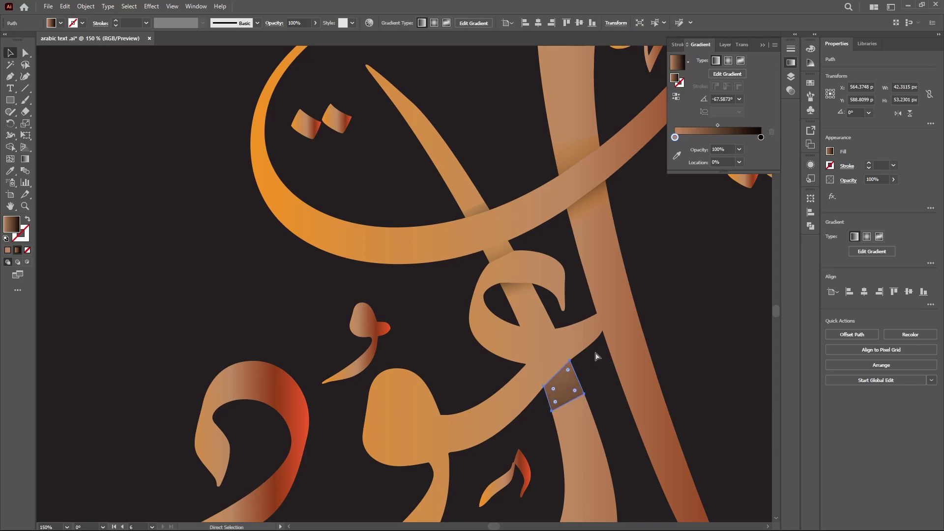
pyautogui.click(592, 391)
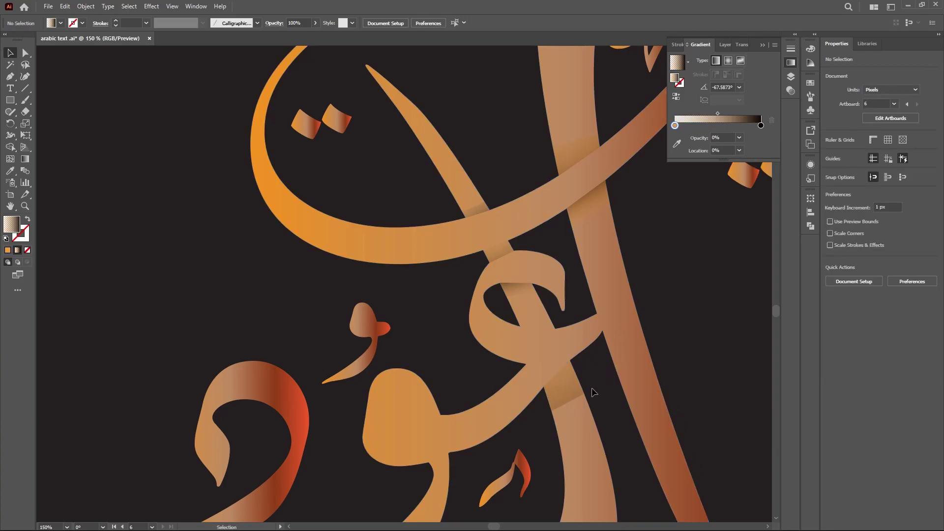
pyautogui.click(570, 373)
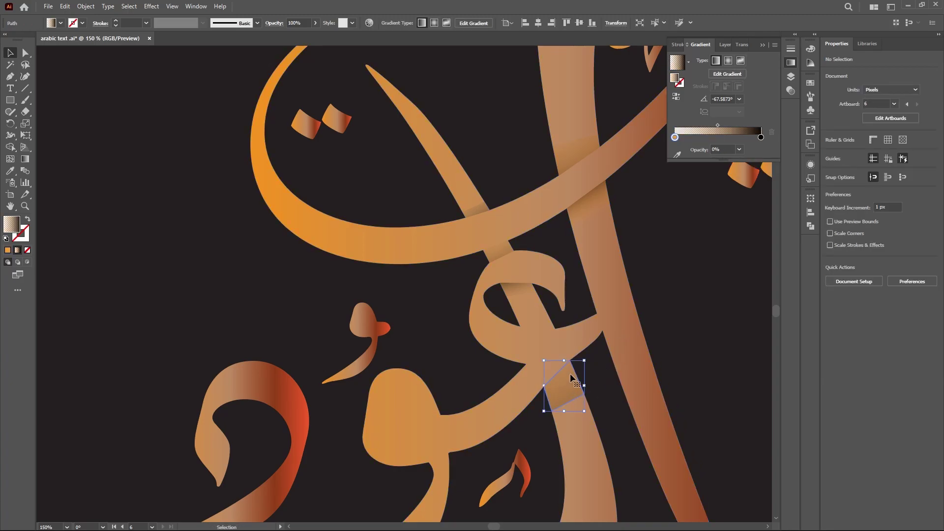
pyautogui.click(26, 159)
pyautogui.moveTo(525, 319); pyautogui.dragTo(579, 408)
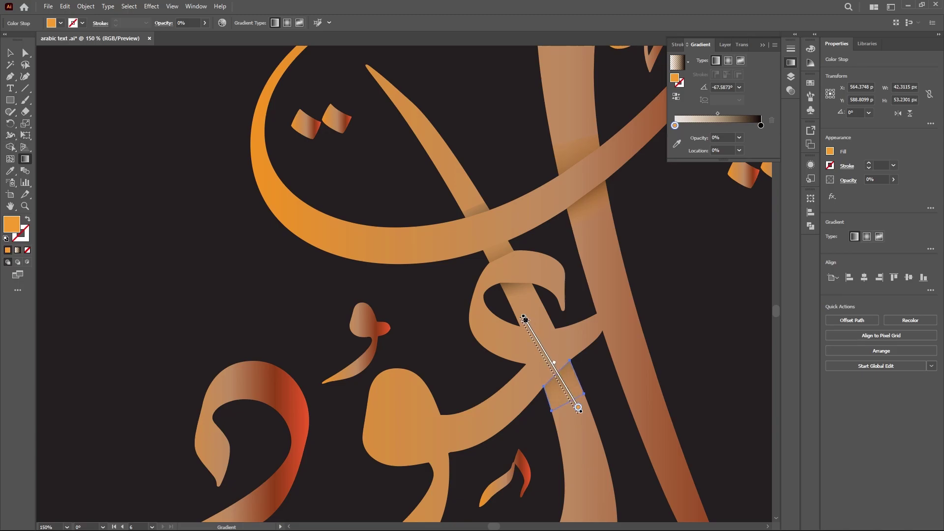
pyautogui.moveTo(525, 319); pyautogui.dragTo(538, 350)
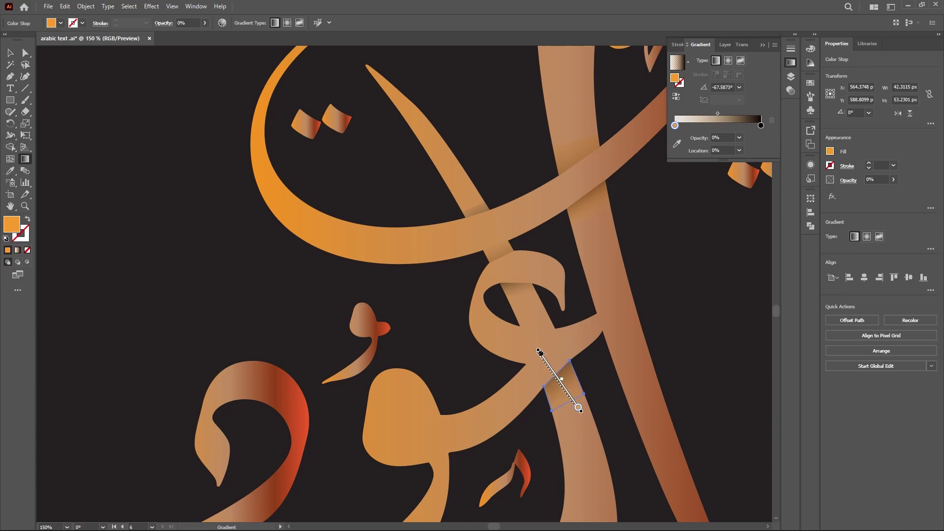
pyautogui.press('v')
pyautogui.click(599, 396)
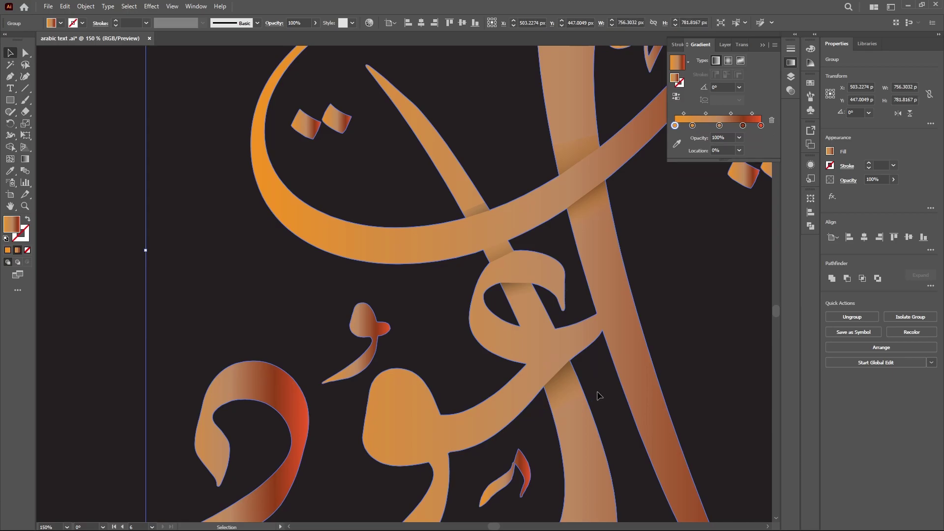
pyautogui.scroll(-2, 615, 354)
pyautogui.click(598, 347)
pyautogui.hotkey('ctrl', '-')
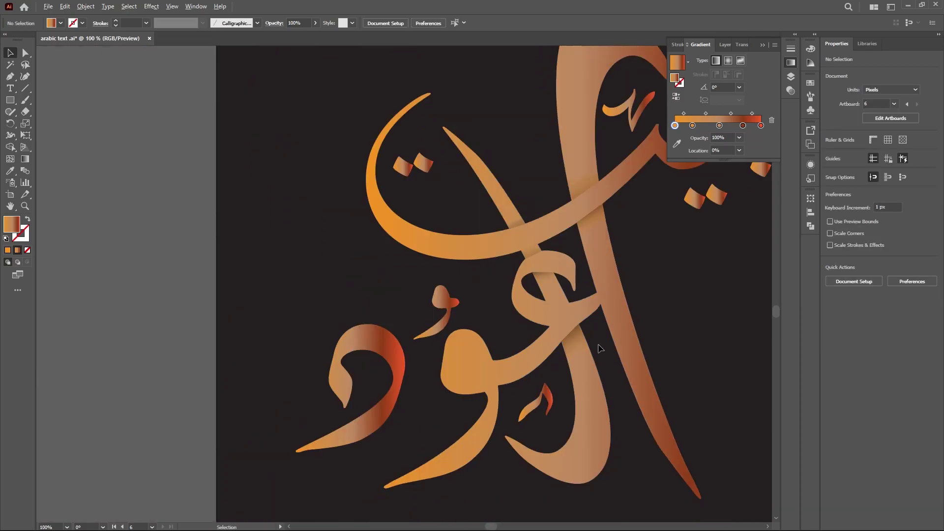
pyautogui.hotkey('ctrl', '+')
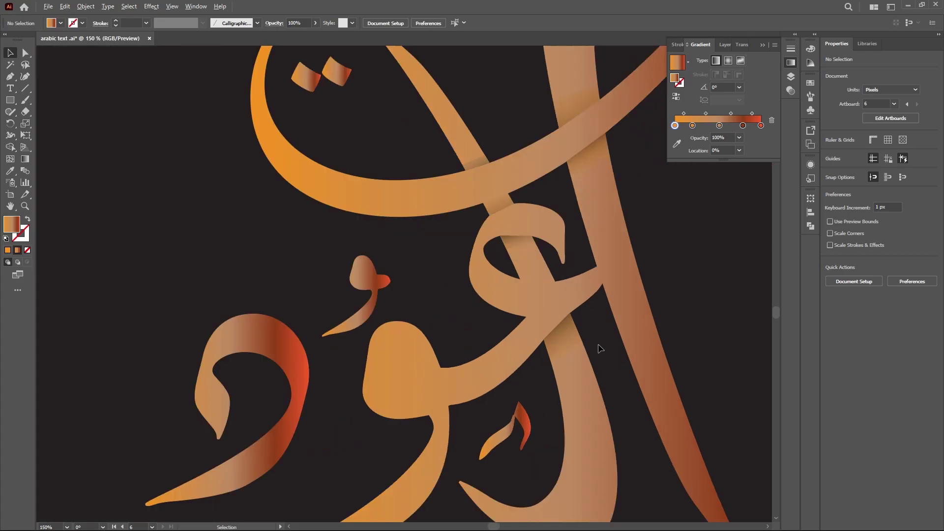
pyautogui.scroll(-2, 467, 396)
pyautogui.hotkey('ctrl', '+')
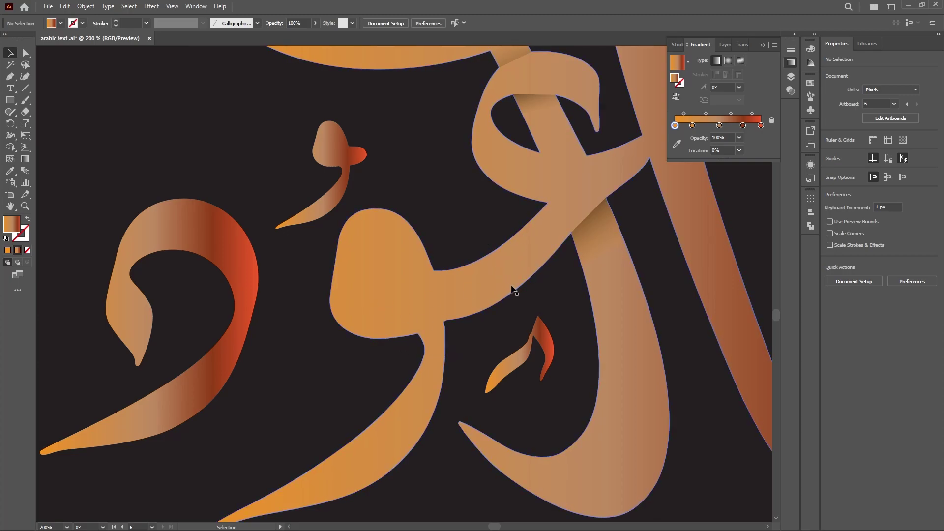
pyautogui.press('p')
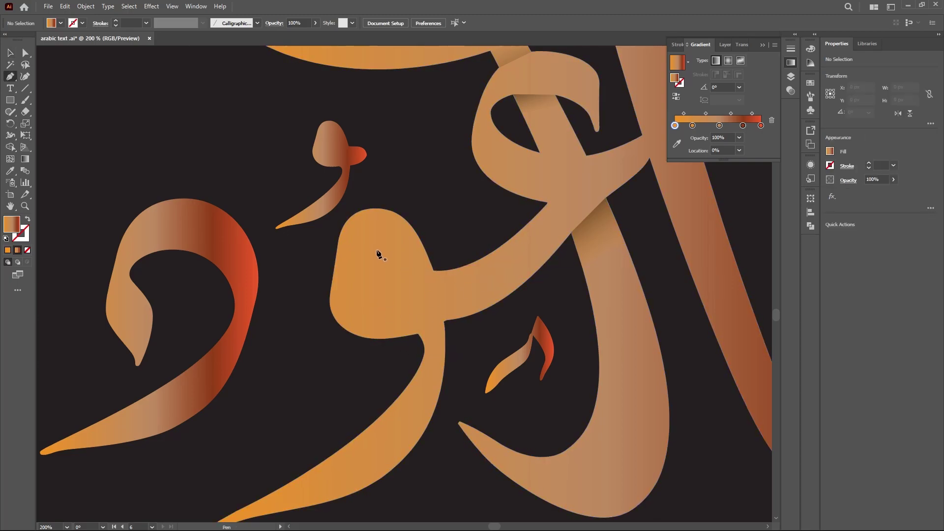
# Draw a small shading shape inside the rounded letter and reduce its gradient to two stops.
pyautogui.click(376, 247)
pyautogui.moveTo(354, 269)
pyautogui.mouseDown()
pyautogui.moveTo(374, 287)
pyautogui.moveTo(394, 273)
pyautogui.moveTo(392, 251)
pyautogui.moveTo(379, 250)
pyautogui.mouseUp()
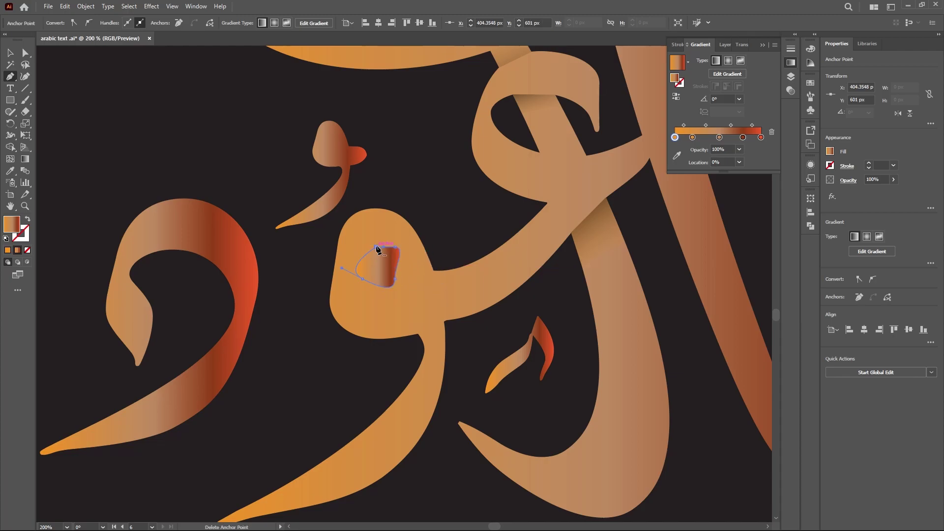
pyautogui.click(744, 138)
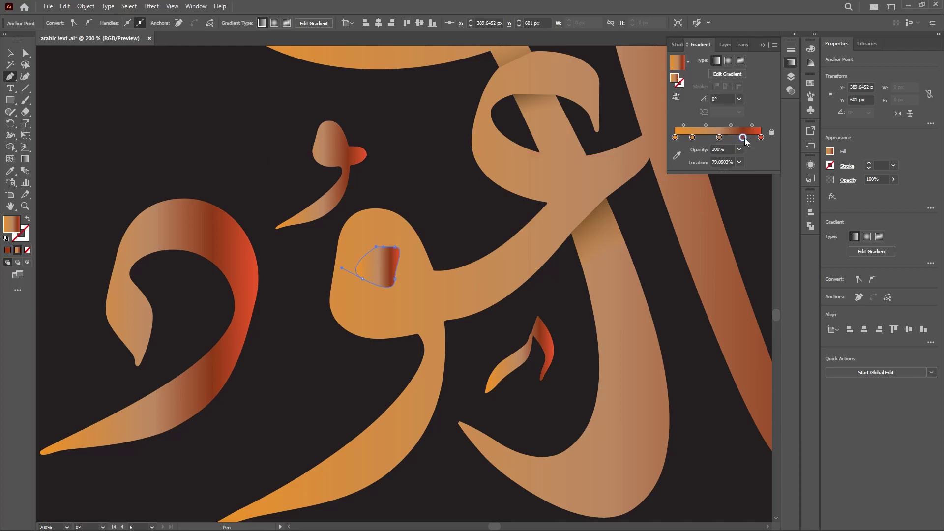
pyautogui.click(771, 133)
pyautogui.click(719, 137)
pyautogui.click(771, 133)
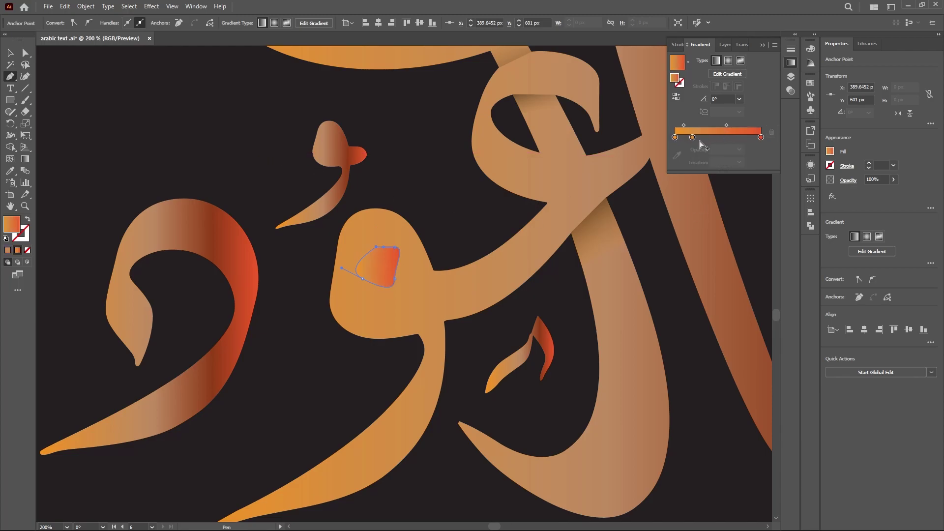
pyautogui.click(692, 138)
pyautogui.click(771, 133)
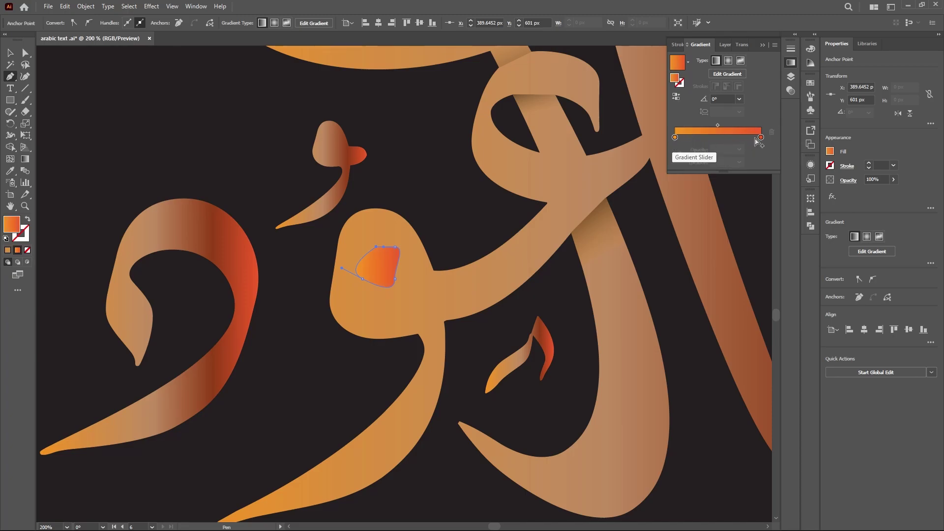
# Set the gradient's end stop to dark brown with 0% opacity.
pyautogui.moveTo(761, 137); pyautogui.dragTo(762, 138)
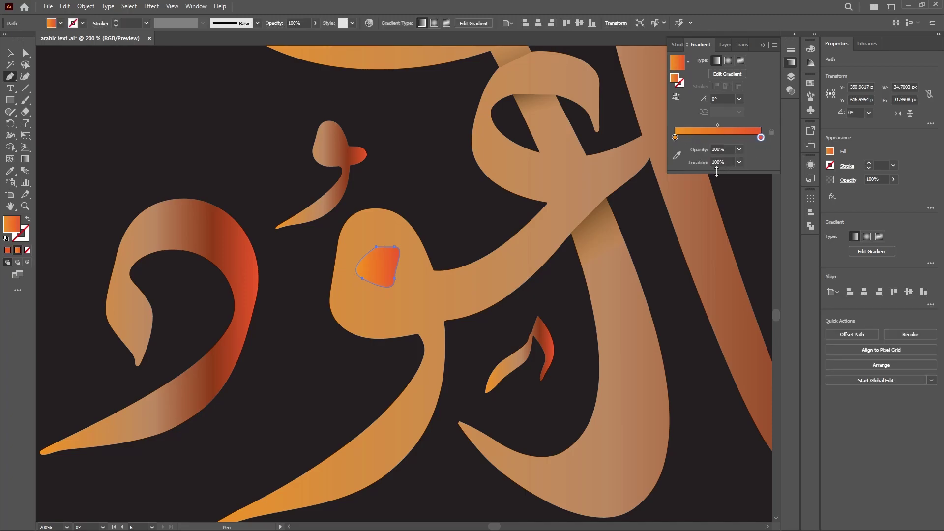
pyautogui.doubleClick(761, 138)
pyautogui.click(650, 197)
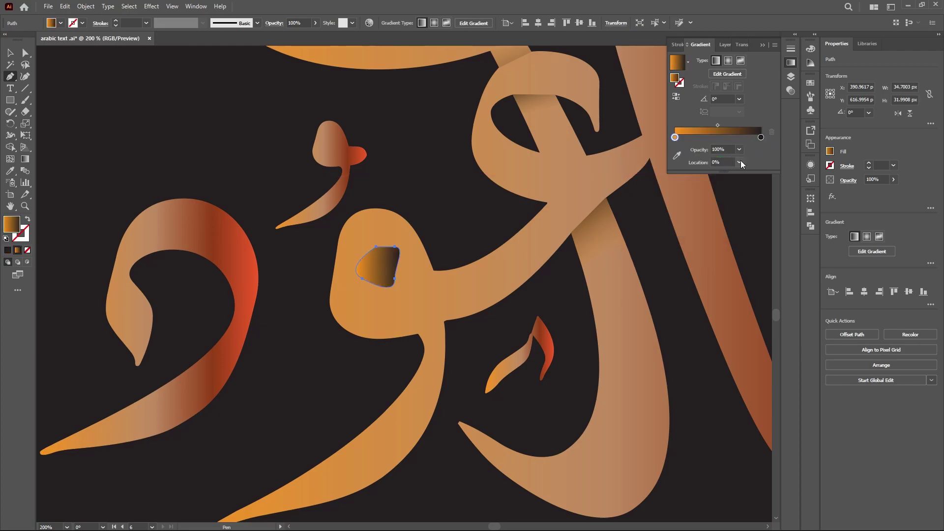
pyautogui.click(740, 150)
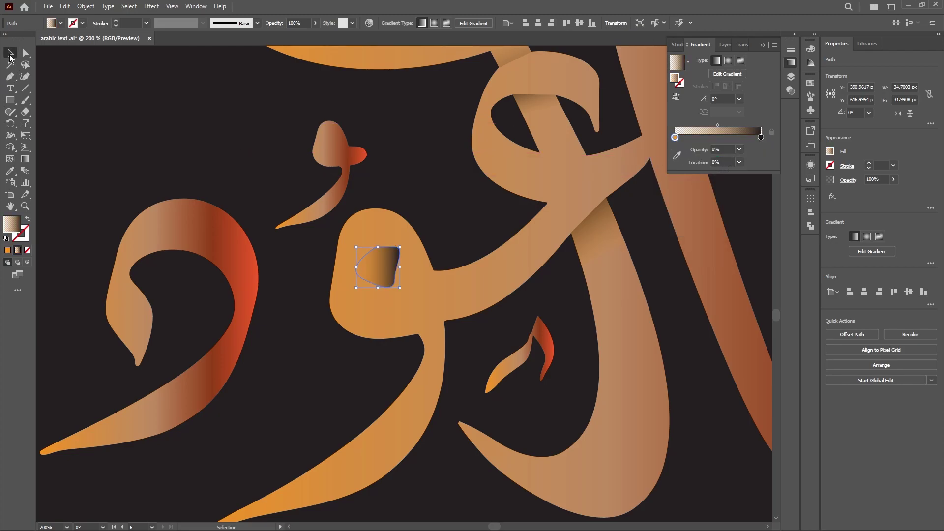
# Edit the inner shading shape's top anchor, removing a point and its direction handle.
pyautogui.press('v')
pyautogui.press('p')
pyautogui.keyDown('ctrl'); pyautogui.click(378, 248); pyautogui.keyUp('ctrl')
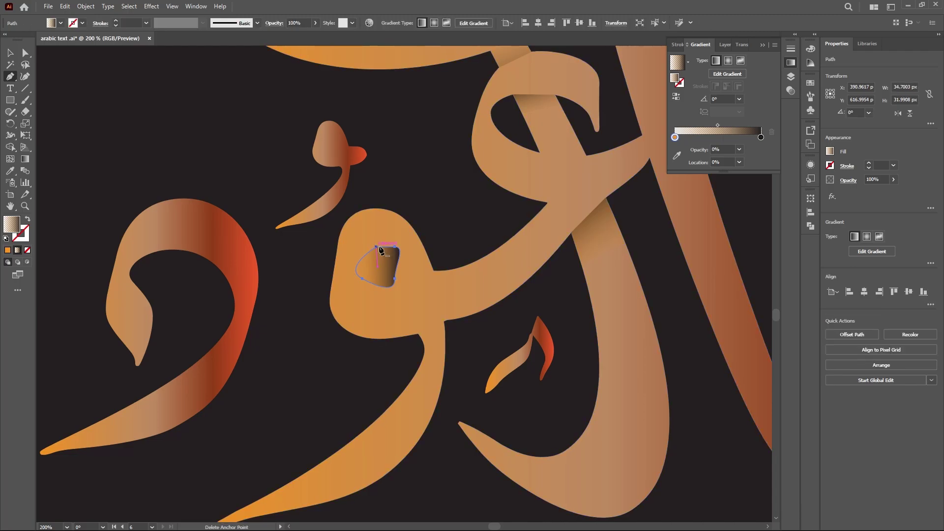
pyautogui.click(376, 248)
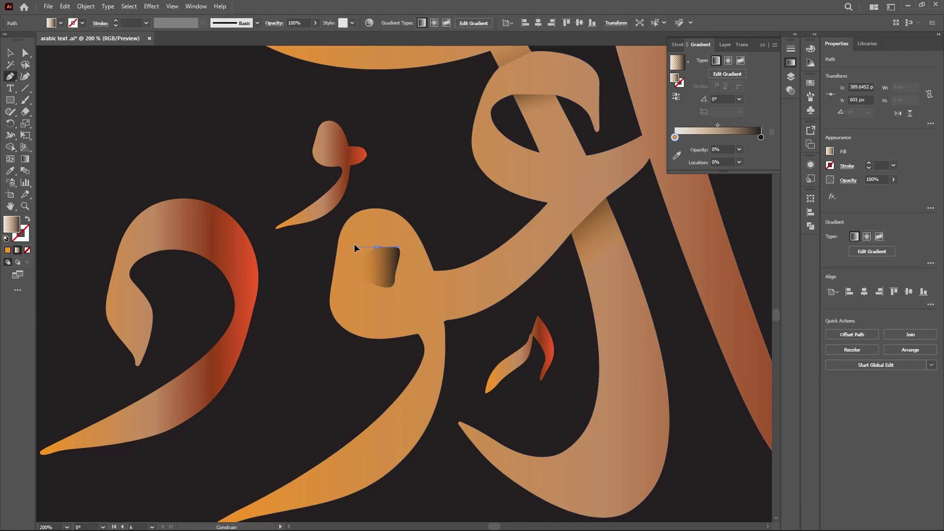
pyautogui.click(376, 246)
pyautogui.click(10, 52)
pyautogui.click(212, 193)
# Delete the small shading shape inside the rounded letter head.
pyautogui.keyDown('alt'); pyautogui.scroll(-3, 261, 217); pyautogui.keyUp('alt')
pyautogui.keyDown('alt'); pyautogui.scroll(2, 263, 226); pyautogui.keyUp('alt')
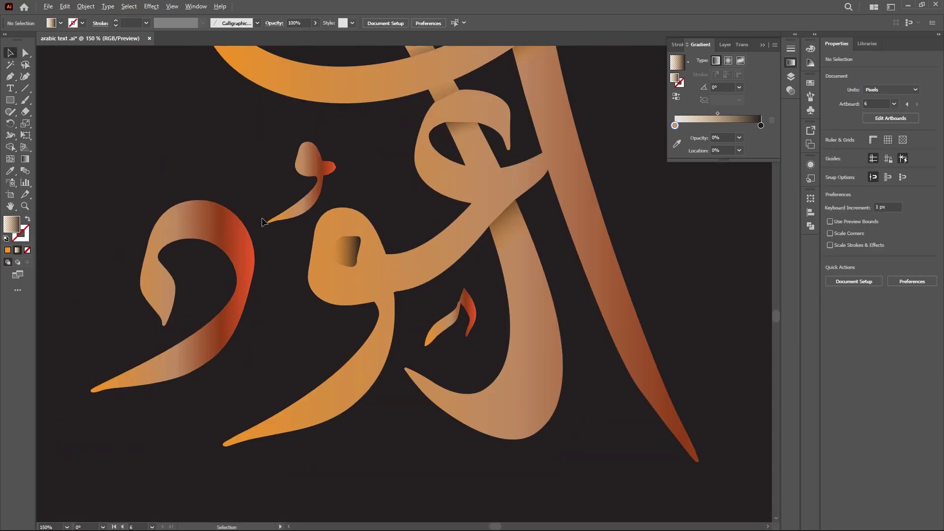
pyautogui.keyDown('alt'); pyautogui.scroll(1, 344, 246); pyautogui.keyUp('alt')
pyautogui.click(387, 257)
pyautogui.press('Delete')
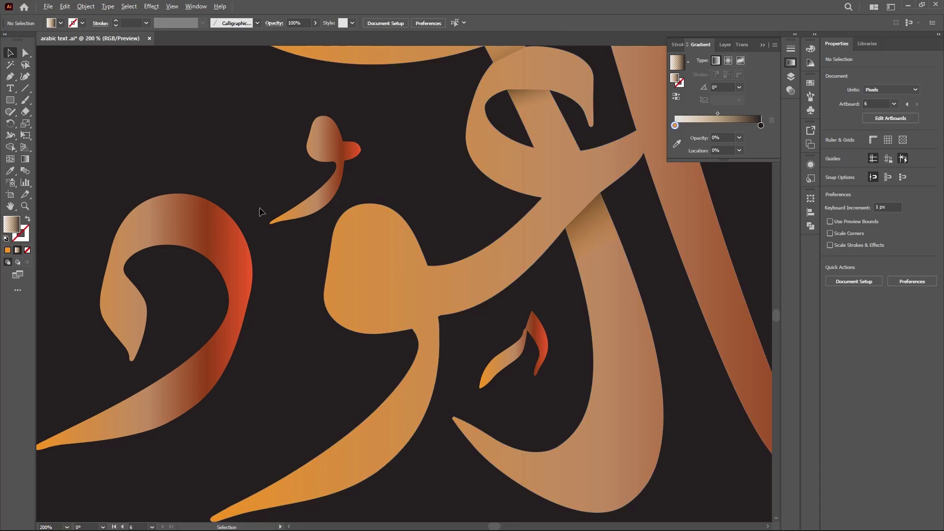
# Pen-draw a closed shading patch at the neck where the letter's head meets its stem.
pyautogui.press('p')
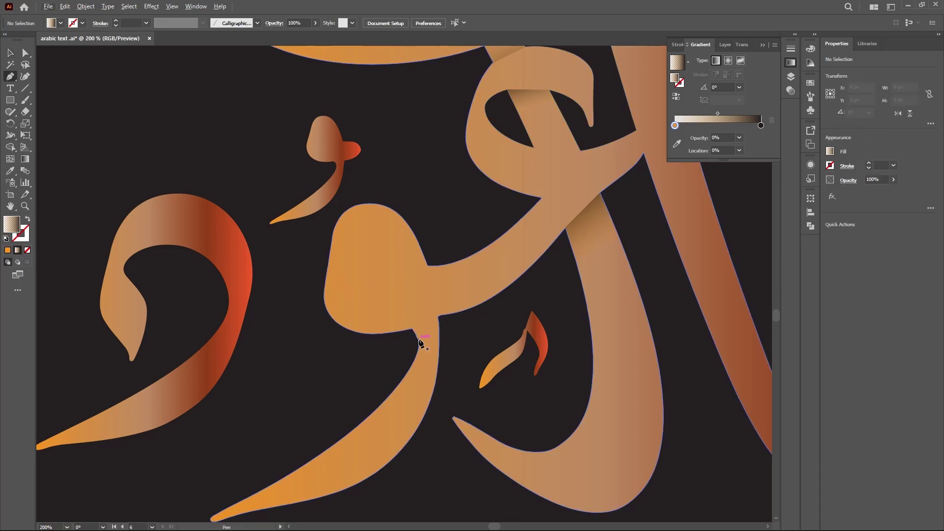
pyautogui.click(412, 329)
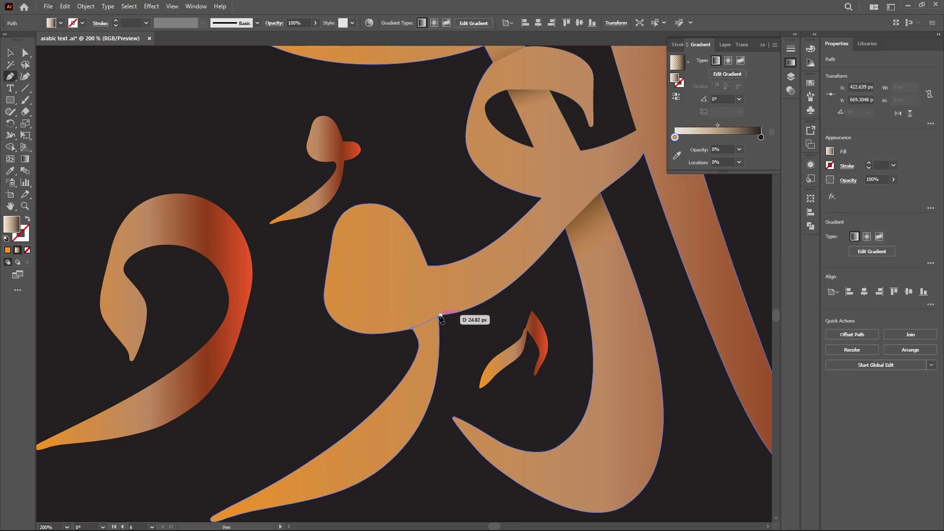
pyautogui.click(437, 317)
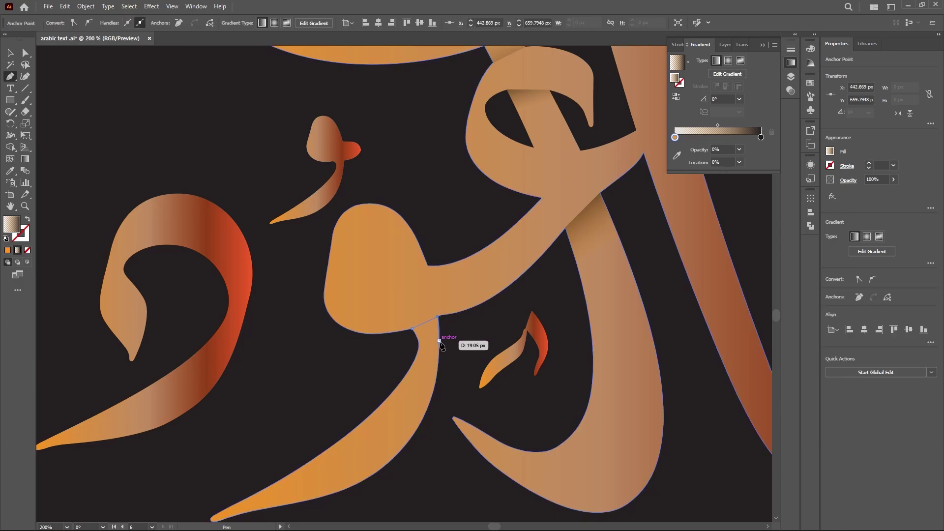
pyautogui.click(440, 340)
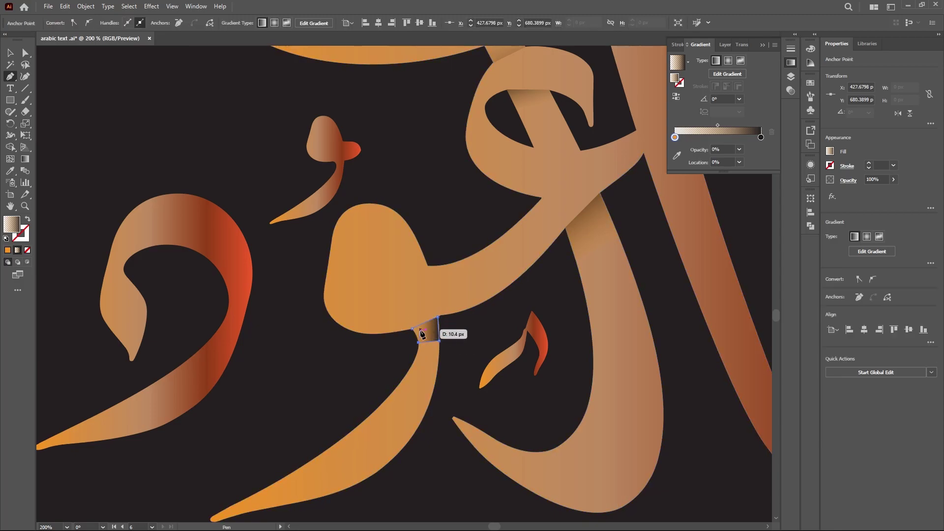
pyautogui.click(412, 329)
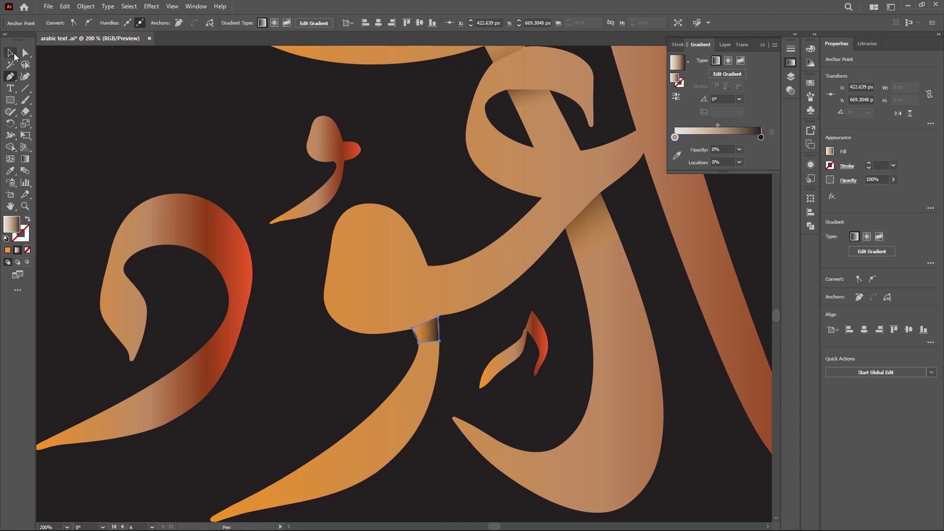
pyautogui.click(10, 52)
pyautogui.click(179, 143)
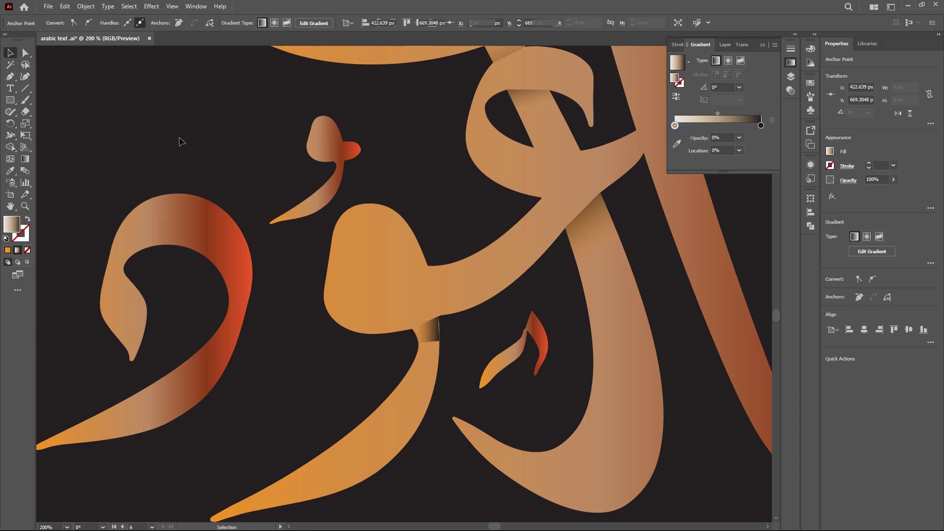
pyautogui.click(427, 340)
pyautogui.scroll(4, 428, 339)
# Nudge the lower shading patch upward into place and bring the upper overlap into view.
pyautogui.moveTo(428, 339); pyautogui.dragTo(435, 325)
pyautogui.scroll(-3, 296, 378)
pyautogui.scroll(-3, 297, 378)
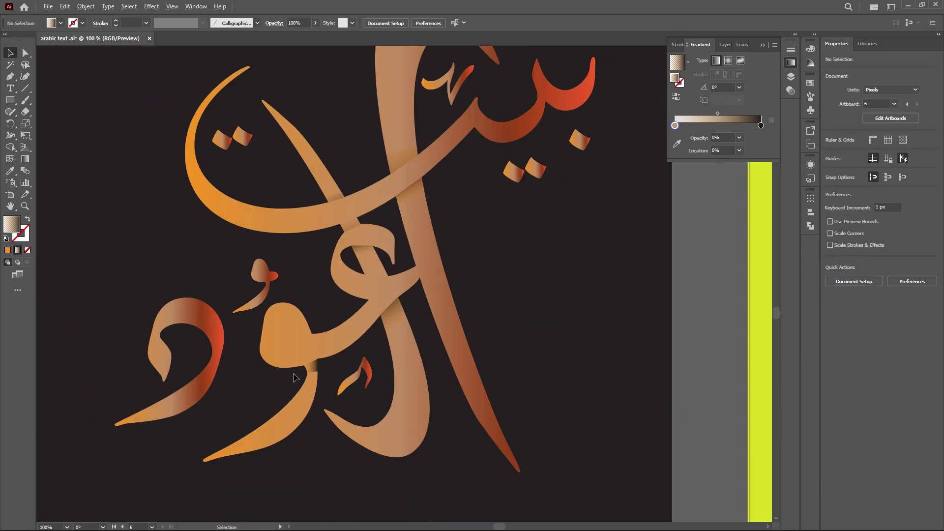
pyautogui.moveTo(503, 528); pyautogui.dragTo(496, 527)
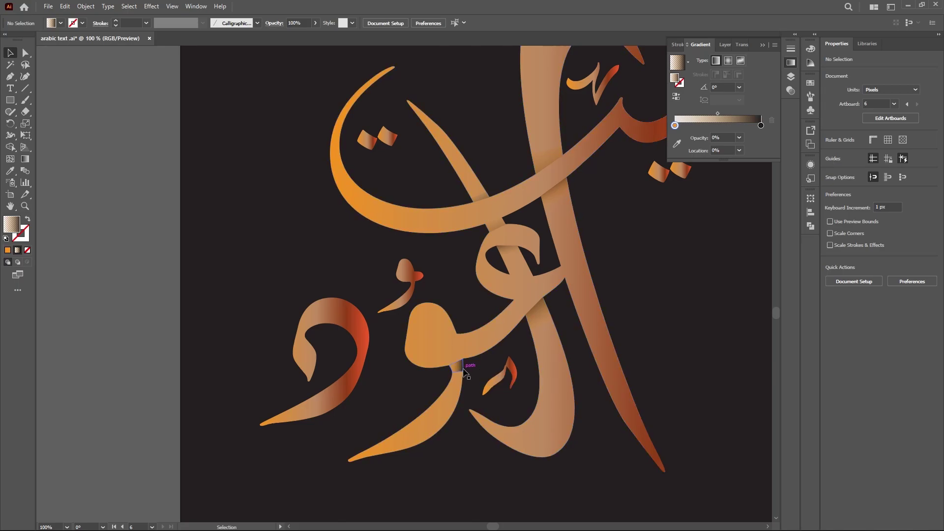
pyautogui.scroll(-1, 590, 351)
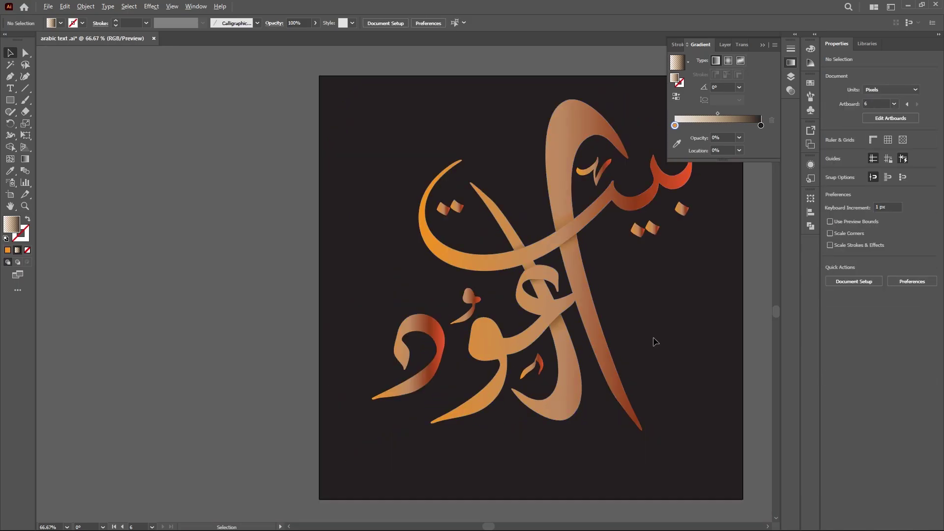
pyautogui.scroll(1, 656, 342)
# Pen-draw a closed four-corner shading shape over the diagonal stroke's overlap.
pyautogui.scroll(3, 574, 228)
pyautogui.press('p')
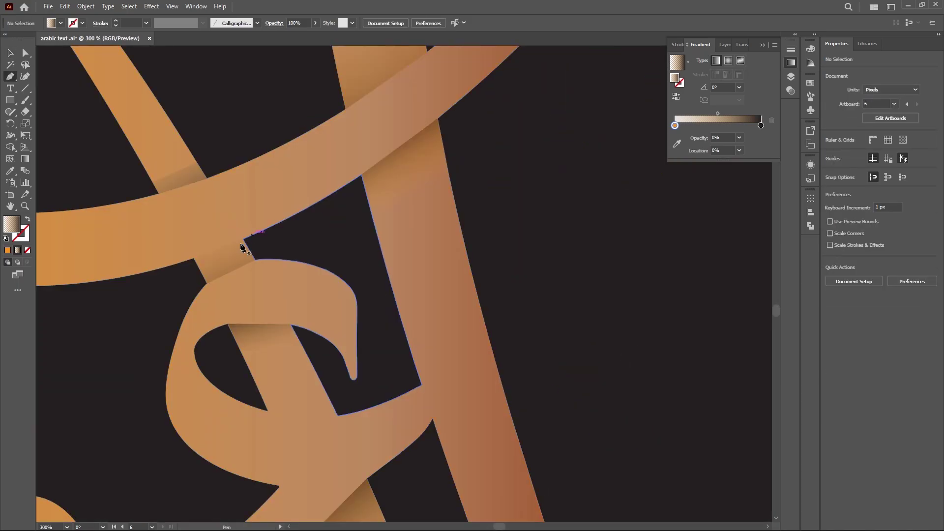
pyautogui.click(243, 240)
pyautogui.click(255, 260)
pyautogui.click(207, 283)
pyautogui.click(195, 257)
pyautogui.click(243, 240)
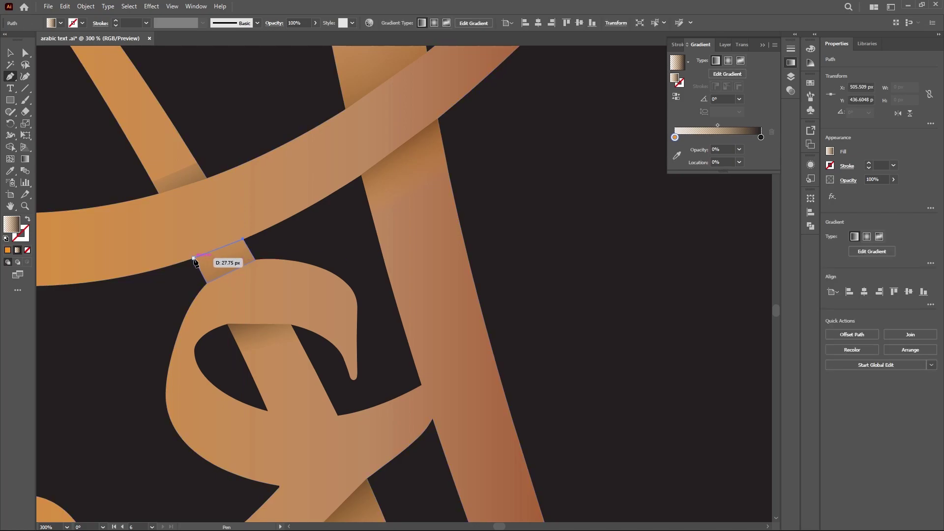
pyautogui.hotkey('ctrl', 'shift', 'a')
pyautogui.press('v')
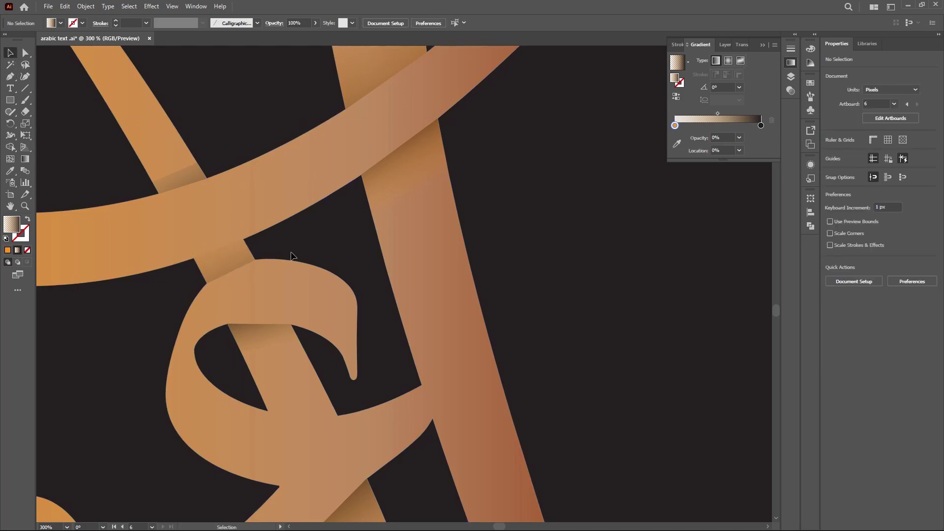
# Angle the new patch's gradient across the overlap.
pyautogui.click(237, 258)
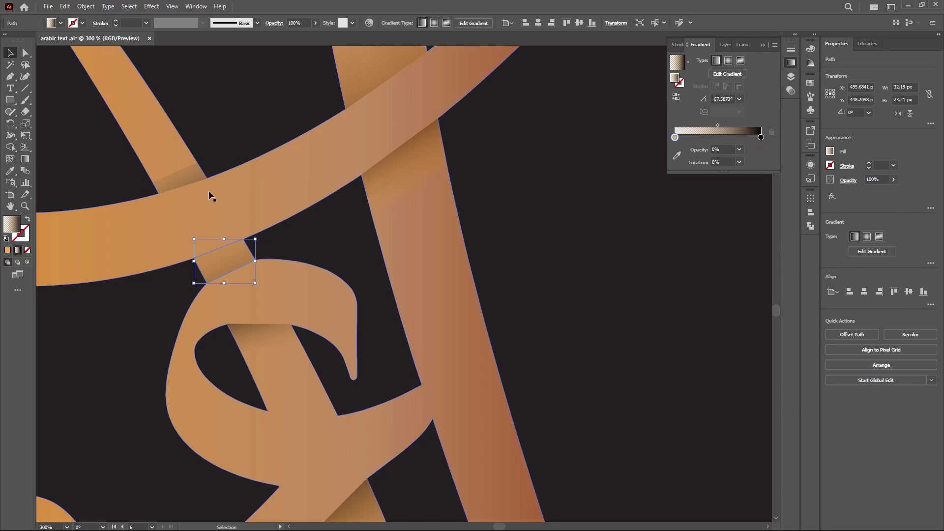
pyautogui.press('g')
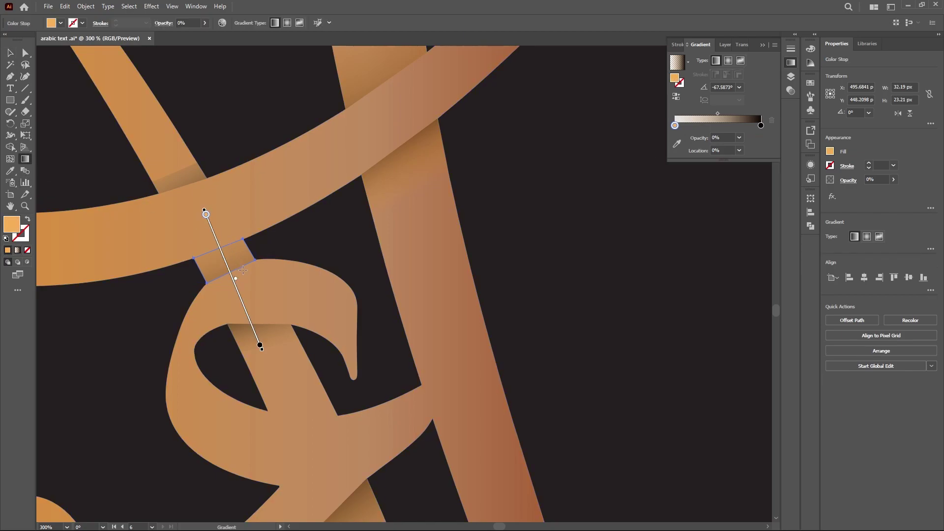
pyautogui.moveTo(233, 275)
pyautogui.mouseDown()
pyautogui.moveTo(202, 218)
pyautogui.moveTo(229, 221)
pyautogui.mouseUp()
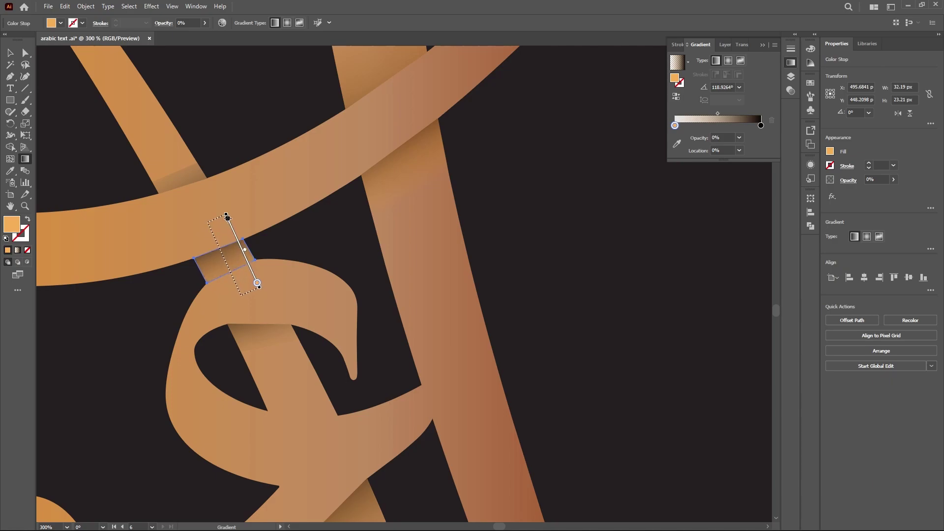
pyautogui.moveTo(229, 222); pyautogui.dragTo(203, 225)
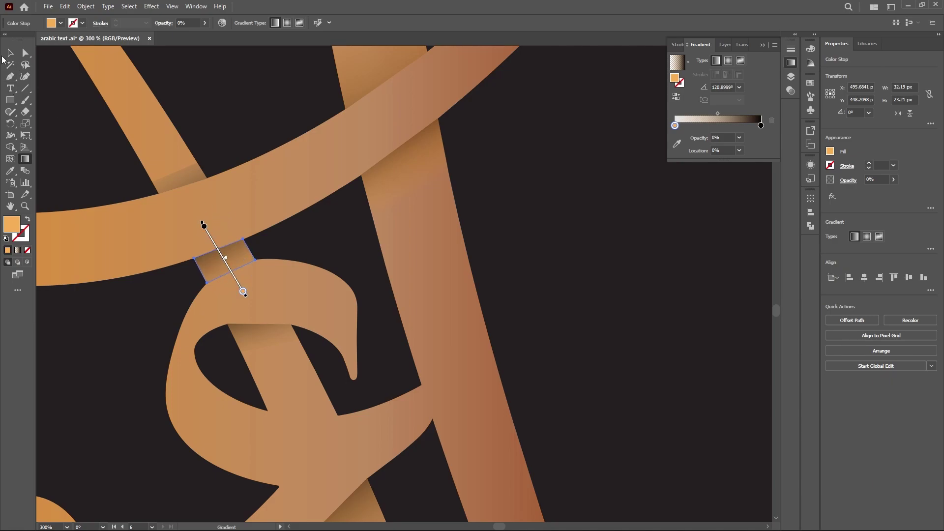
pyautogui.click(11, 53)
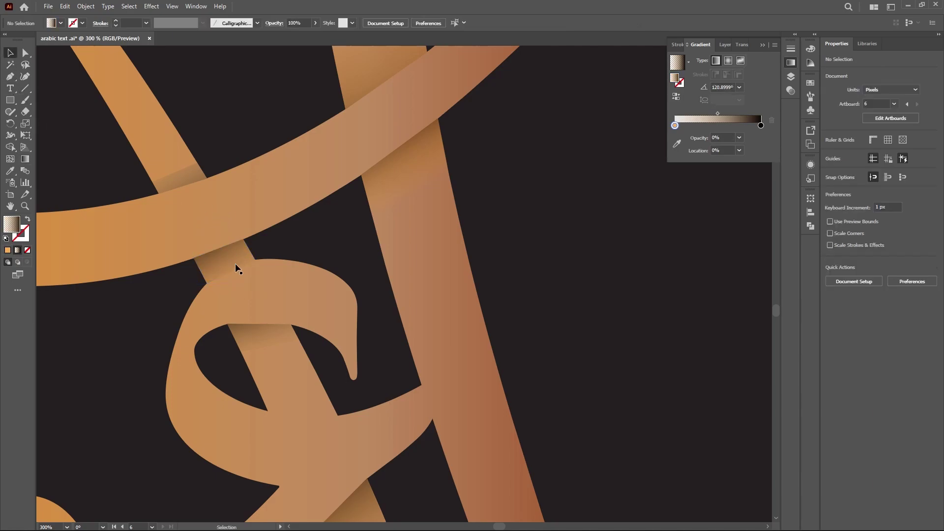
# Soften the left crossing patch's fade with an extra 5% opacity stop about a fifth along.
pyautogui.click(194, 177)
pyautogui.moveTo(674, 137); pyautogui.dragTo(676, 137)
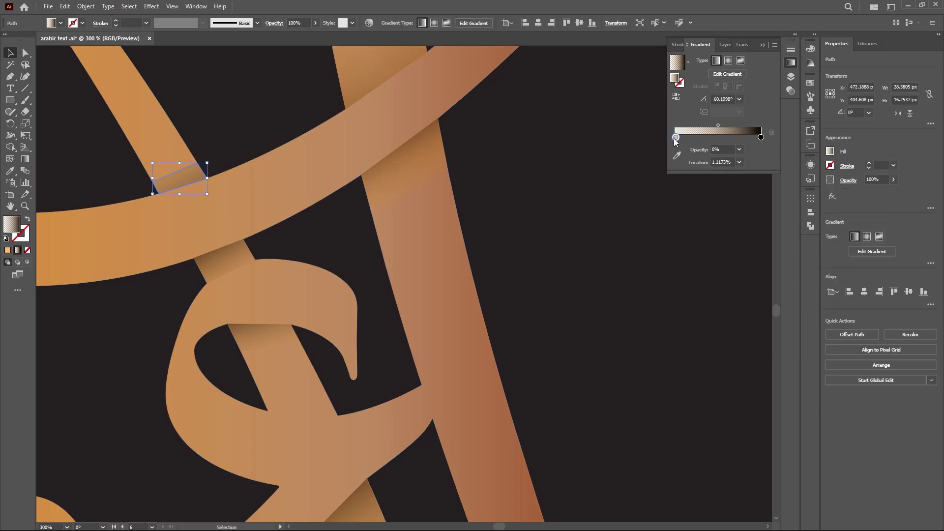
pyautogui.click(674, 137)
pyautogui.moveTo(675, 138); pyautogui.dragTo(693, 138)
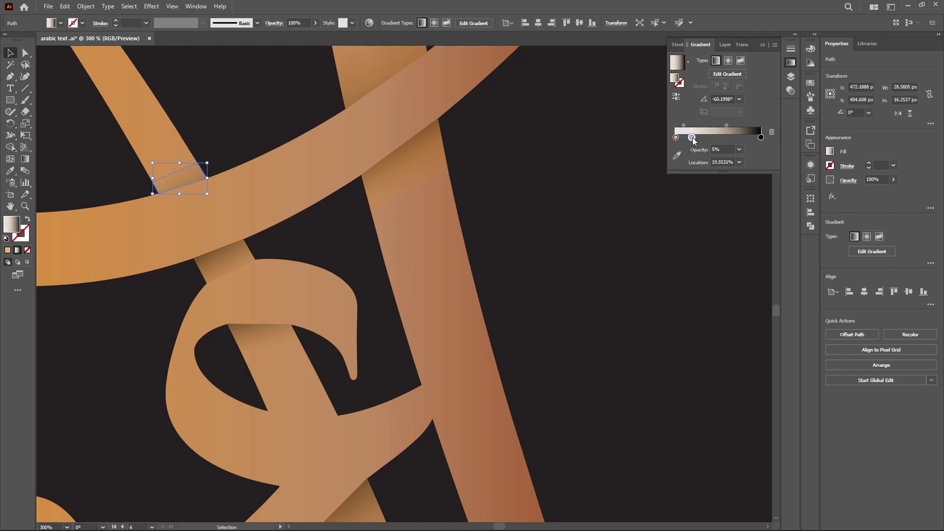
pyautogui.click(607, 158)
pyautogui.scroll(-1, 488, 196)
pyautogui.scroll(-1, 512, 200)
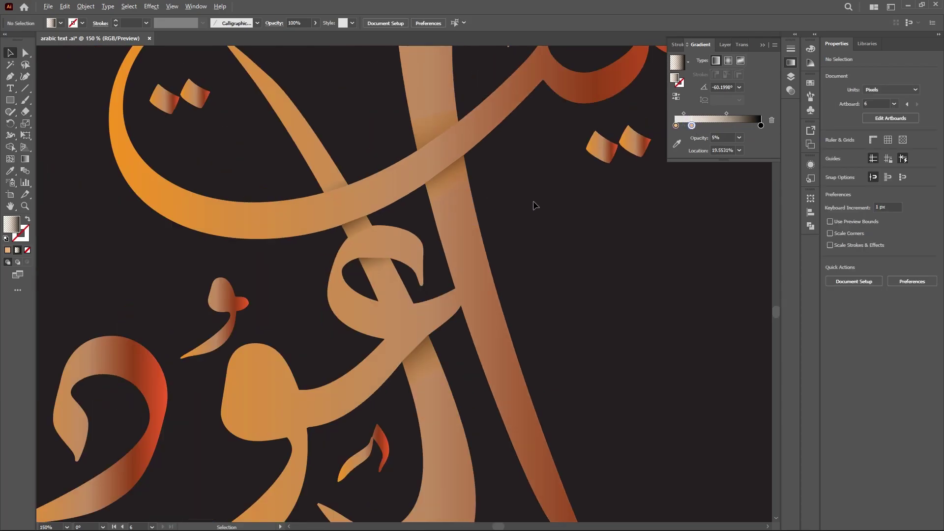
pyautogui.scroll(-1, 585, 208)
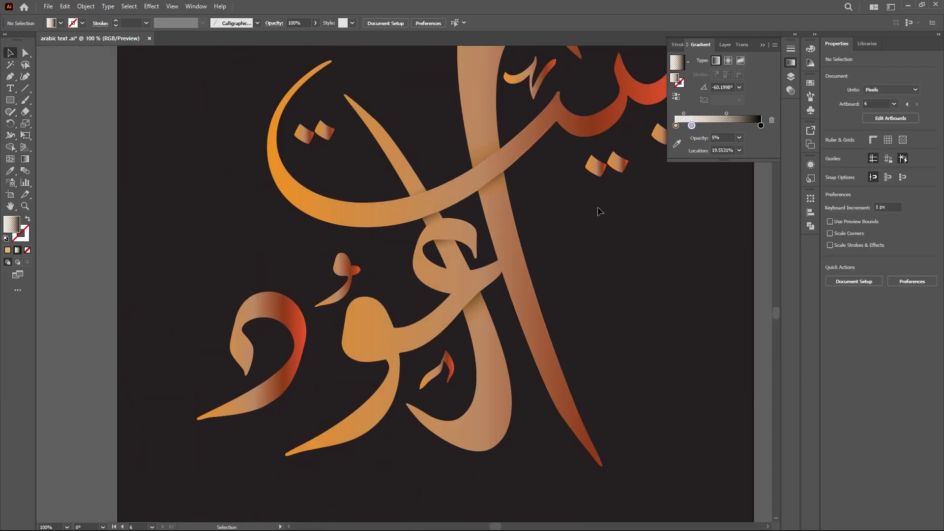
pyautogui.scroll(-1, 619, 217)
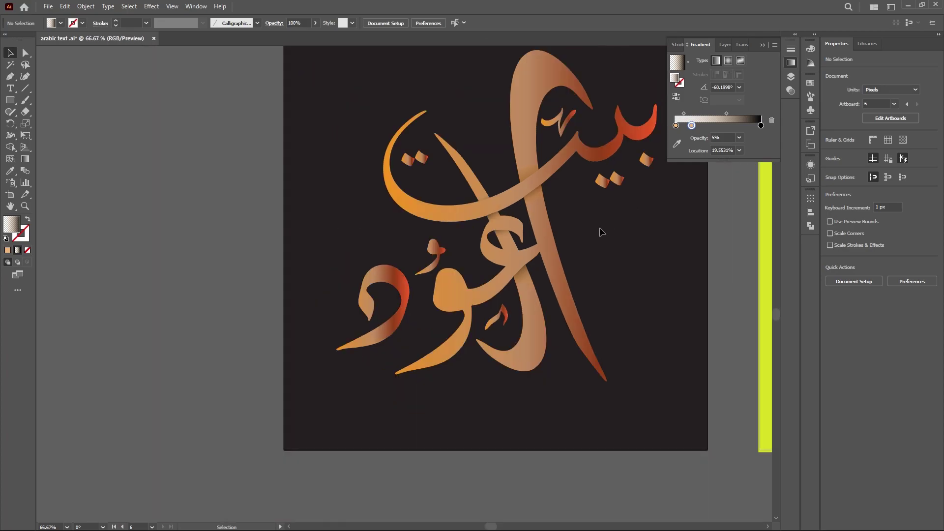
pyautogui.scroll(1, 688, 275)
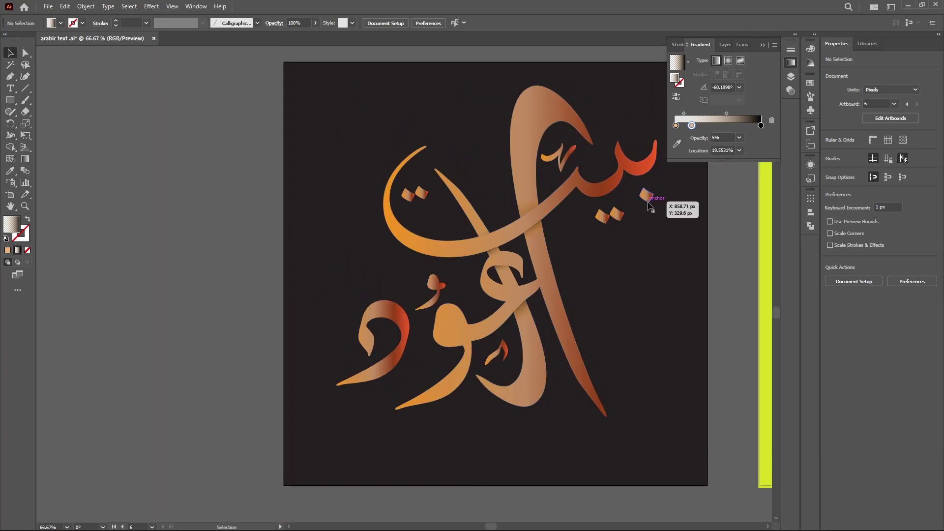
pyautogui.scroll(3, 649, 206)
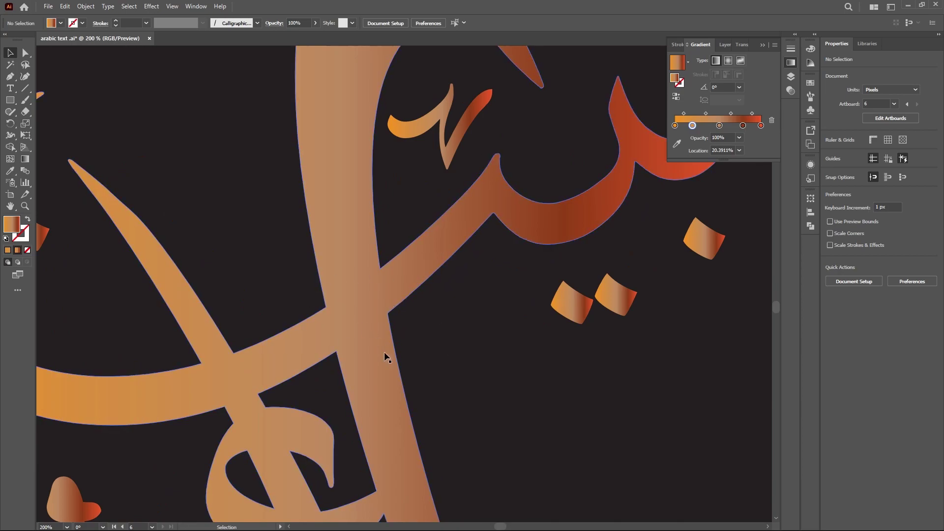
# Load the tall stroke's orange-to-red gradient and pen-draw a four-sided patch over its crossing.
pyautogui.click(385, 353)
pyautogui.click(480, 322)
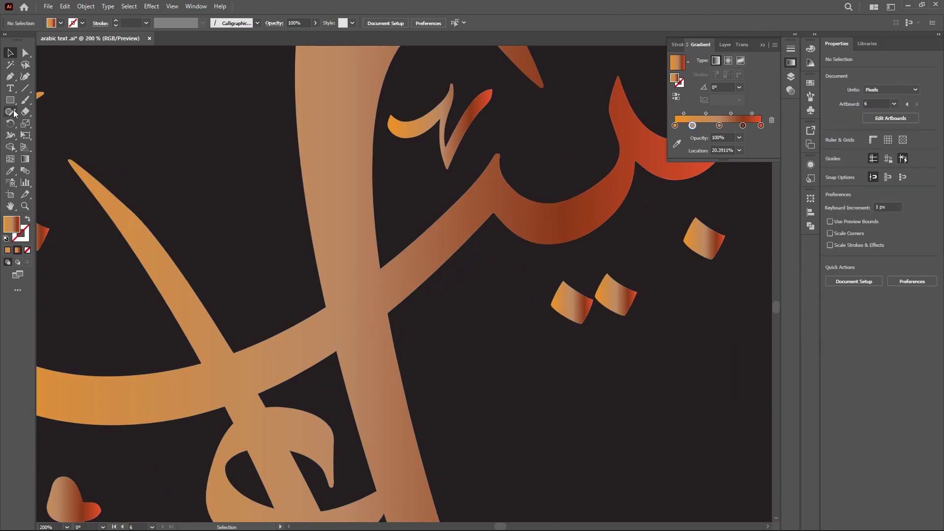
pyautogui.click(384, 358)
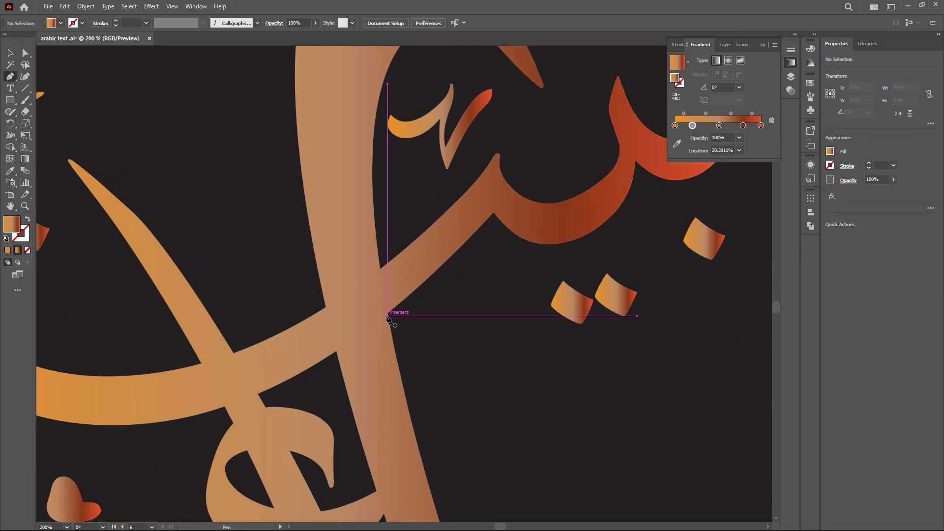
pyautogui.press('p')
pyautogui.click(387, 313)
pyautogui.click(337, 352)
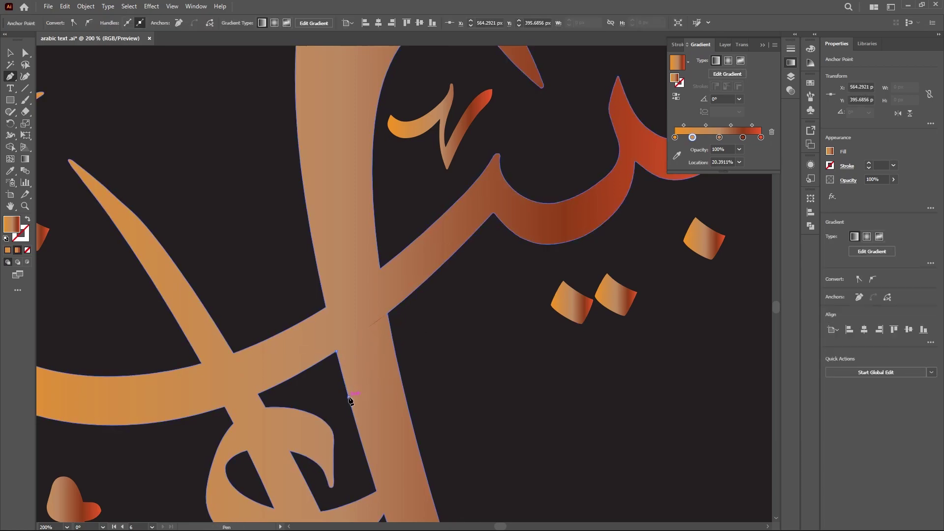
pyautogui.click(348, 396)
pyautogui.click(398, 368)
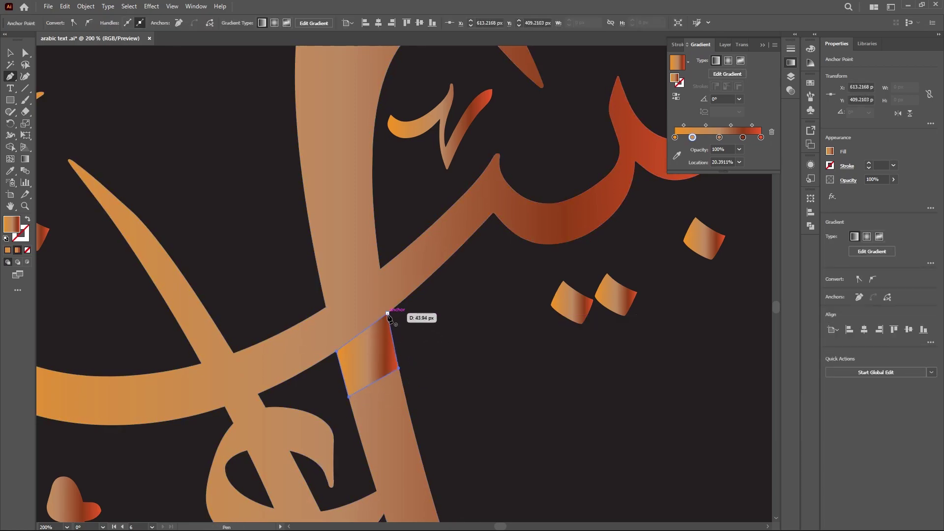
pyautogui.click(387, 313)
pyautogui.click(9, 53)
pyautogui.click(151, 210)
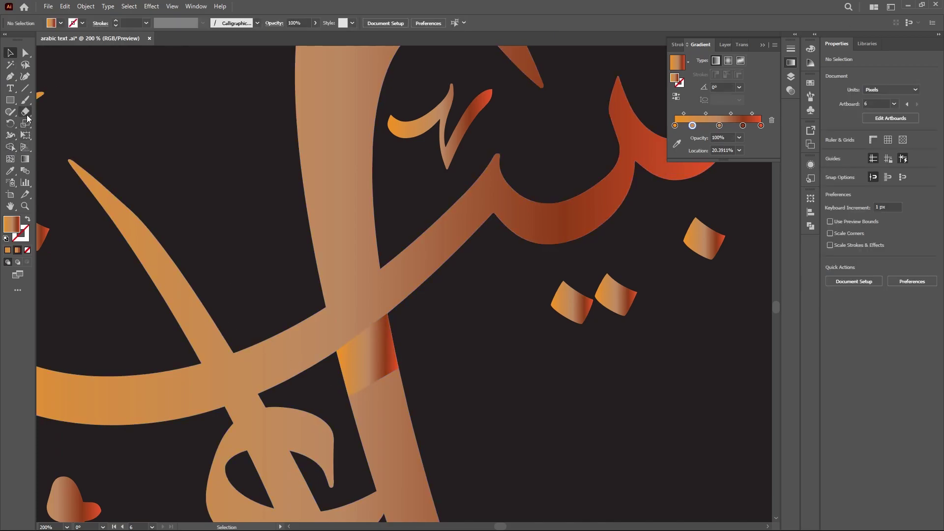
# Redirect the orange-red shading patch's gradient to run along the upright stroke.
pyautogui.click(25, 159)
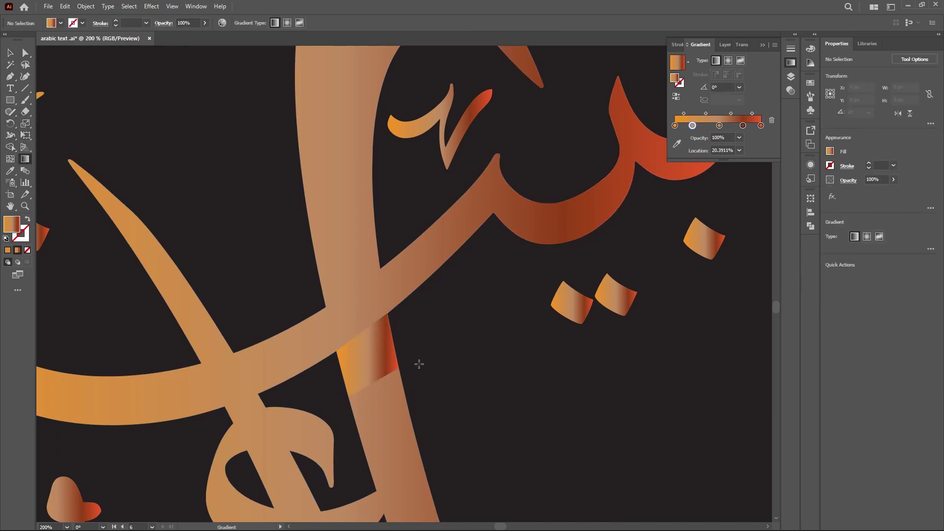
pyautogui.click(10, 53)
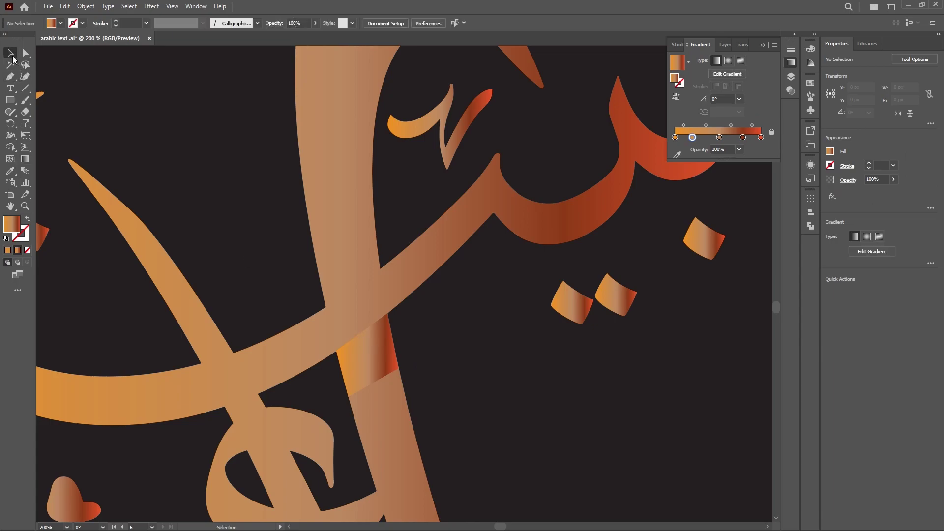
pyautogui.click(384, 341)
pyautogui.click(24, 159)
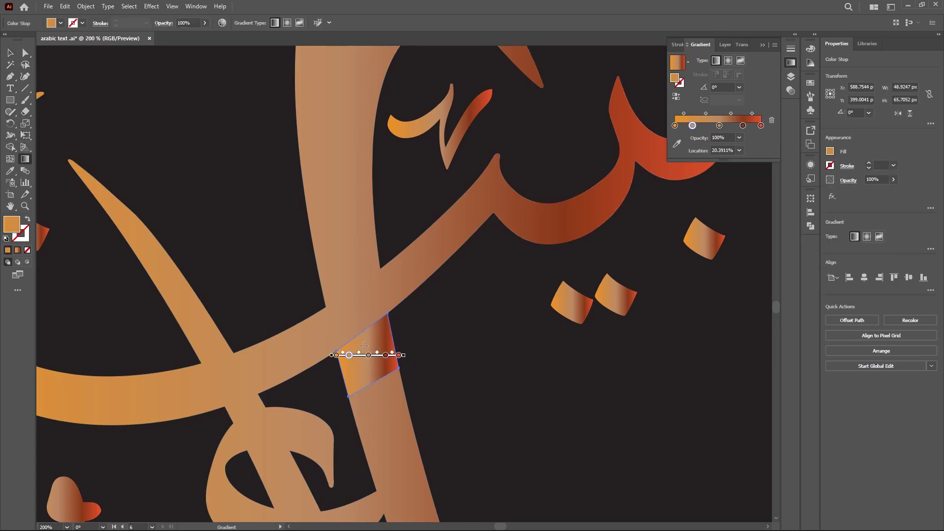
pyautogui.moveTo(430, 370)
pyautogui.mouseDown()
pyautogui.moveTo(359, 338)
pyautogui.moveTo(288, 288)
pyautogui.moveTo(348, 294)
pyautogui.moveTo(386, 280)
pyautogui.mouseUp()
pyautogui.click(10, 53)
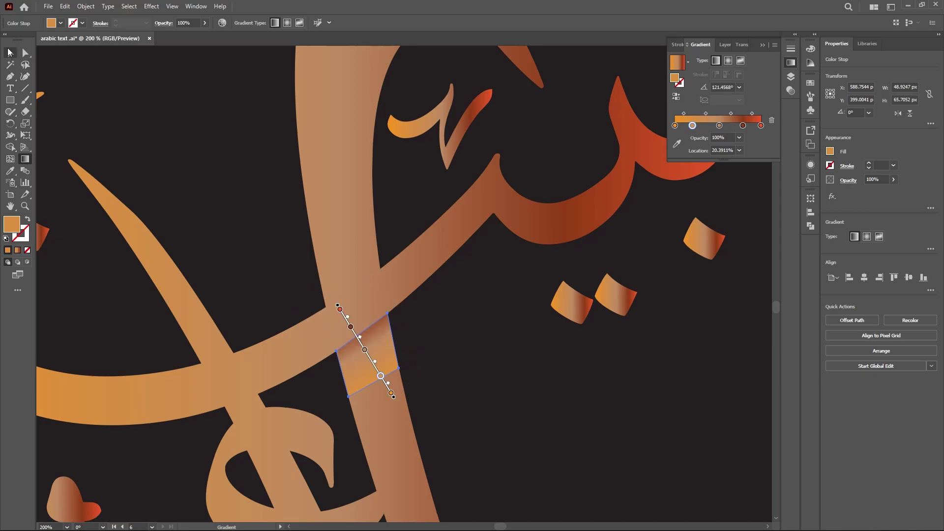
pyautogui.click(300, 288)
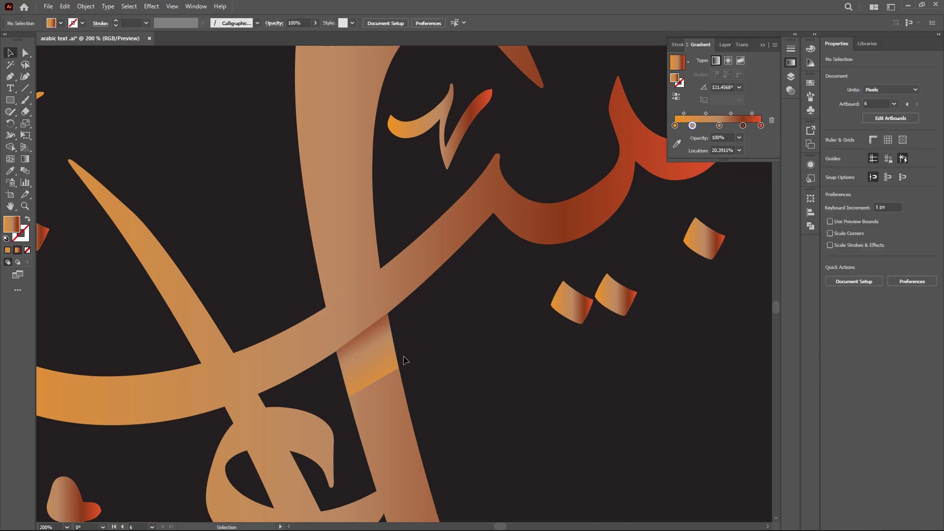
# Re-space the crossing shape's colour stops, shifting one stop later and the second toward the start.
pyautogui.click(352, 359)
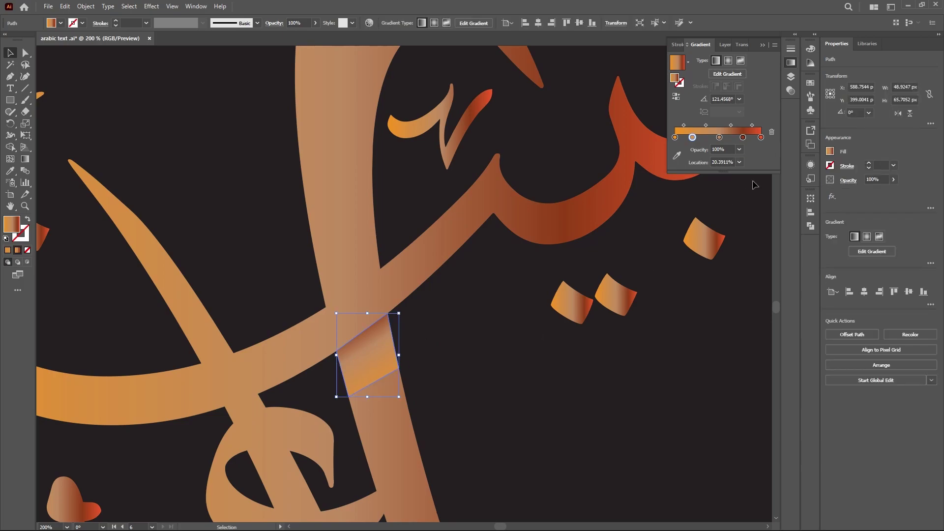
pyautogui.moveTo(743, 137); pyautogui.dragTo(751, 137)
pyautogui.moveTo(744, 139); pyautogui.dragTo(741, 140)
pyautogui.click(453, 386)
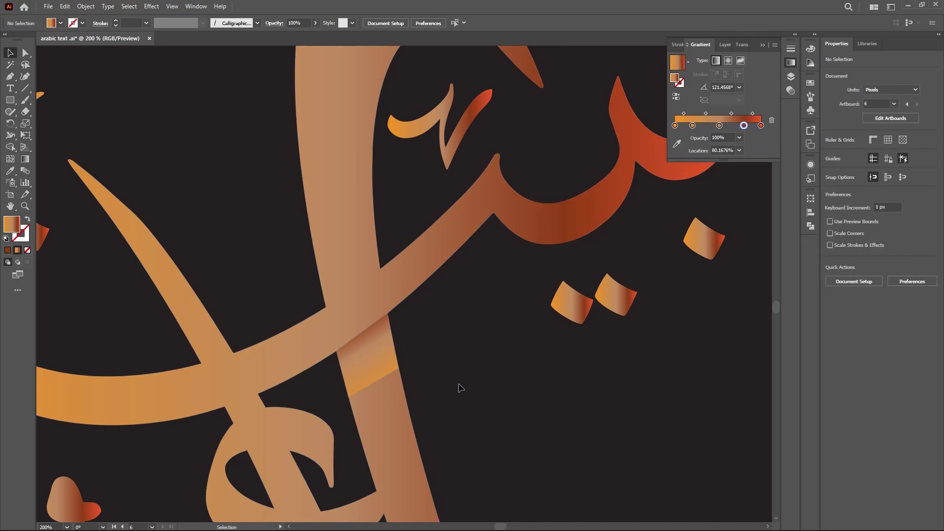
pyautogui.click(383, 382)
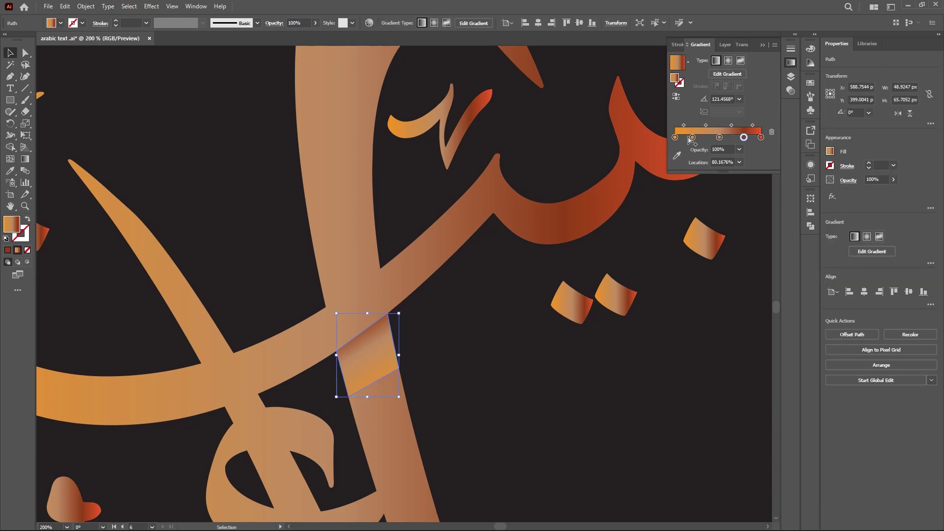
pyautogui.moveTo(692, 139); pyautogui.dragTo(702, 138)
# Check the blend, then remove the fourth colour stop from the crossing shape's gradient.
pyautogui.click(462, 325)
pyautogui.scroll(-1, 382, 352)
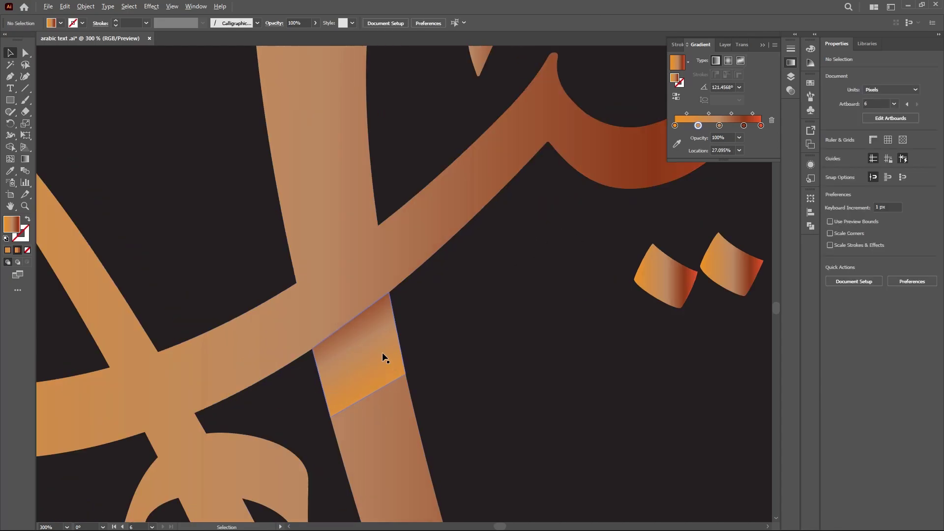
pyautogui.scroll(-1, 394, 354)
pyautogui.scroll(1, 418, 362)
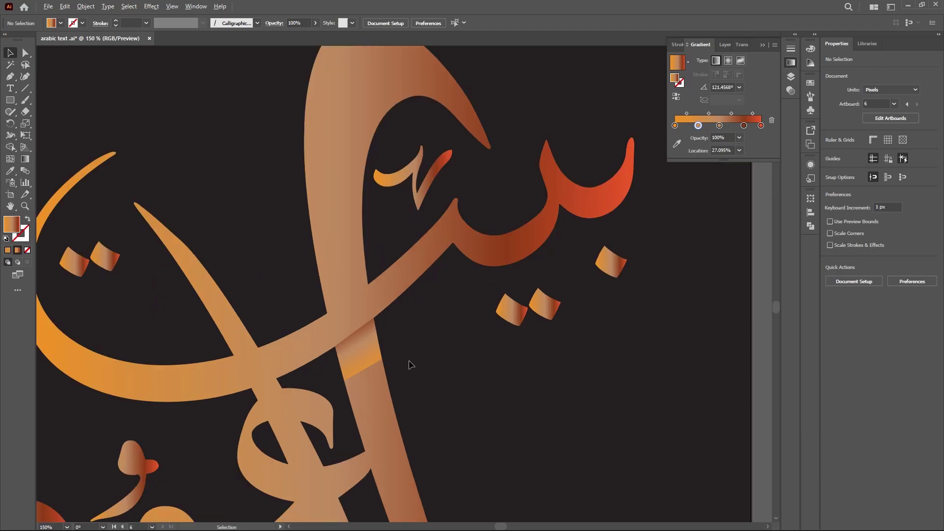
pyautogui.click(366, 362)
pyautogui.hscroll(-2, 504, 529)
pyautogui.scroll(1, 506, 376)
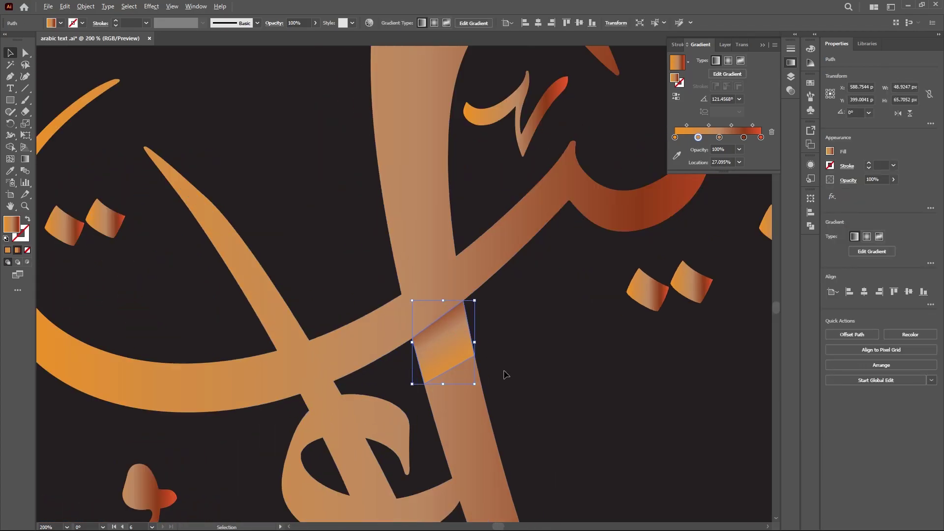
pyautogui.click(744, 138)
pyautogui.click(771, 132)
# Remove the second colour stop from the shading shape's gradient and preview the result.
pyautogui.click(638, 261)
pyautogui.click(443, 345)
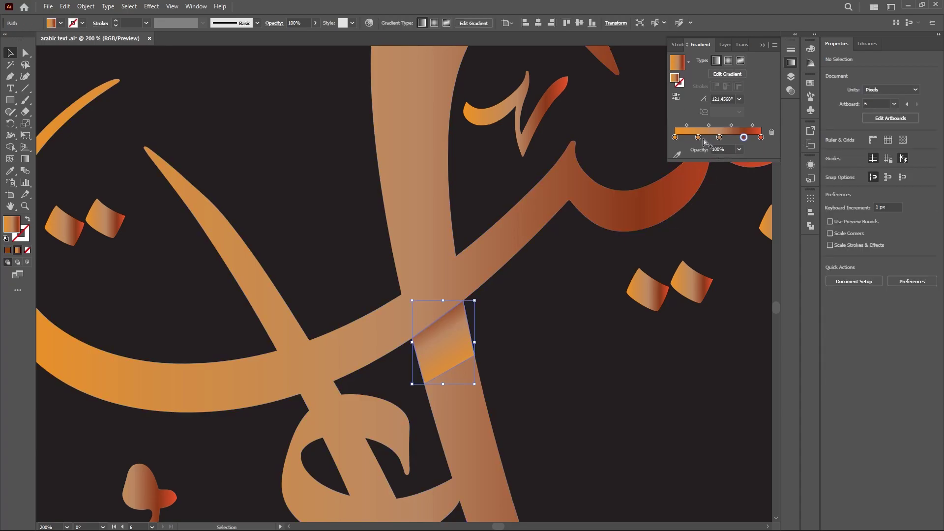
pyautogui.click(699, 137)
pyautogui.click(771, 132)
pyautogui.click(566, 281)
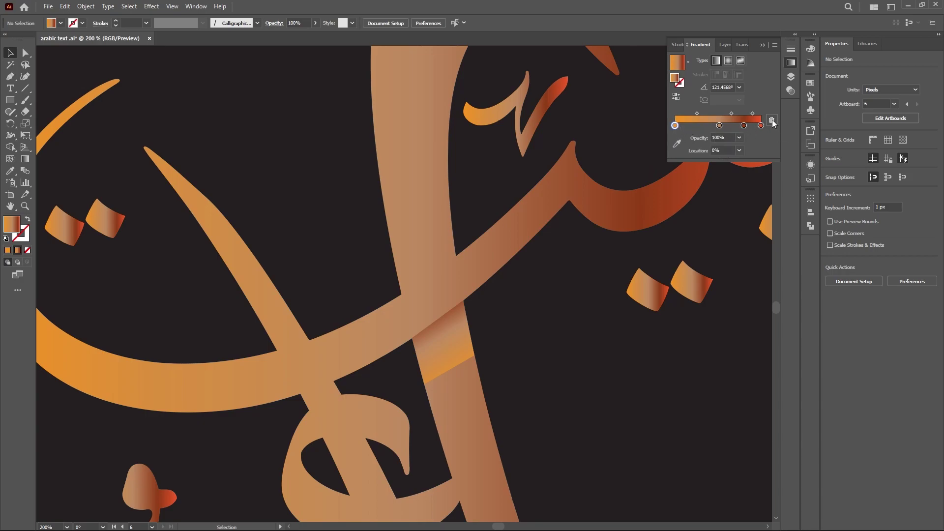
# Try pulling the red end stop off the gradient, undoing both unwanted changes.
pyautogui.click(465, 342)
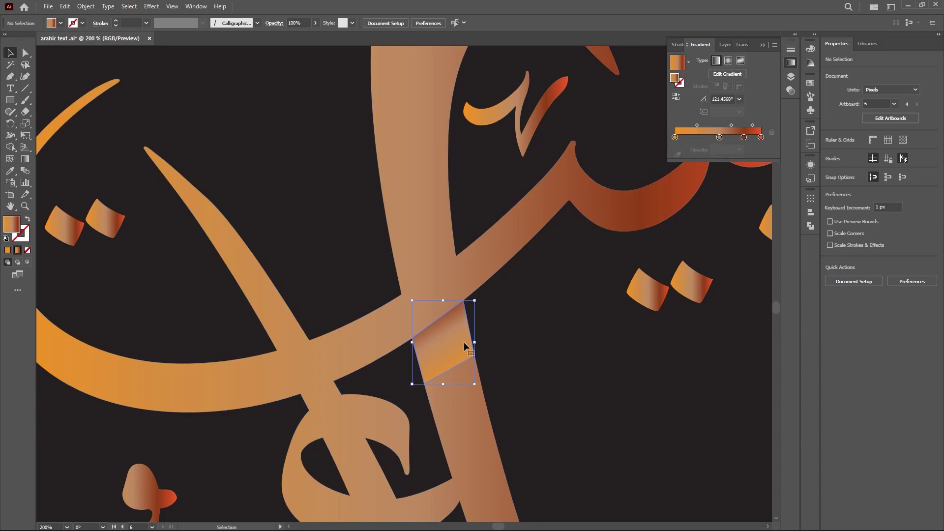
pyautogui.click(675, 137)
pyautogui.click(546, 281)
pyautogui.hotkey('ctrl', 'z')
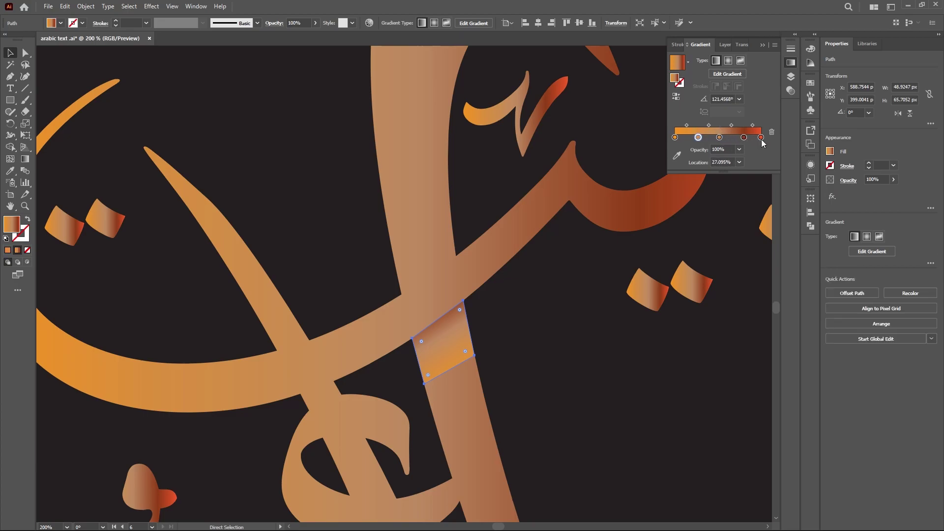
pyautogui.moveTo(761, 137); pyautogui.dragTo(763, 160)
pyautogui.click(536, 312)
pyautogui.hotkey('ctrl', 'z')
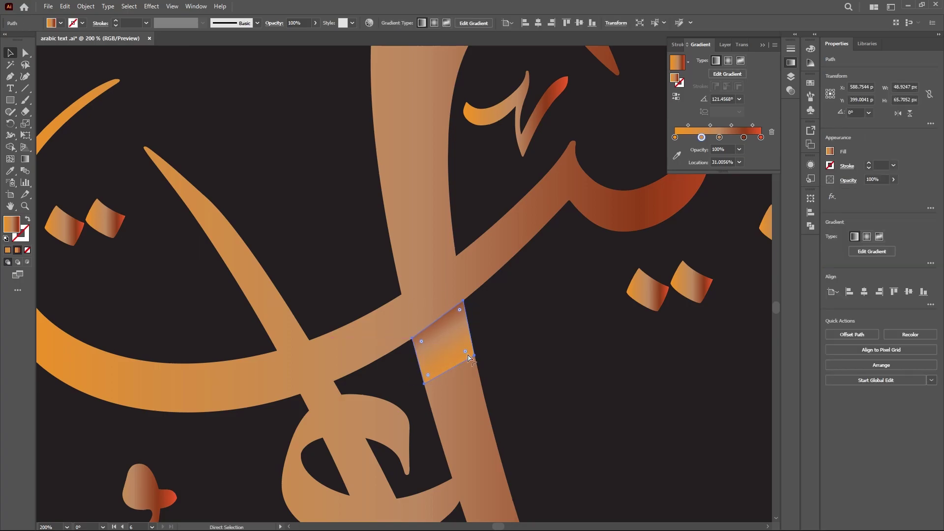
# Group all the marquee-selected calligraphy pieces and nudge the group slightly lower on the artboard.
pyautogui.scroll(-2, 511, 377)
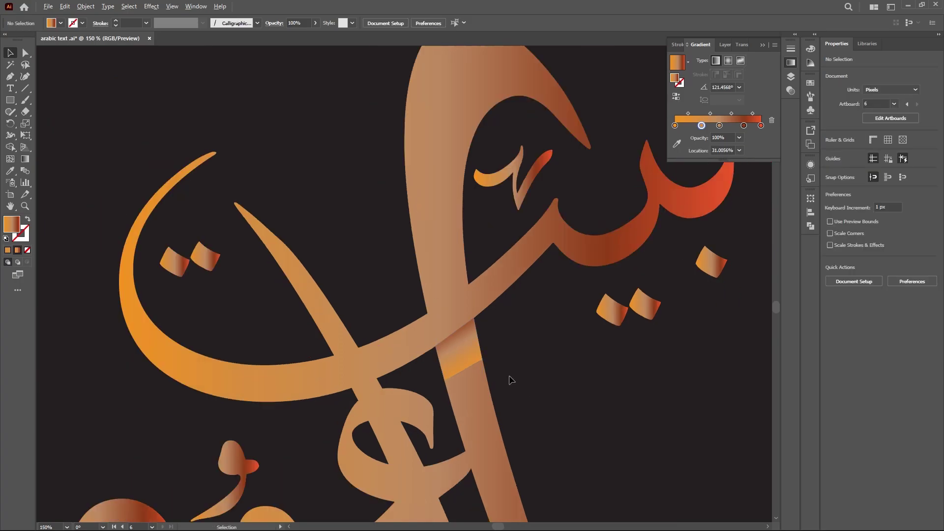
pyautogui.scroll(3, 517, 386)
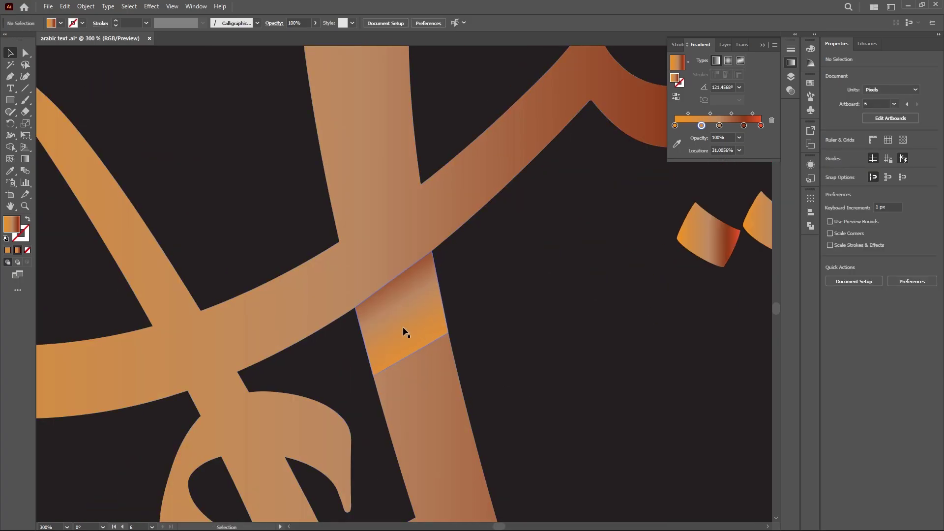
pyautogui.scroll(-4, 517, 271)
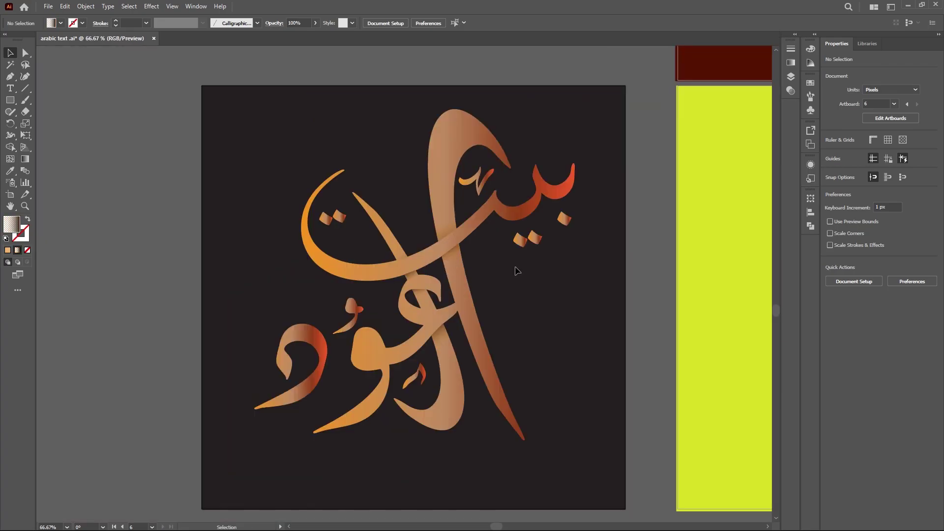
pyautogui.moveTo(601, 105); pyautogui.dragTo(255, 464)
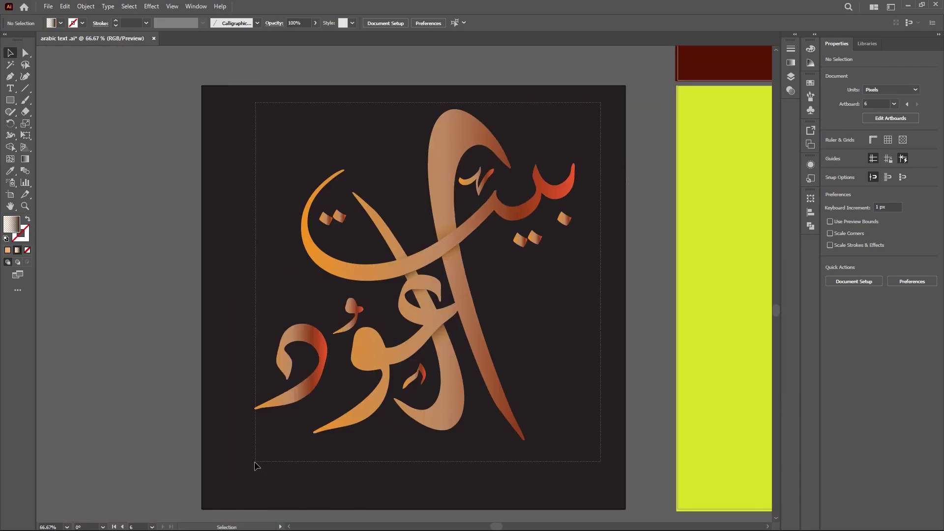
pyautogui.click(852, 317)
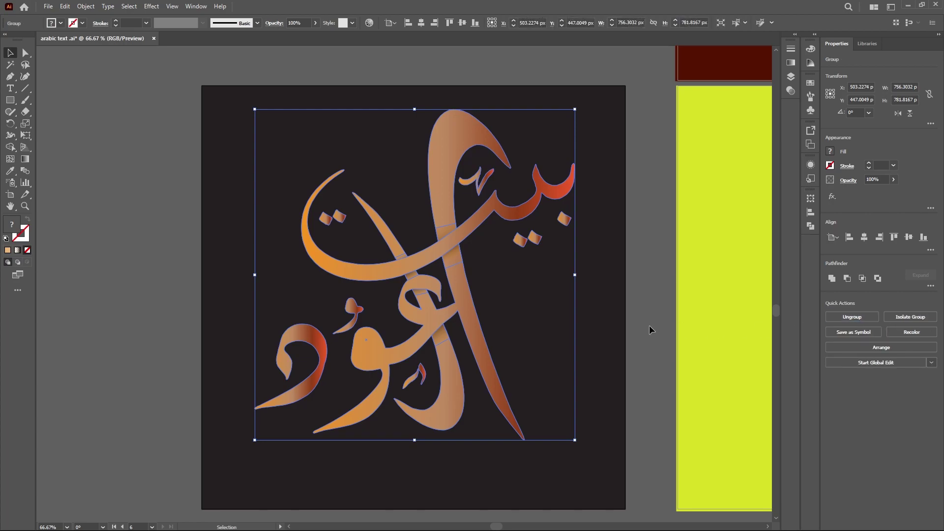
pyautogui.click(591, 296)
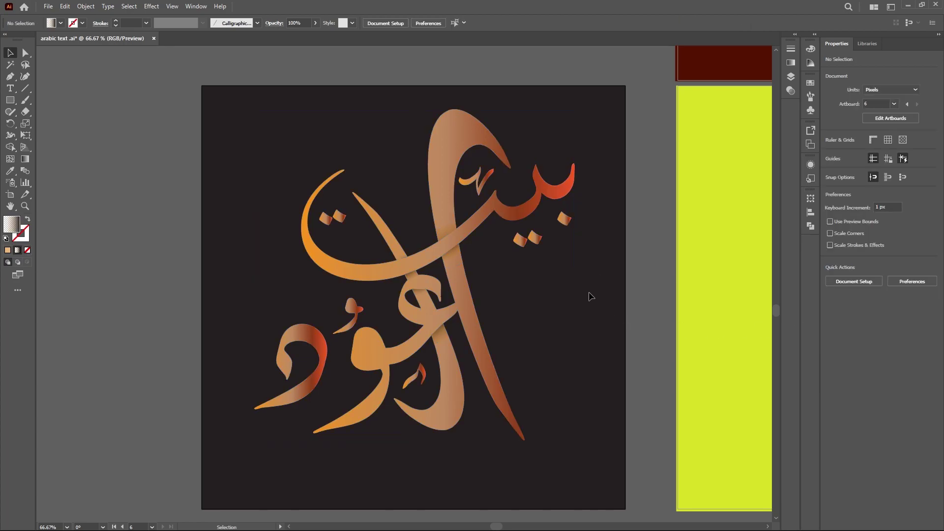
pyautogui.moveTo(440, 240)
pyautogui.mouseDown()
pyautogui.moveTo(467, 258)
pyautogui.moveTo(432, 245)
pyautogui.mouseUp()
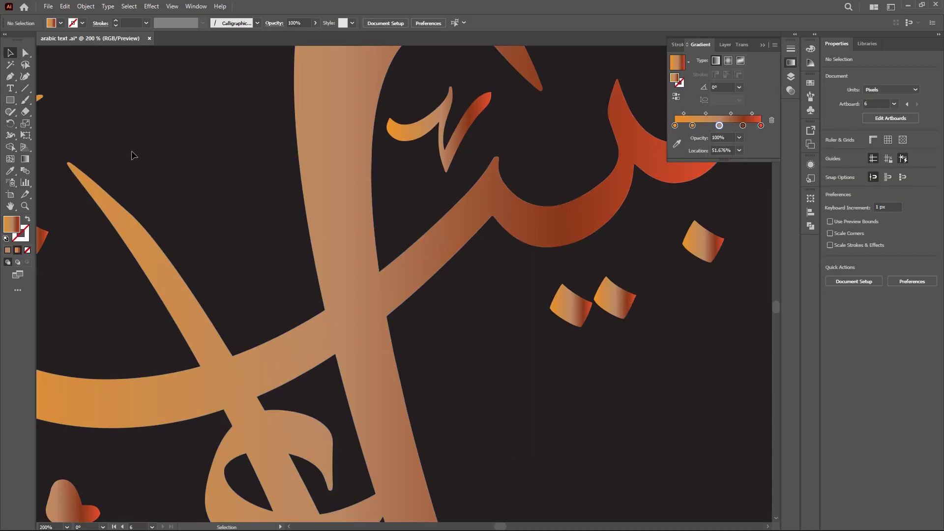
# With the Pen tool, outline a three-point shading shape along the stroke edge at the crossing.
pyautogui.press('p')
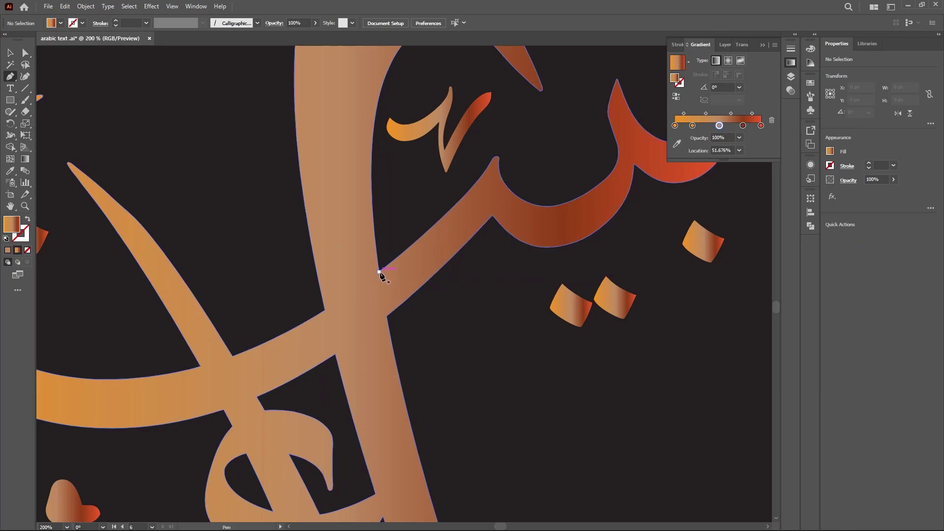
pyautogui.click(379, 271)
pyautogui.click(325, 310)
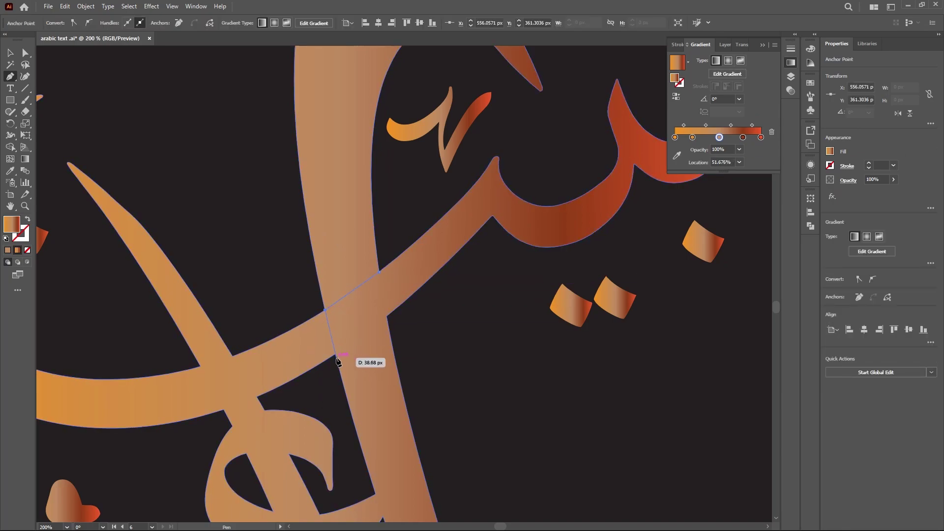
pyautogui.click(337, 362)
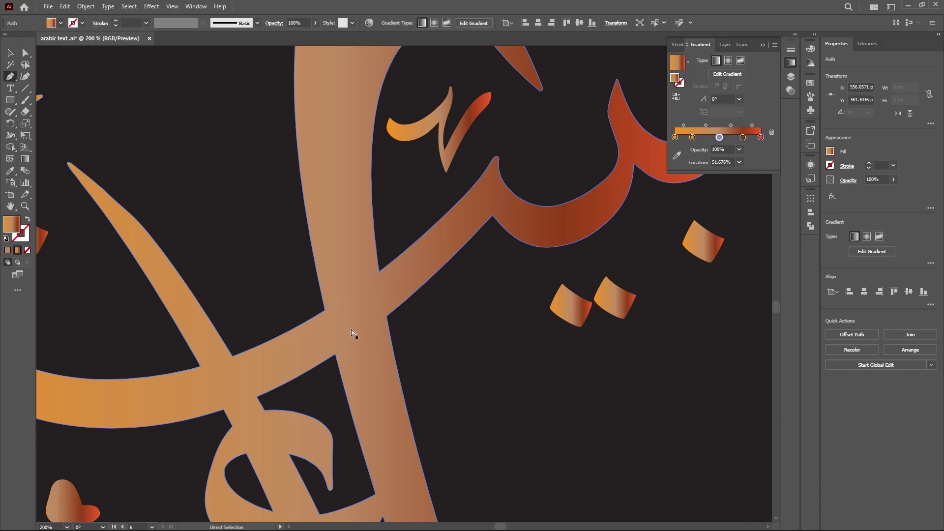
pyautogui.click(387, 319)
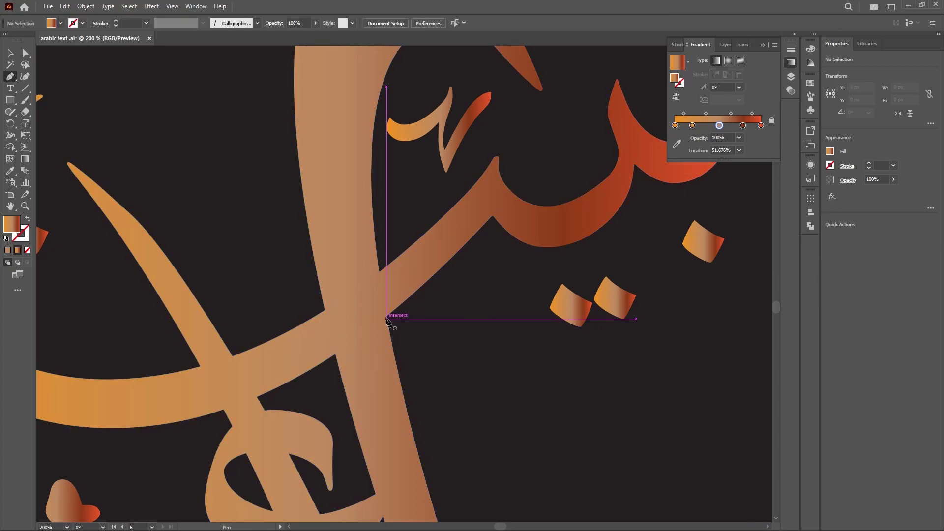
# Draw a four-cornered shading quad down the upright stroke just below the crossing.
pyautogui.click(387, 317)
pyautogui.click(335, 353)
pyautogui.click(345, 393)
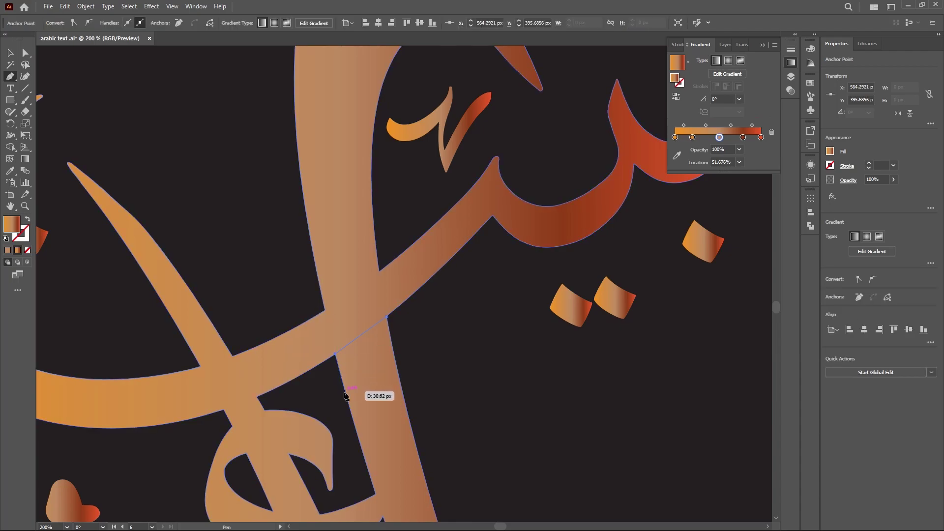
pyautogui.click(399, 377)
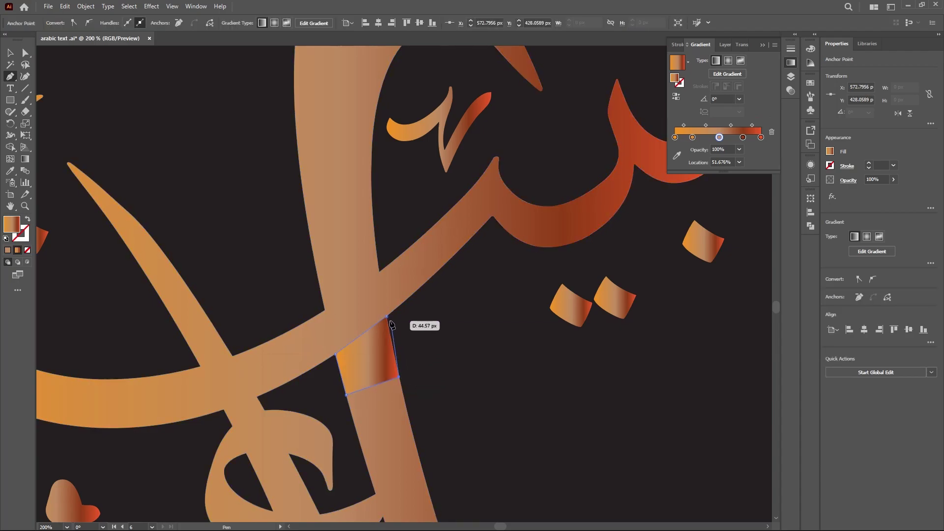
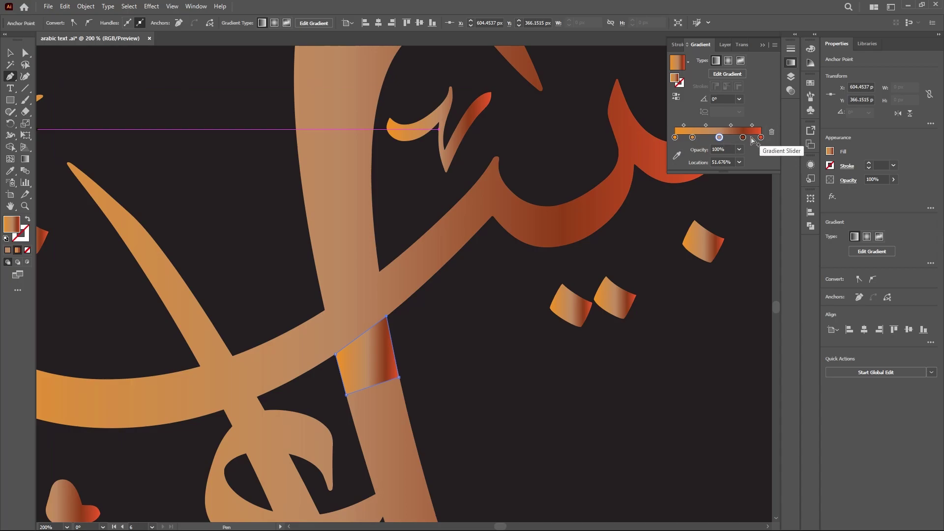
# Delete the extra gradient stops and set the right stop to near-black.
pyautogui.click(770, 133)
pyautogui.click(742, 137)
pyautogui.click(772, 132)
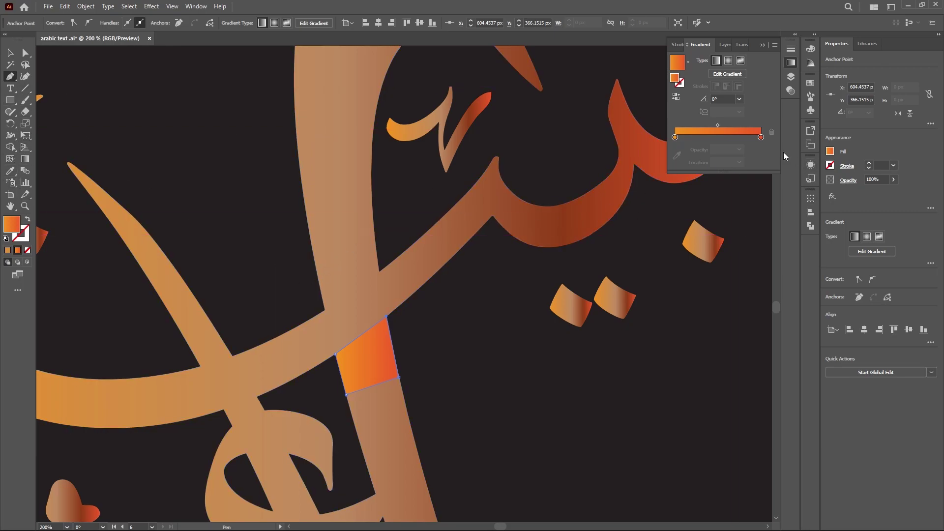
pyautogui.doubleClick(761, 137)
pyautogui.moveTo(725, 208); pyautogui.dragTo(681, 208)
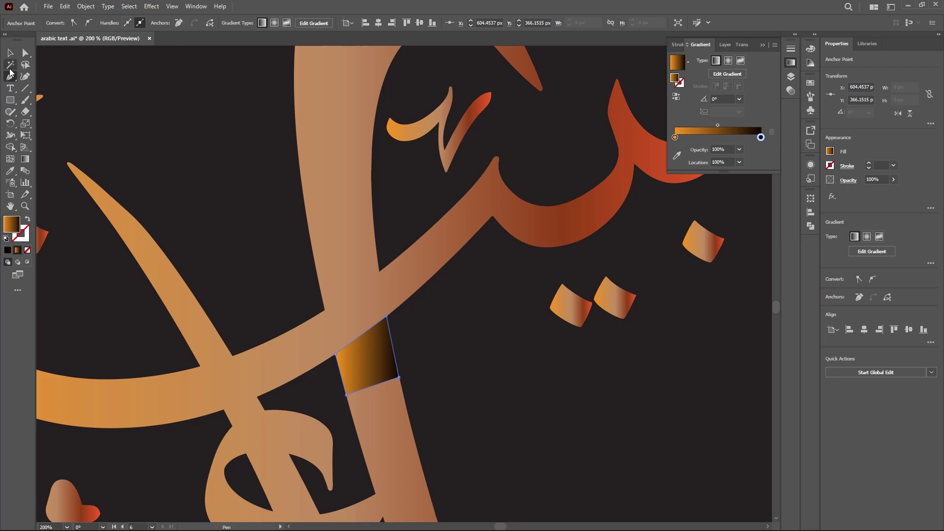
# Redraw the patch gradient running bottom to top across the overlap.
pyautogui.click(25, 159)
pyautogui.moveTo(365, 305); pyautogui.dragTo(373, 390)
pyautogui.moveTo(341, 228); pyautogui.dragTo(355, 325)
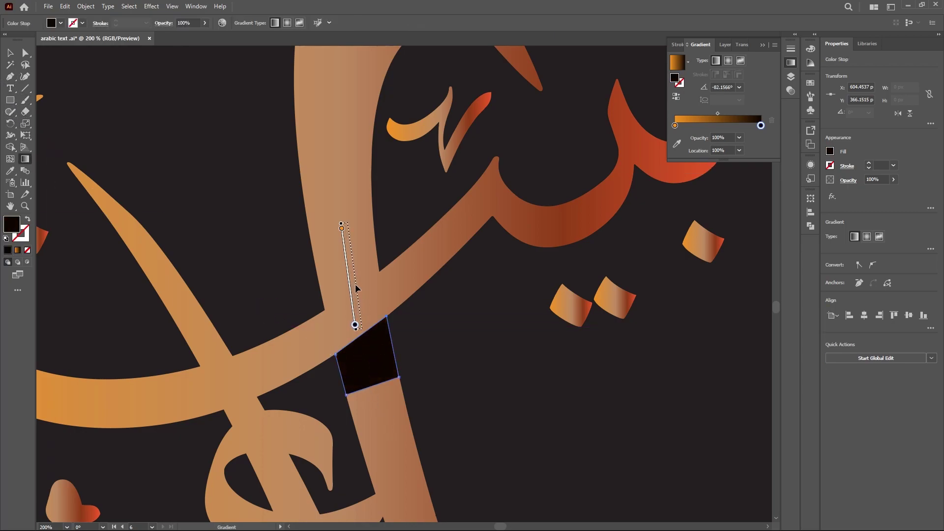
pyautogui.moveTo(393, 427); pyautogui.dragTo(349, 309)
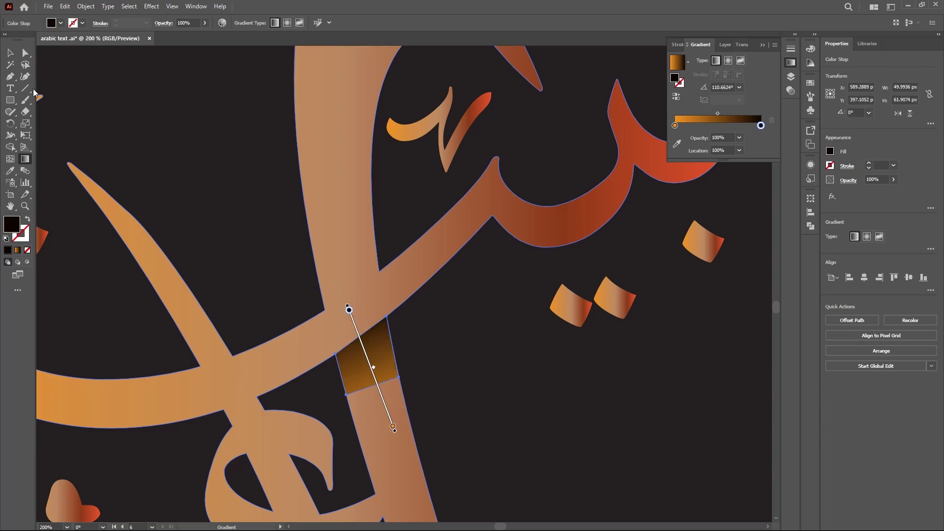
pyautogui.click(9, 53)
pyautogui.click(294, 280)
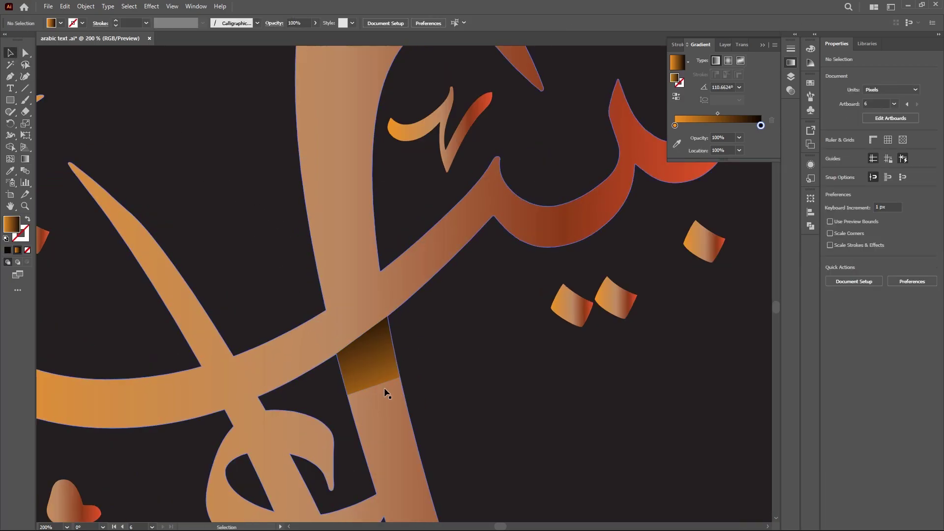
pyautogui.click(385, 388)
# Eyedropper the tan letter colour into the left stop and shift the midpoint toward the dark end.
pyautogui.doubleClick(675, 137)
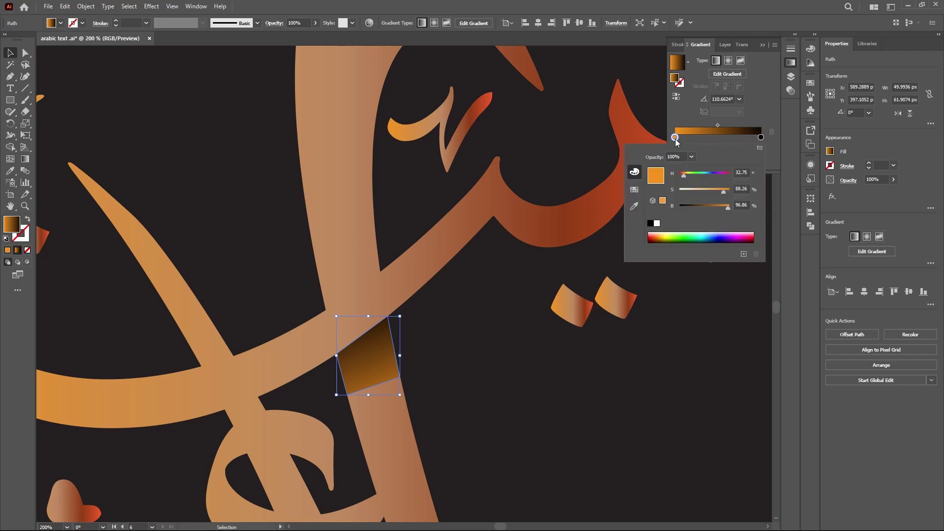
pyautogui.click(634, 207)
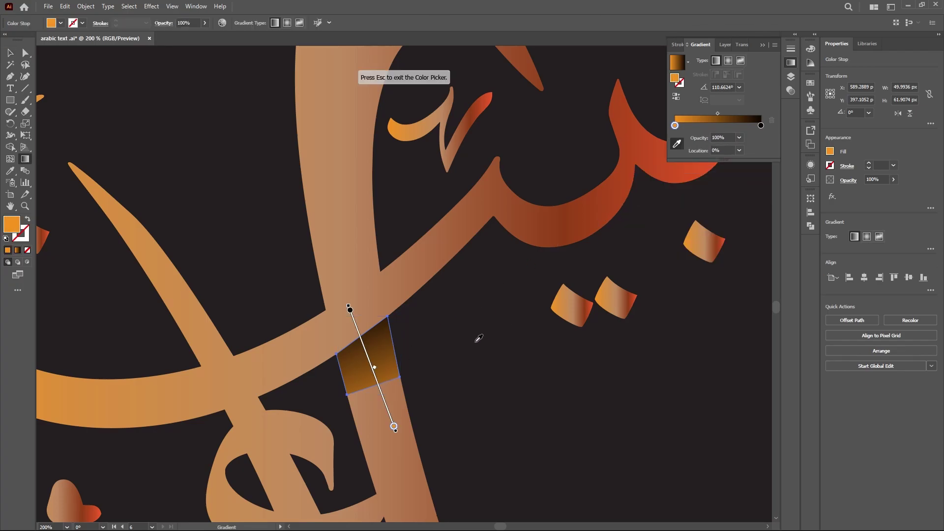
pyautogui.click(370, 417)
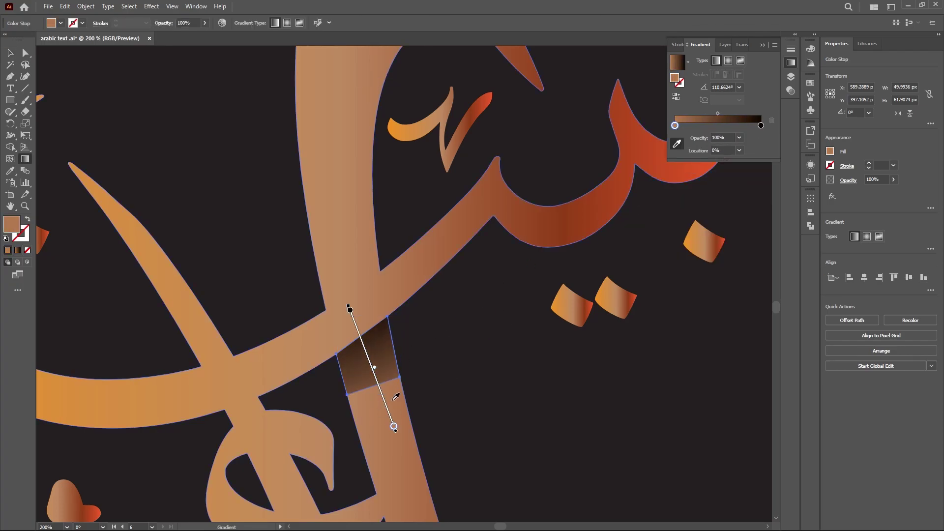
pyautogui.click(348, 263)
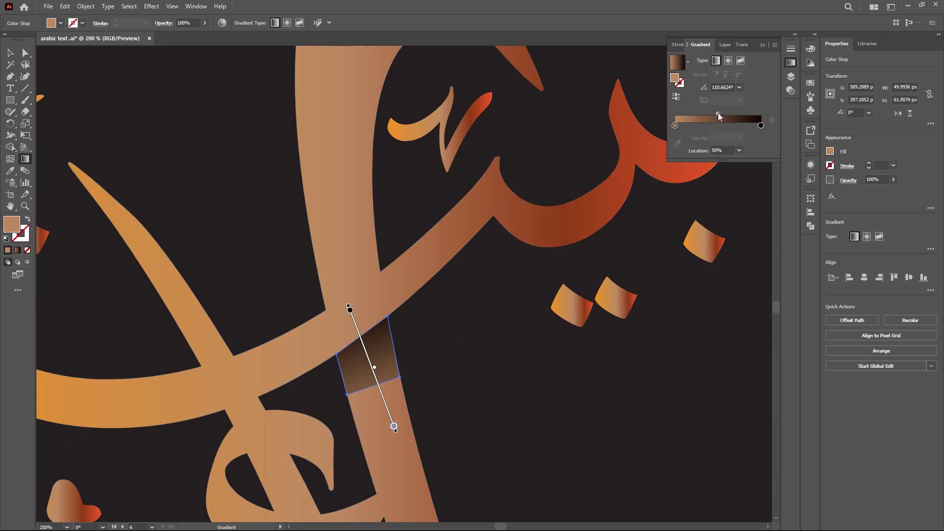
pyautogui.moveTo(718, 113); pyautogui.dragTo(747, 113)
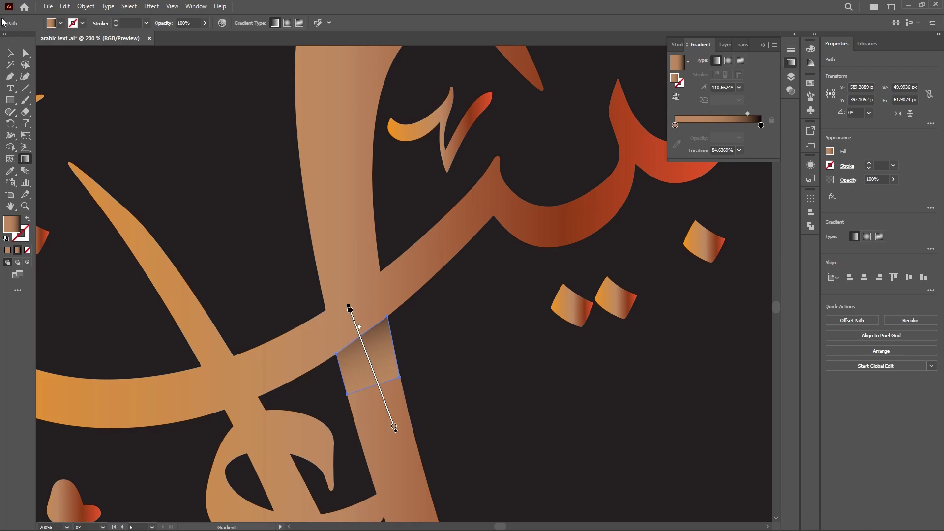
pyautogui.press('v')
pyautogui.click(410, 298)
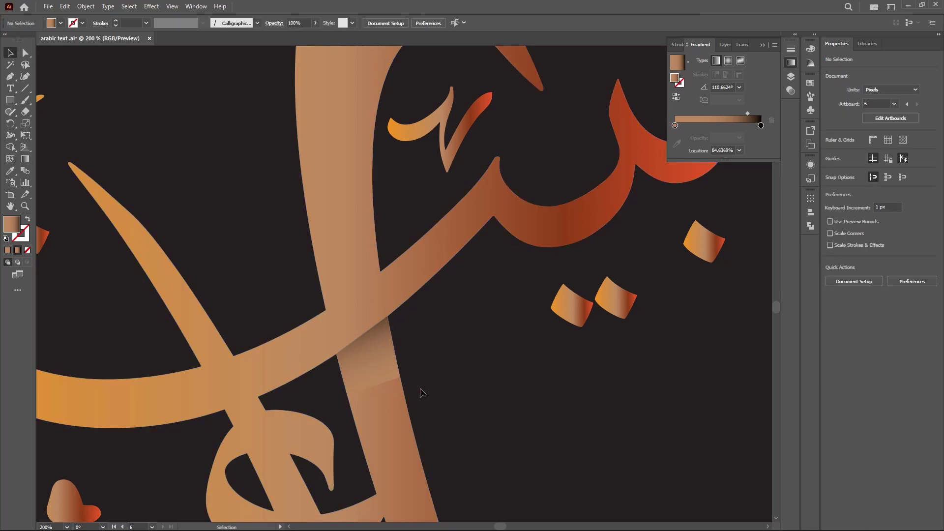
# Make the patch's left gradient stop orange from the swatches.
pyautogui.click(371, 379)
pyautogui.click(674, 138)
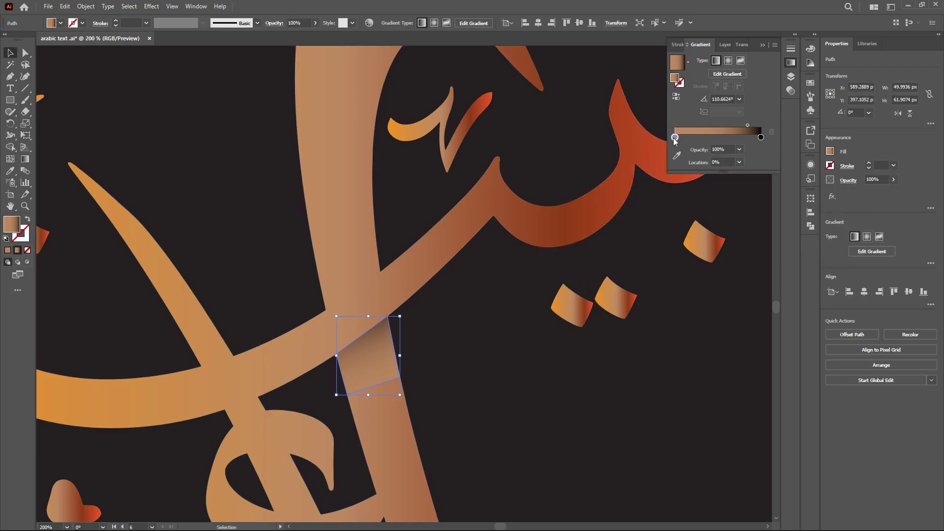
pyautogui.doubleClick(675, 137)
pyautogui.click(635, 172)
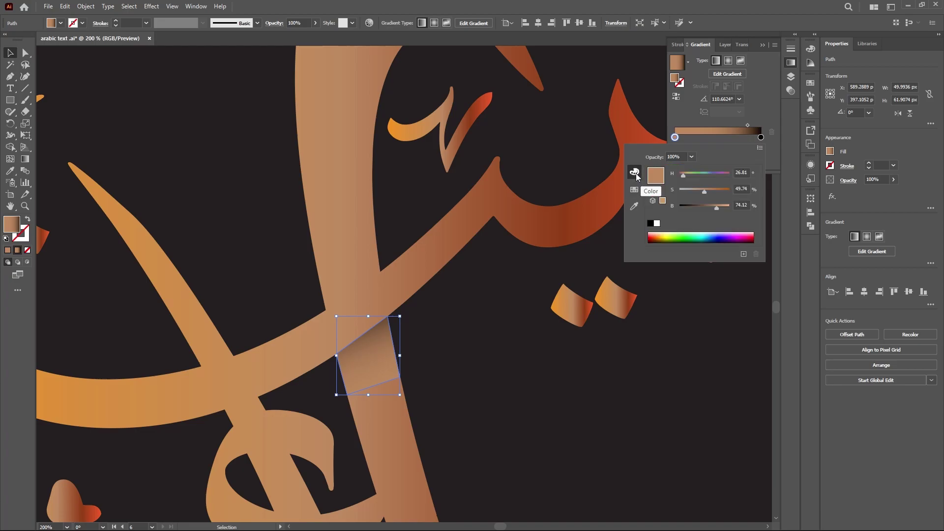
pyautogui.click(633, 191)
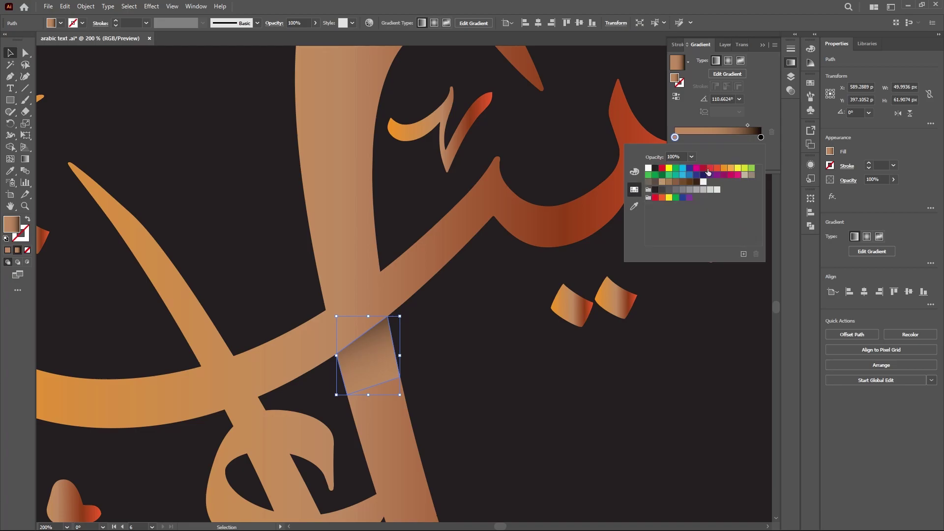
pyautogui.click(724, 168)
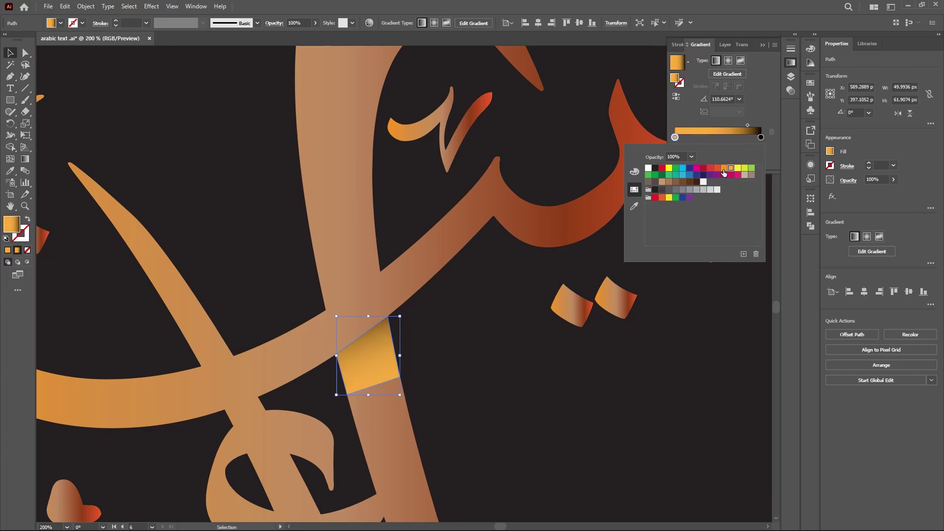
pyautogui.click(297, 161)
# Redraw the patch gradient from lower right toward the upper stroke.
pyautogui.click(284, 246)
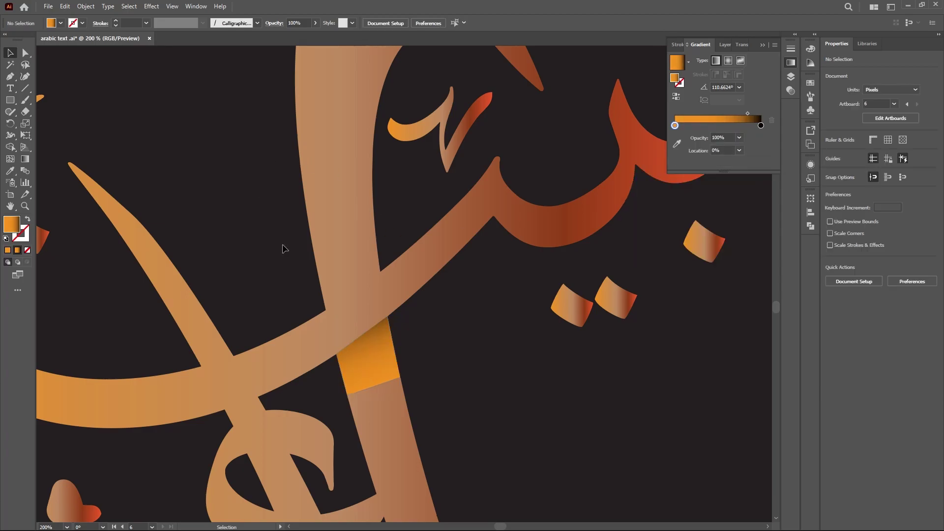
pyautogui.click(367, 366)
pyautogui.press('g')
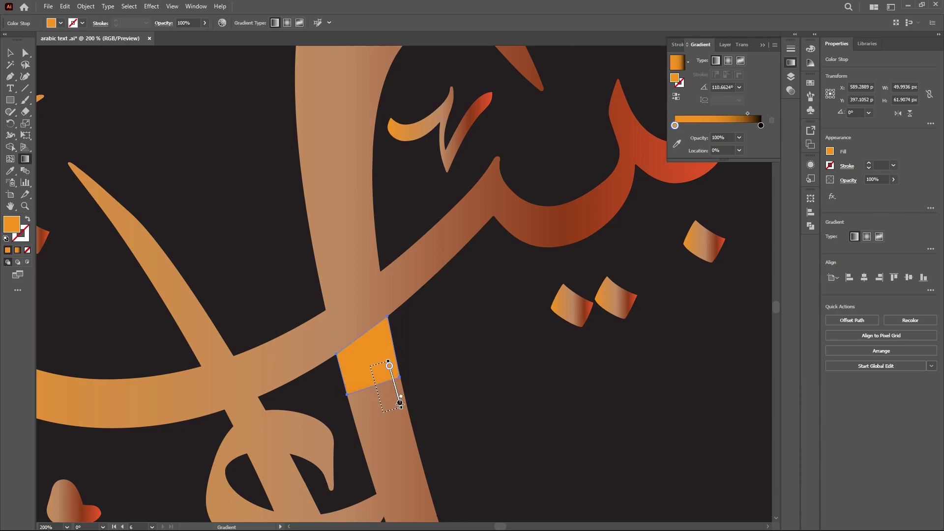
pyautogui.moveTo(389, 368)
pyautogui.mouseDown()
pyautogui.moveTo(316, 240)
pyautogui.moveTo(380, 432)
pyautogui.mouseUp()
pyautogui.hotkey('ctrl', 'z')
pyautogui.hotkey('ctrl', 'z')
pyautogui.moveTo(350, 310); pyautogui.dragTo(394, 427)
pyautogui.moveTo(456, 483); pyautogui.dragTo(314, 297)
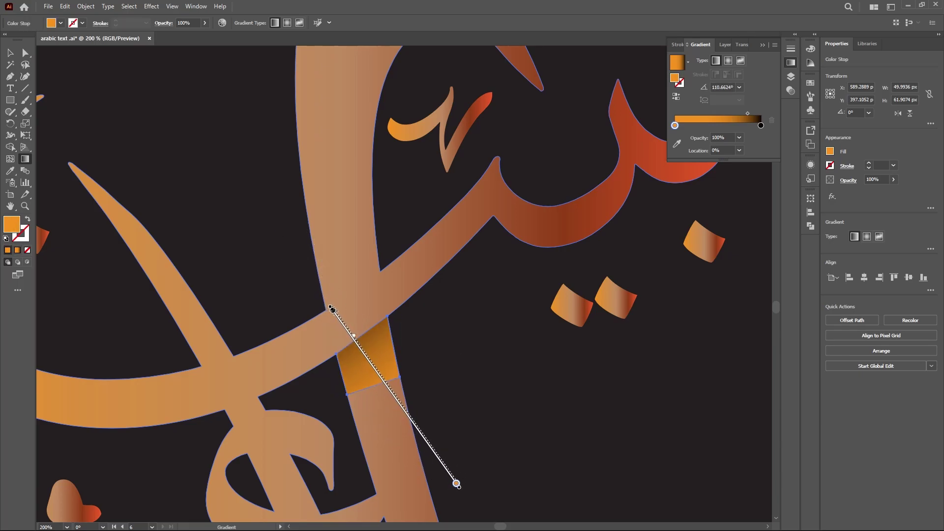
pyautogui.moveTo(313, 296); pyautogui.dragTo(365, 269)
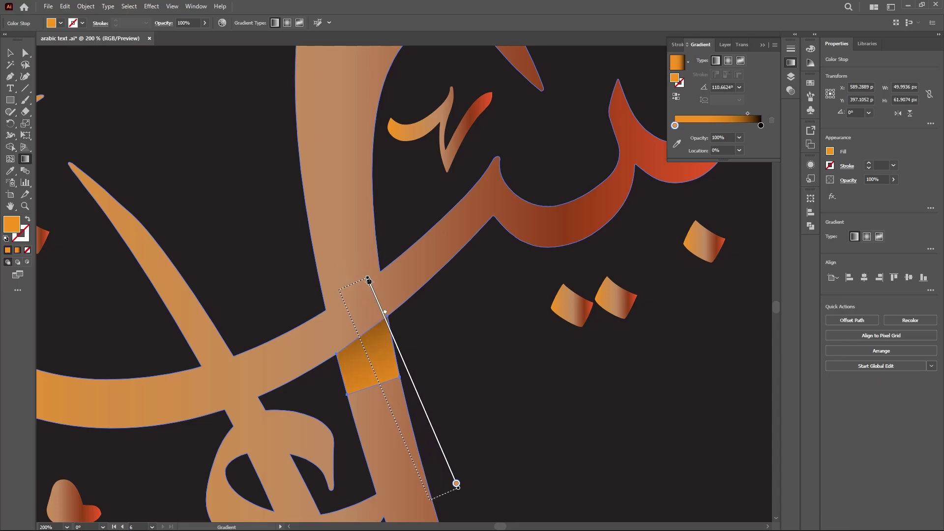
pyautogui.click(11, 54)
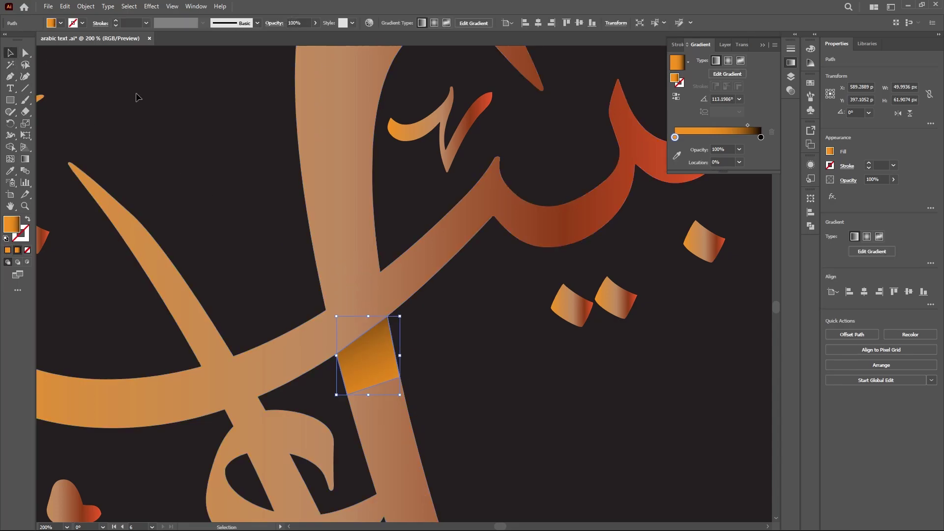
pyautogui.click(240, 265)
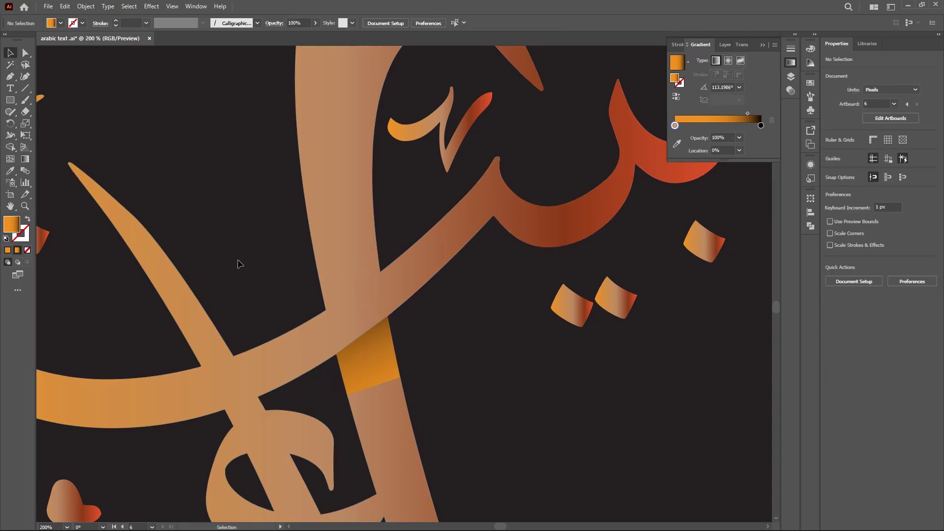
# Nudge the orange patch and adjust its right corner anchor to fit the stroke.
pyautogui.click(377, 366)
pyautogui.click(439, 388)
pyautogui.moveTo(390, 370); pyautogui.dragTo(395, 370)
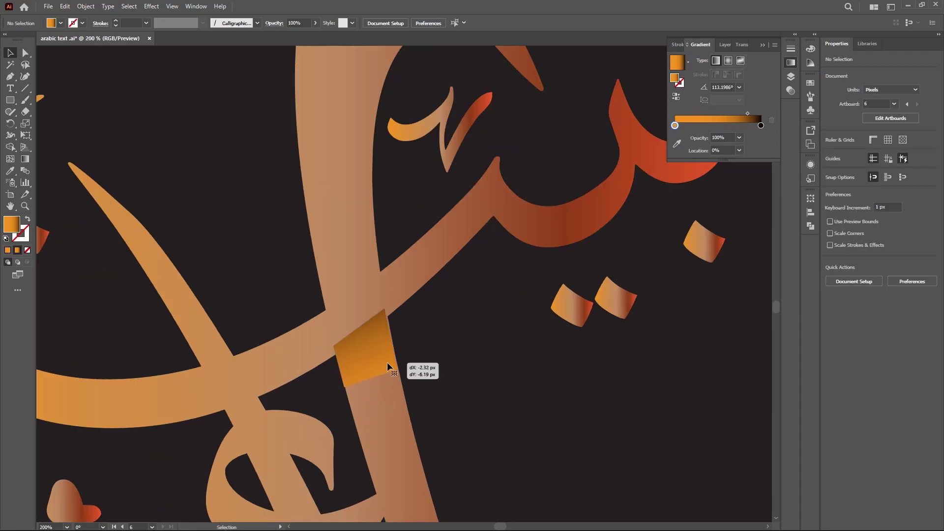
pyautogui.click(426, 361)
pyautogui.click(391, 372)
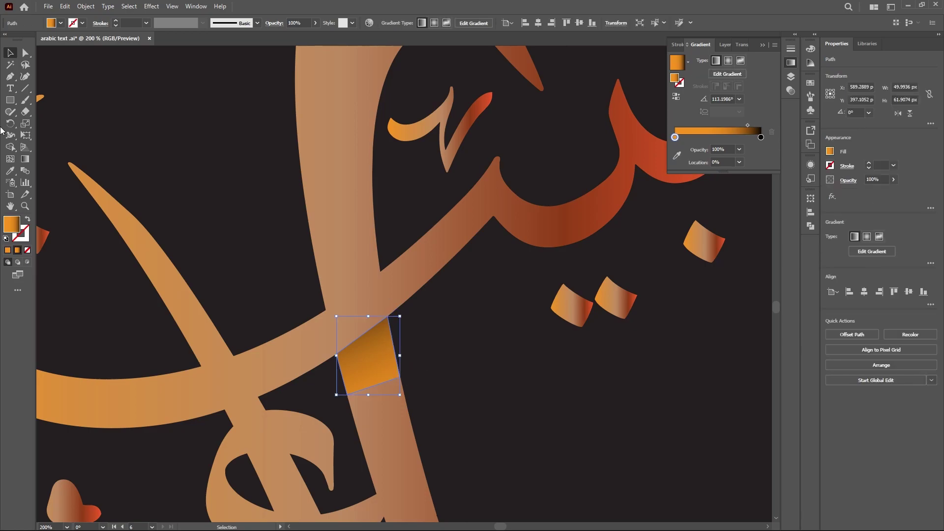
pyautogui.press('a')
pyautogui.moveTo(399, 379); pyautogui.dragTo(401, 377)
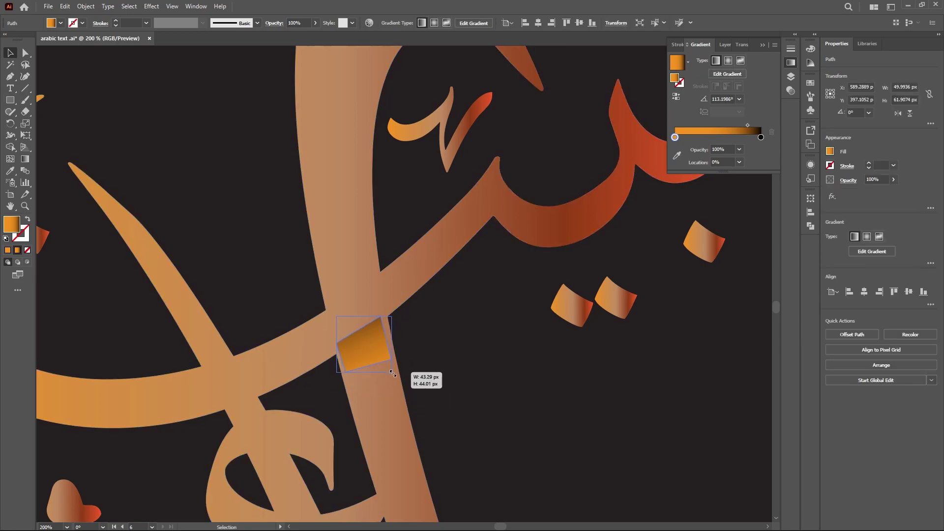
pyautogui.press('v')
pyautogui.click(428, 327)
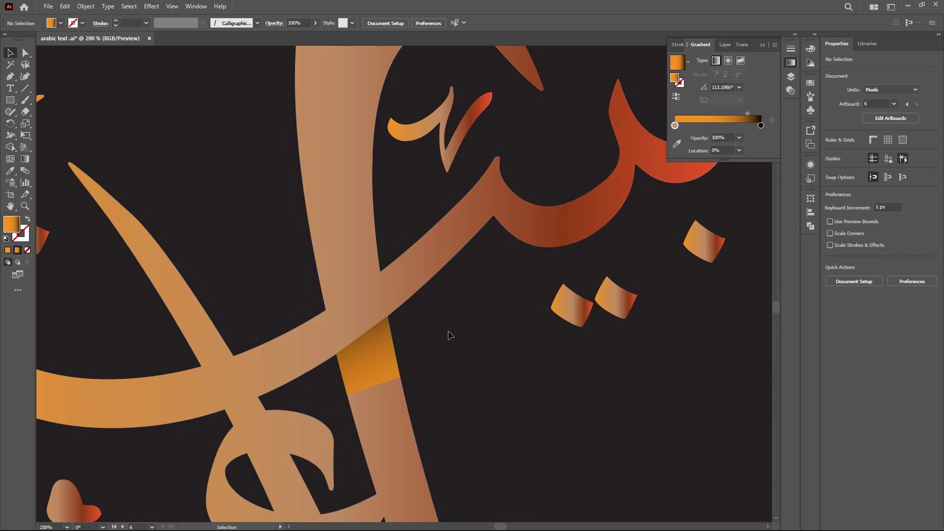
pyautogui.scroll(-2, 448, 335)
pyautogui.scroll(2, 449, 336)
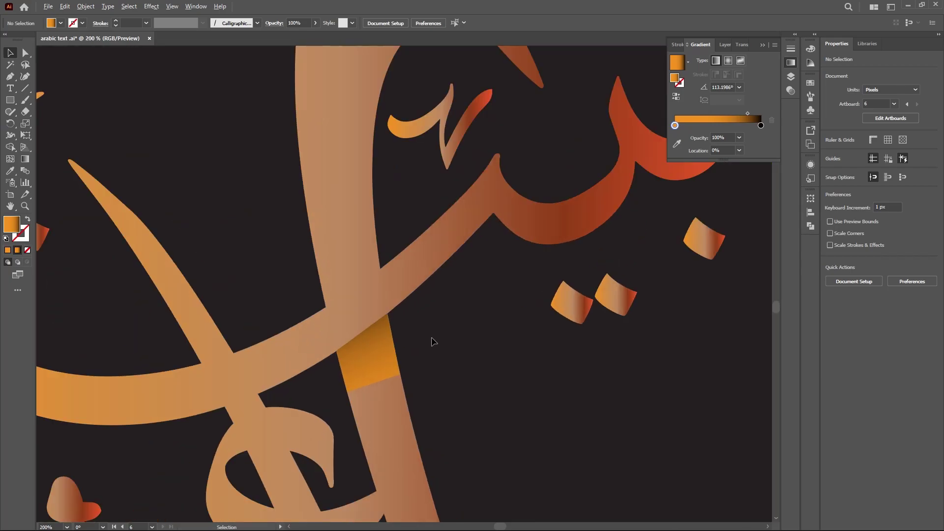
# Give the patch a linear gradient across the crossing with an orange dark stop.
pyautogui.click(372, 361)
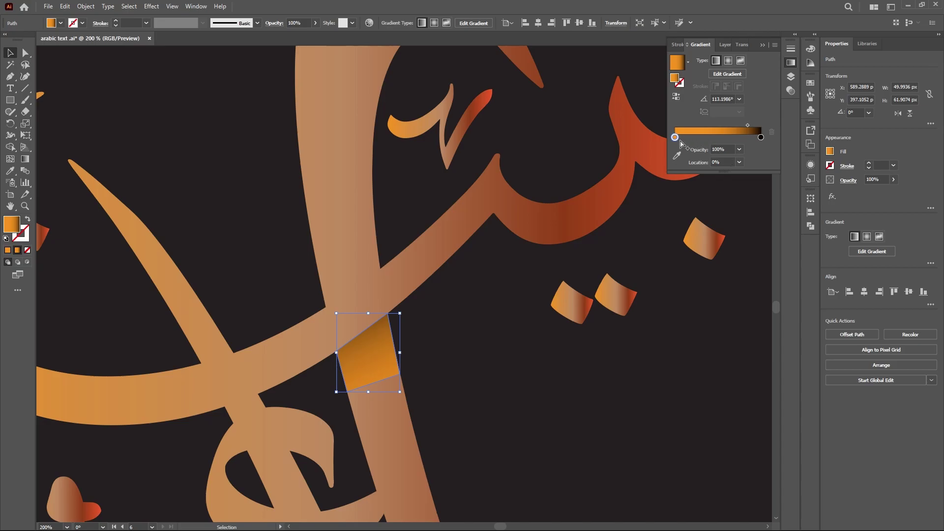
pyautogui.click(741, 60)
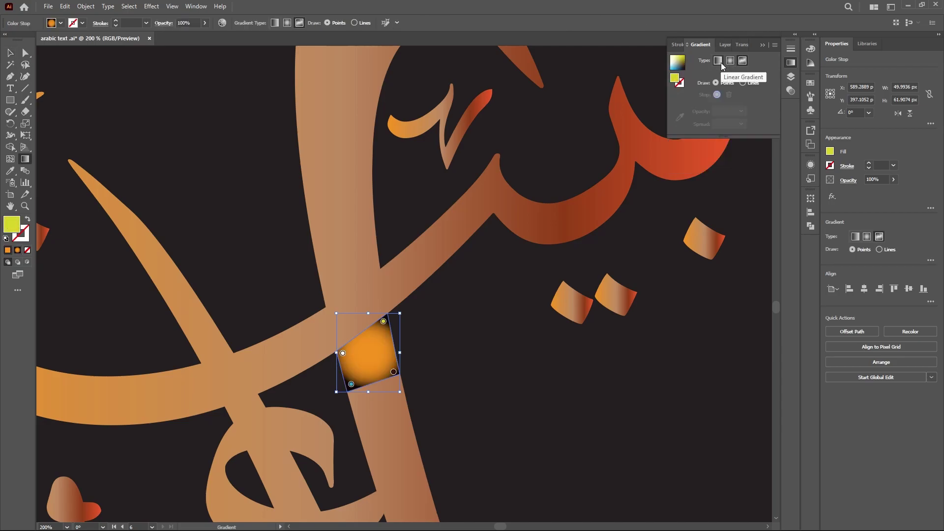
pyautogui.click(719, 61)
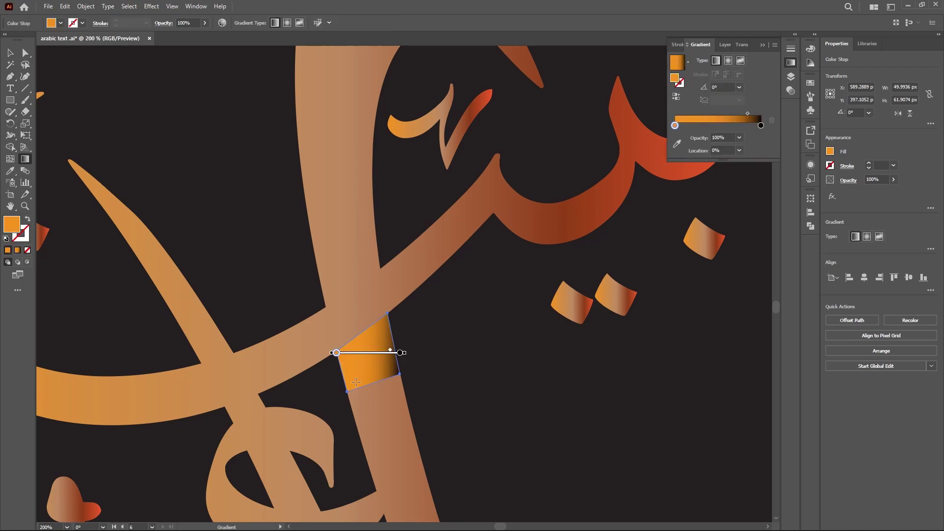
pyautogui.moveTo(440, 411)
pyautogui.mouseDown()
pyautogui.moveTo(369, 272)
pyautogui.moveTo(310, 209)
pyautogui.moveTo(267, 192)
pyautogui.moveTo(285, 242)
pyautogui.moveTo(331, 298)
pyautogui.moveTo(324, 304)
pyautogui.mouseUp()
pyautogui.doubleClick(762, 125)
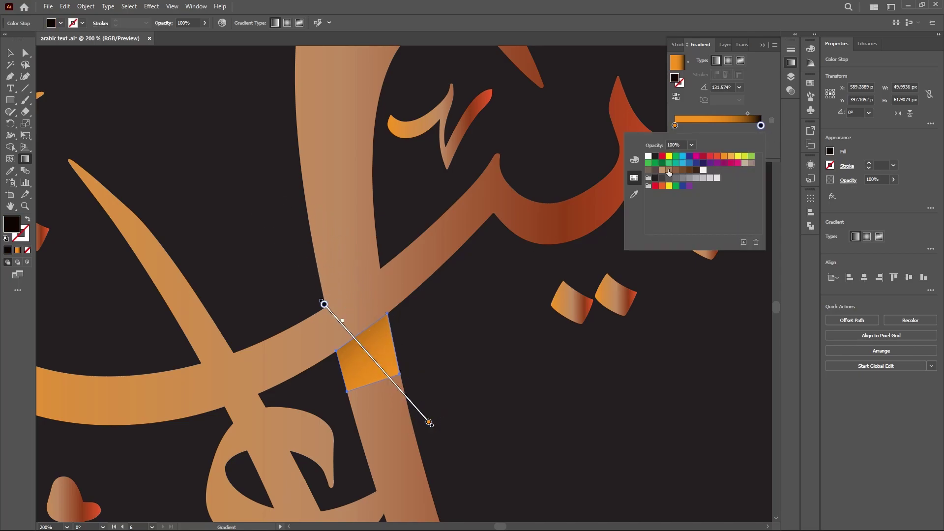
pyautogui.click(730, 157)
pyautogui.click(772, 144)
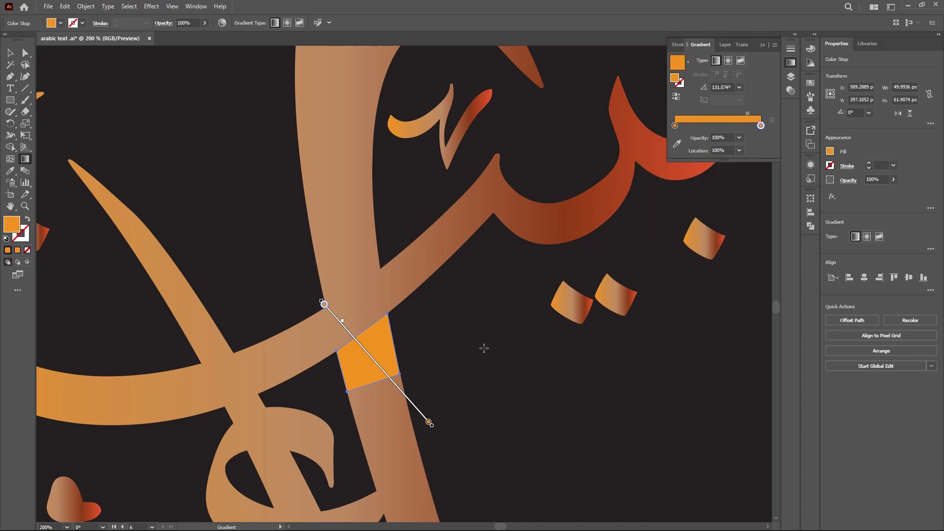
pyautogui.moveTo(300, 284); pyautogui.dragTo(420, 407)
pyautogui.click(11, 53)
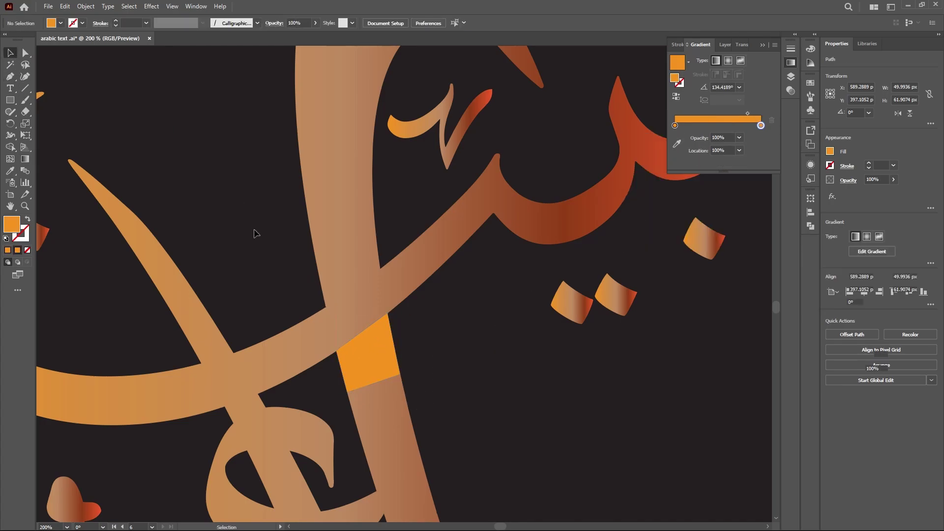
# Direct-select the patch alone, reapply the last gradient with period, and zoom to the artboard.
pyautogui.click(377, 414)
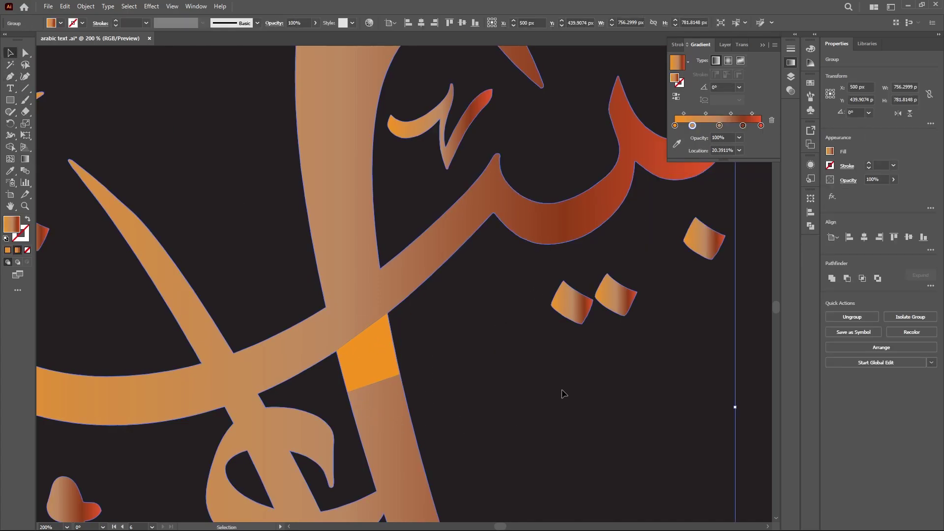
pyautogui.click(830, 151)
pyautogui.click(365, 353)
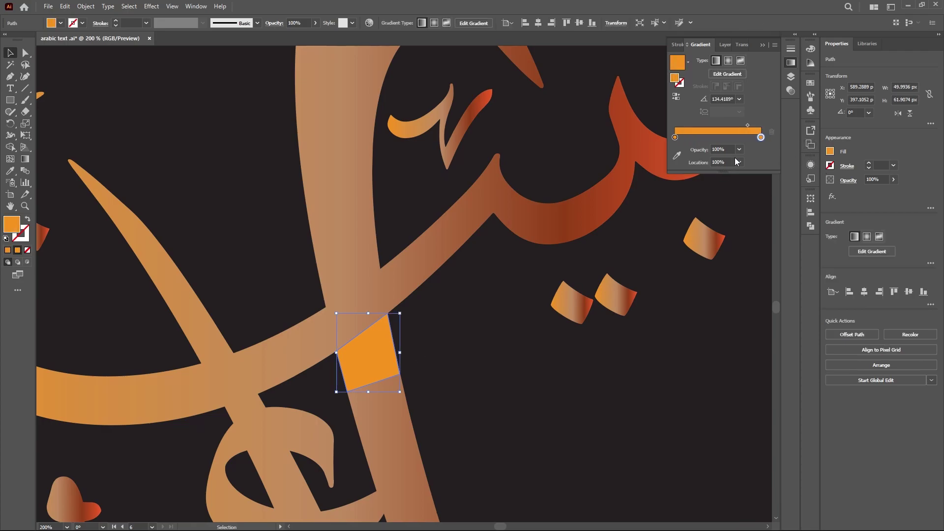
pyautogui.click(362, 417)
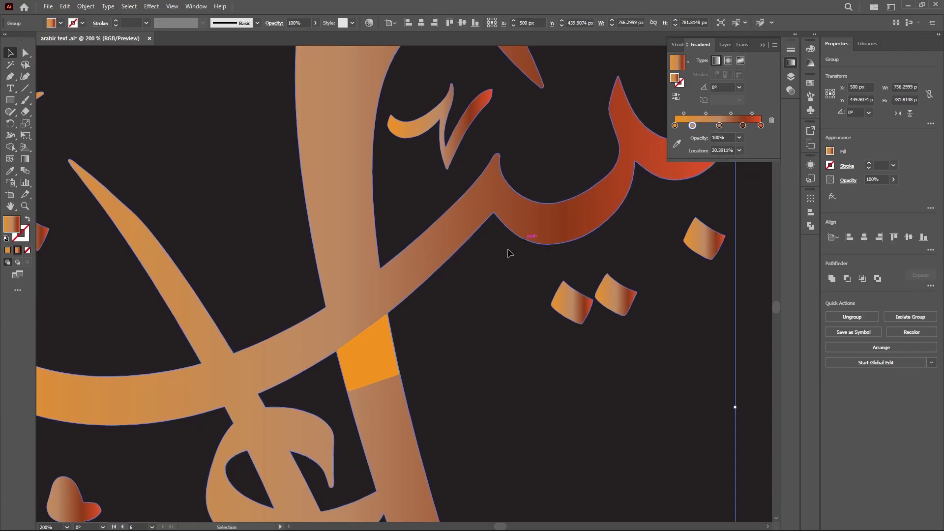
pyautogui.press('a')
pyautogui.click(376, 362)
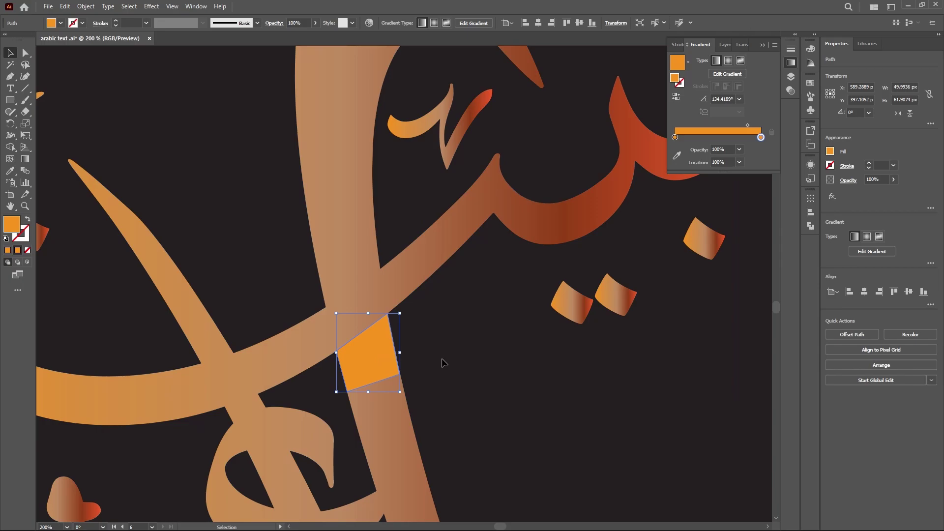
pyautogui.press('.')
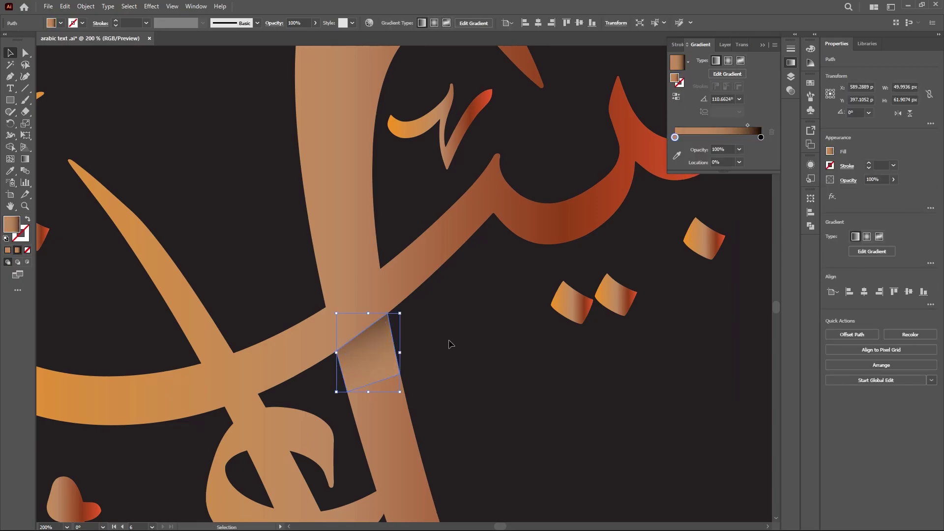
pyautogui.hotkey('ctrl', '0')
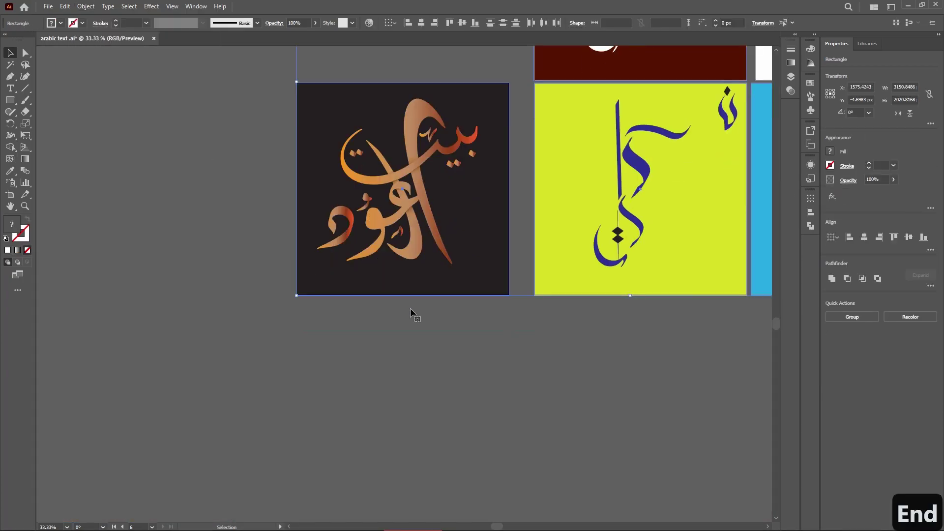
# Copy the logo artwork into the bottom-left position.
pyautogui.moveTo(484, 175)
pyautogui.mouseDown()
pyautogui.moveTo(487, 388)
pyautogui.moveTo(459, 401)
pyautogui.moveTo(148, 187)
pyautogui.mouseUp()
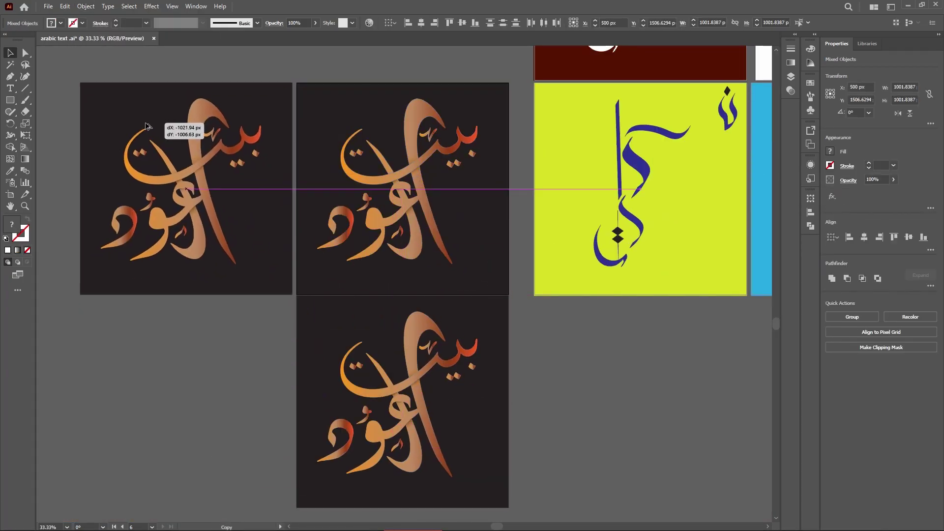
pyautogui.hotkey('ctrl', 'z')
pyautogui.hotkey('ctrl', 'z')
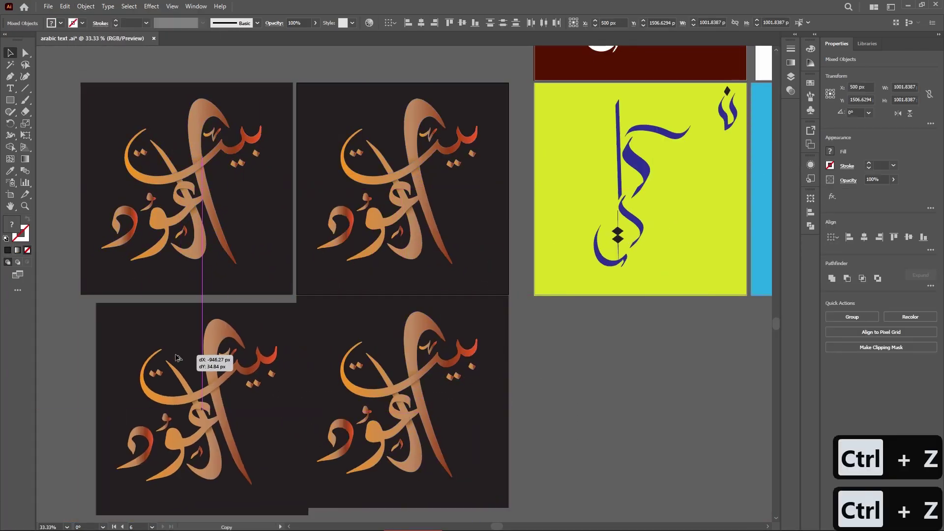
pyautogui.moveTo(406, 353); pyautogui.dragTo(190, 354)
pyautogui.click(507, 517)
pyautogui.moveTo(503, 528); pyautogui.dragTo(496, 528)
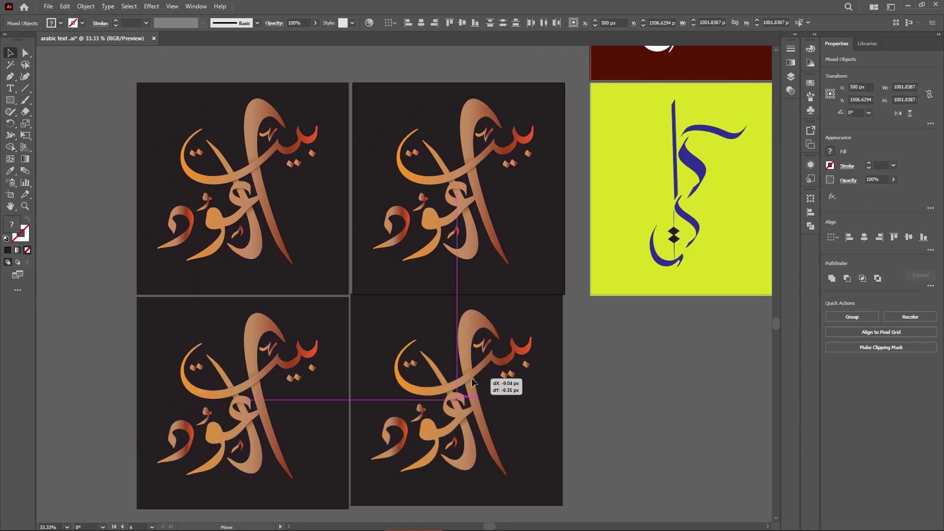
# Make the top-left tile's background white and its calligraphy solid red.
pyautogui.click(163, 109)
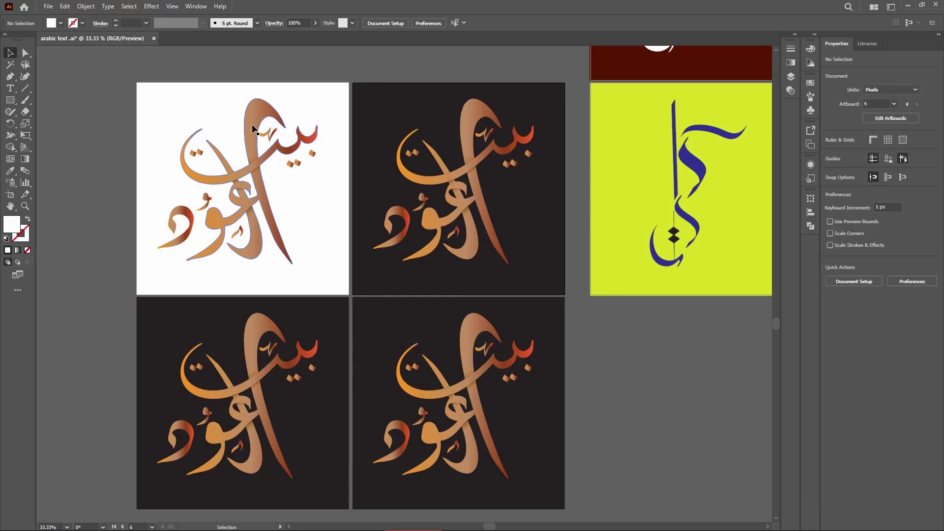
pyautogui.click(254, 126)
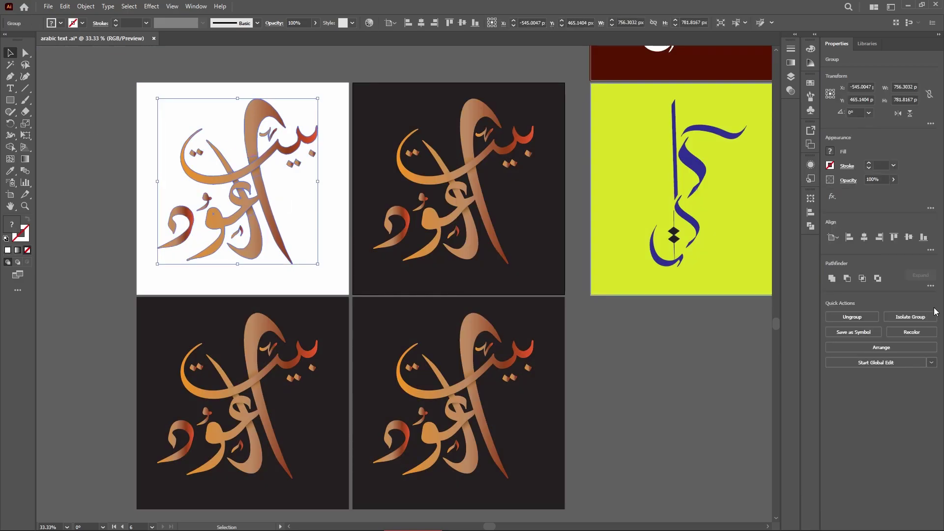
pyautogui.click(830, 151)
pyautogui.click(777, 186)
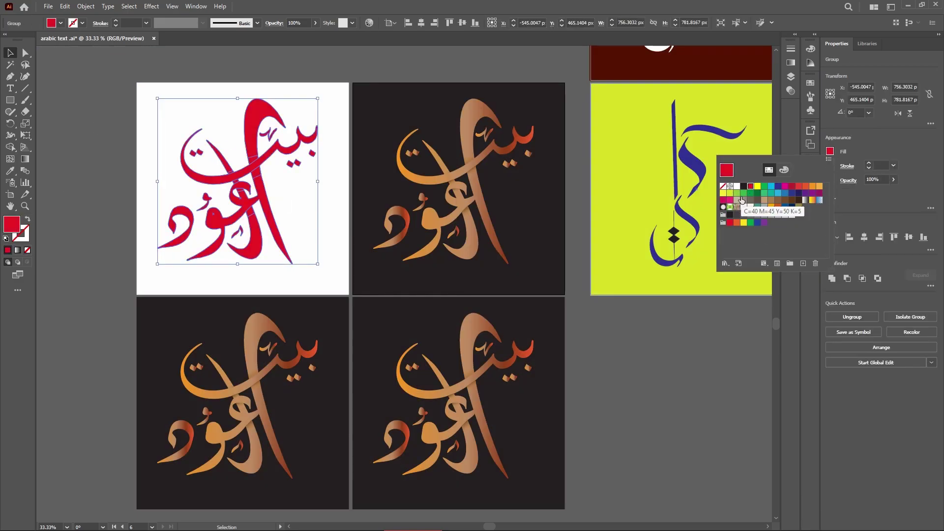
pyautogui.click(757, 186)
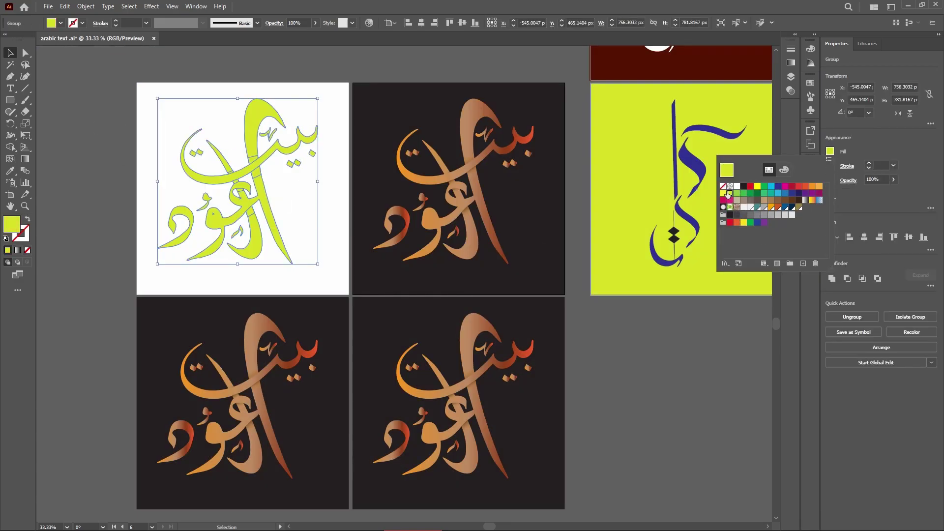
pyautogui.click(777, 186)
pyautogui.click(750, 186)
pyautogui.scroll(1, 70, 169)
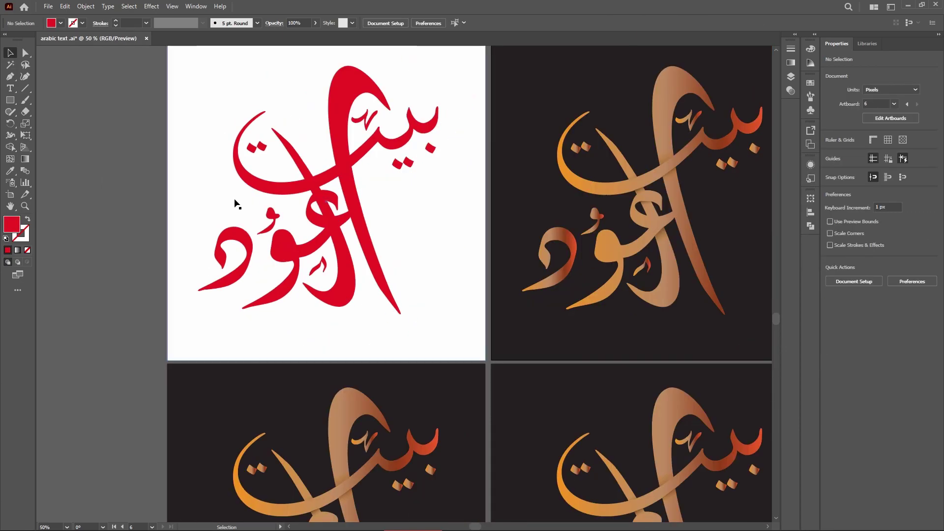
pyautogui.click(830, 151)
pyautogui.hotkey('ctrl', 'z')
pyautogui.scroll(-1, 155, 199)
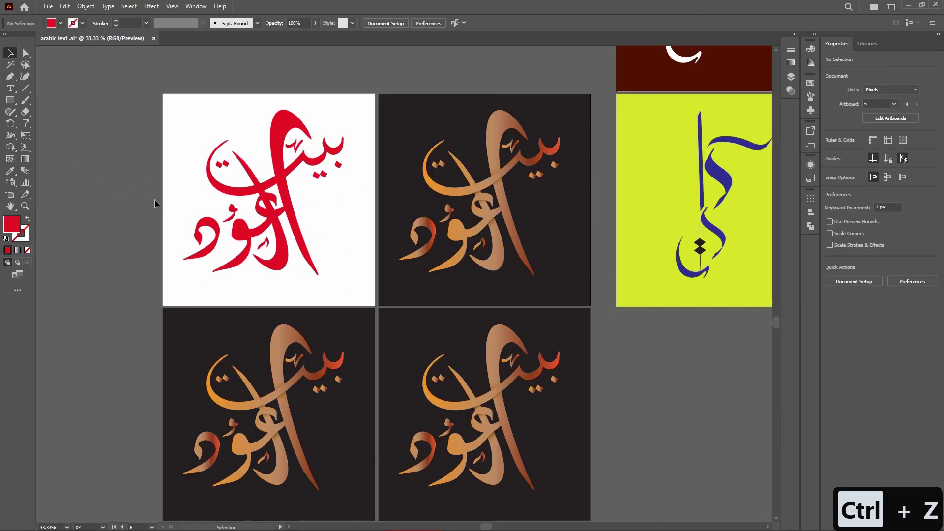
# Fill the lower-left tile's background green, trying red on its calligraphy.
pyautogui.click(167, 320)
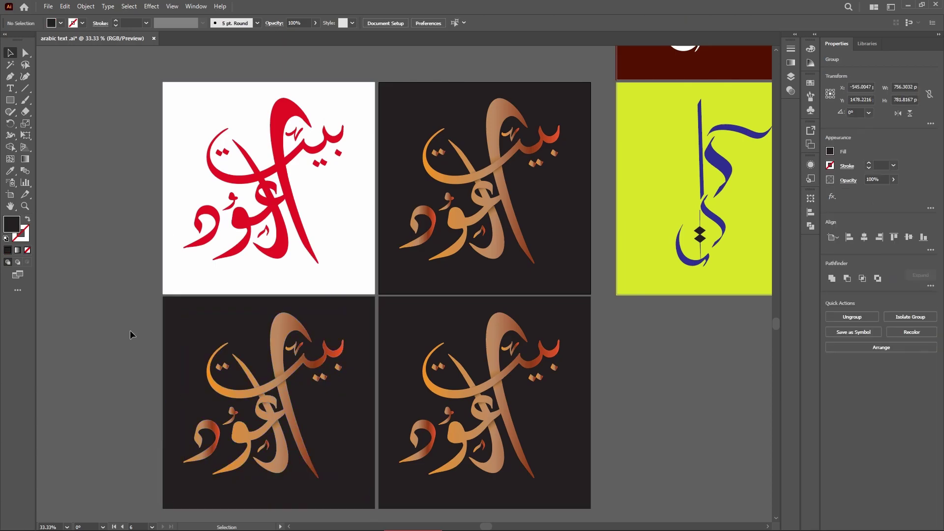
pyautogui.click(830, 151)
pyautogui.click(759, 194)
pyautogui.click(274, 372)
pyautogui.click(831, 151)
pyautogui.click(750, 186)
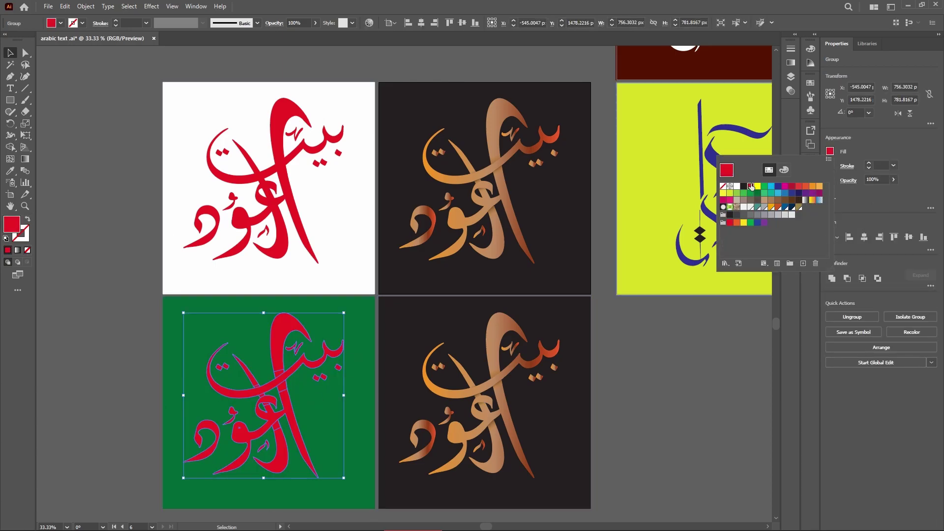
pyautogui.click(830, 152)
pyautogui.click(792, 186)
pyautogui.click(170, 319)
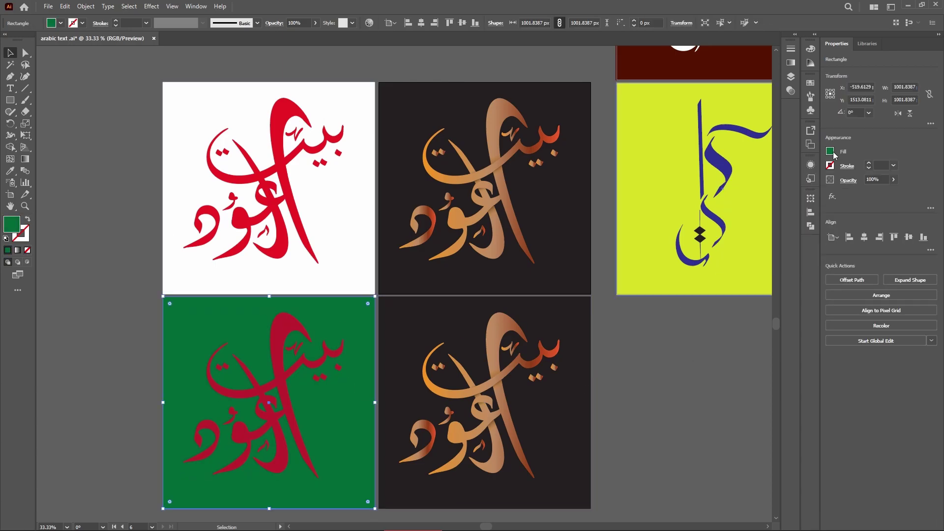
pyautogui.click(830, 151)
# Fill the lower-right background purple and make its calligraphy white with no outline.
pyautogui.click(580, 305)
pyautogui.click(830, 151)
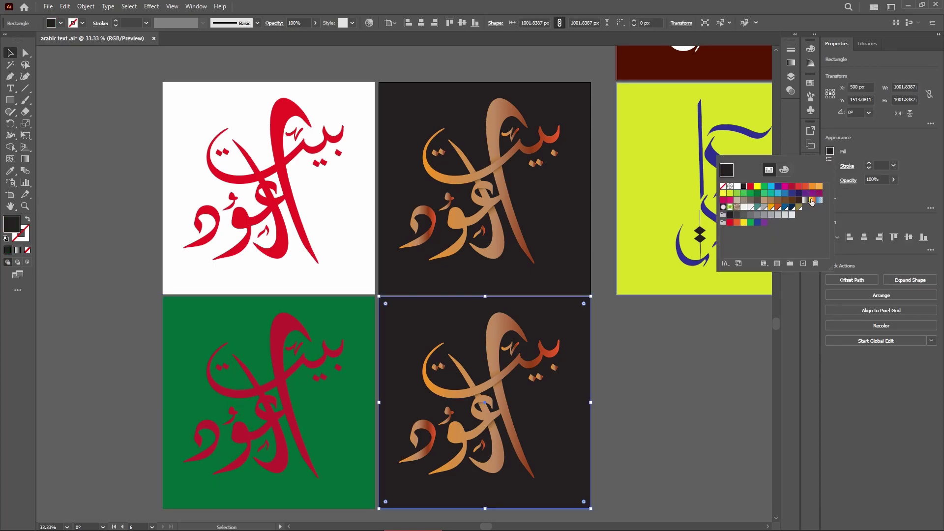
pyautogui.click(785, 193)
pyautogui.click(511, 344)
pyautogui.click(830, 166)
pyautogui.click(718, 186)
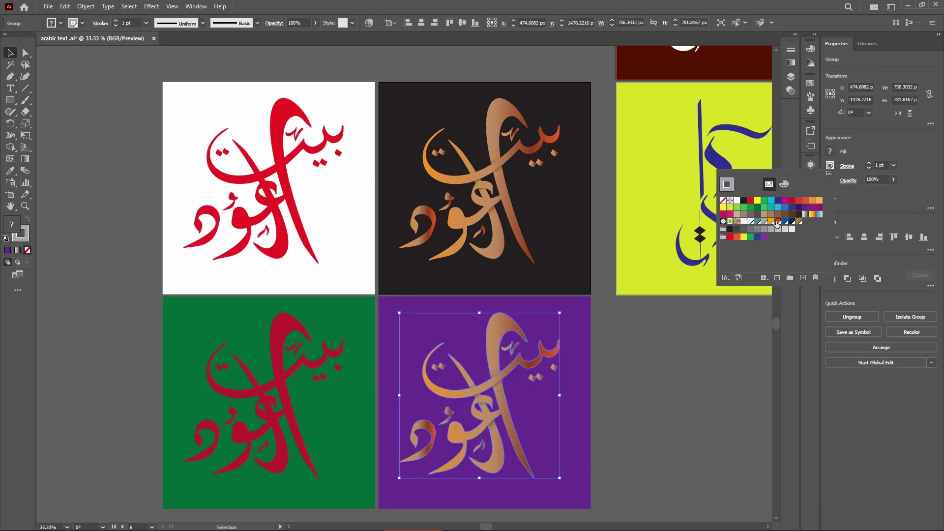
pyautogui.click(830, 166)
pyautogui.click(721, 186)
pyautogui.click(830, 151)
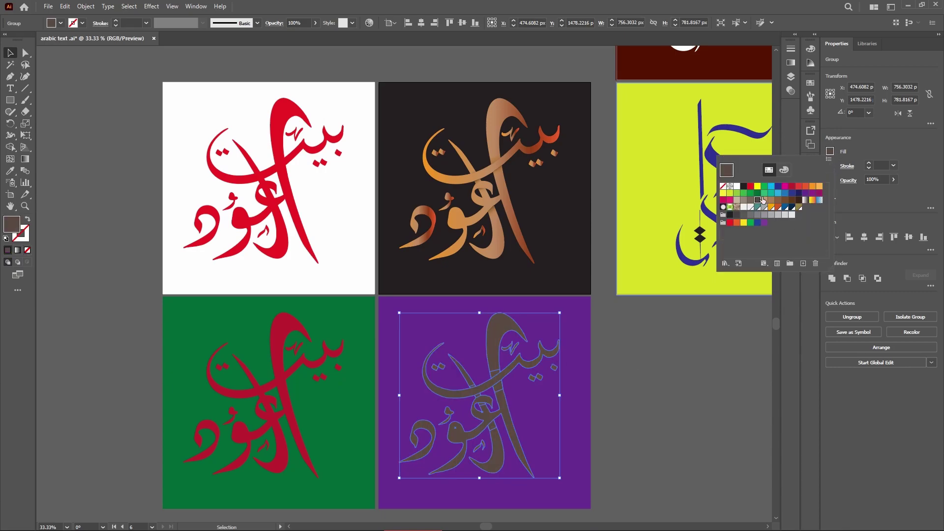
pyautogui.click(732, 192)
pyautogui.click(638, 418)
pyautogui.scroll(-1, 639, 418)
# Try a red fill on the purple tile's calligraphy, then revert to white.
pyautogui.click(512, 388)
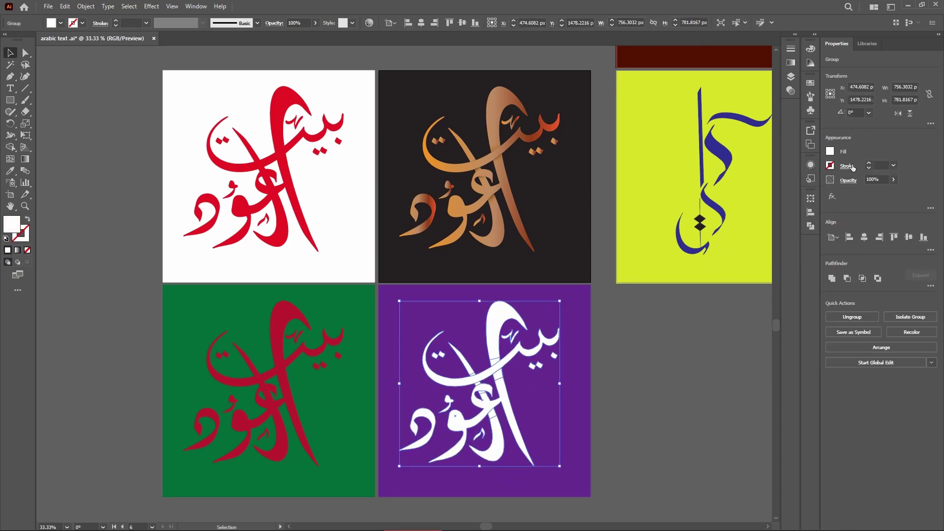
pyautogui.click(830, 151)
pyautogui.click(728, 187)
pyautogui.click(648, 383)
pyautogui.hotkey('ctrl', 'z')
pyautogui.scroll(1, 638, 365)
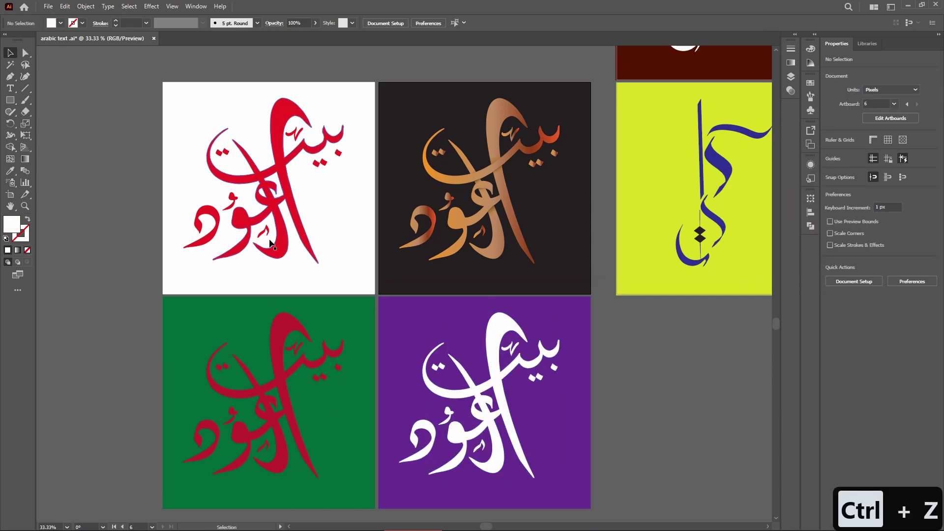
# Make the green tile's calligraphy white.
pyautogui.click(265, 418)
pyautogui.click(830, 151)
pyautogui.click(786, 186)
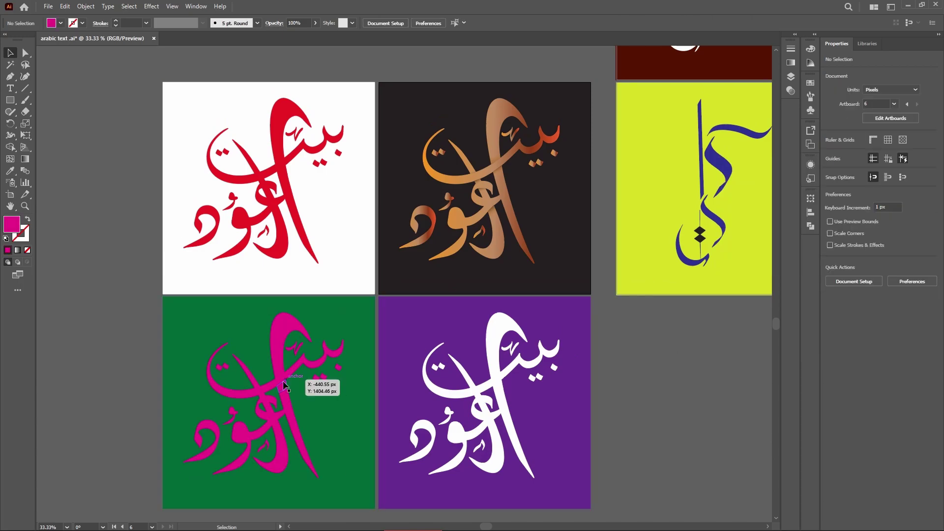
pyautogui.click(830, 151)
pyautogui.click(737, 186)
pyautogui.click(653, 392)
# Make the purple tile's calligraphy black.
pyautogui.scroll(-1, 653, 392)
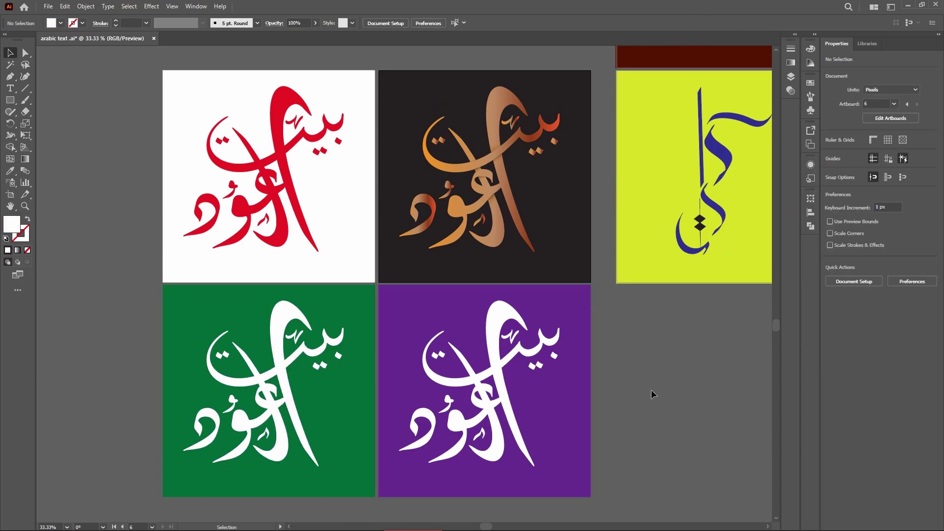
pyautogui.click(494, 379)
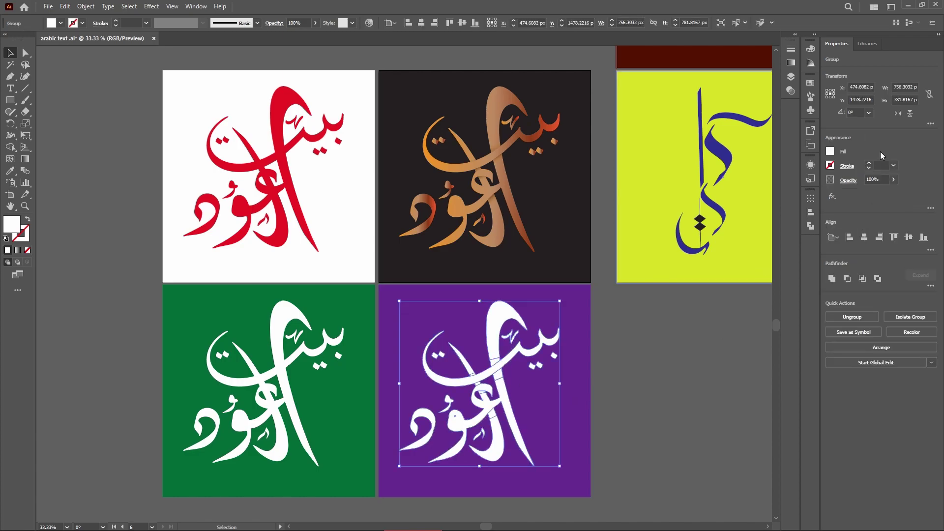
pyautogui.click(830, 151)
pyautogui.click(744, 186)
pyautogui.click(575, 345)
pyautogui.click(830, 151)
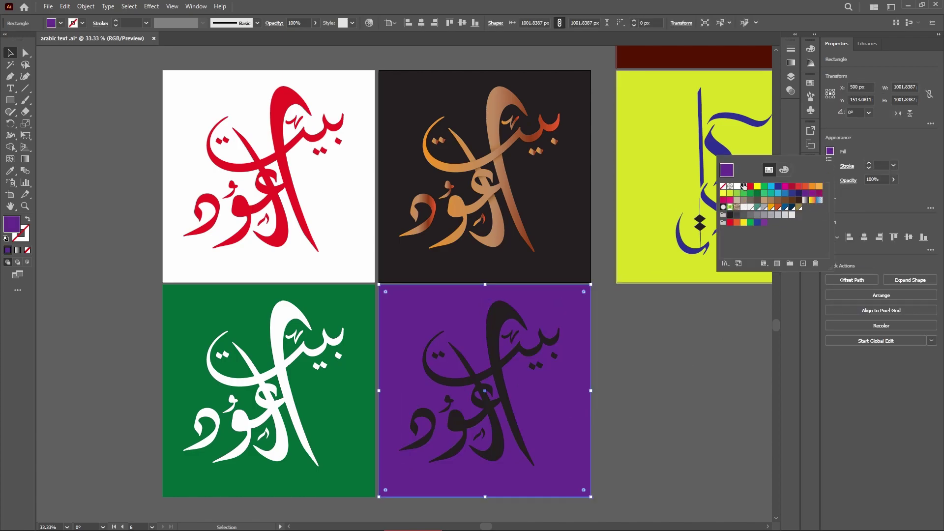
# Recolour the purple tile's background to a greyish brown.
pyautogui.click(737, 185)
pyautogui.click(749, 201)
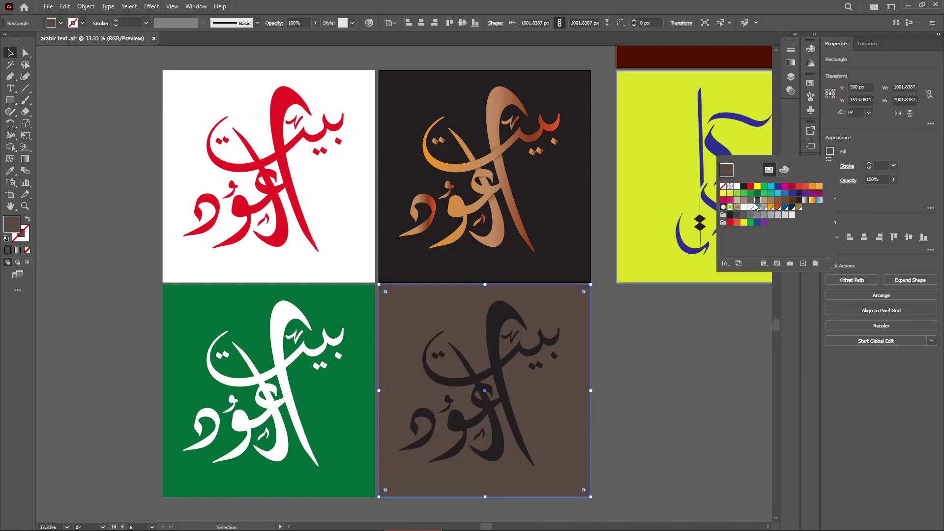
pyautogui.click(744, 200)
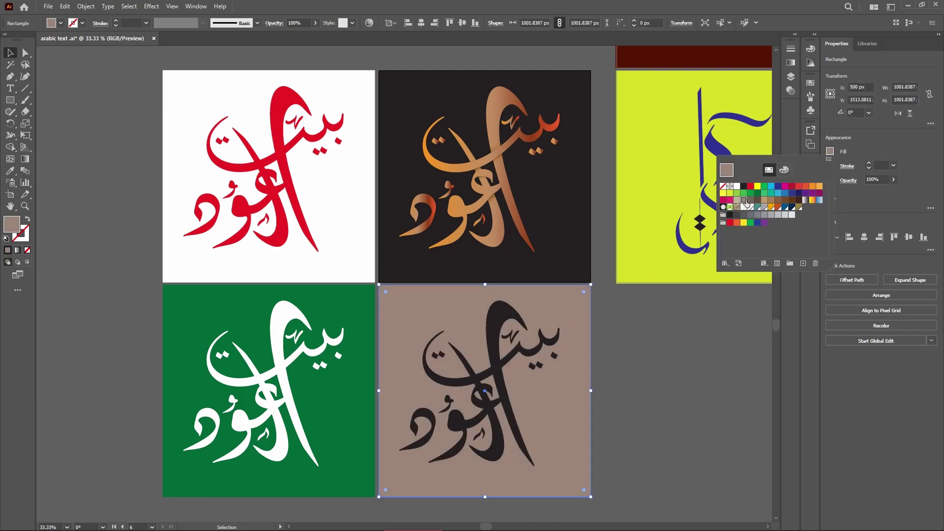
pyautogui.click(757, 201)
pyautogui.click(790, 202)
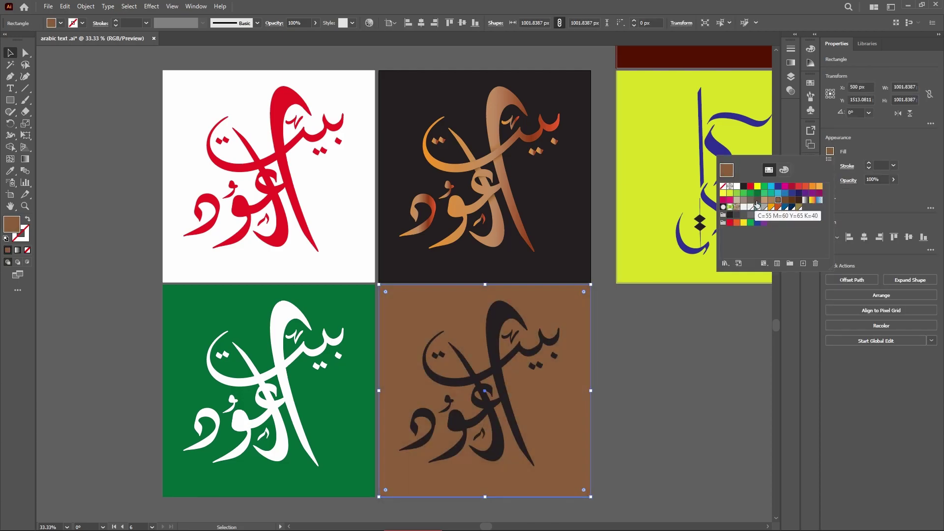
# Copy the brown tile to the left of the green tile and fill it yellow-orange.
pyautogui.moveTo(556, 433)
pyautogui.mouseDown()
pyautogui.moveTo(748, 364)
pyautogui.moveTo(266, 361)
pyautogui.mouseUp()
pyautogui.hotkey('ctrl', '-')
pyautogui.click(830, 151)
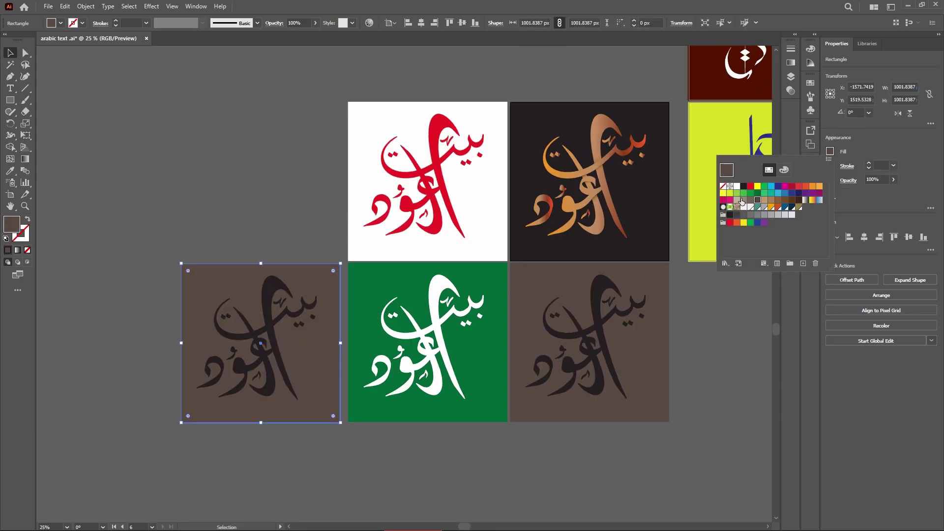
pyautogui.click(743, 200)
pyautogui.click(778, 207)
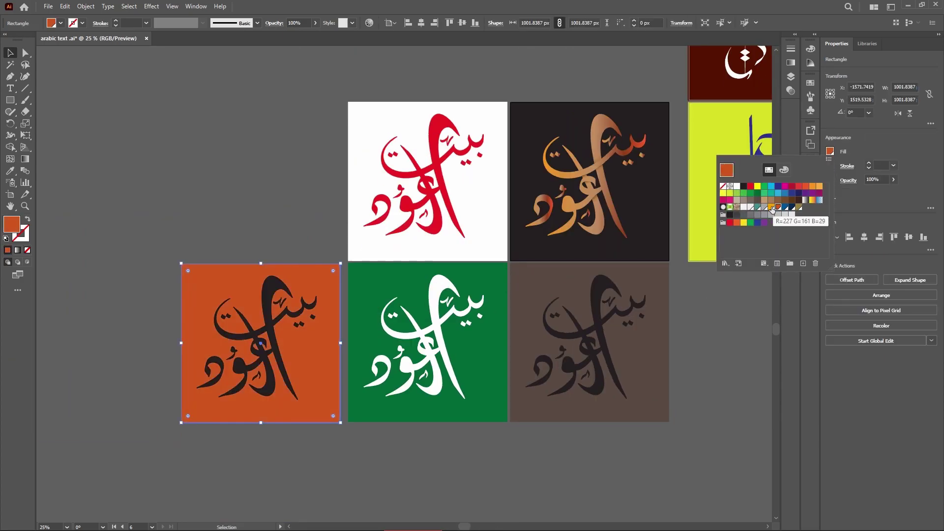
pyautogui.click(757, 313)
pyautogui.click(229, 456)
# Copy the orange tile upward and make the brown tile's calligraphy white.
pyautogui.moveTo(305, 373); pyautogui.dragTo(305, 211)
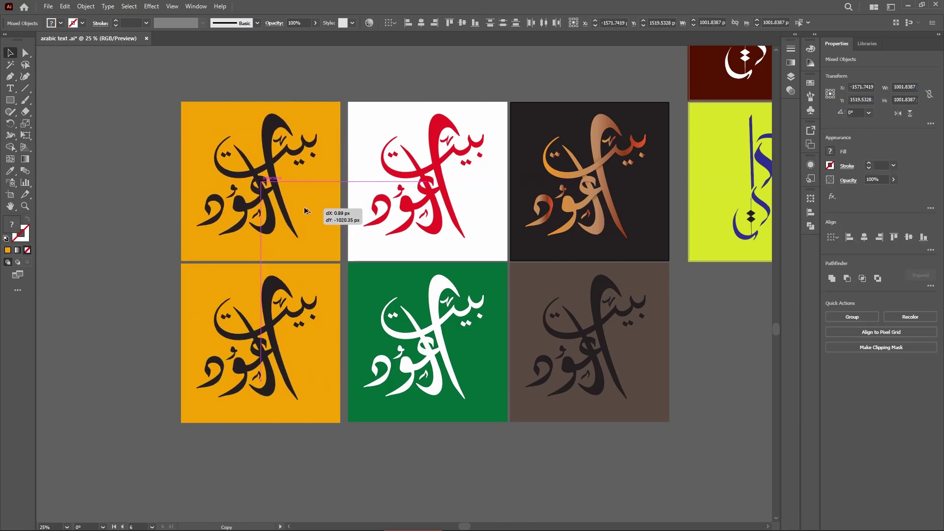
pyautogui.click(606, 352)
pyautogui.click(830, 151)
pyautogui.click(723, 166)
pyautogui.click(275, 190)
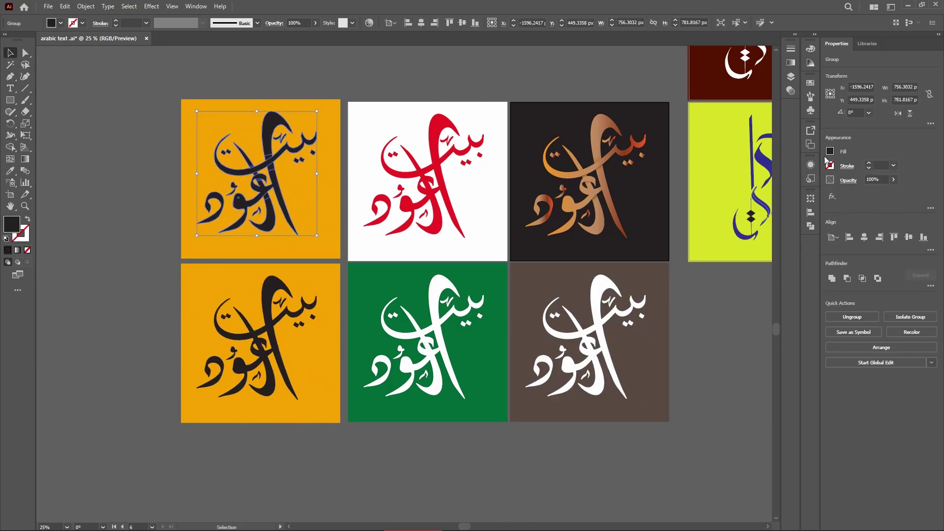
pyautogui.click(830, 152)
pyautogui.click(778, 207)
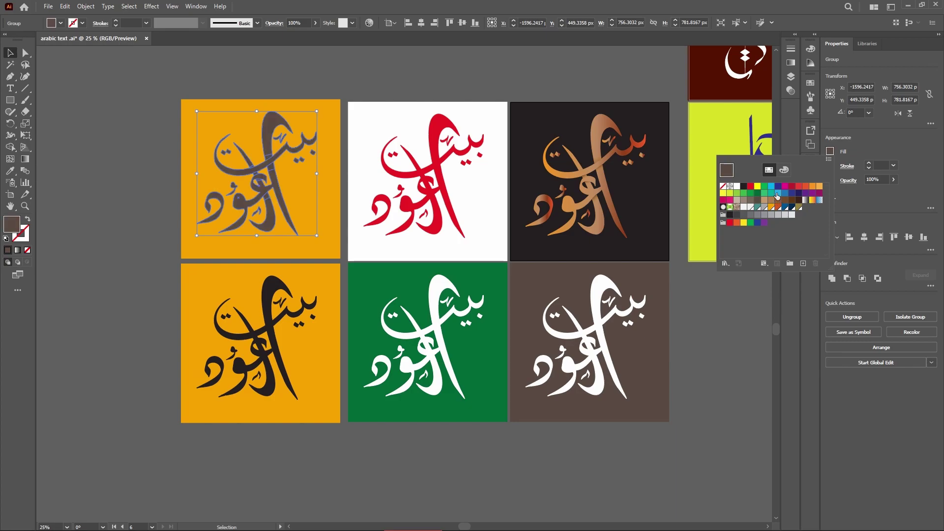